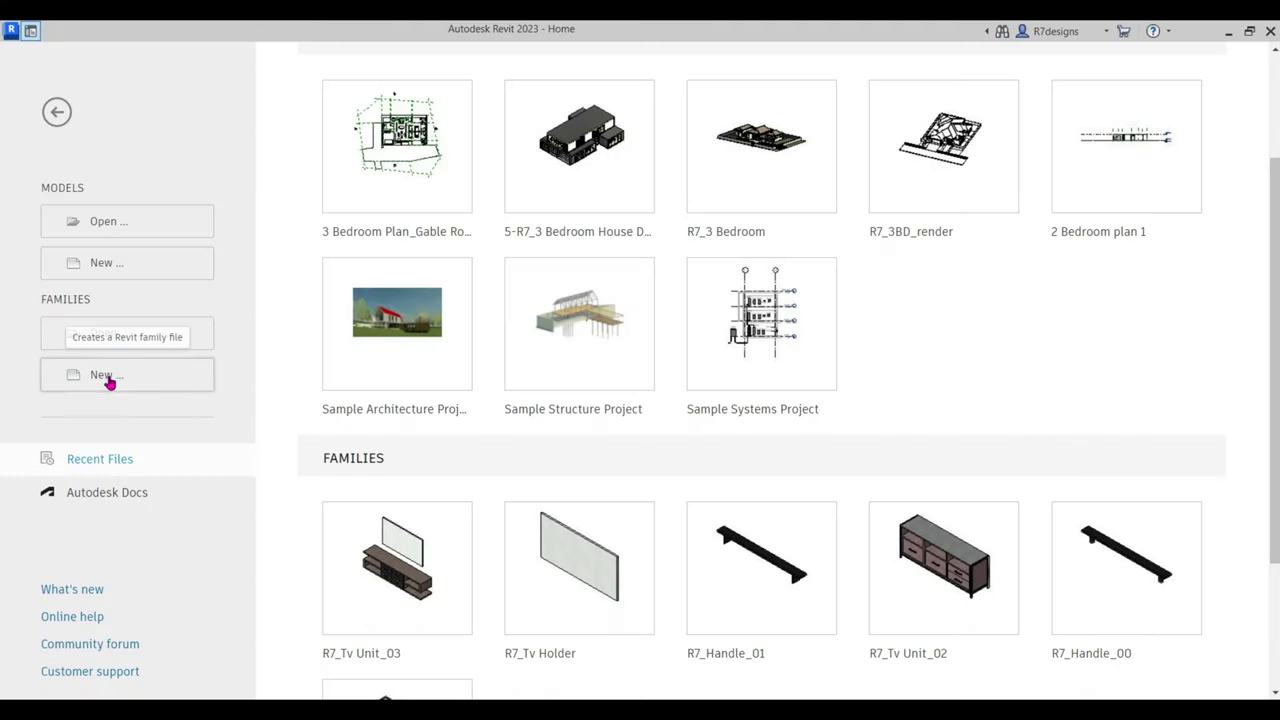
Create a new family from the Metric Generic Model.rft template.
left_click(107, 374)
scroll(614, 330, "down", 5)
scroll(614, 325, "up", 2)
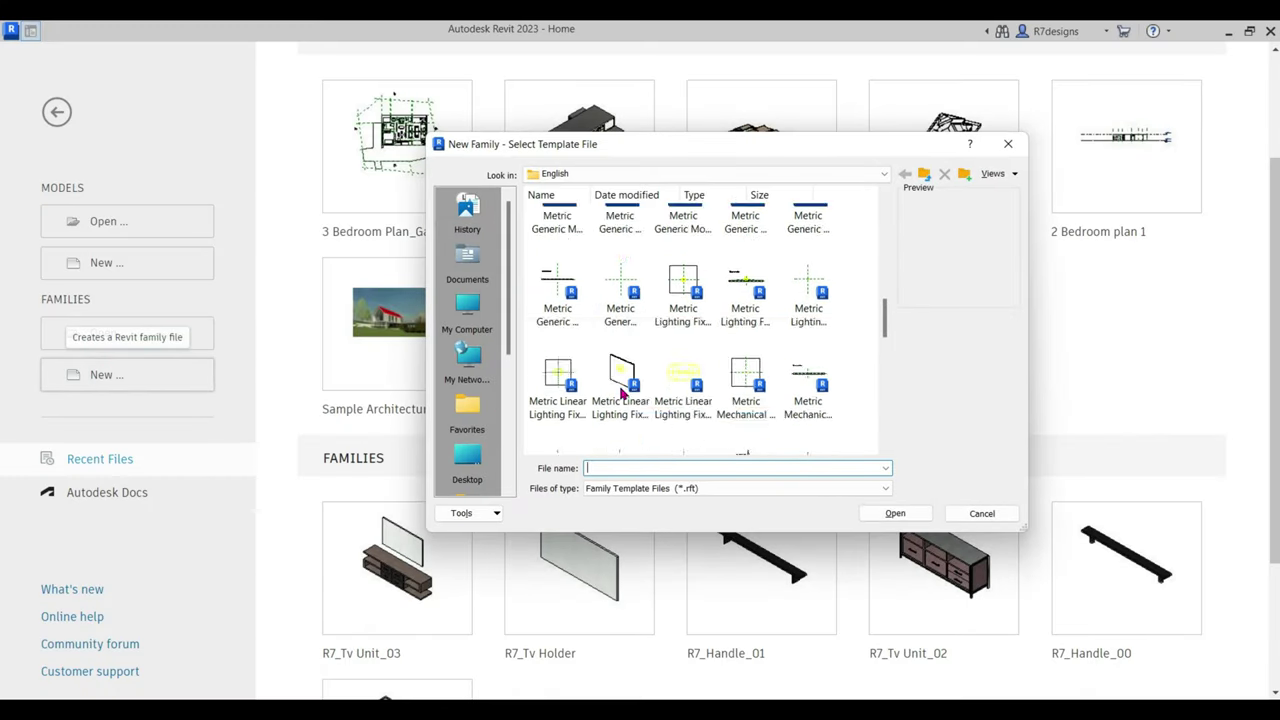
scroll(618, 380, "up", 2)
left_click(622, 428)
double_click(625, 437)
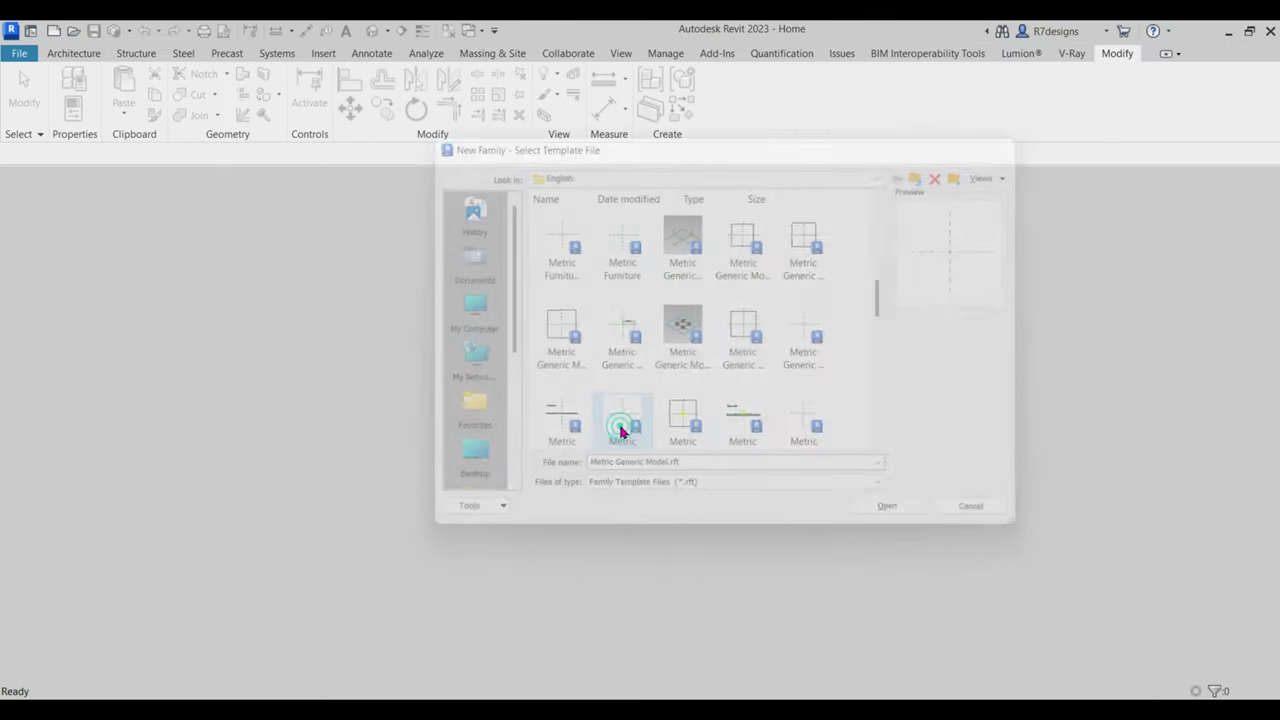
Add horizontal reference planes offset 300 from the horizontal centre plane with Pick Lines.
scroll(517, 414, "up", 2)
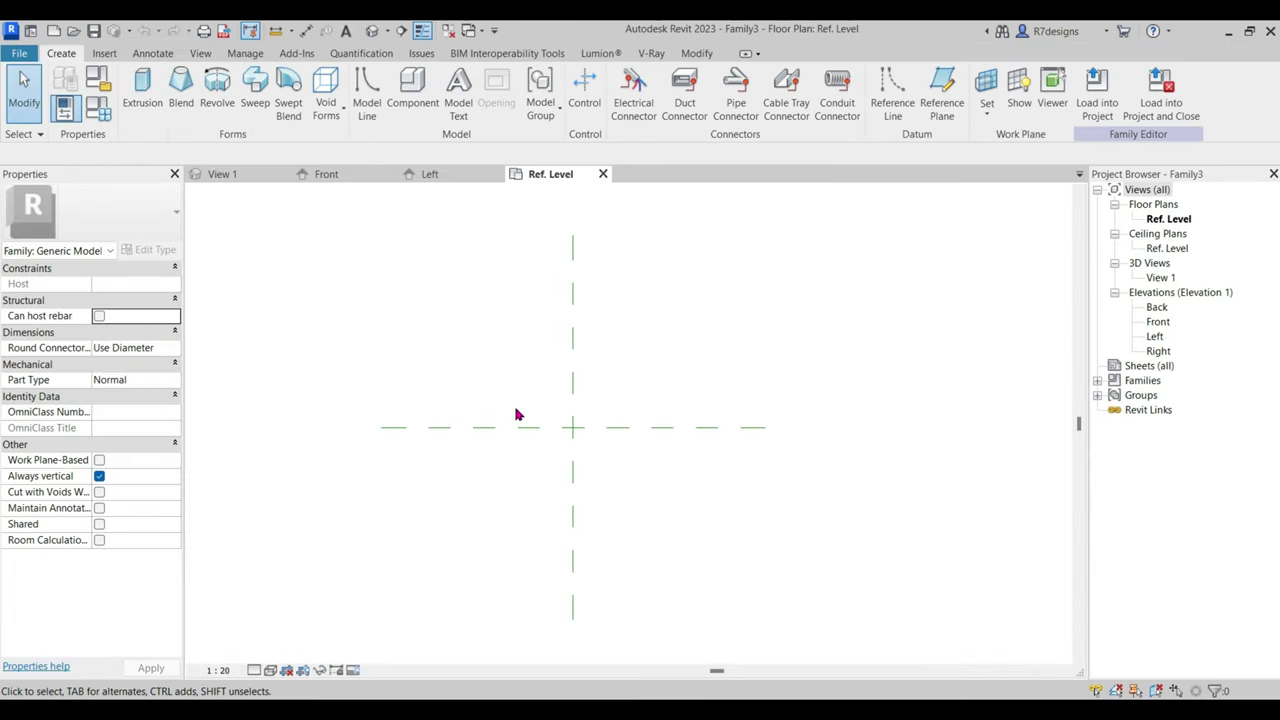
scroll(517, 414, "up", 1)
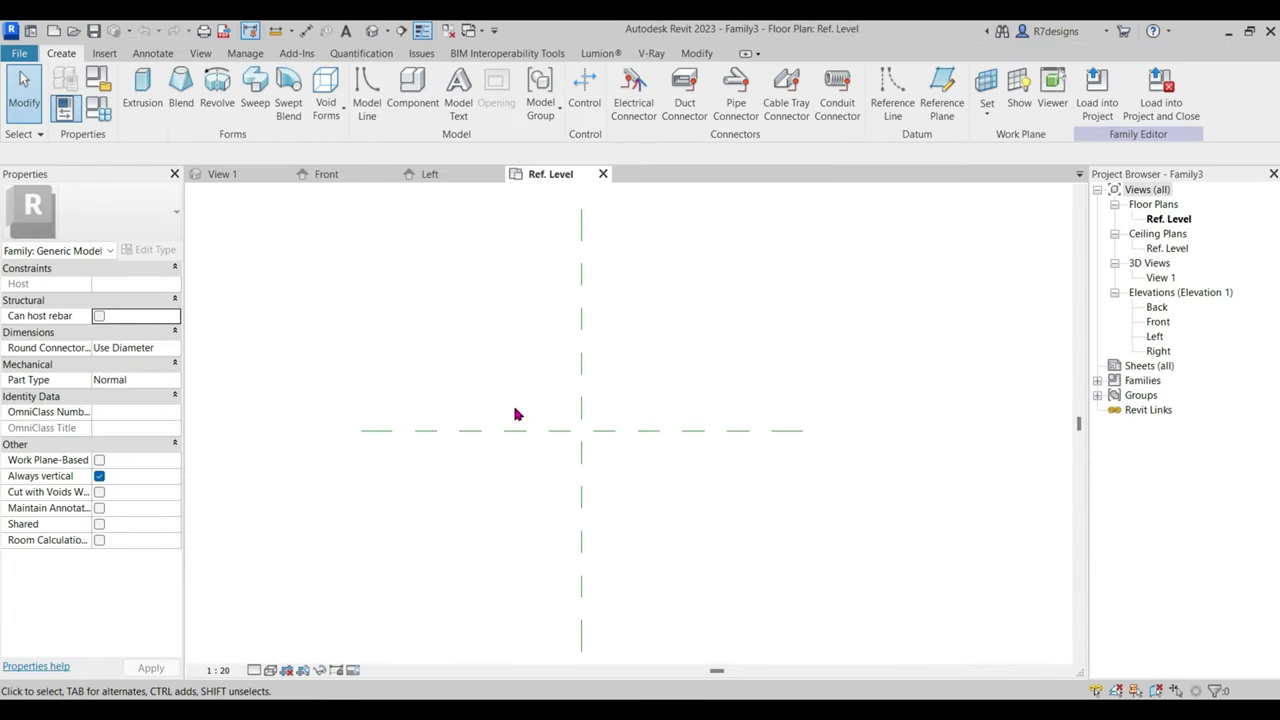
left_click(941, 90)
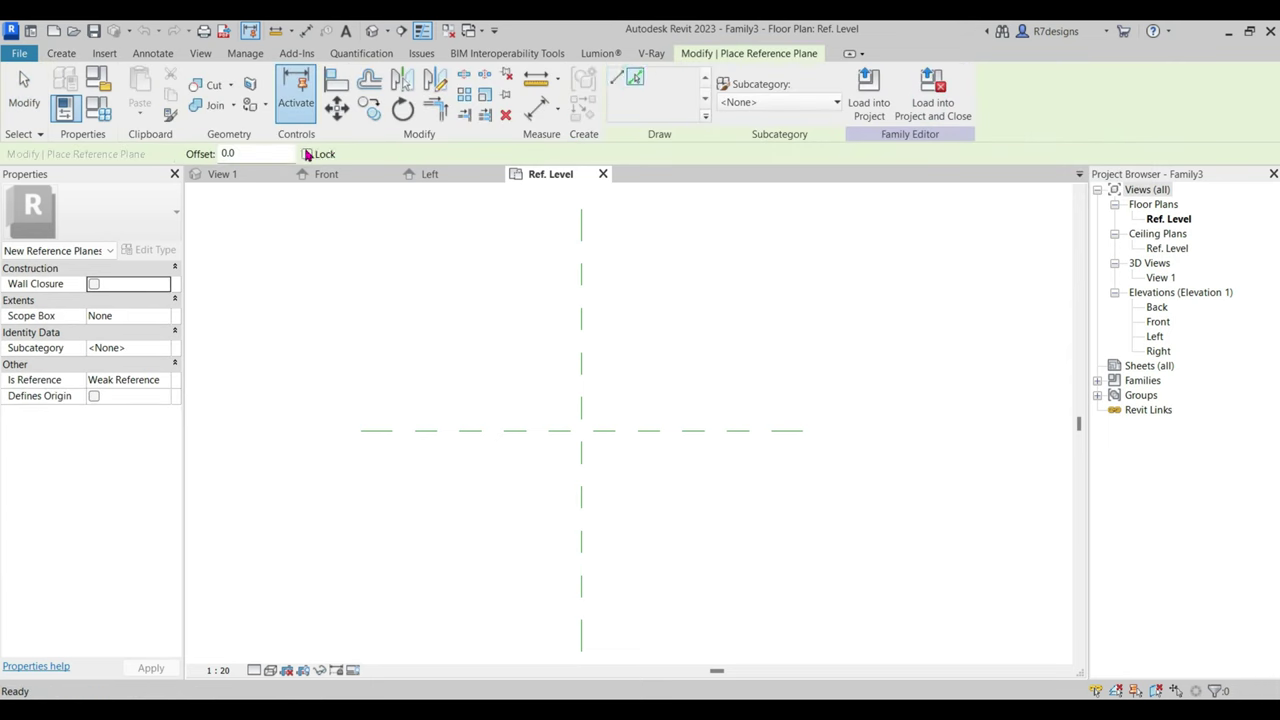
left_click(266, 154)
type("300")
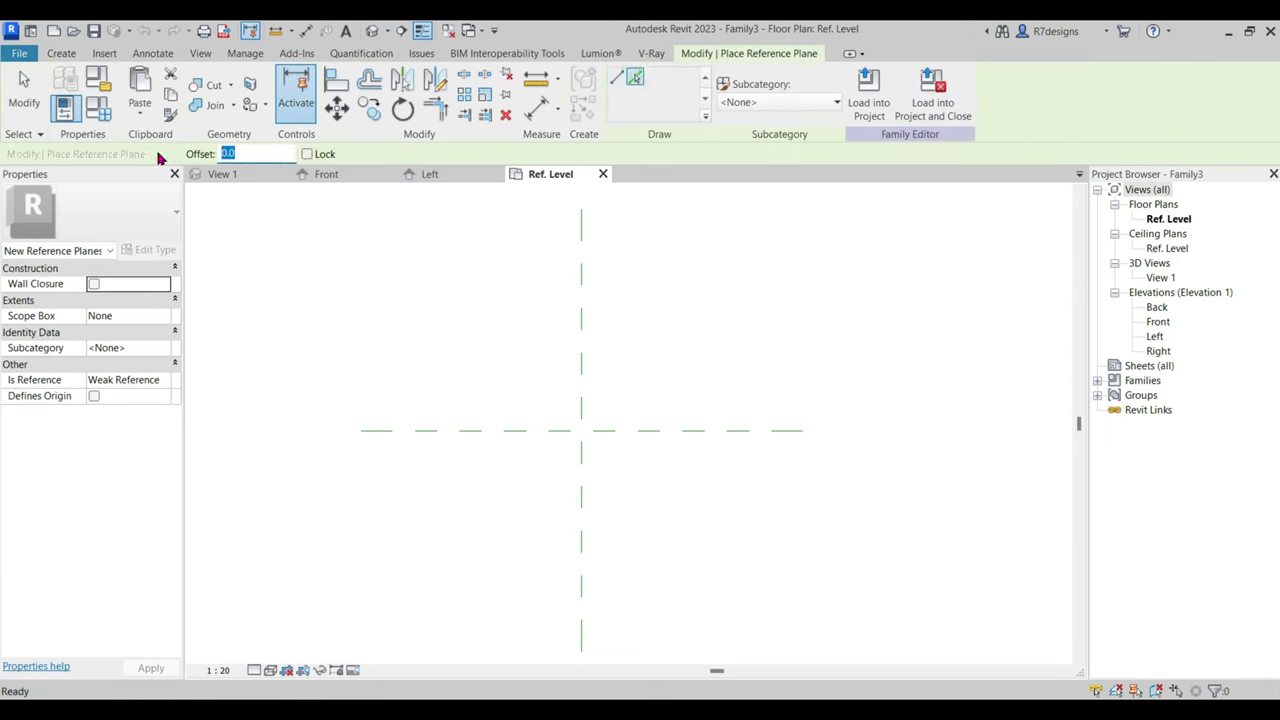
left_click(623, 449)
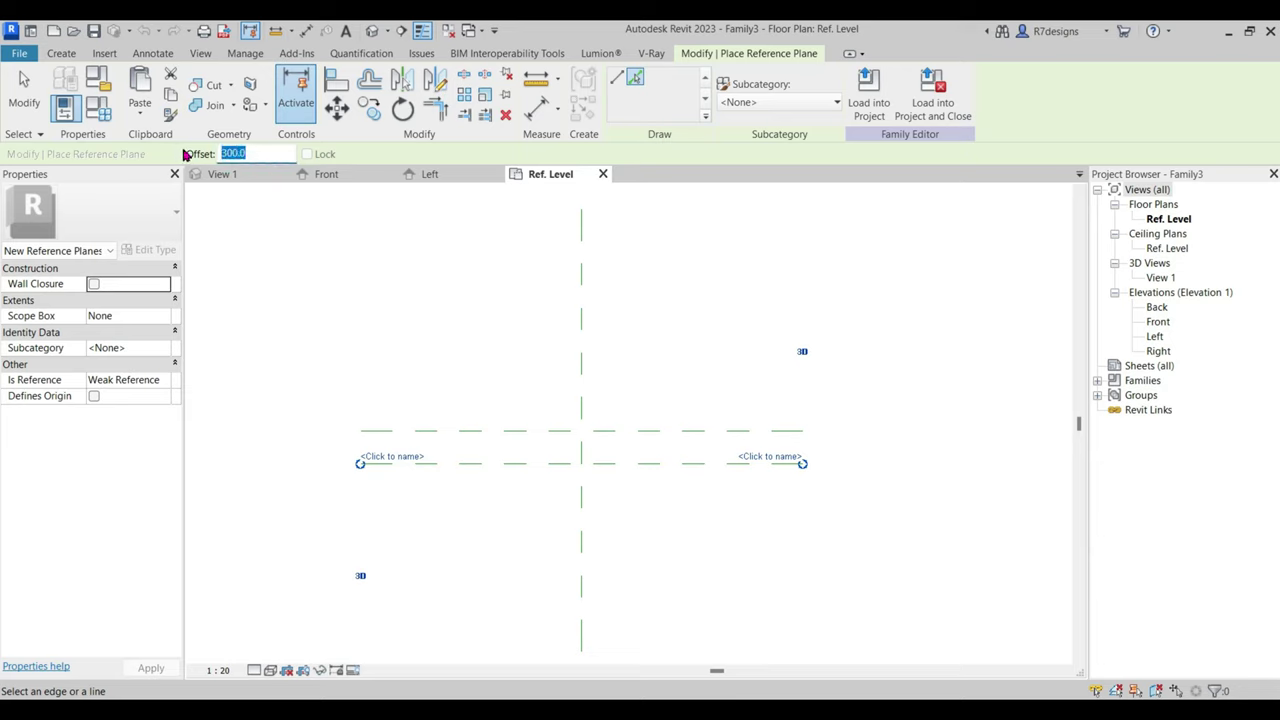
left_click(676, 437)
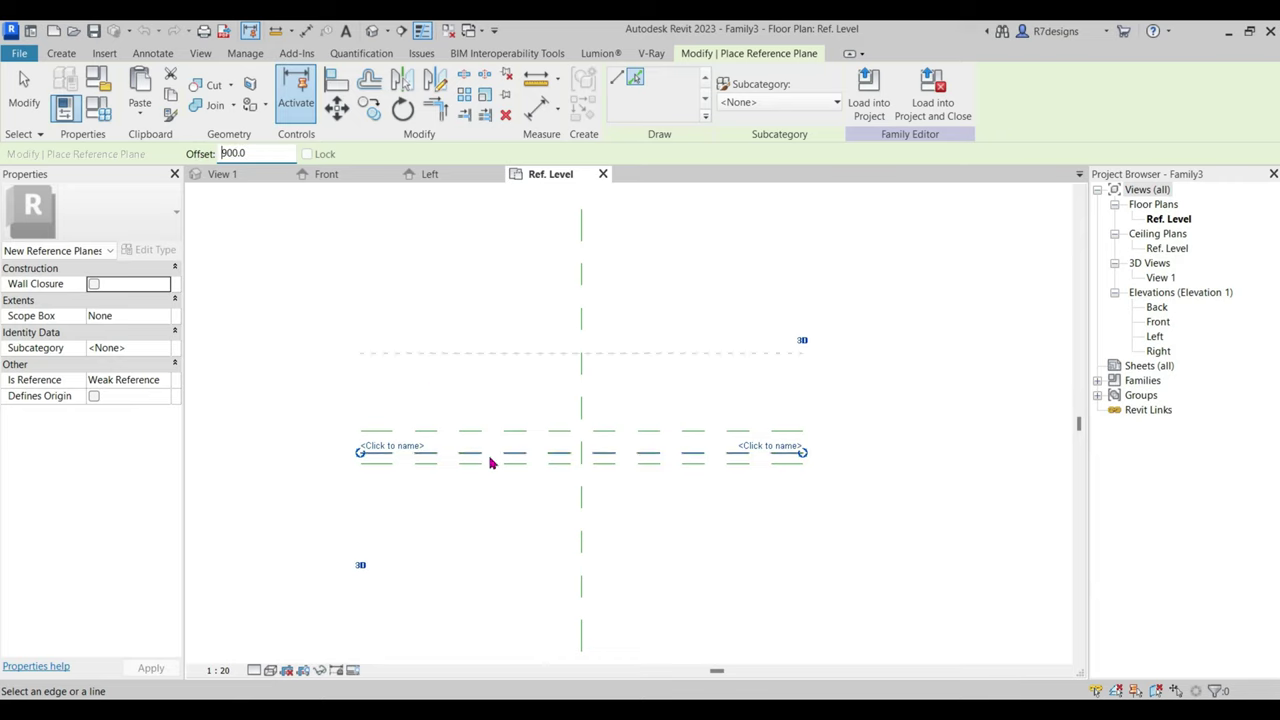
Add vertical reference planes 900 each side of centre, plus one 350 in from the right.
left_click(580, 490)
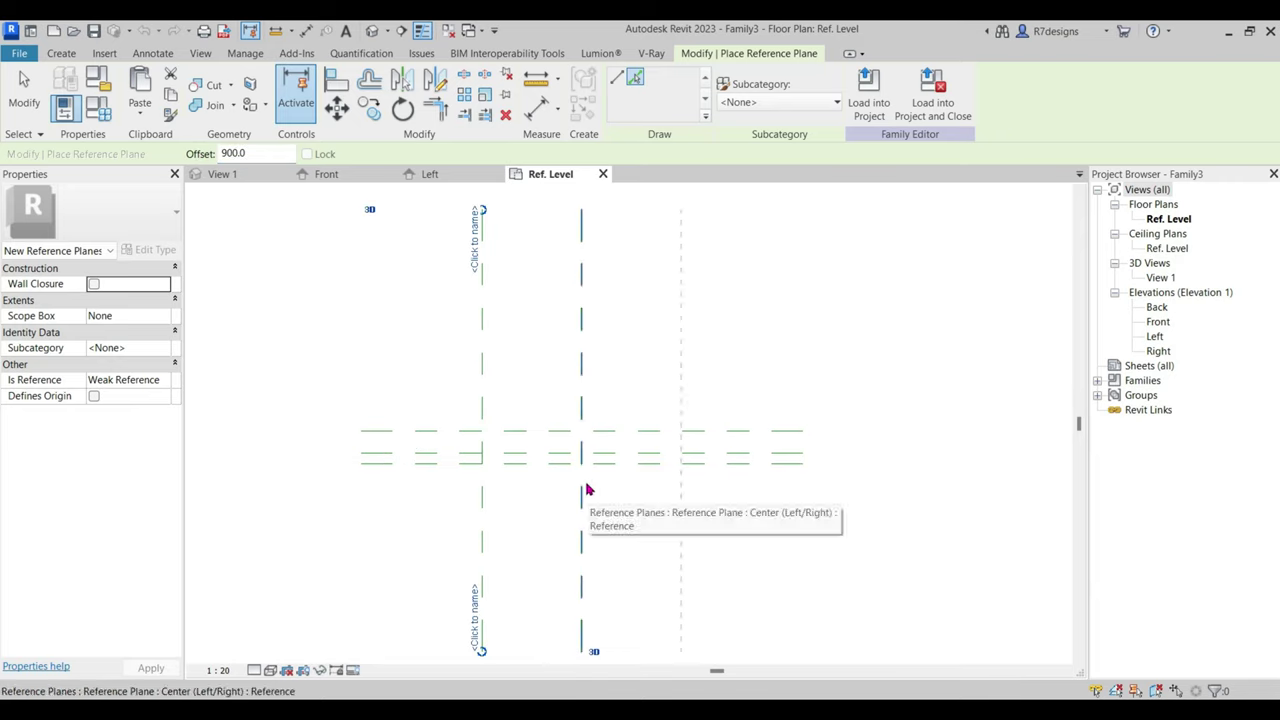
left_click(586, 488)
scroll(705, 439, "up", 3)
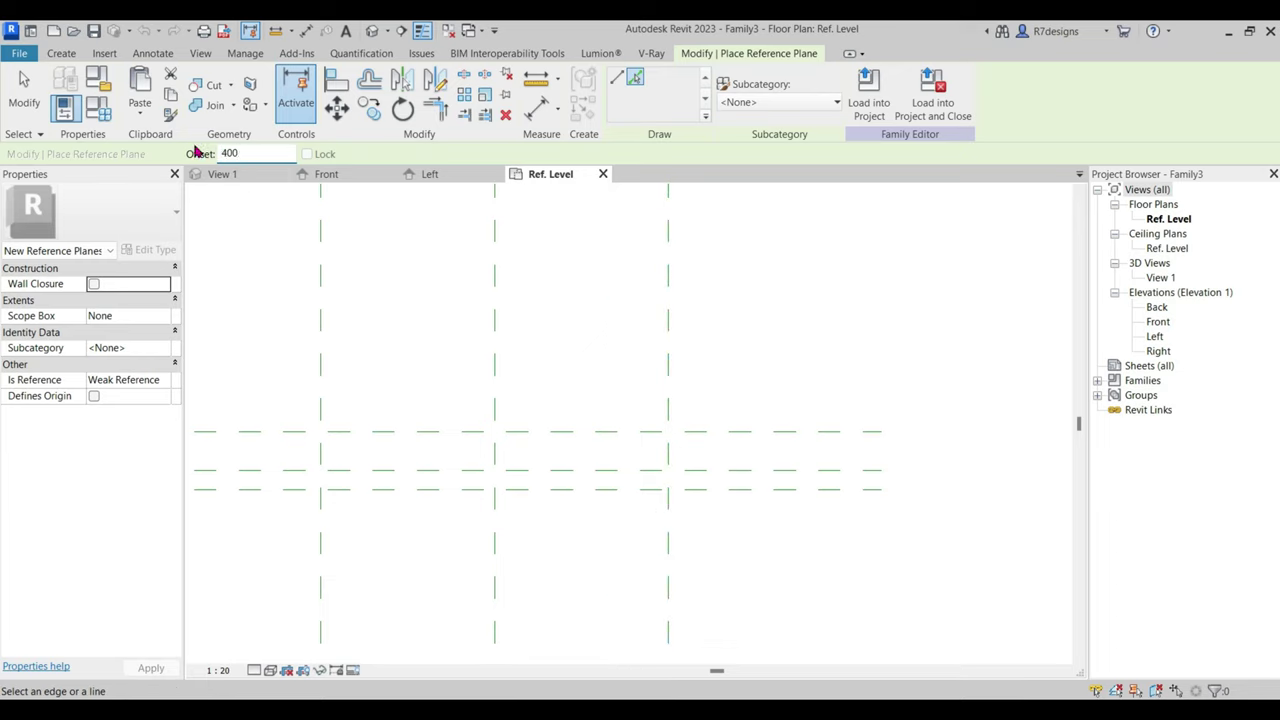
type("0.")
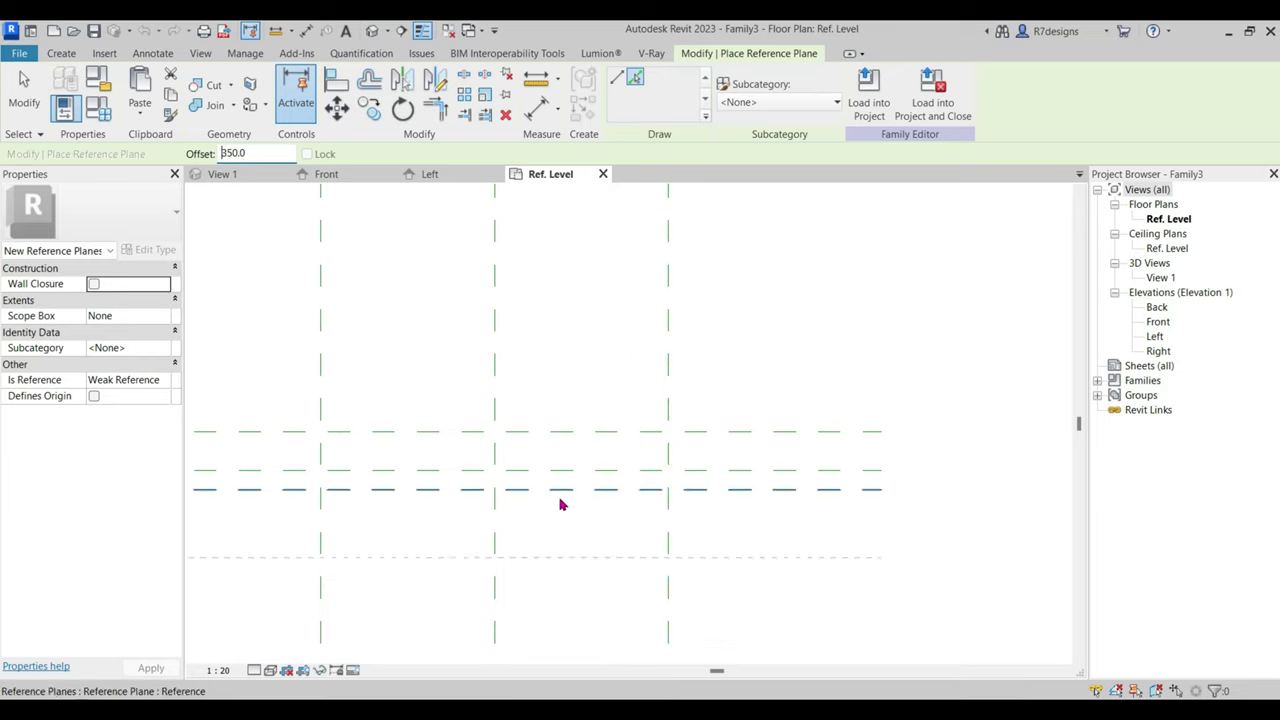
left_click(667, 548)
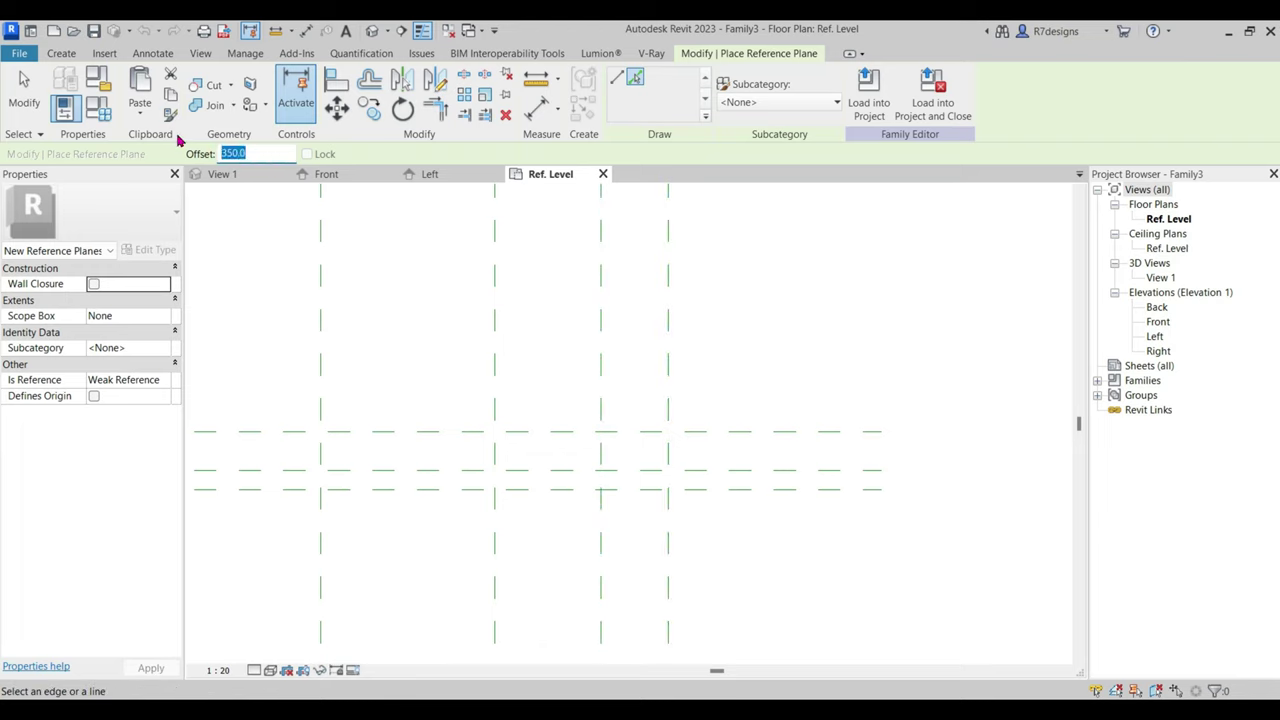
Add reference planes offset 20 beside the existing planes.
type("20")
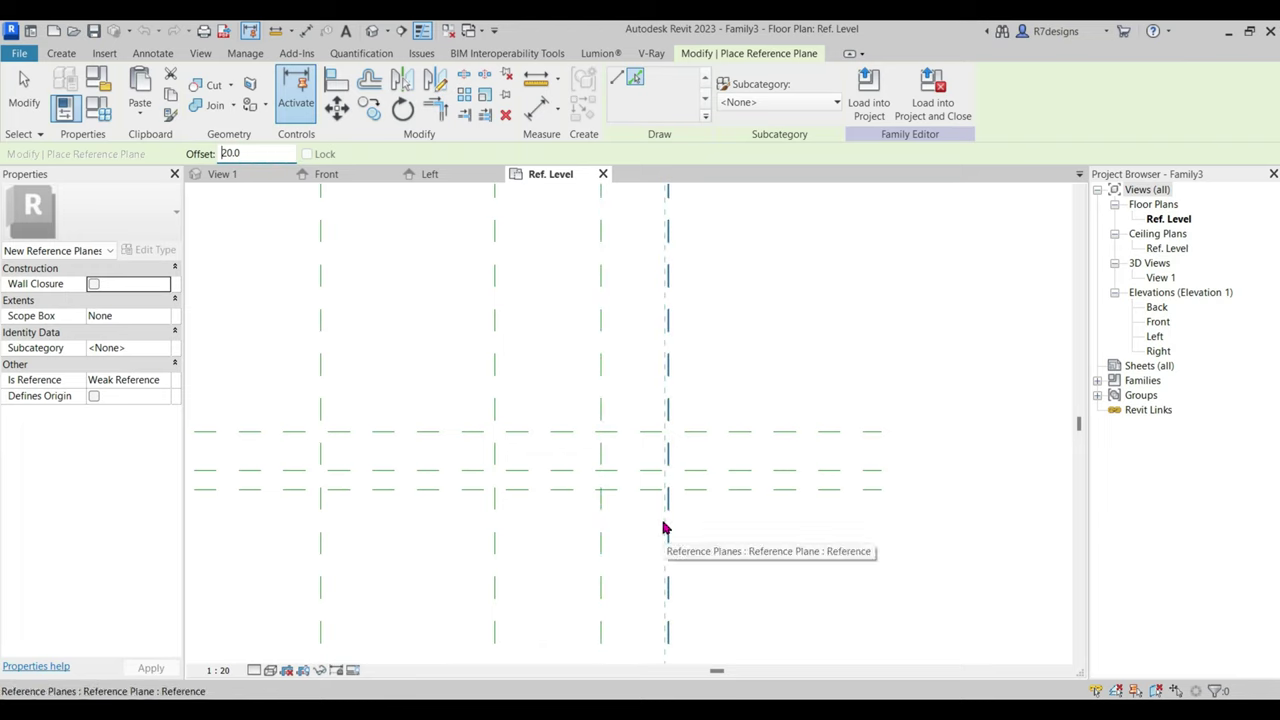
left_click(664, 528)
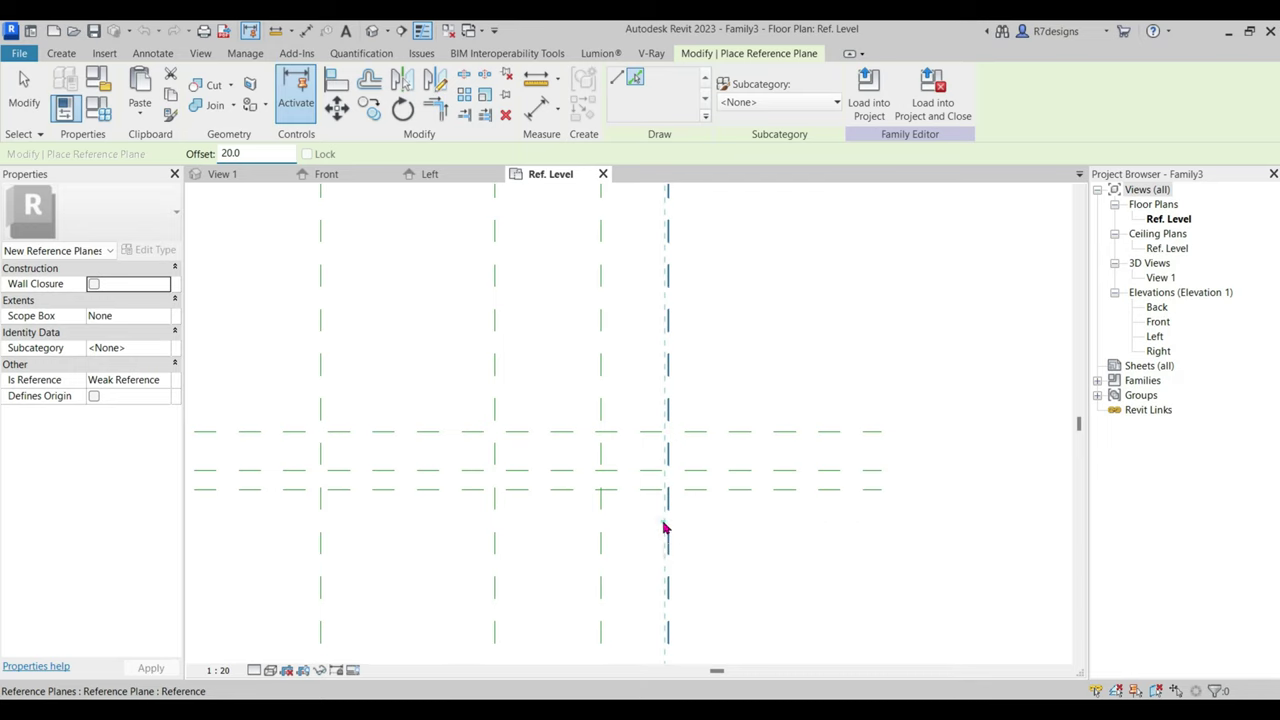
left_click(537, 436)
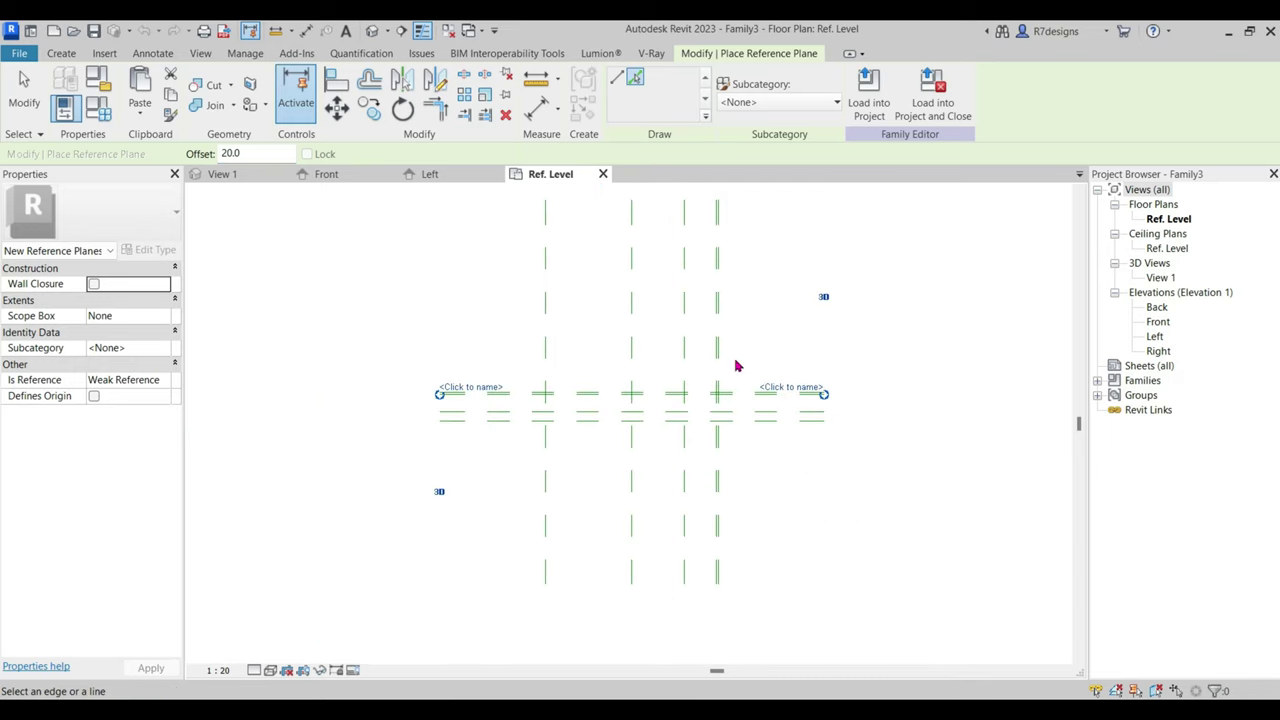
middle_click_drag(737, 363, 557, 408)
scroll(557, 408, "up", 3)
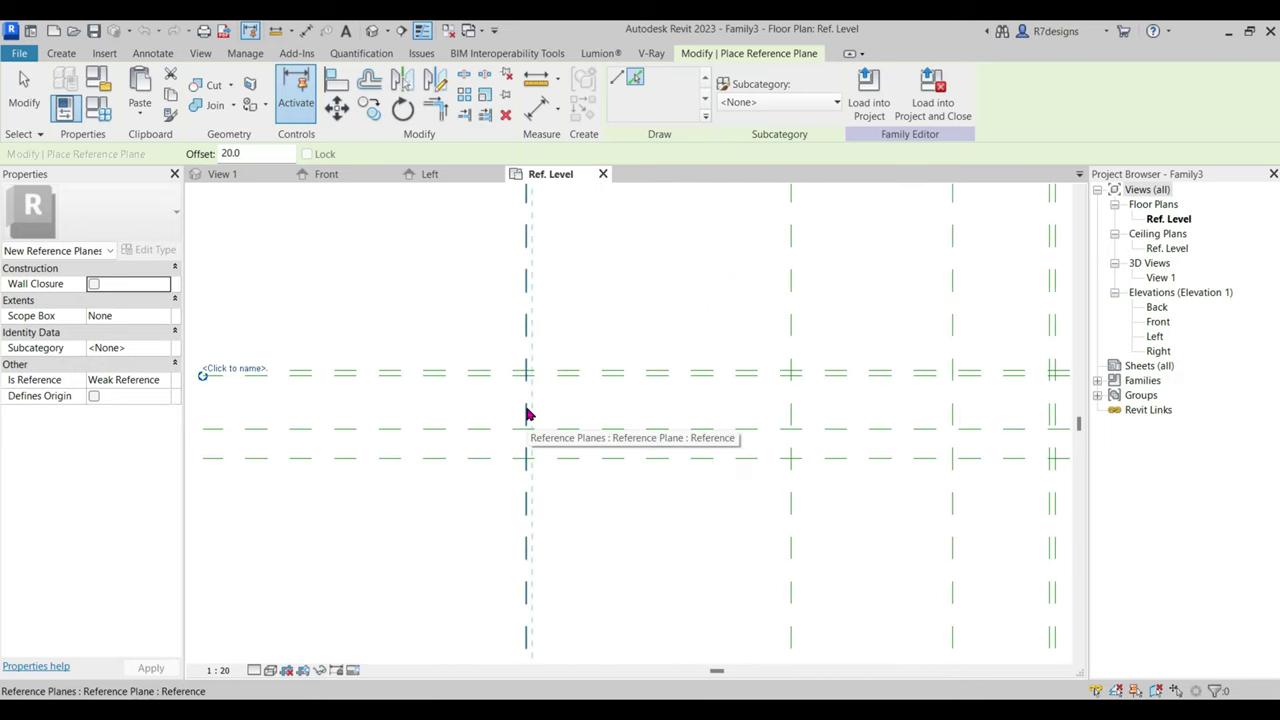
scroll(603, 443, "down", 5)
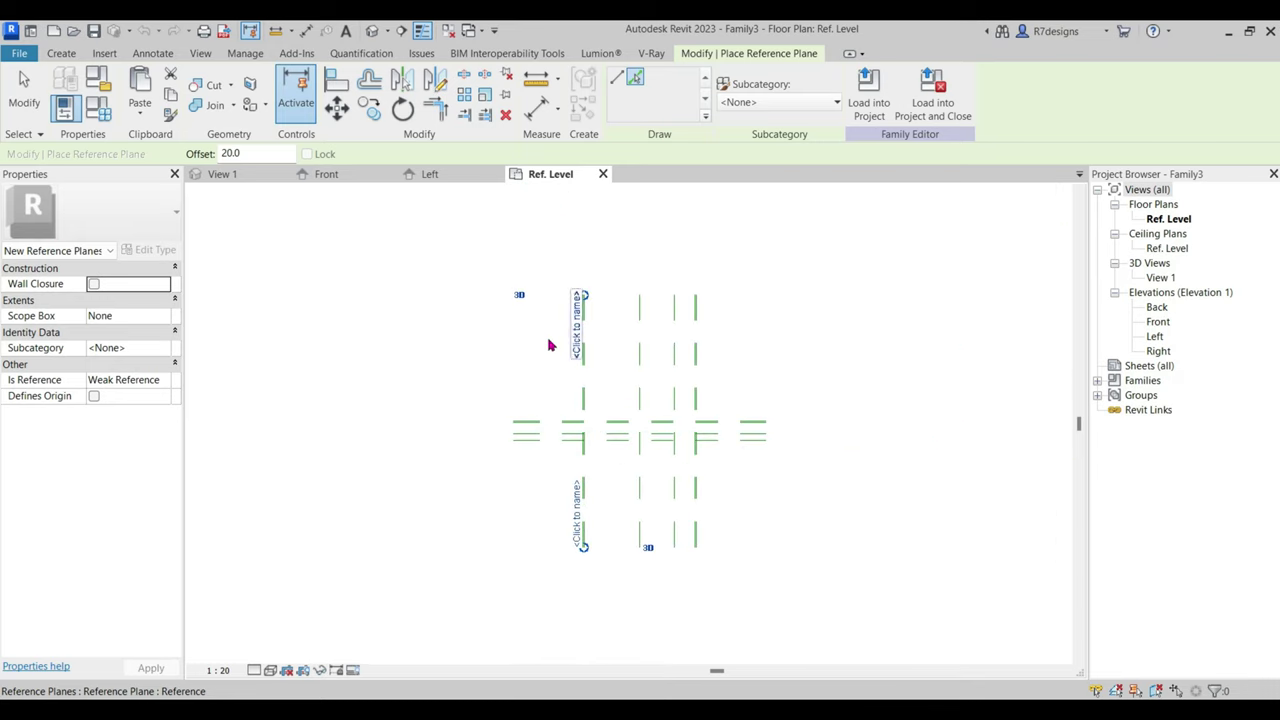
Dimension the left, centre and right vertical planes as one string and set it to EQ.
left_click(537, 110)
scroll(597, 294, "up", 4)
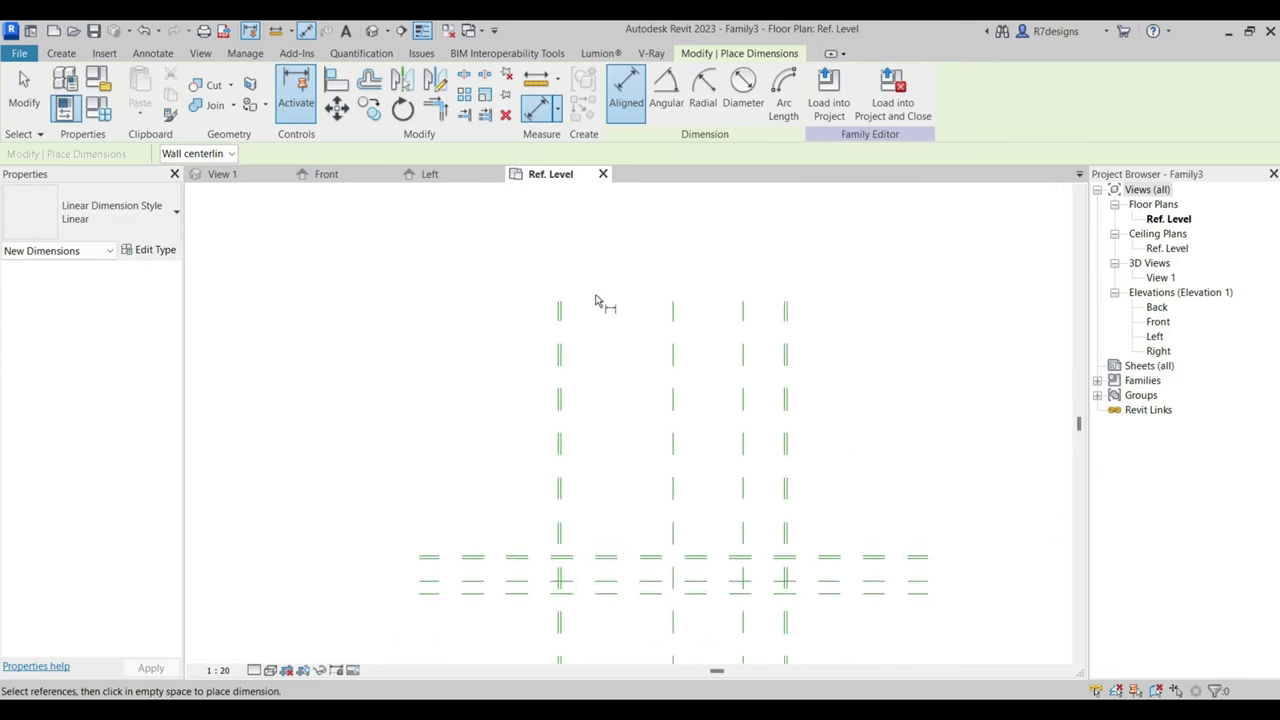
left_click(553, 352)
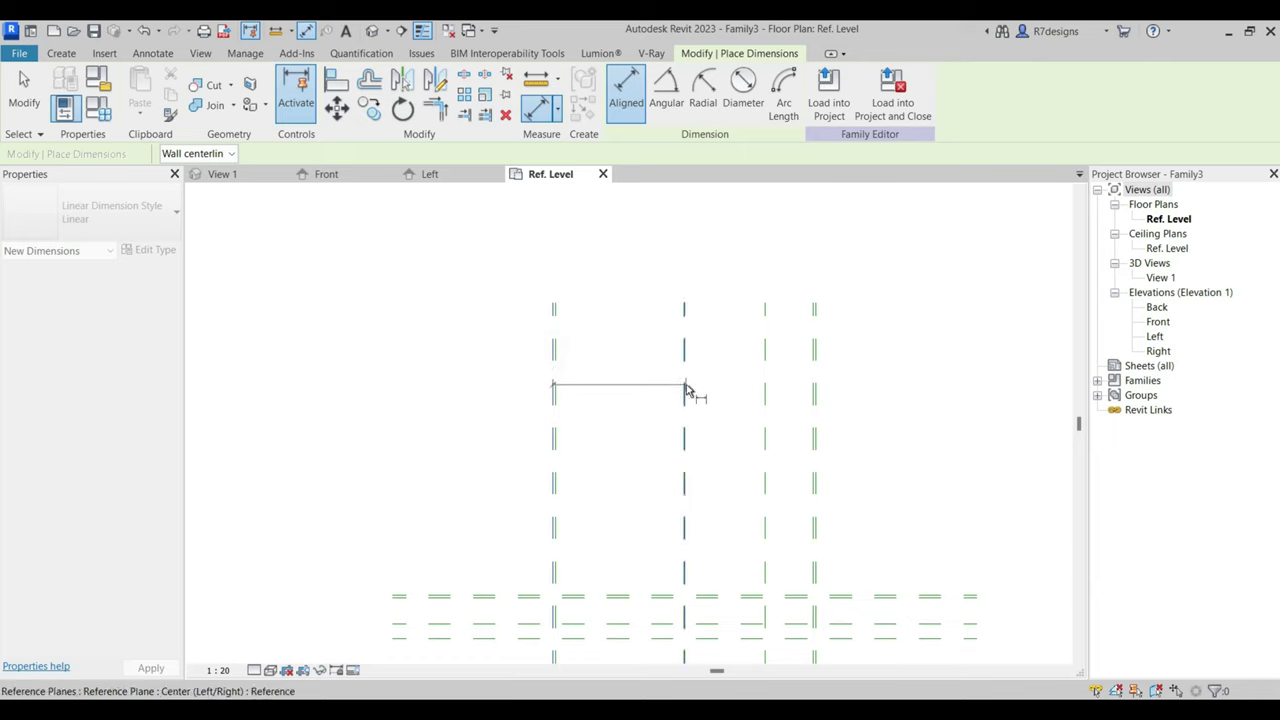
left_click(684, 382)
left_click(818, 400)
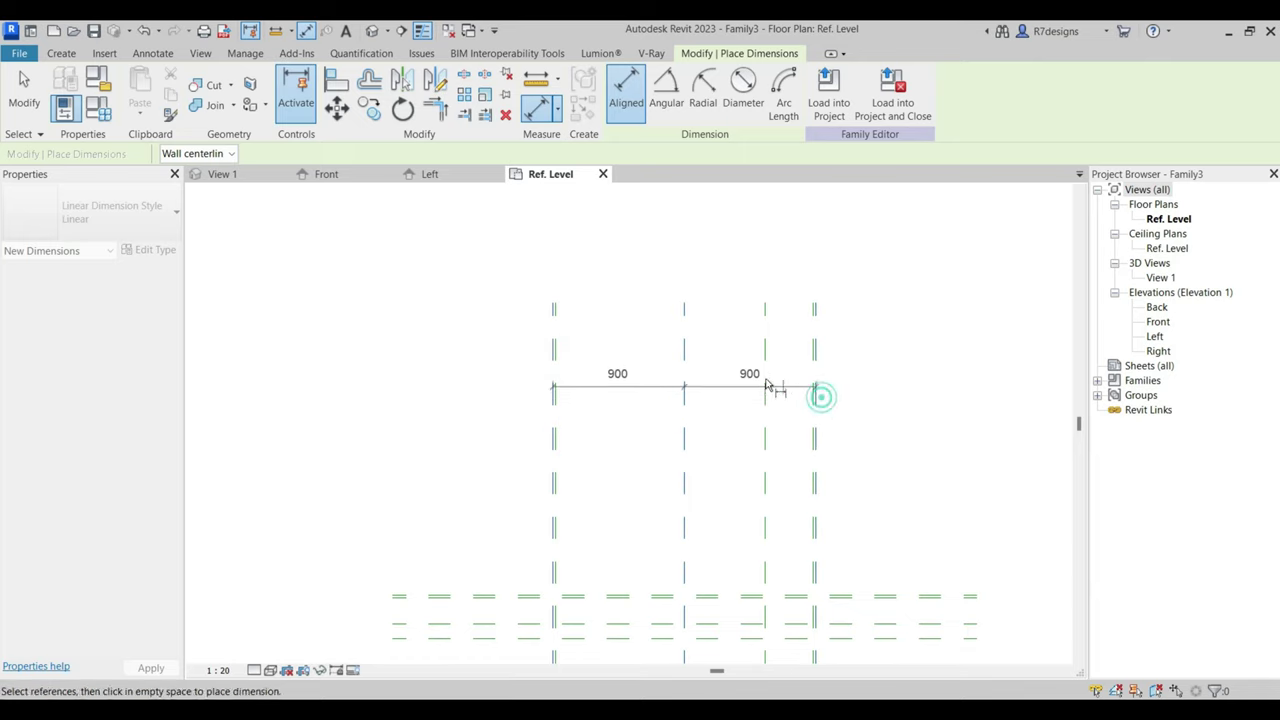
left_click(720, 356)
left_click(683, 317)
scroll(746, 380, "up", 2)
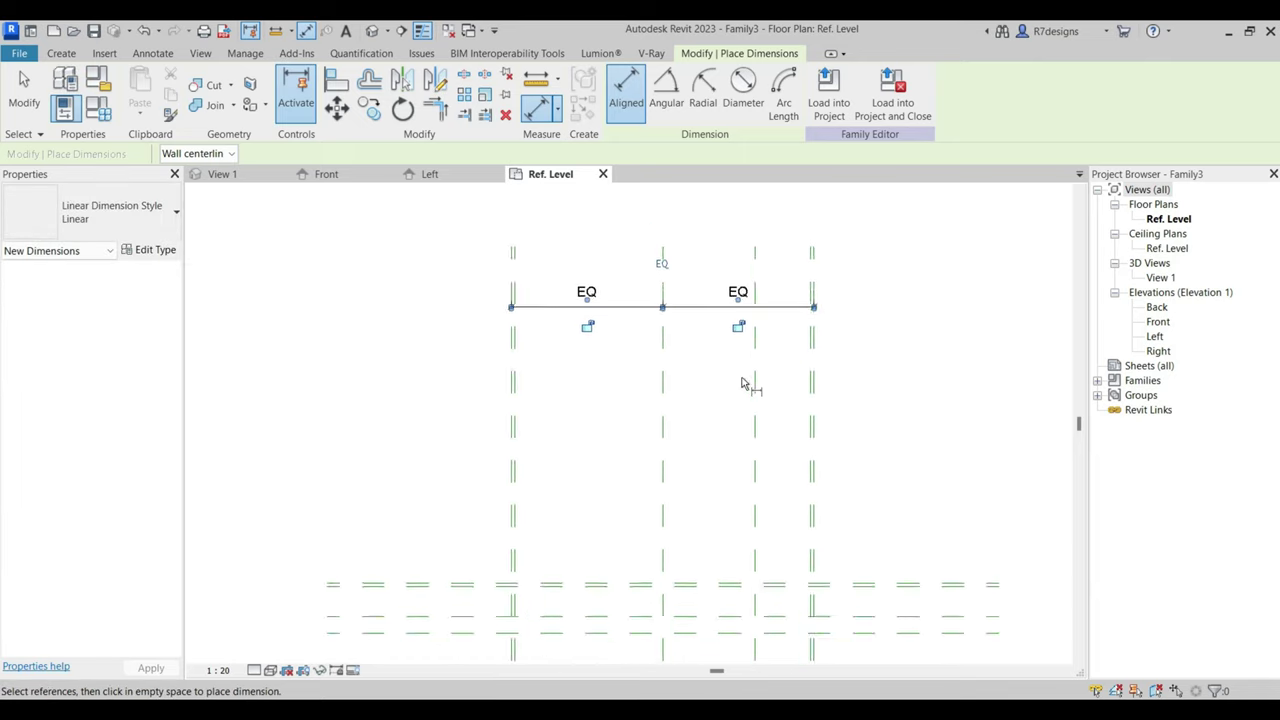
scroll(760, 415, "up", 1)
Add a 350 dimension between the two right-hand vertical planes.
left_click(757, 425)
left_click(828, 437)
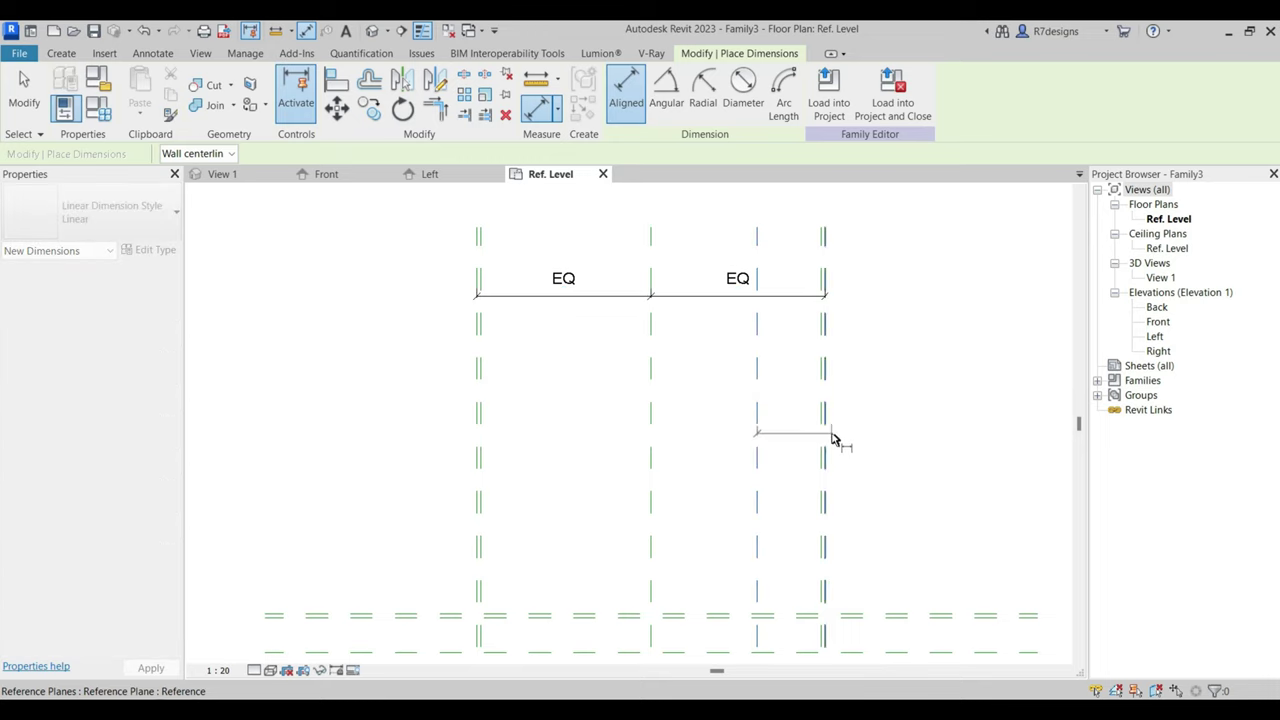
left_click(788, 358)
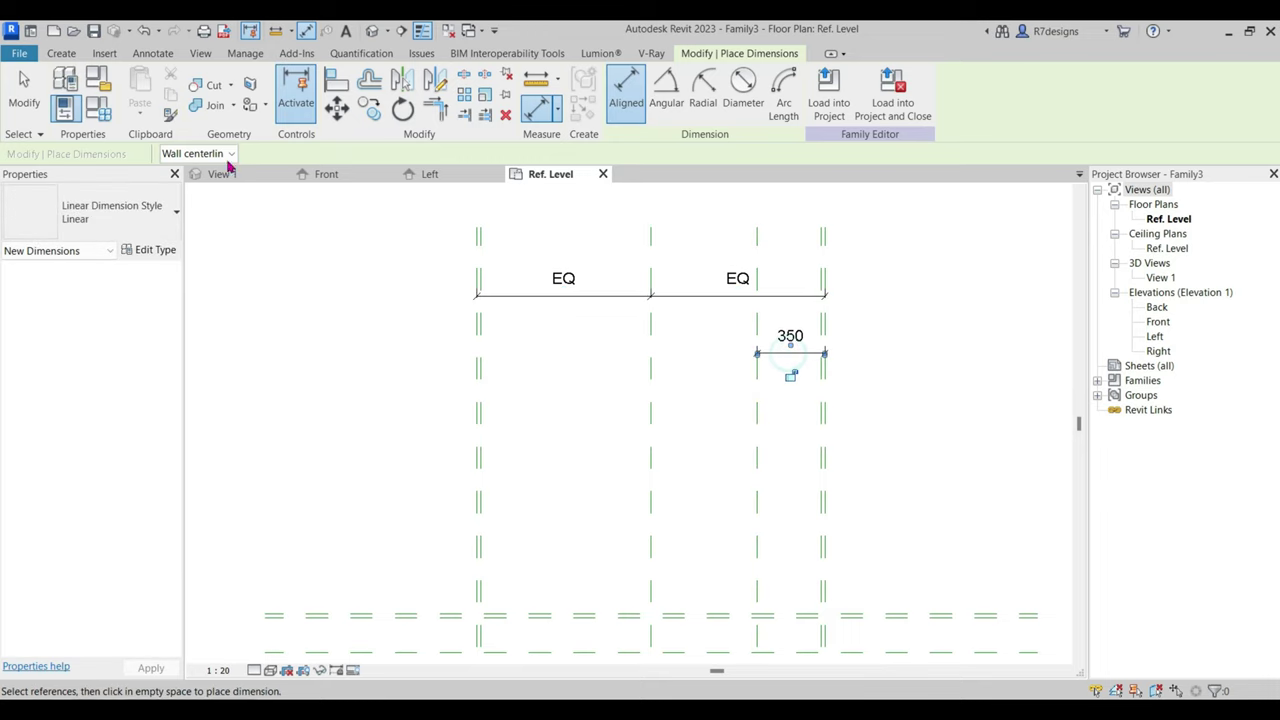
left_click(33, 88)
scroll(620, 329, "down", 2)
scroll(622, 332, "up", 1)
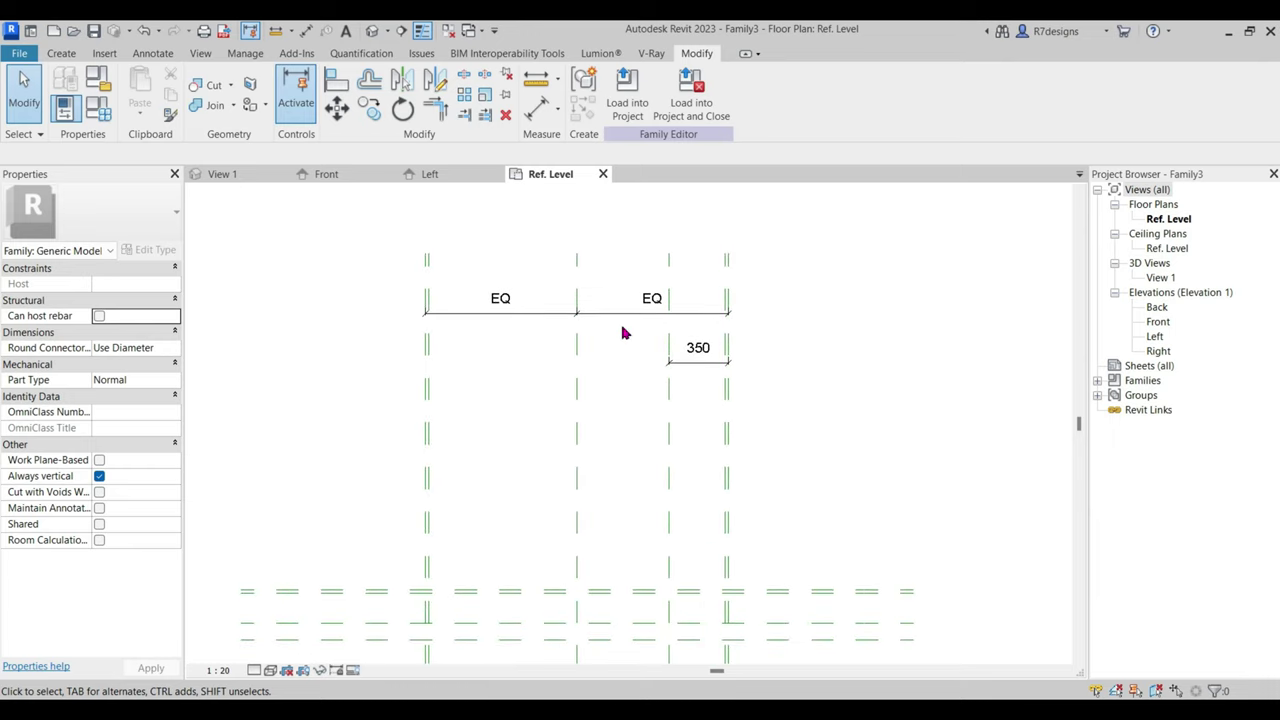
scroll(553, 298, "down", 1)
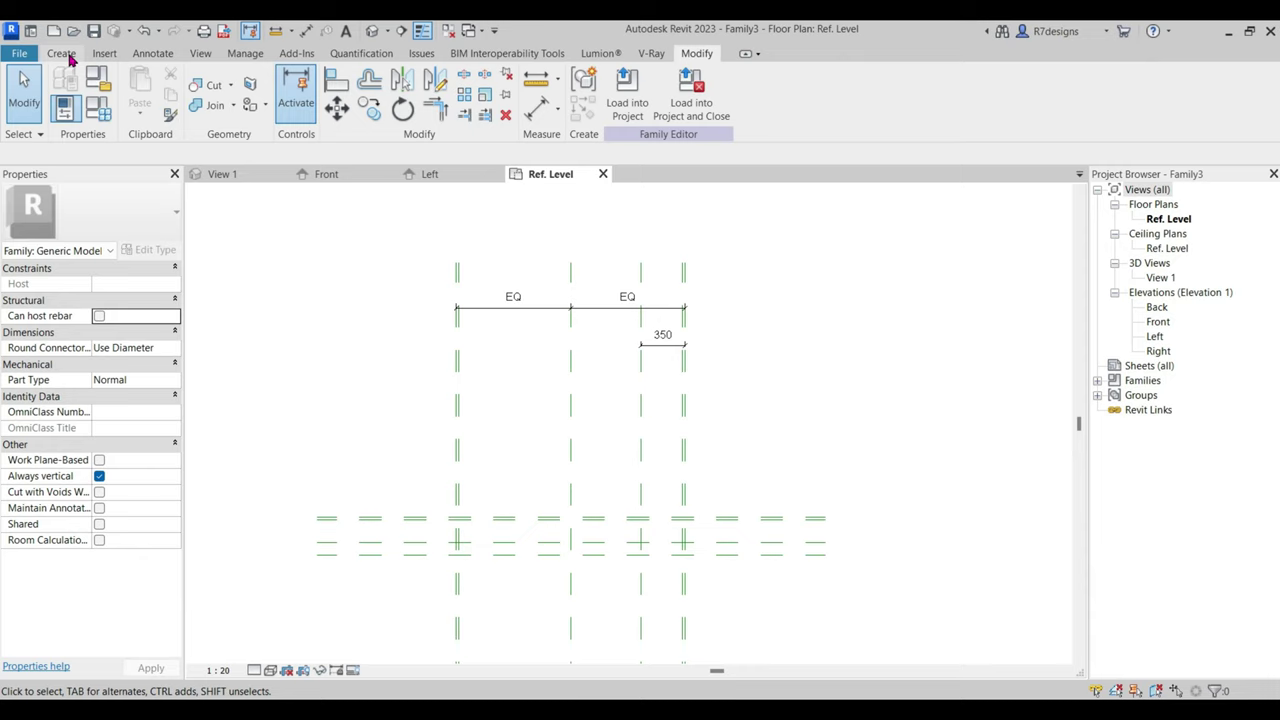
Copy the inner right reference plane multiple times to place extra vertical planes leftward.
left_click(645, 403)
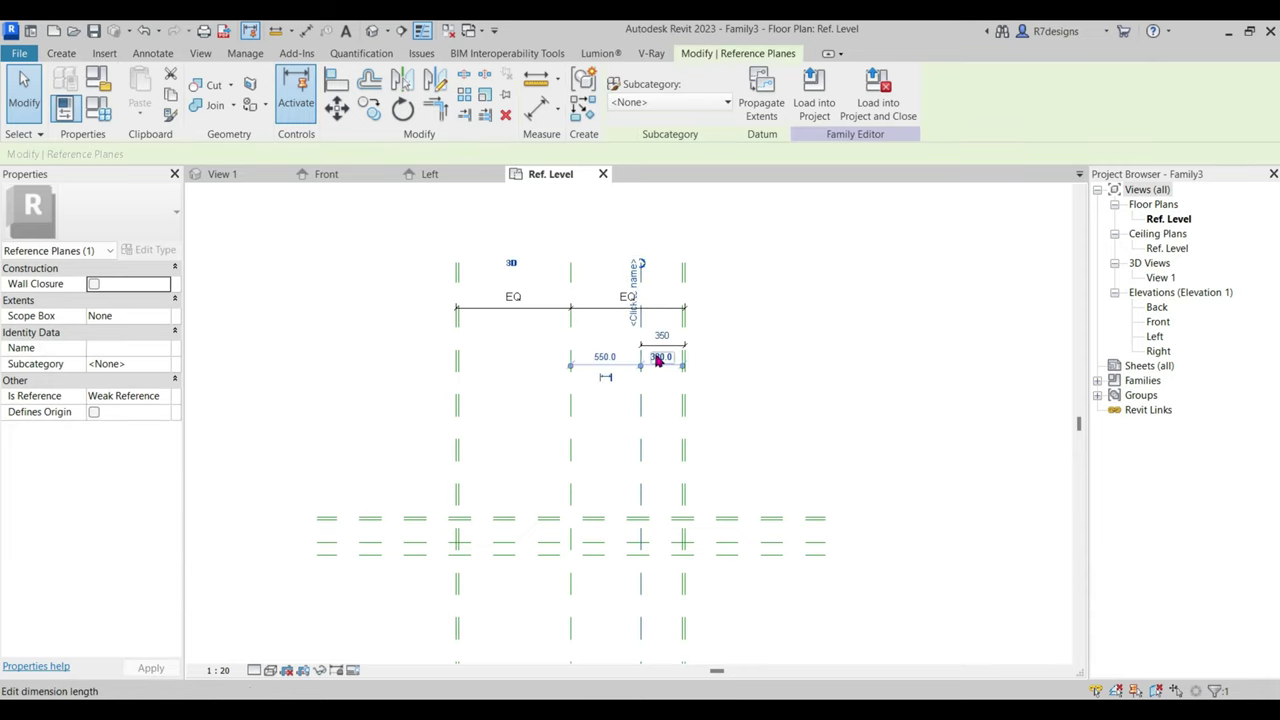
scroll(640, 375, "up", 1)
scroll(640, 375, "down", 1)
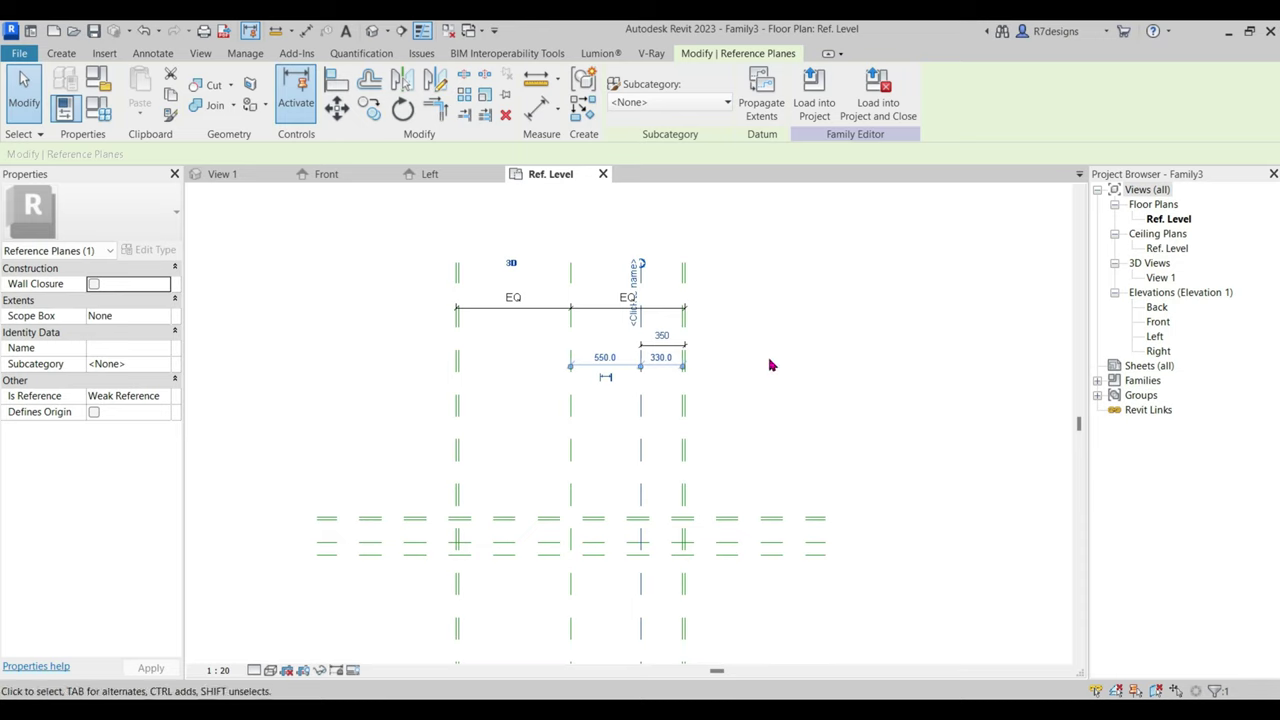
left_click(369, 108)
left_click(634, 402)
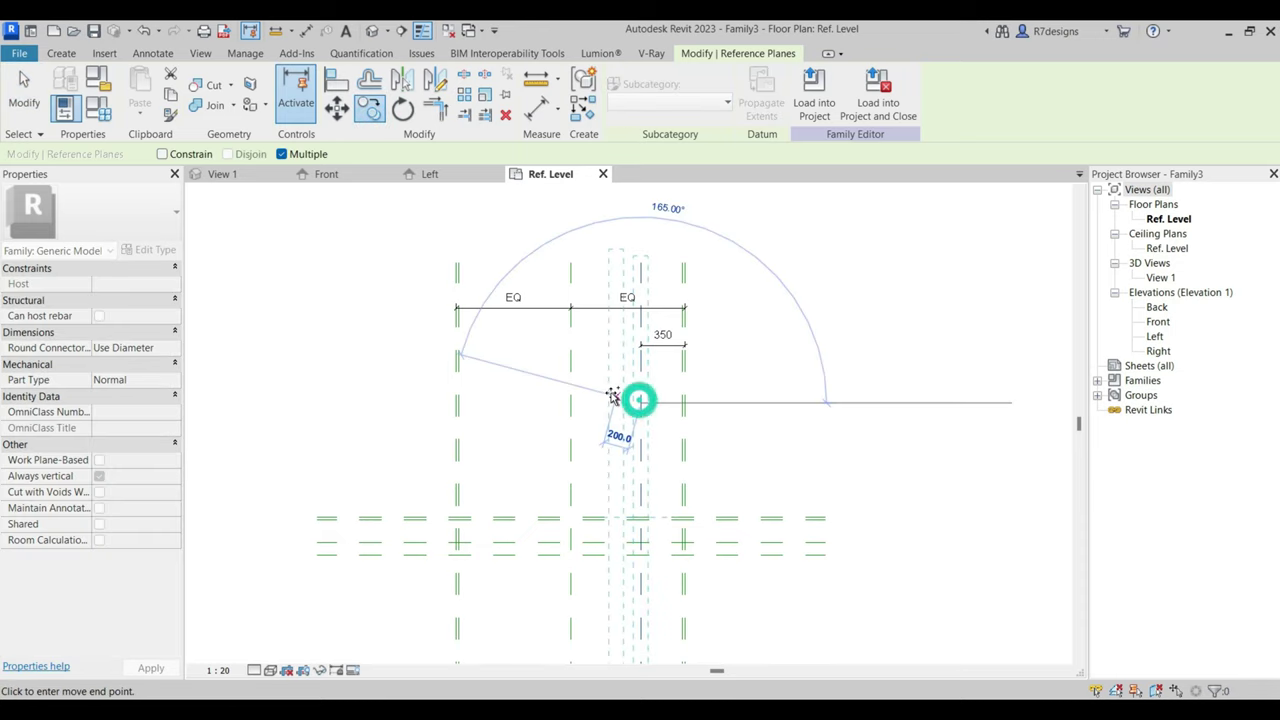
left_click(600, 400)
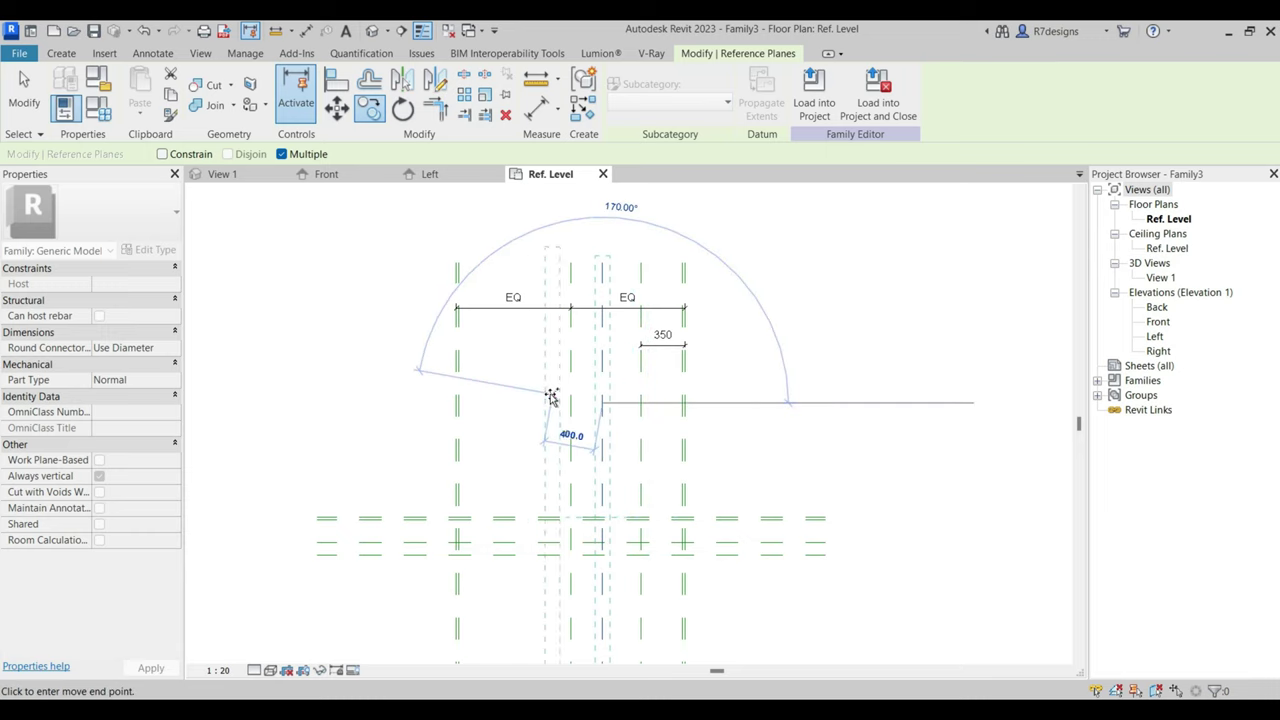
left_click(551, 396)
left_click(500, 402)
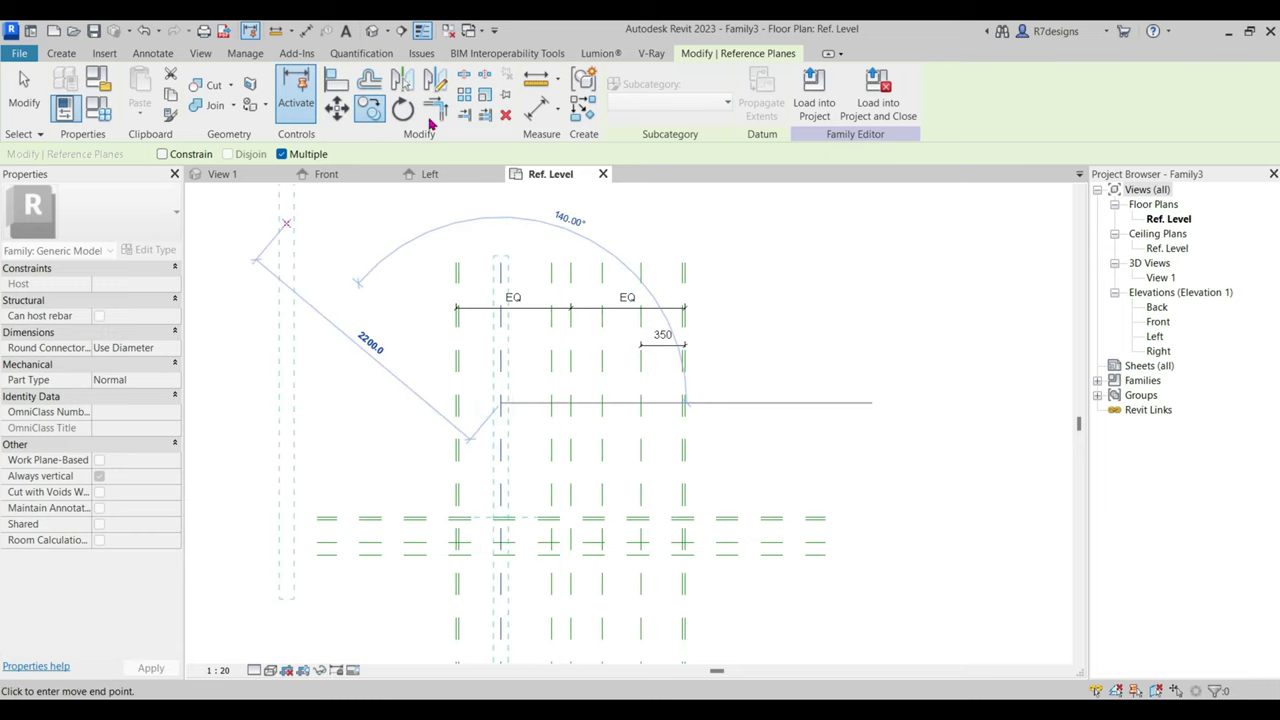
key("Escape")
Delete the 350 dimension.
left_click(662, 336)
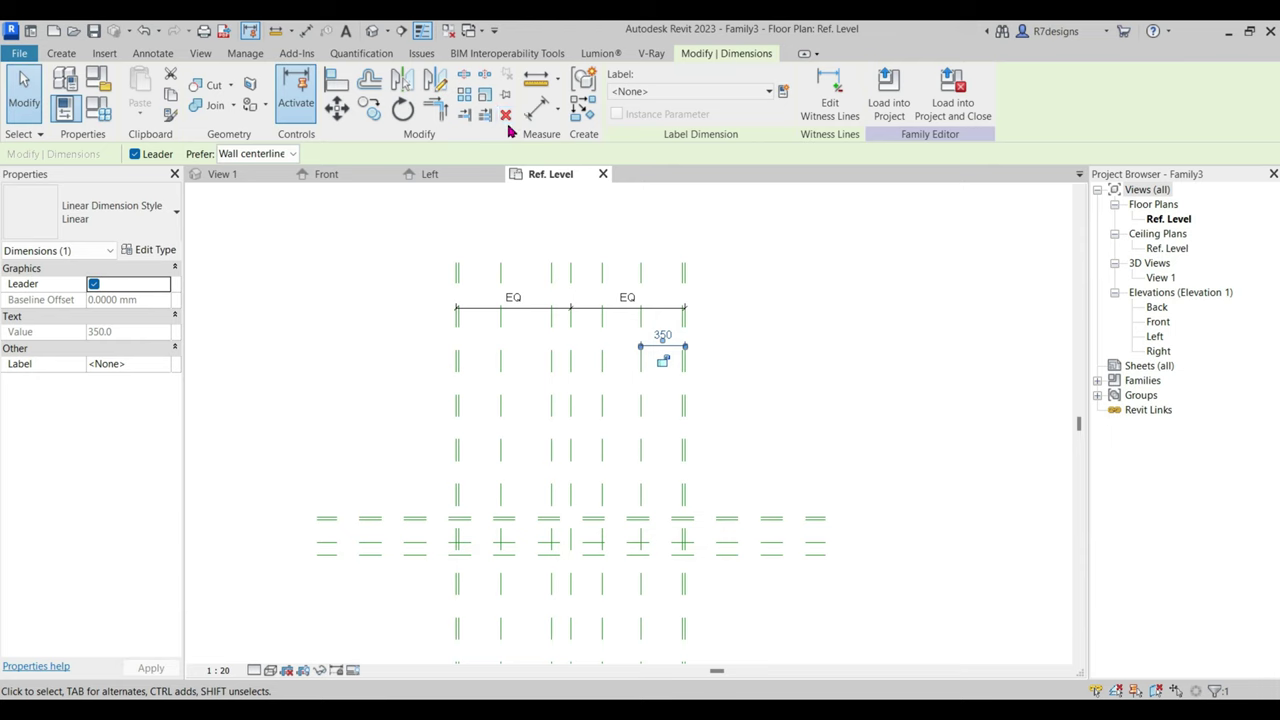
left_click(505, 115)
left_click(536, 114)
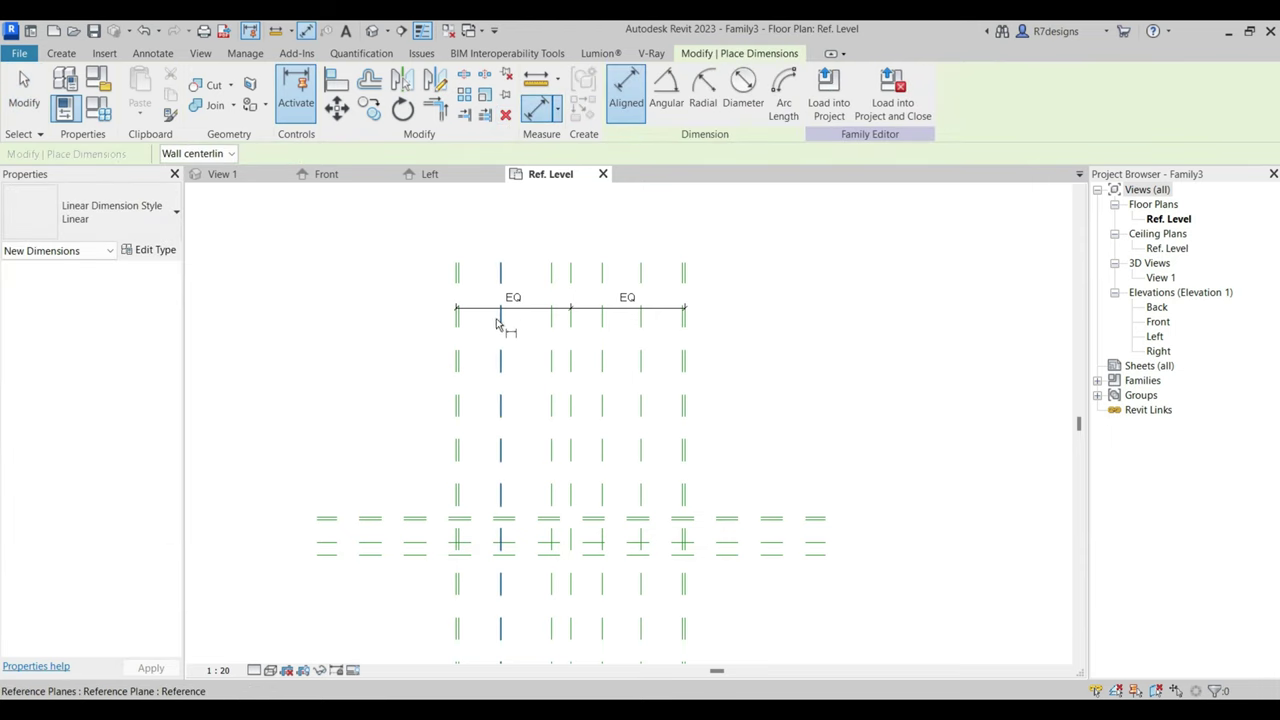
Chain-dimension the six vertical reference planes and set all five bays to EQ.
left_click(463, 358)
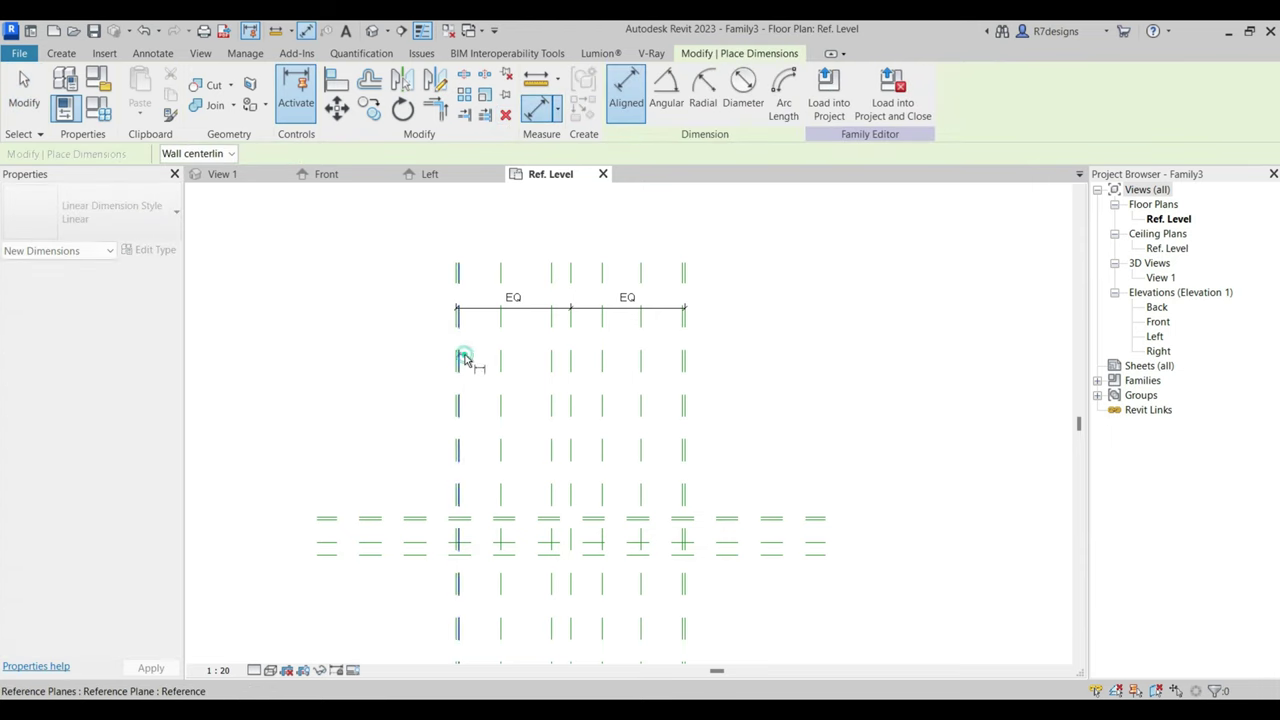
left_click(551, 376)
left_click(602, 386)
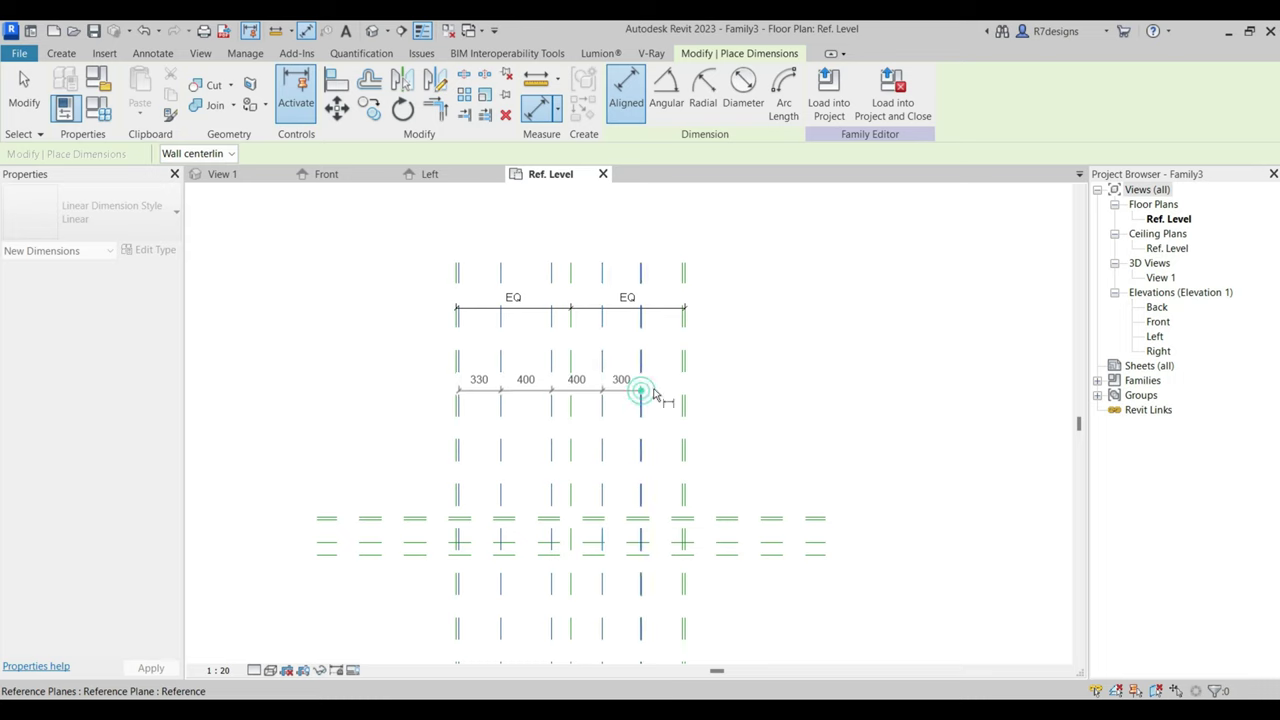
left_click(683, 398)
left_click(662, 373)
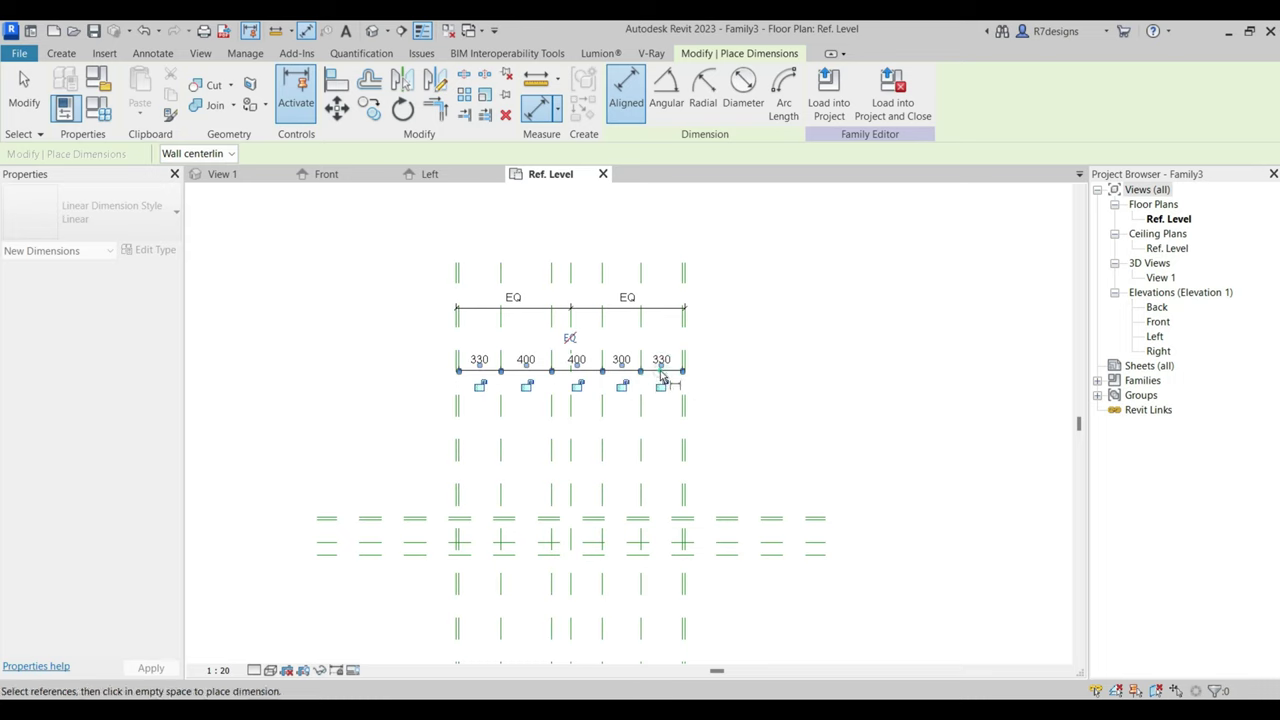
left_click(570, 339)
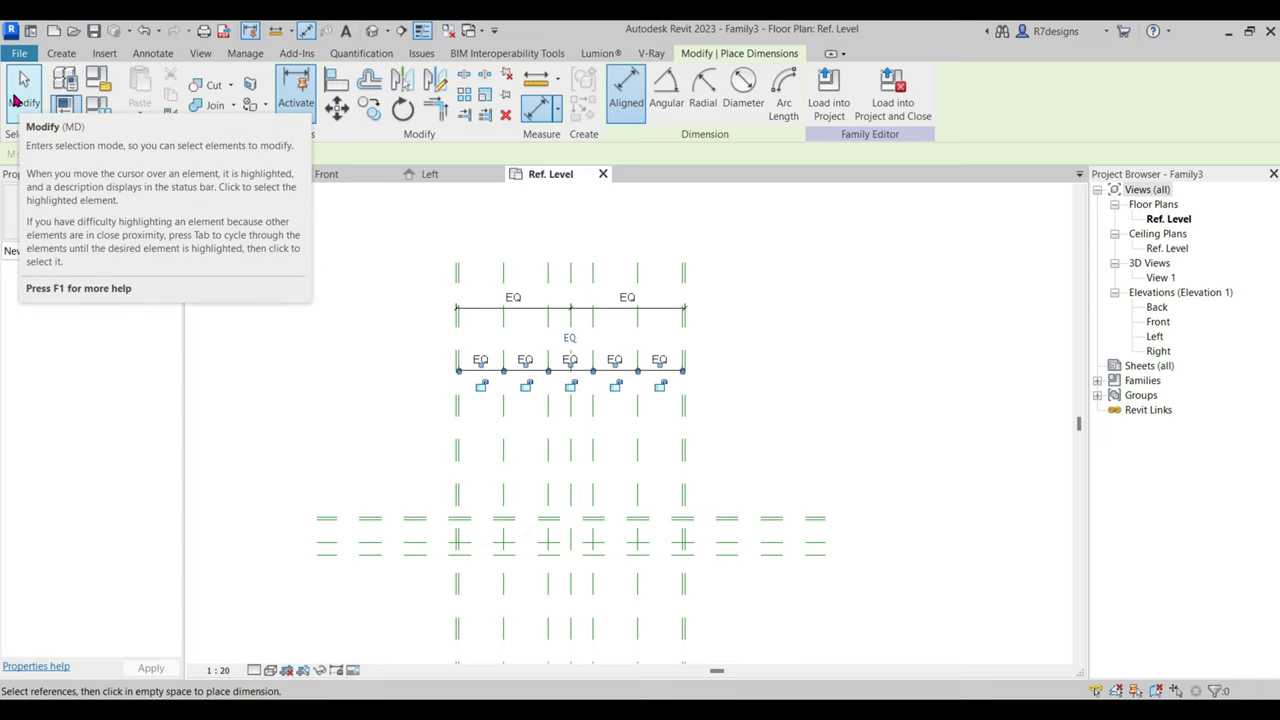
left_click(32, 103)
scroll(502, 430, "down", 2)
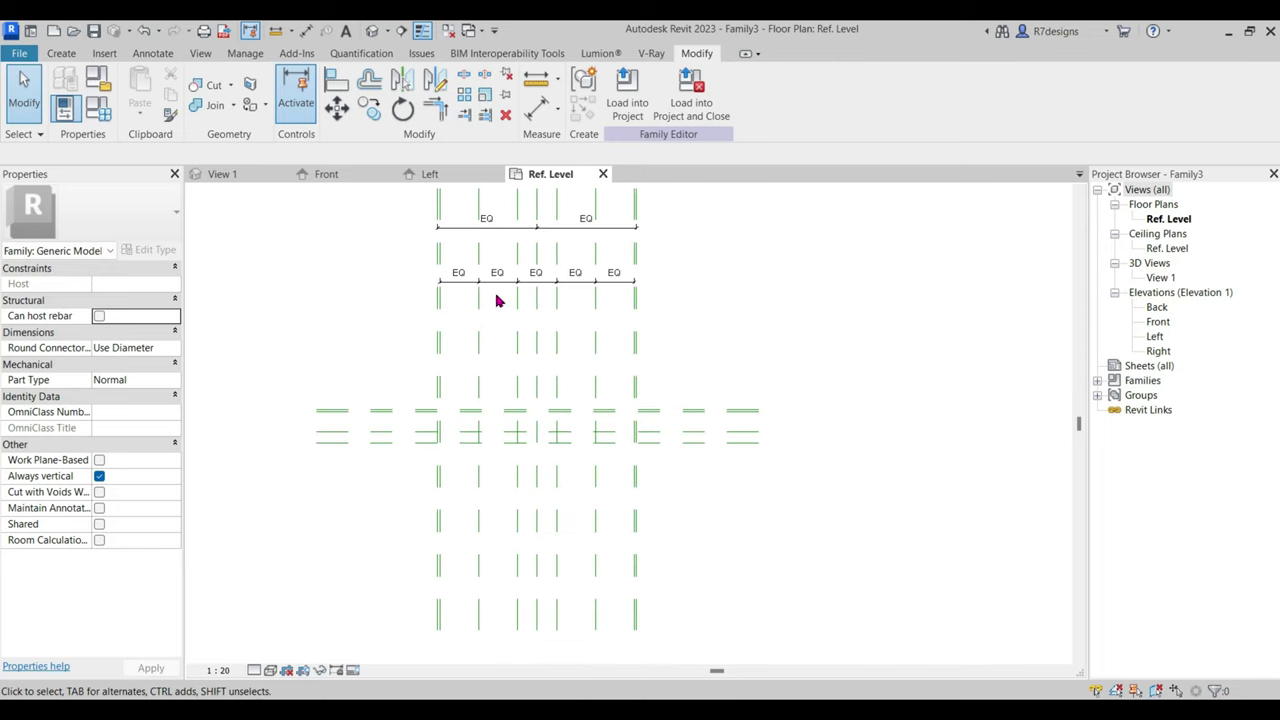
Copy the first divider reference plane a short distance sideways with CO.
scroll(505, 285, "up", 3)
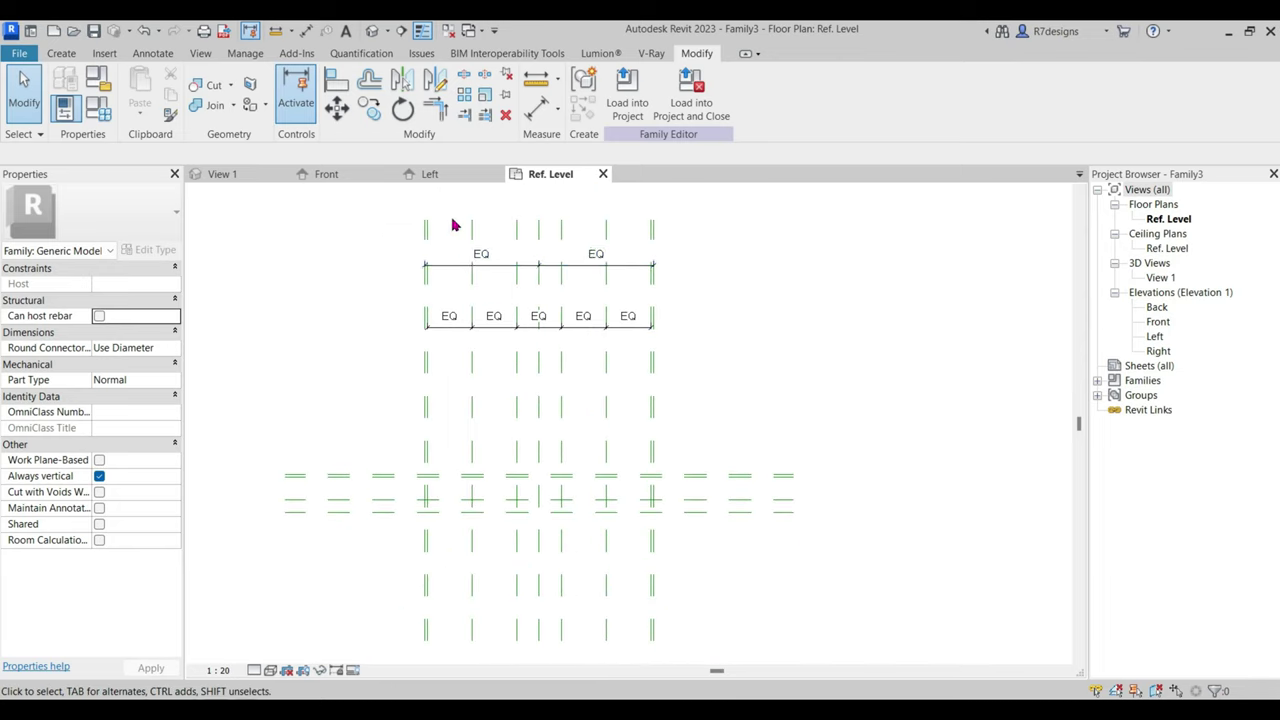
scroll(487, 234, "up", 3)
left_click(487, 234)
key("c")
key("o")
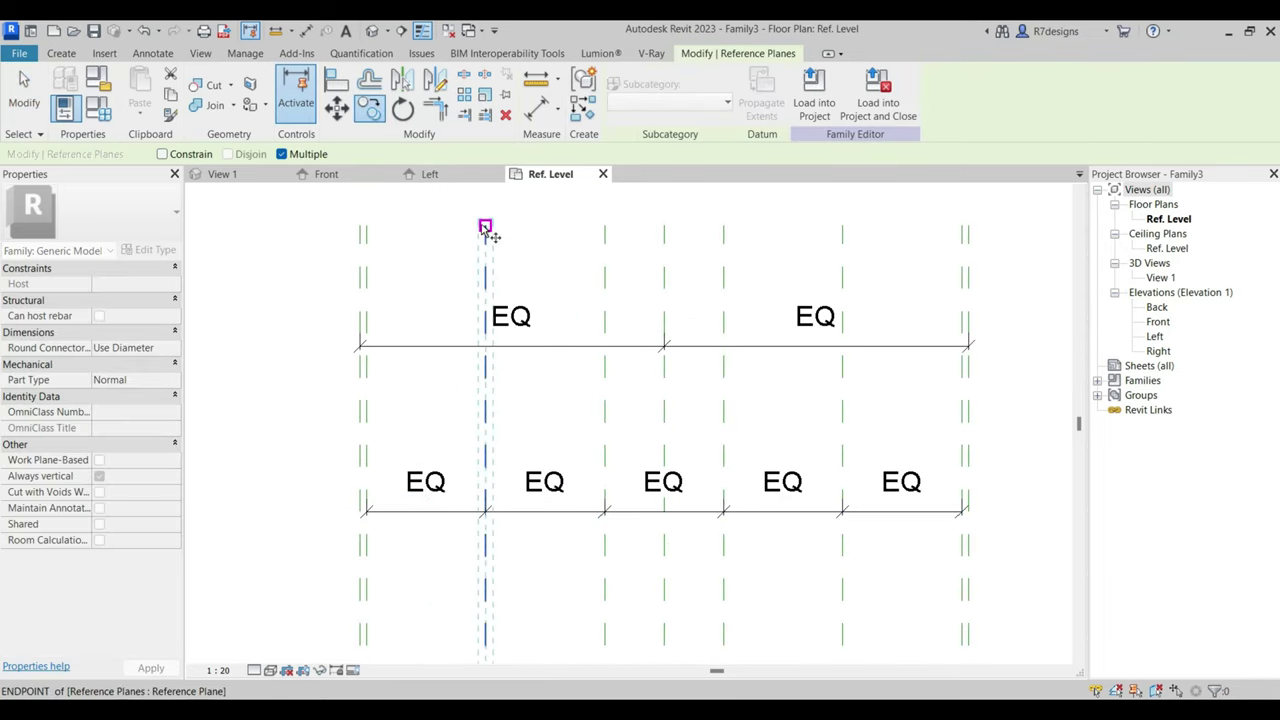
left_click(488, 227)
scroll(460, 215, "down", 3)
scroll(470, 230, "up", 5)
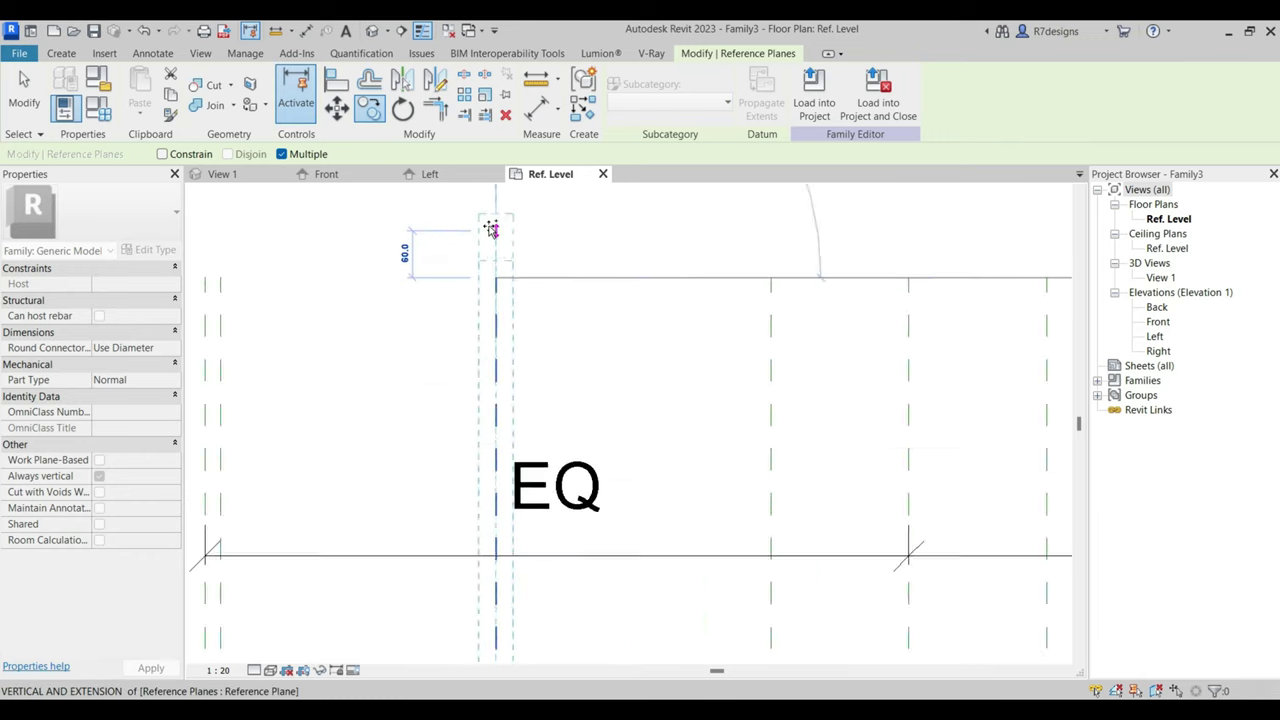
scroll(457, 286, "down", 3)
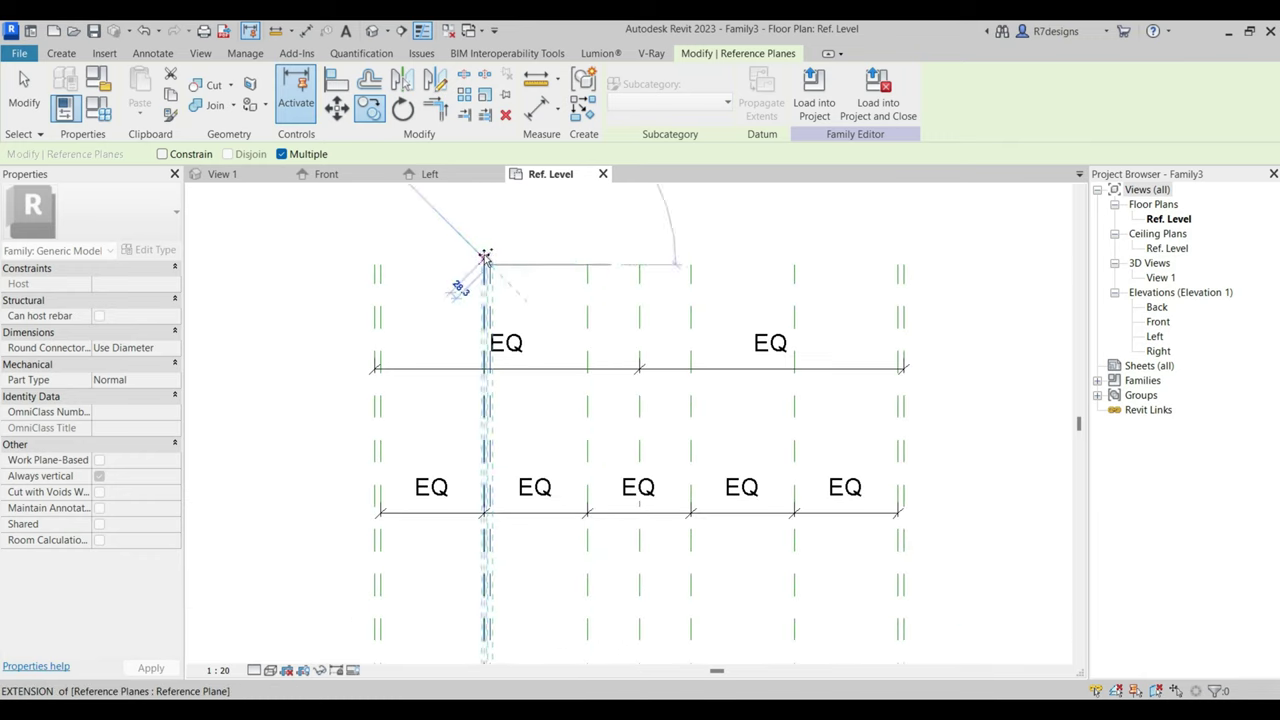
scroll(586, 271, "up", 4)
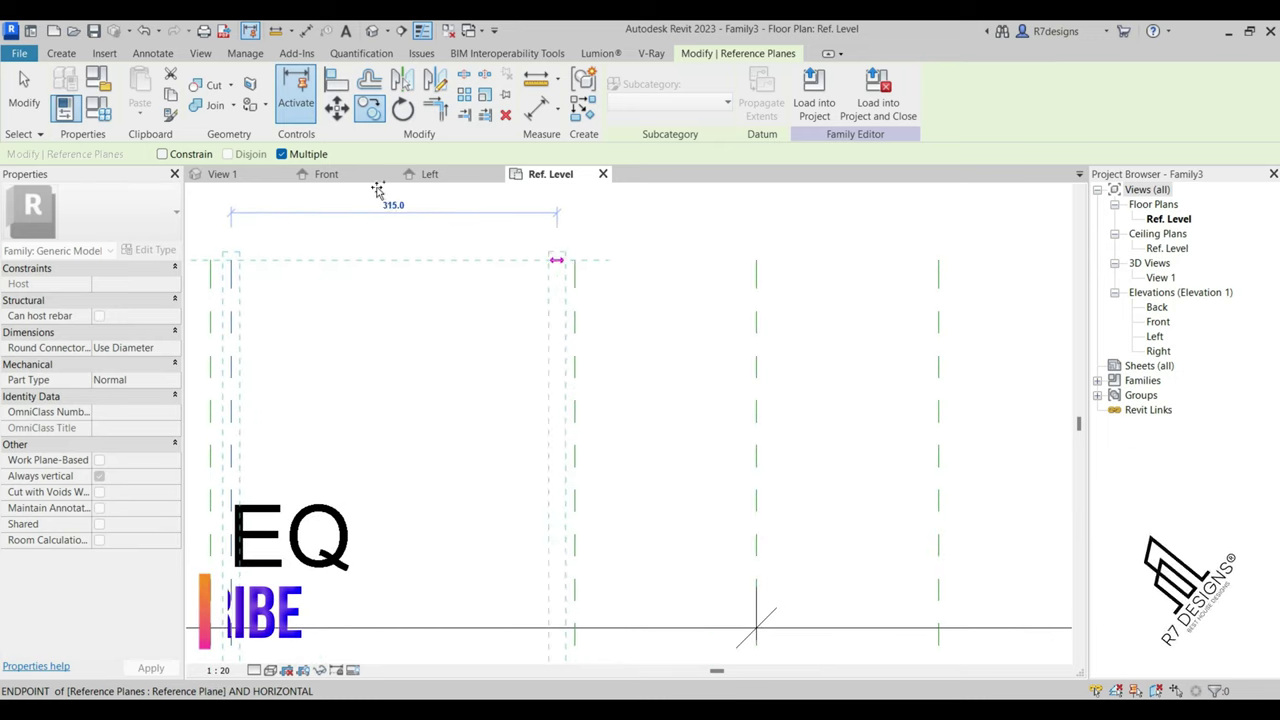
left_click(571, 266)
key("Escape")
Copy further divider reference planes beside their originals.
left_click(571, 264)
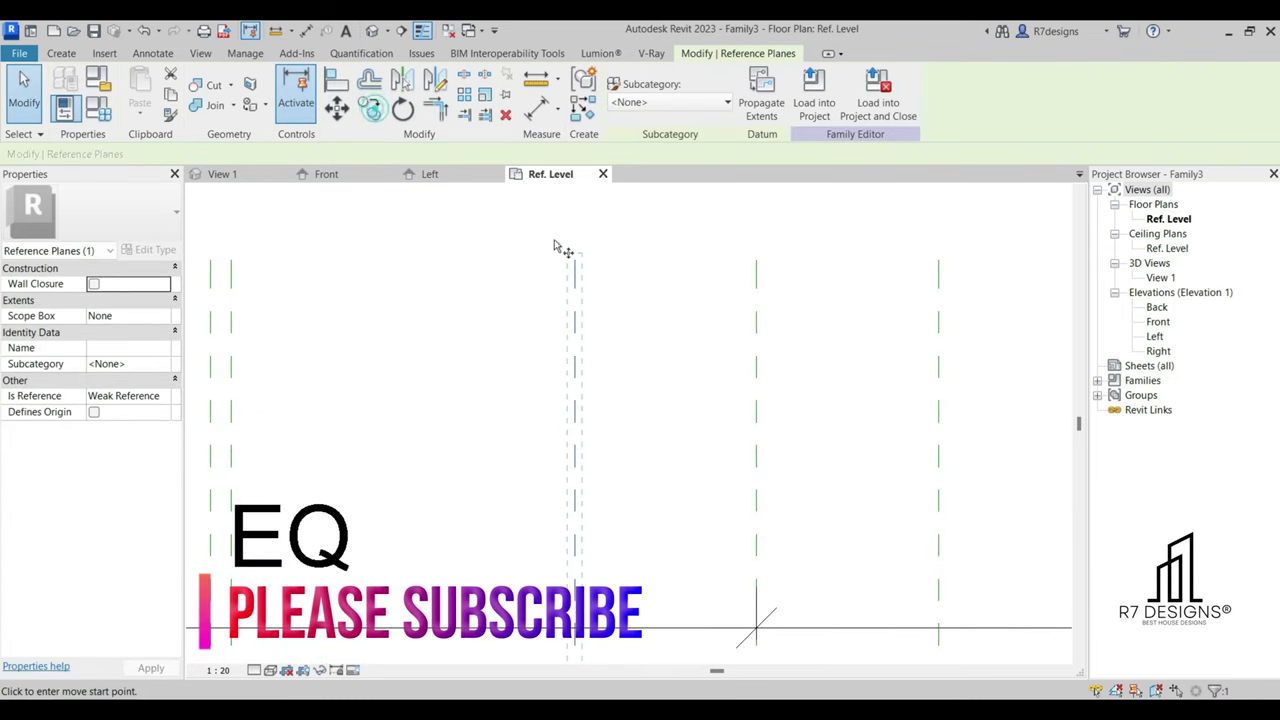
key("c")
key("o")
left_click(595, 260)
scroll(491, 265, "down", 2)
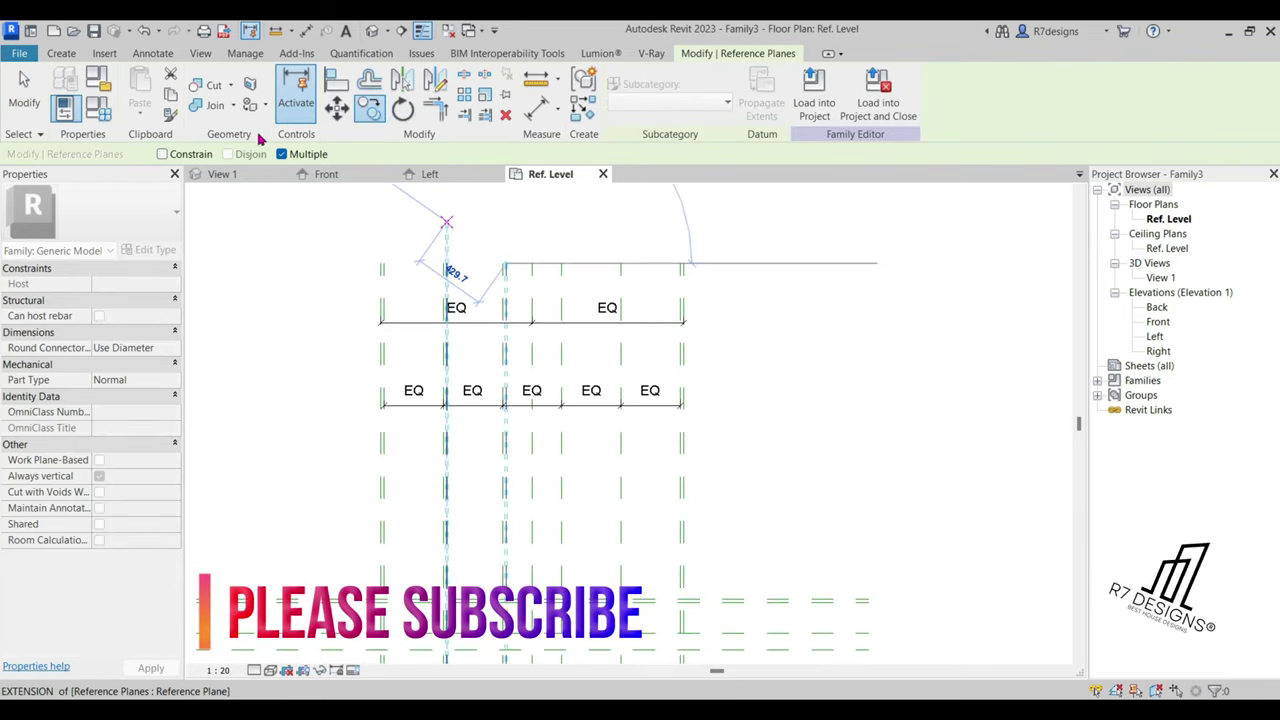
key("Escape")
key("Escape")
scroll(571, 314, "up", 3)
scroll(557, 317, "up", 1)
left_click(557, 317)
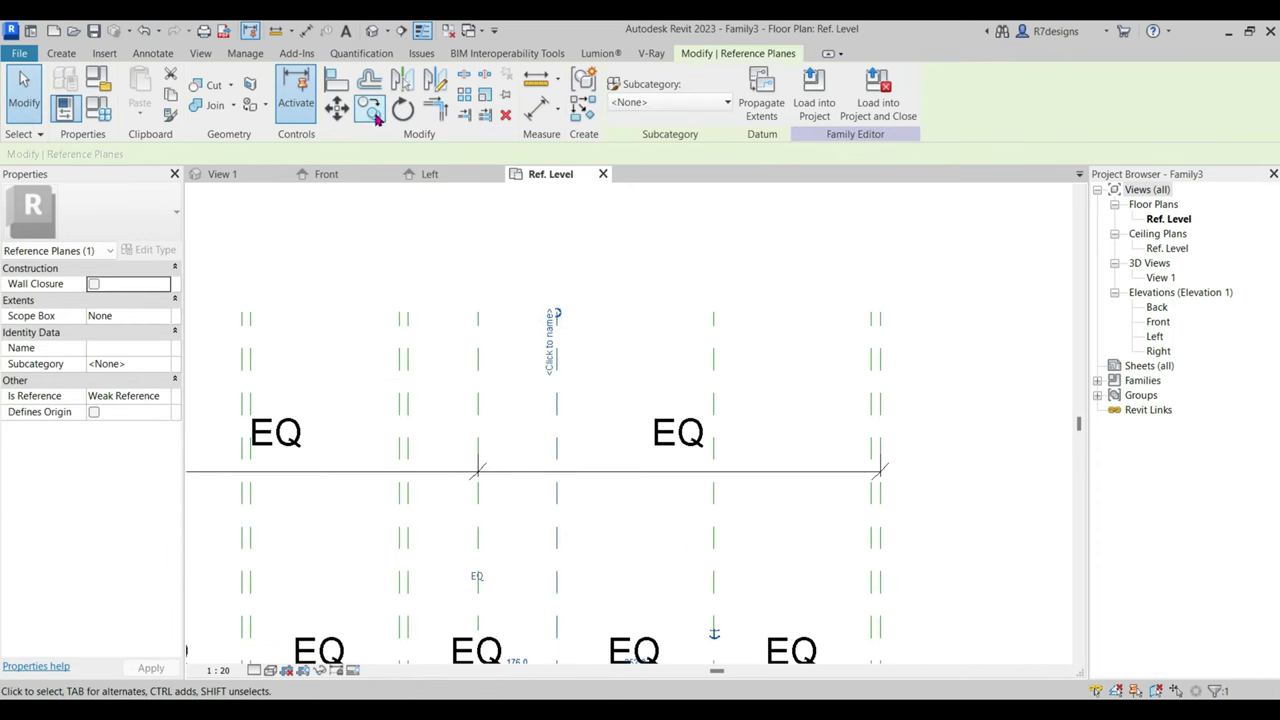
key("c")
key("o")
scroll(569, 329, "up", 2)
left_click(567, 325)
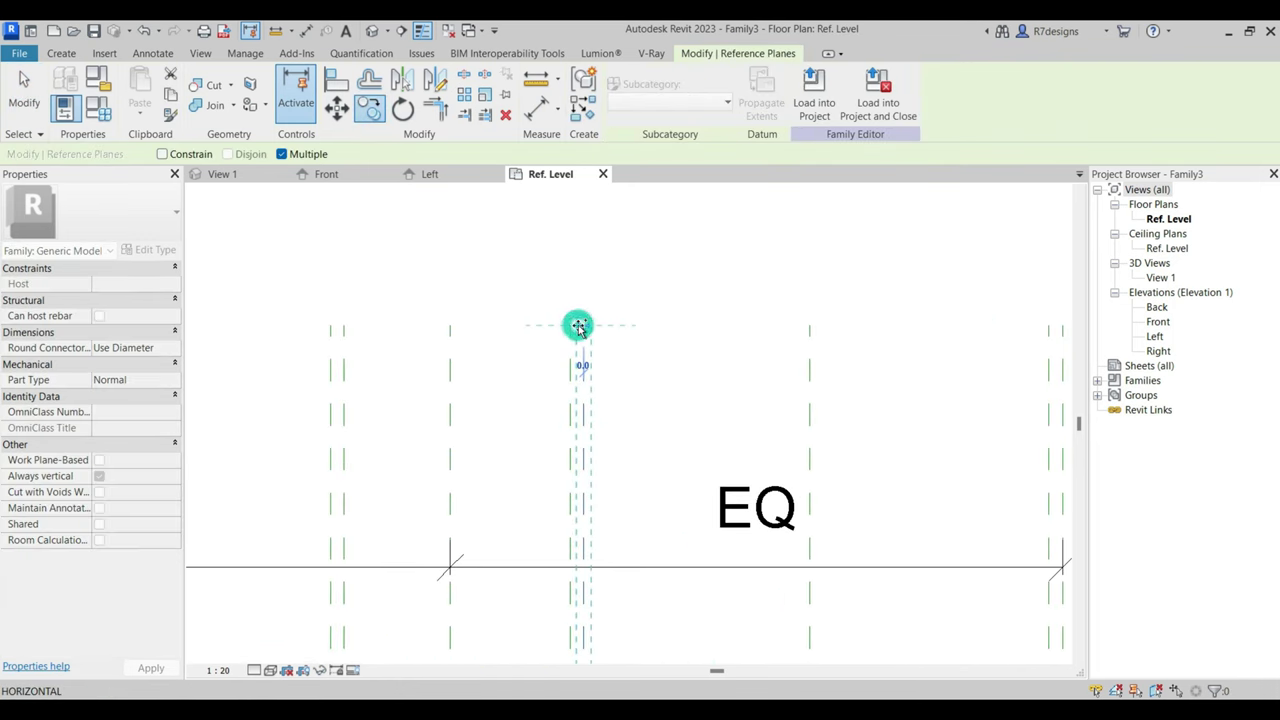
left_click(809, 328)
key("Escape")
Start another plane copy, then begin dimensioning the first divider plane pair.
key("c")
key("o")
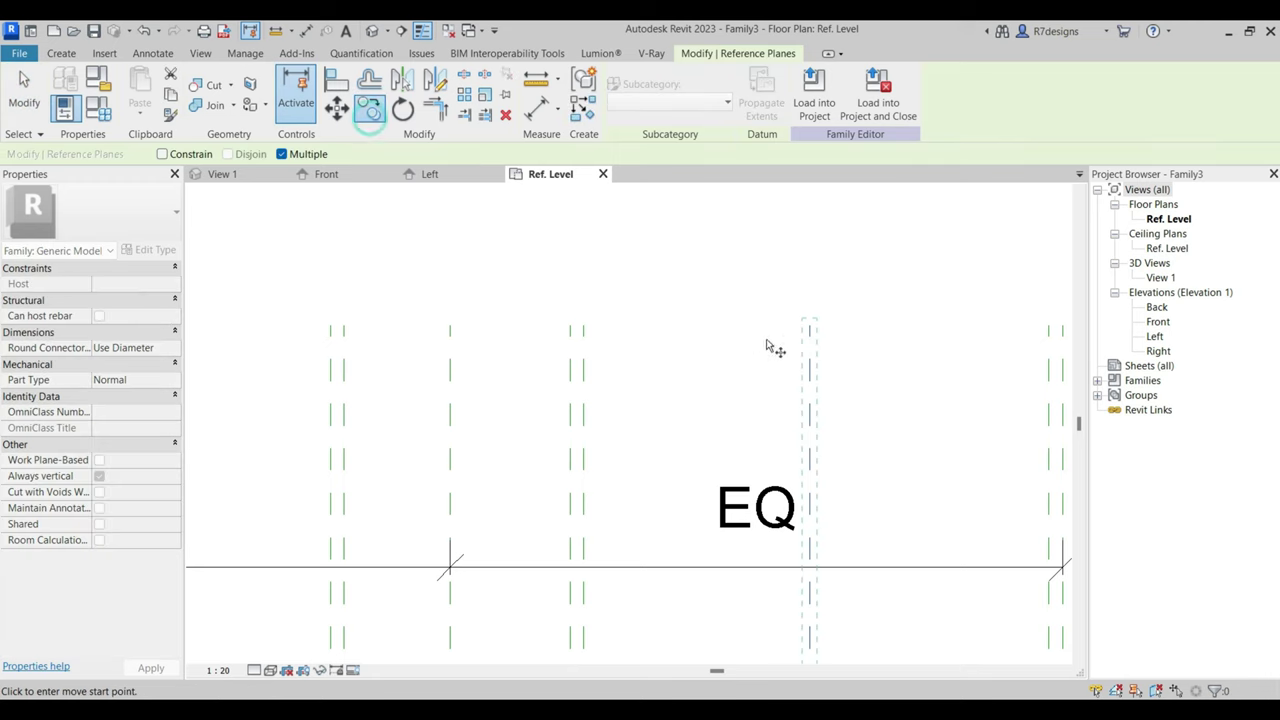
left_click(812, 328)
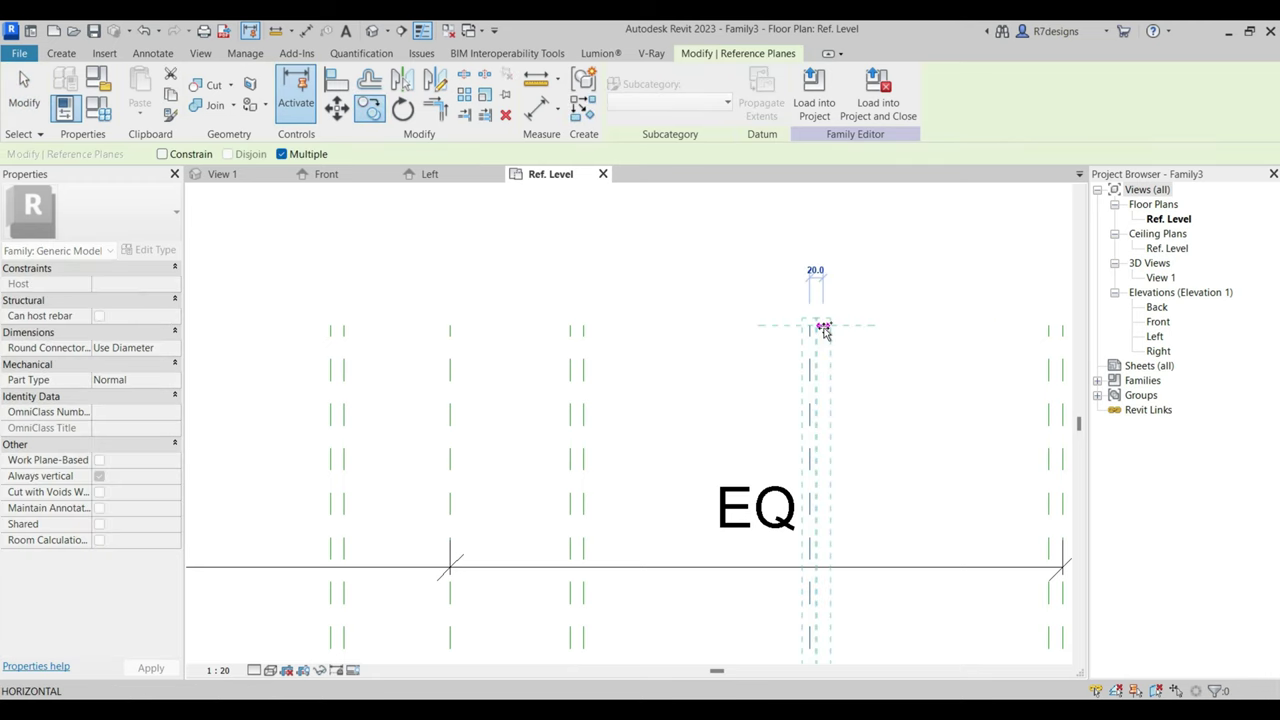
left_click(549, 118)
left_click(810, 400)
Dimension the right-hand and middle divider plane pairs at 20.
scroll(717, 380, "down", 5)
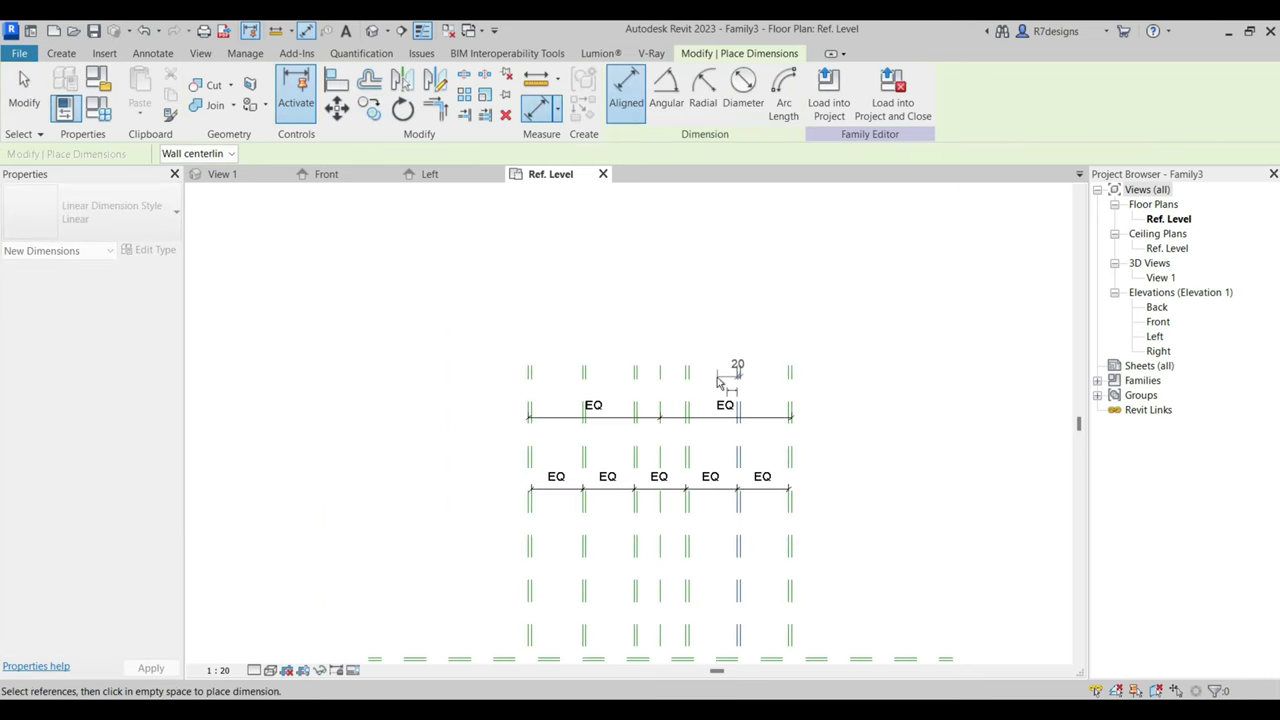
left_click(745, 396)
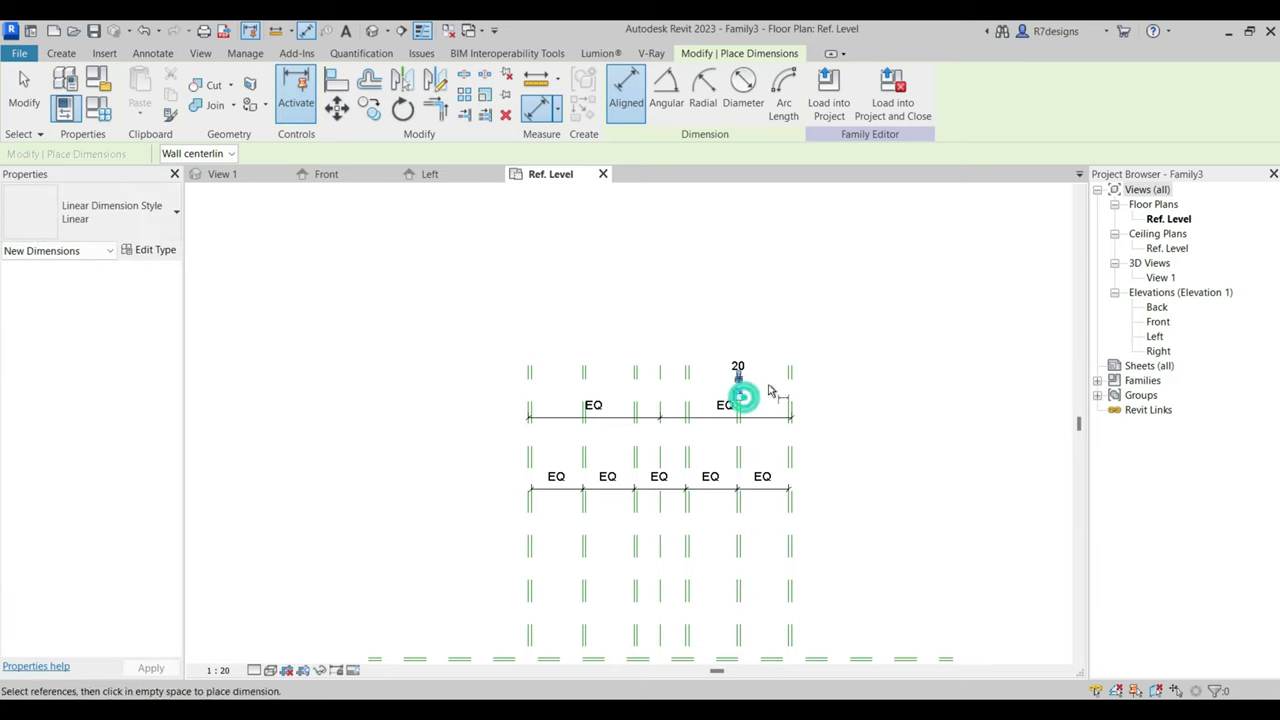
left_click(789, 389)
left_click(789, 392)
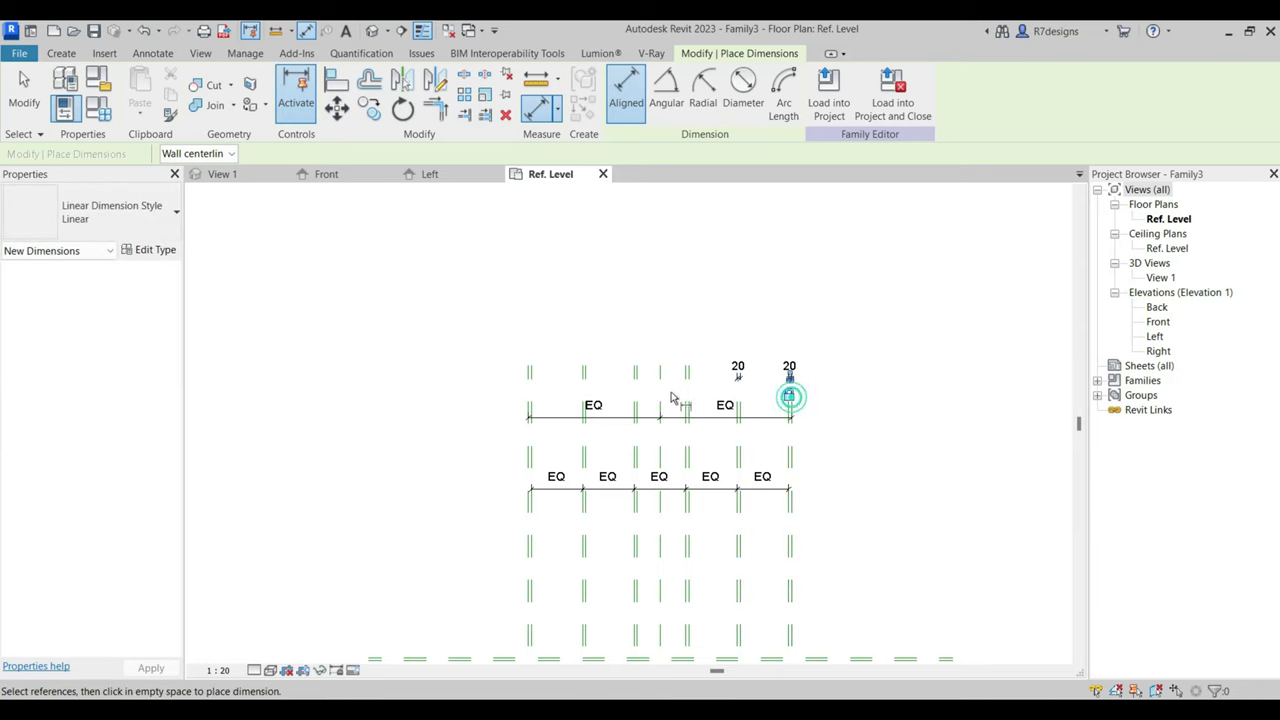
scroll(694, 380, "up", 4)
left_click(697, 384)
left_click(680, 378)
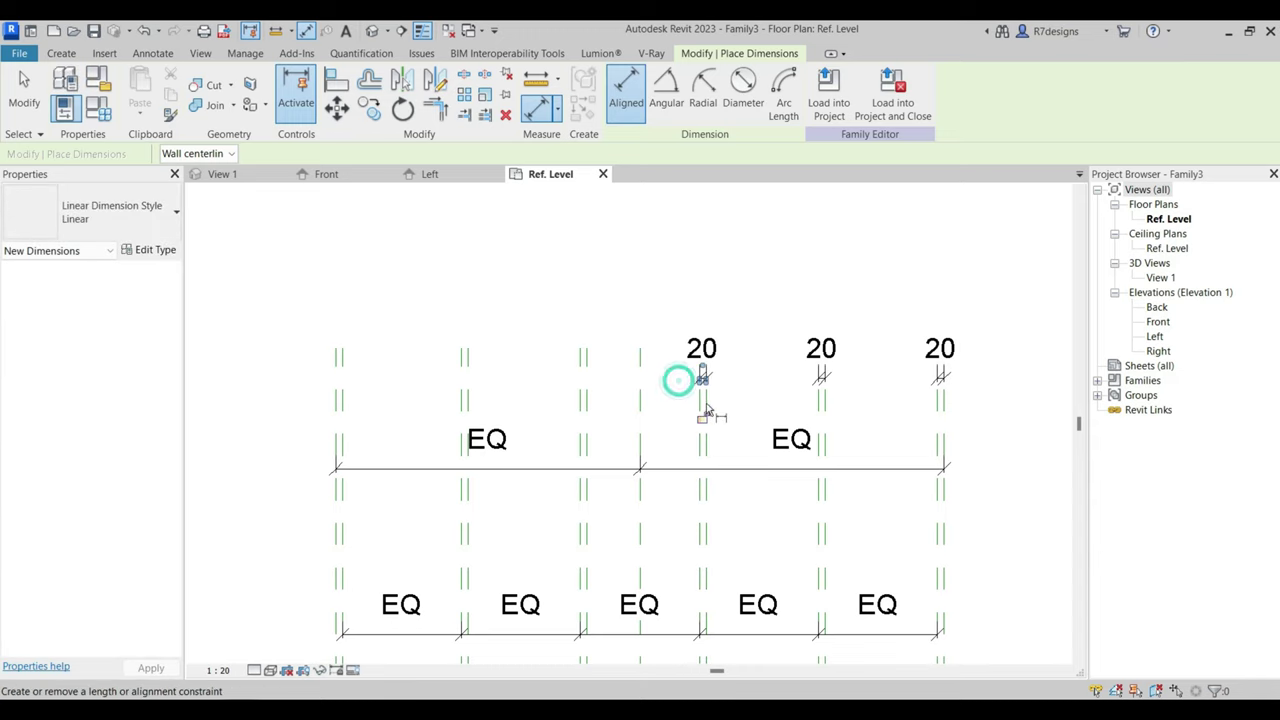
left_click(702, 414)
left_click(578, 410)
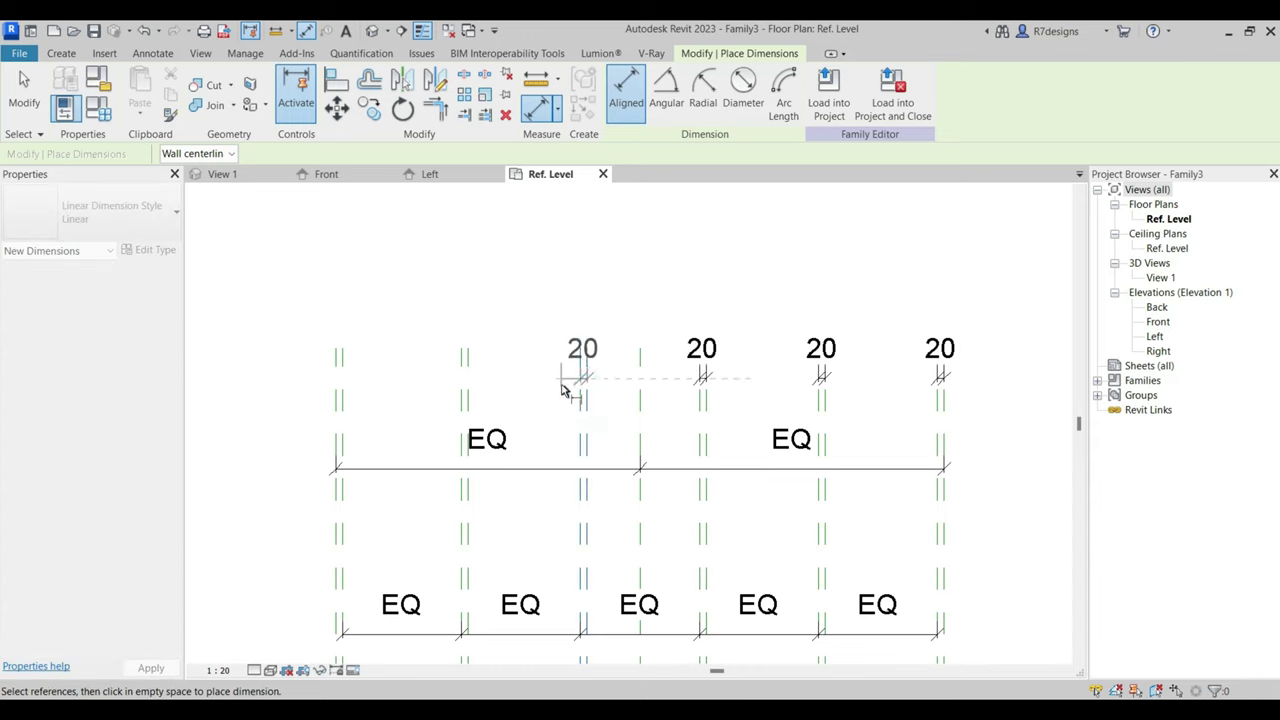
Dimension the left divider pairs at 20 and add an overall dimension across the outer planes.
left_click(580, 400)
left_click(465, 400)
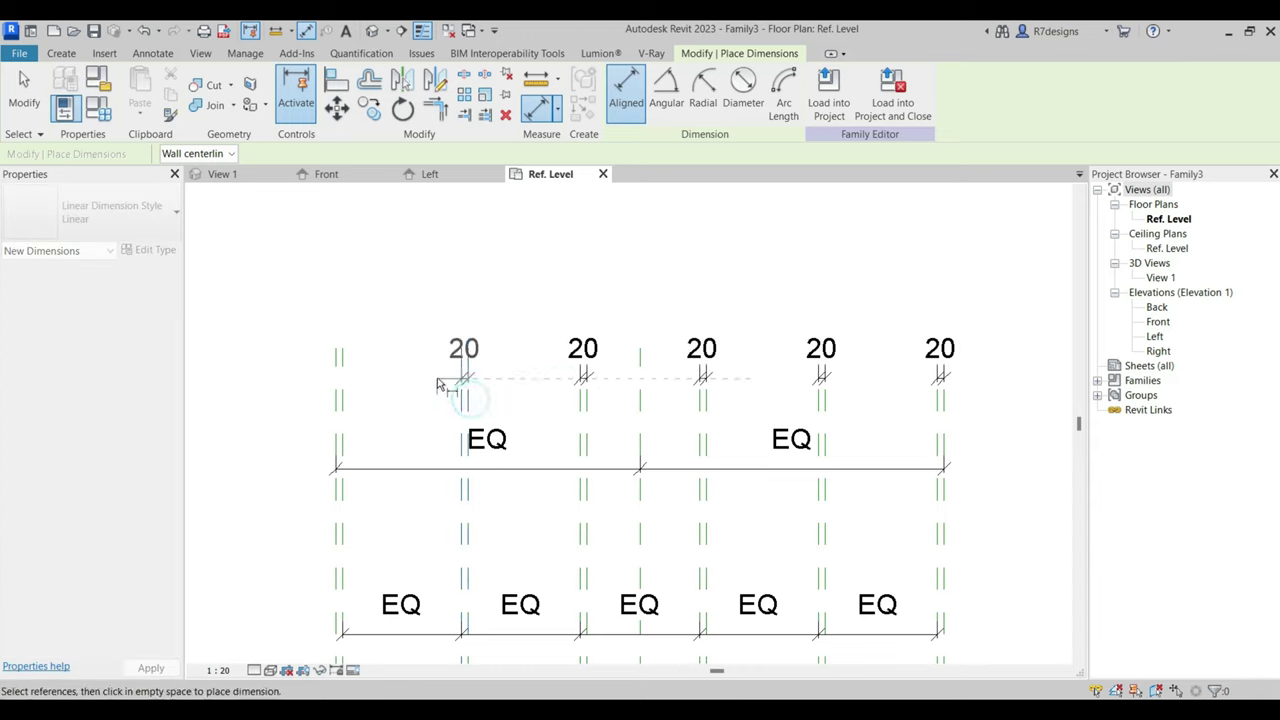
left_click(470, 412)
left_click(347, 398)
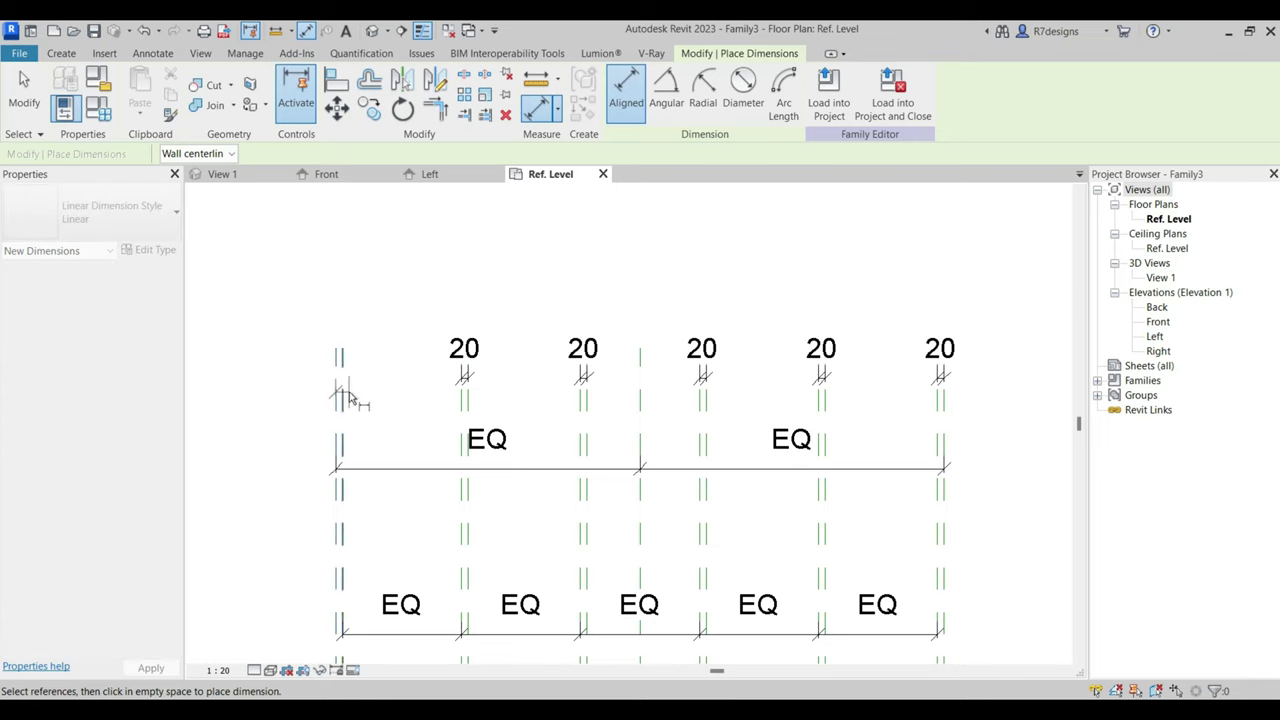
left_click(340, 405)
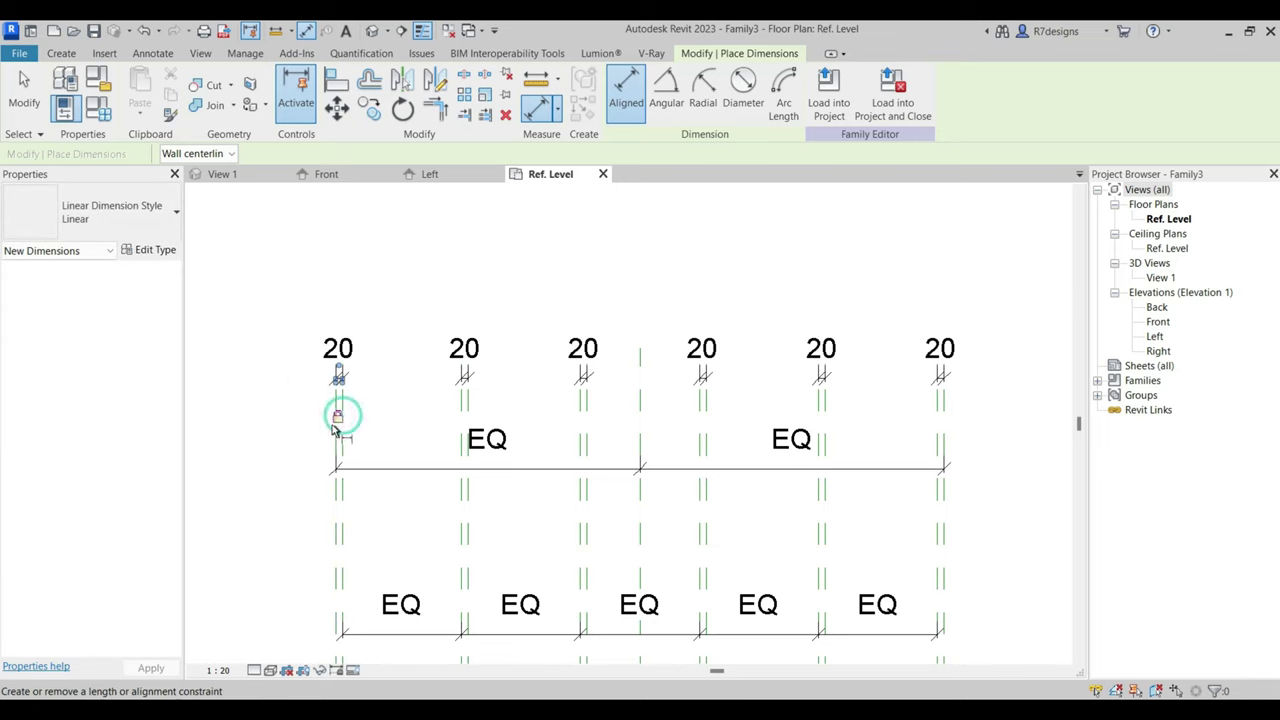
left_click(335, 508)
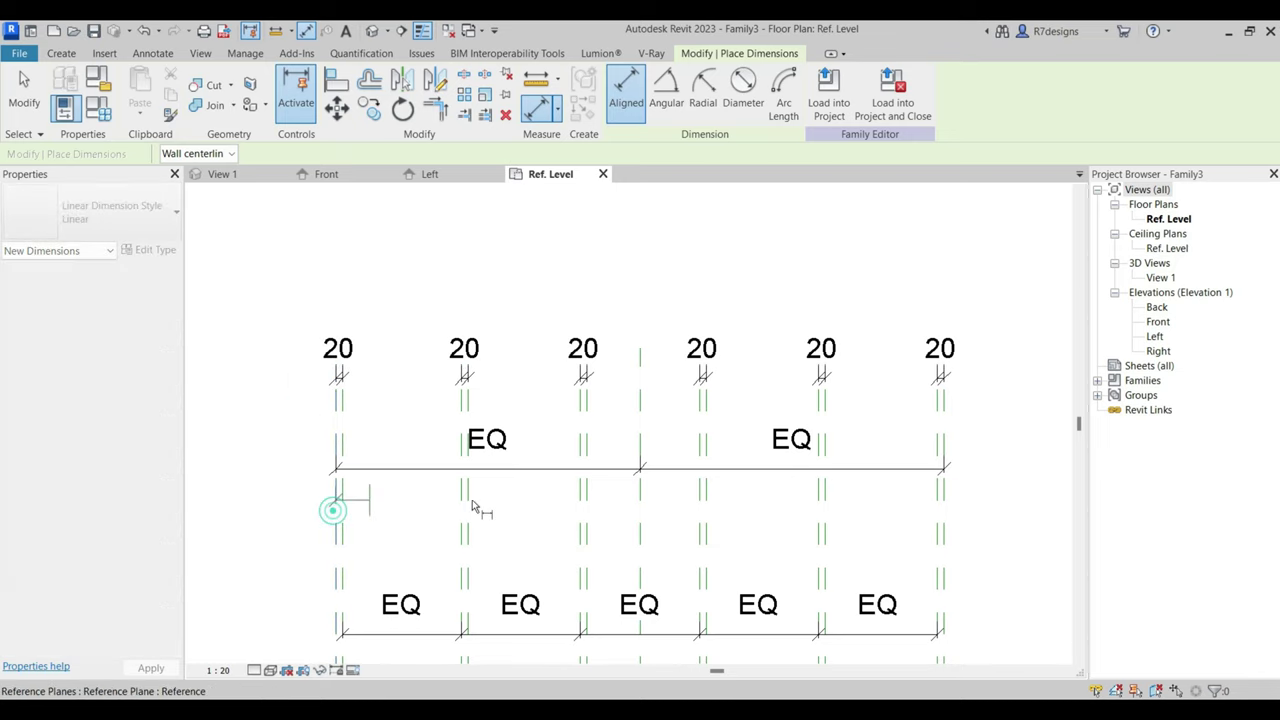
left_click(952, 540)
scroll(450, 300, "down", 3)
scroll(371, 351, "down", 2)
Add a 20 dimension between the front pair of horizontal reference planes.
scroll(454, 348, "up", 5)
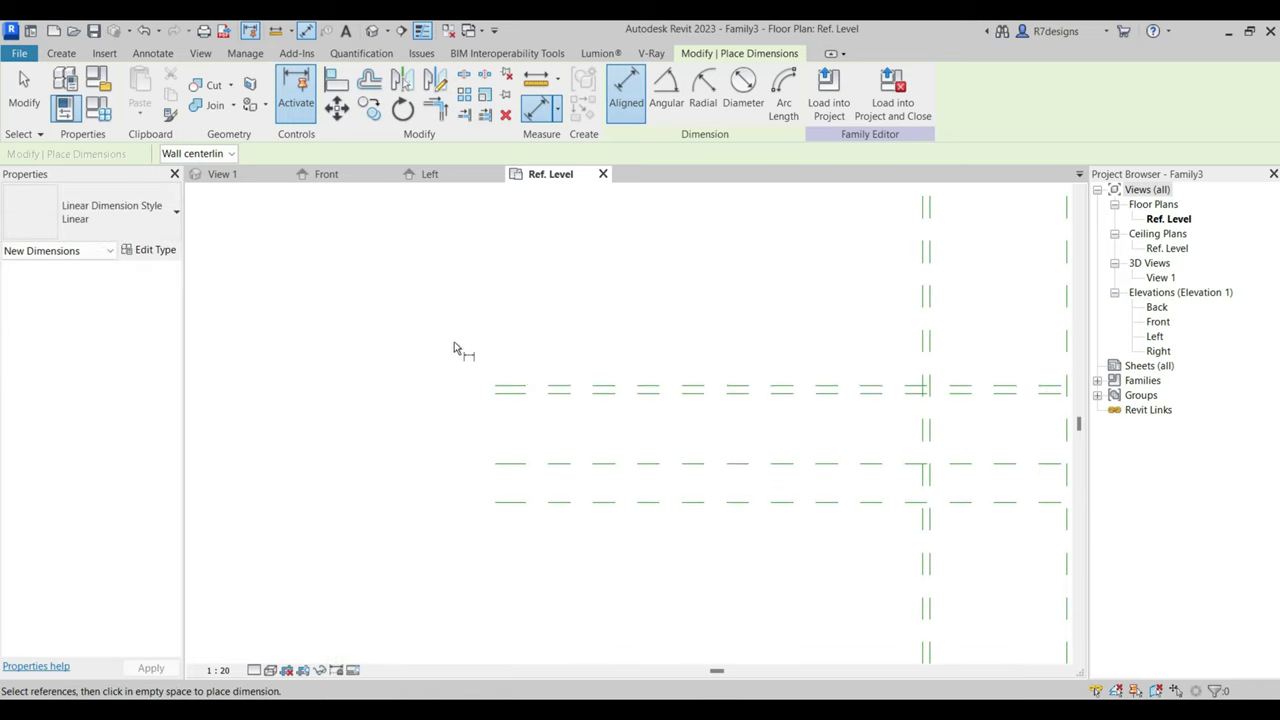
left_click(513, 388)
scroll(540, 410, "down", 3)
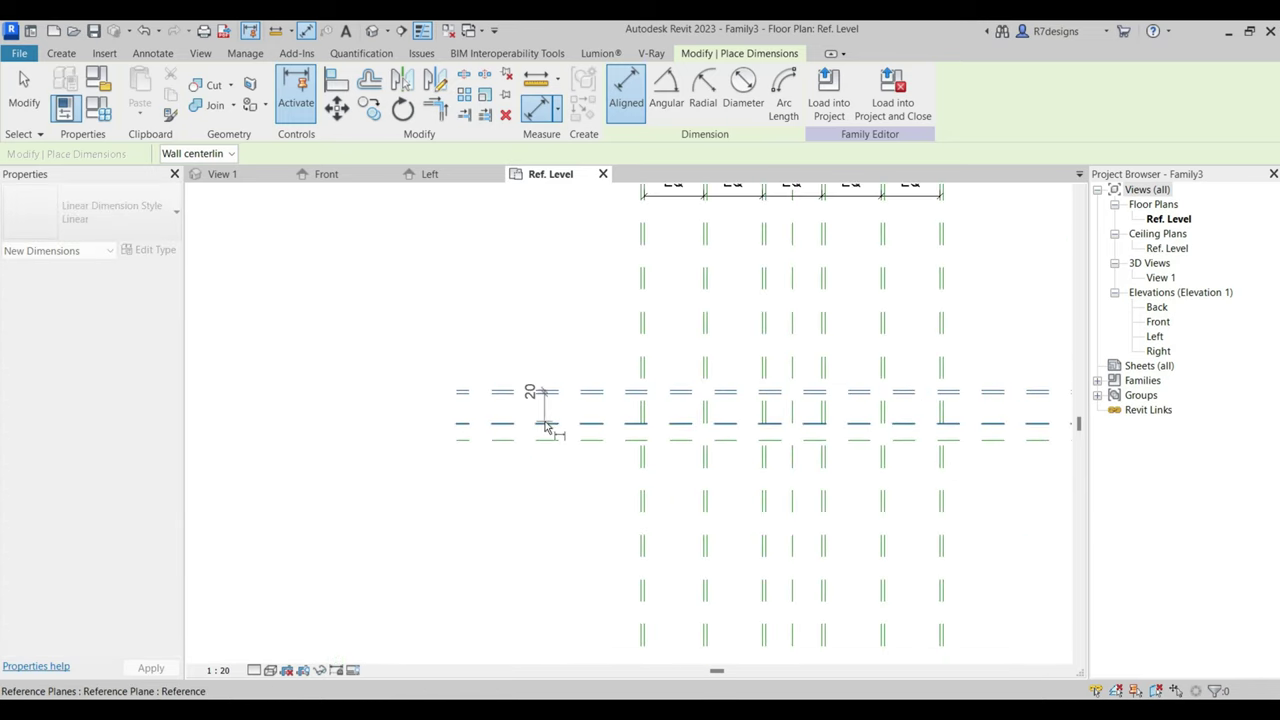
left_click(546, 424)
left_click(588, 412)
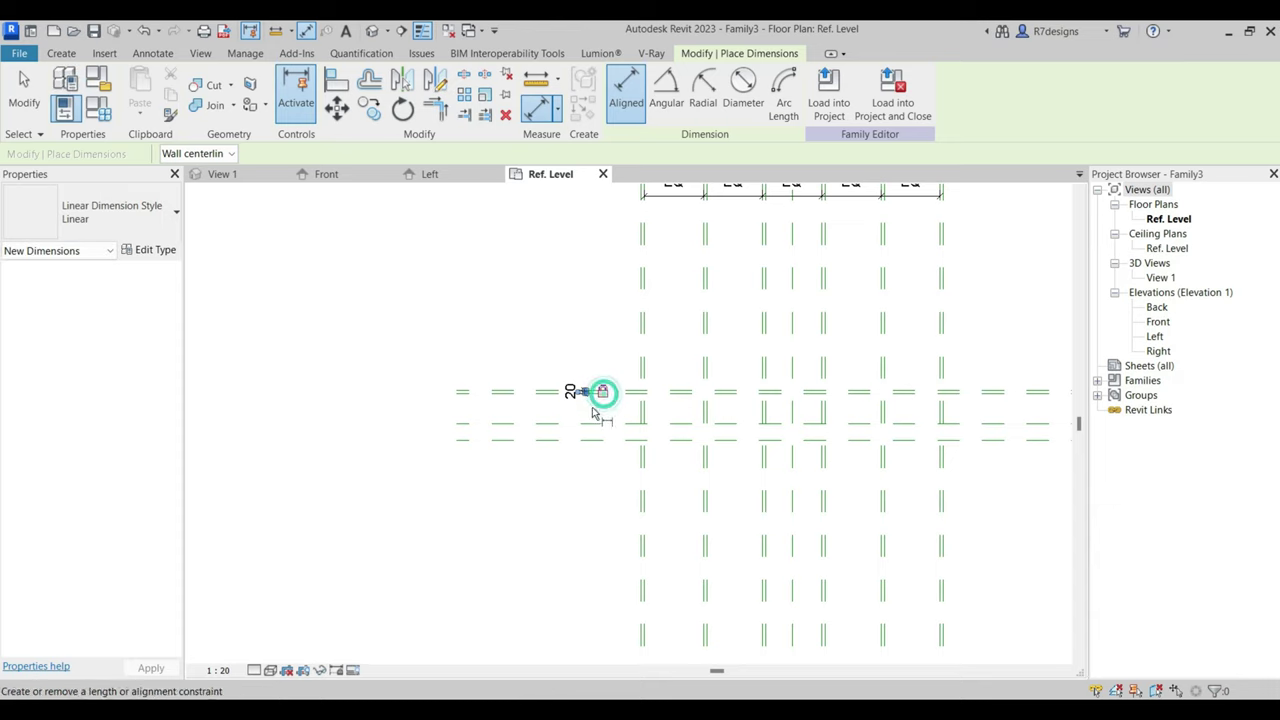
scroll(560, 430, "up", 2)
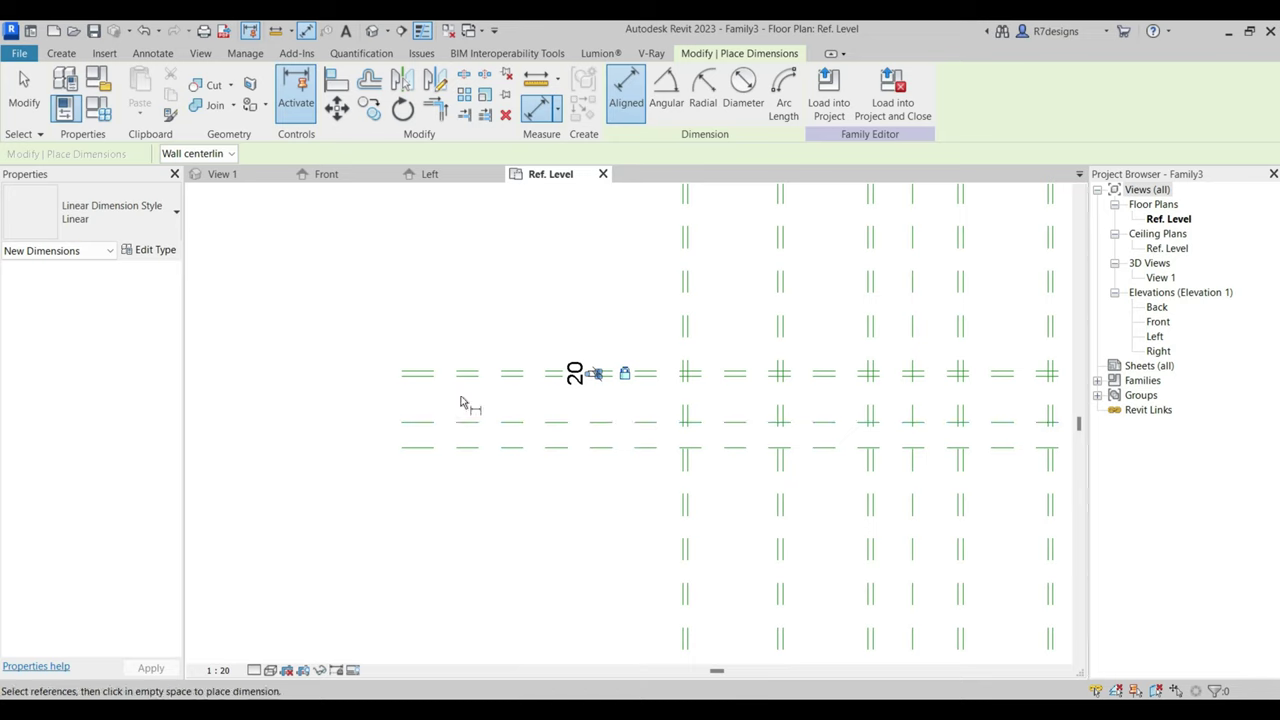
Add the 300 overall depth dimension and a 100 dimension between the back planes.
left_click(425, 372)
left_click(462, 447)
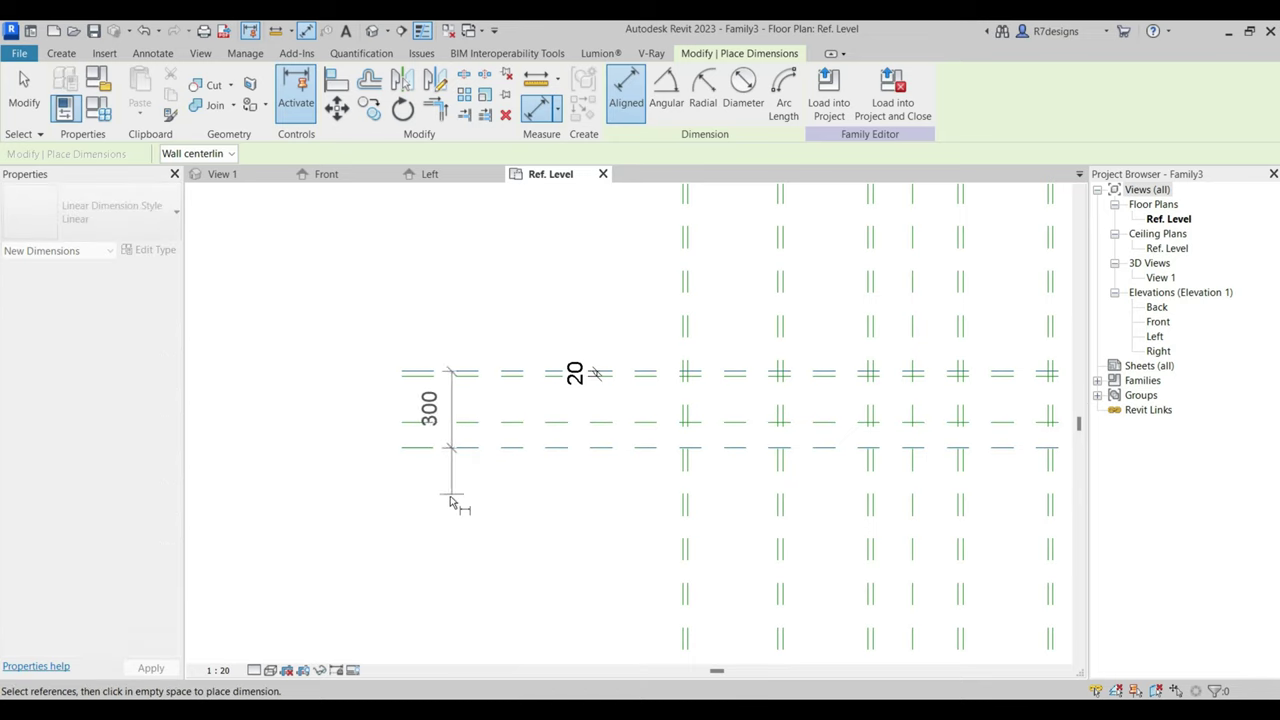
left_click(377, 492)
left_click(606, 422)
left_click(608, 447)
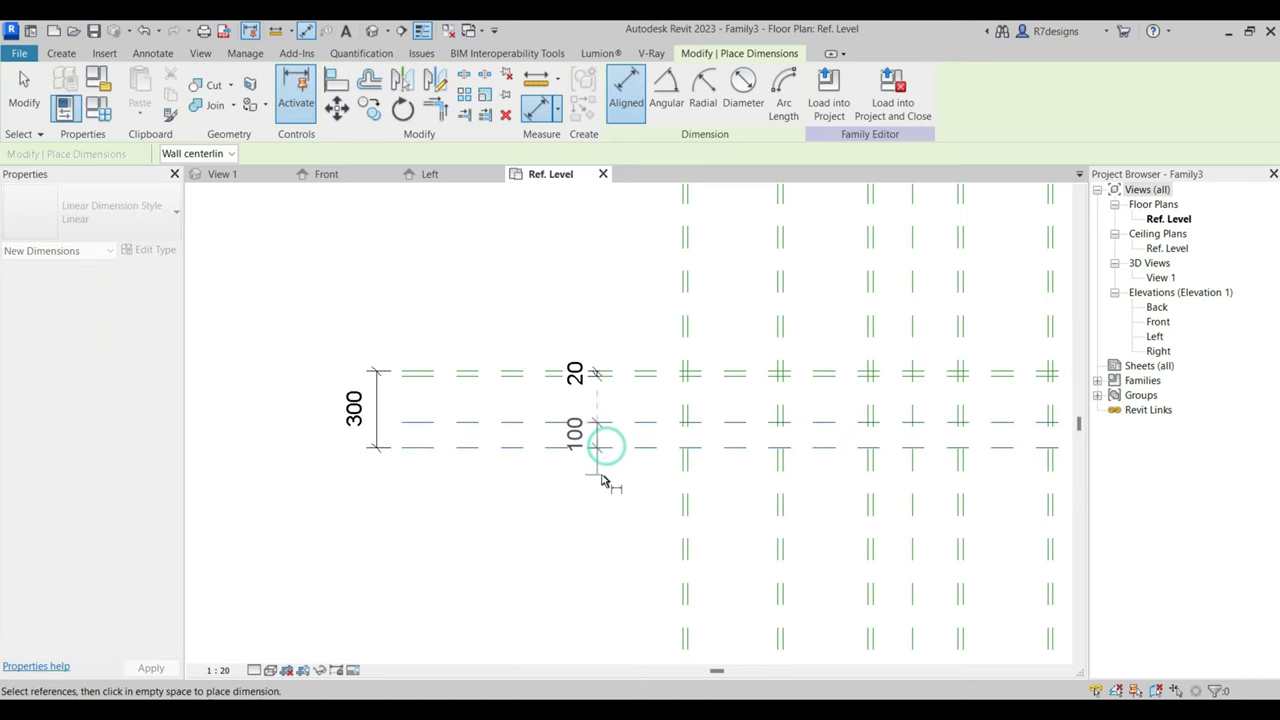
left_click(600, 440)
scroll(450, 418, "down", 3)
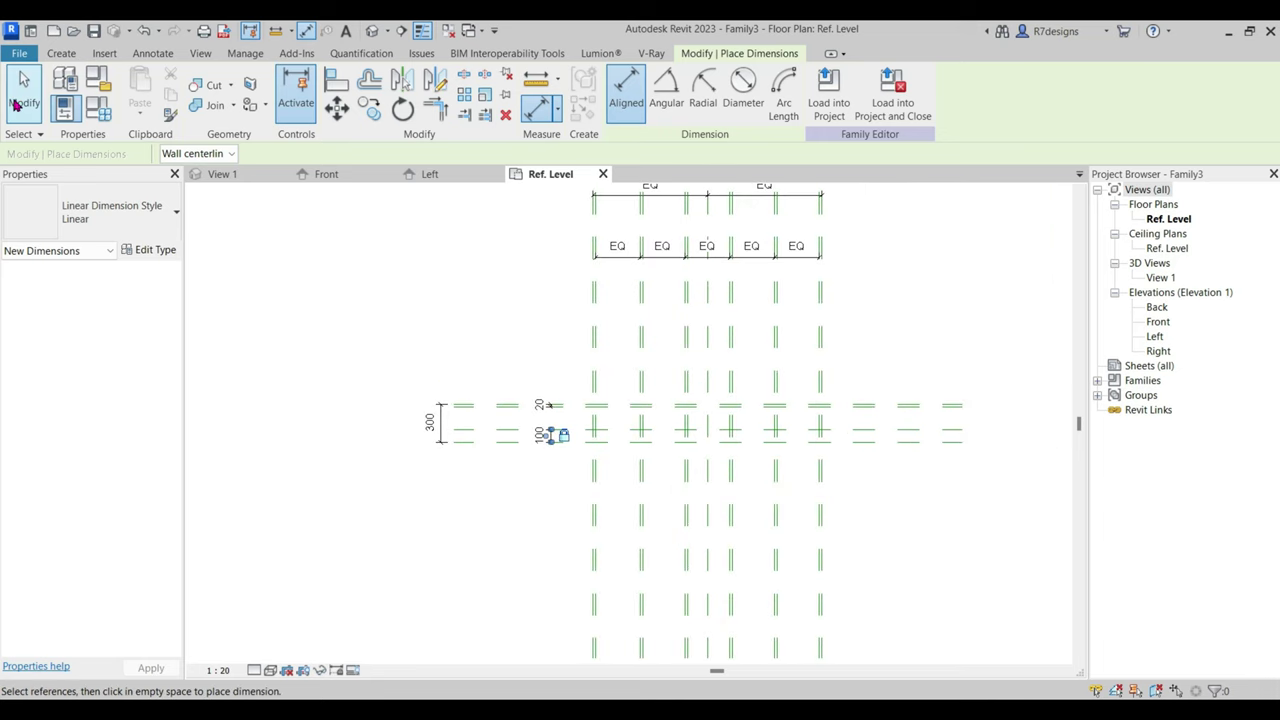
left_click(24, 88)
scroll(634, 291, "down", 1)
scroll(634, 291, "up", 1)
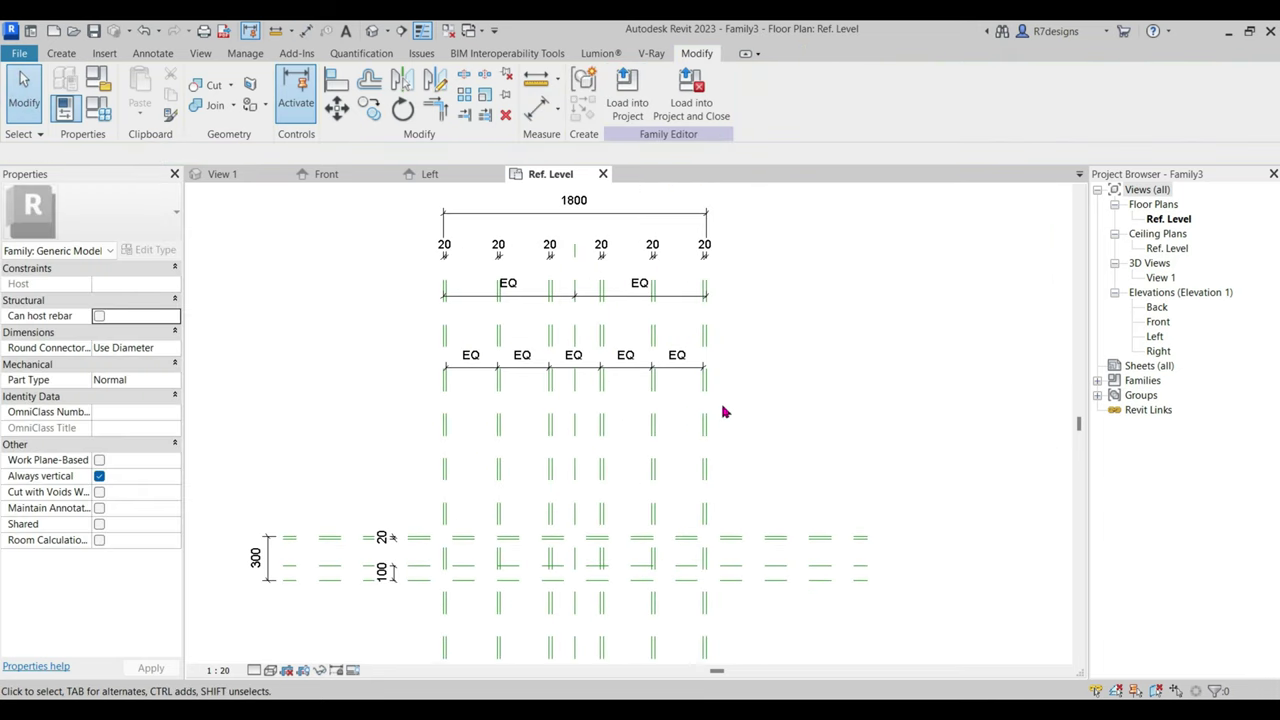
scroll(657, 270, "down", 1)
Label the 1800 dimension with a new instance parameter named Width.
left_click(653, 270)
left_click(784, 93)
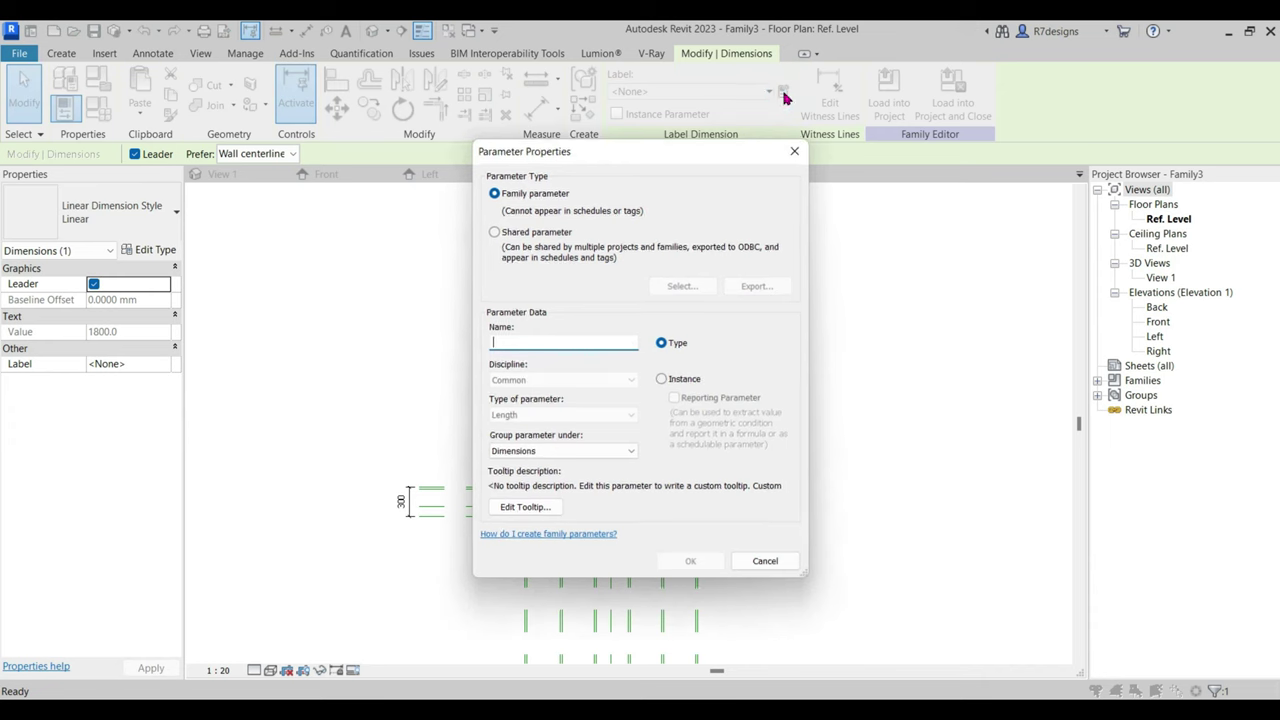
type("Wid")
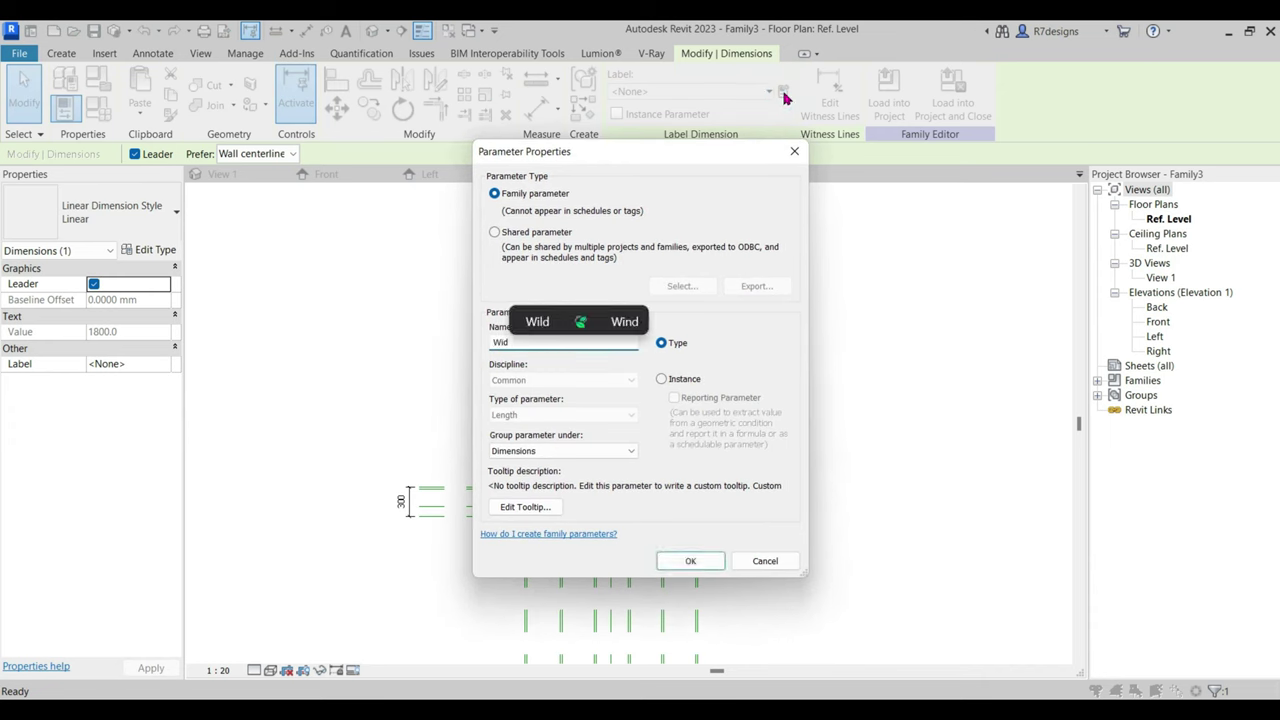
type("th")
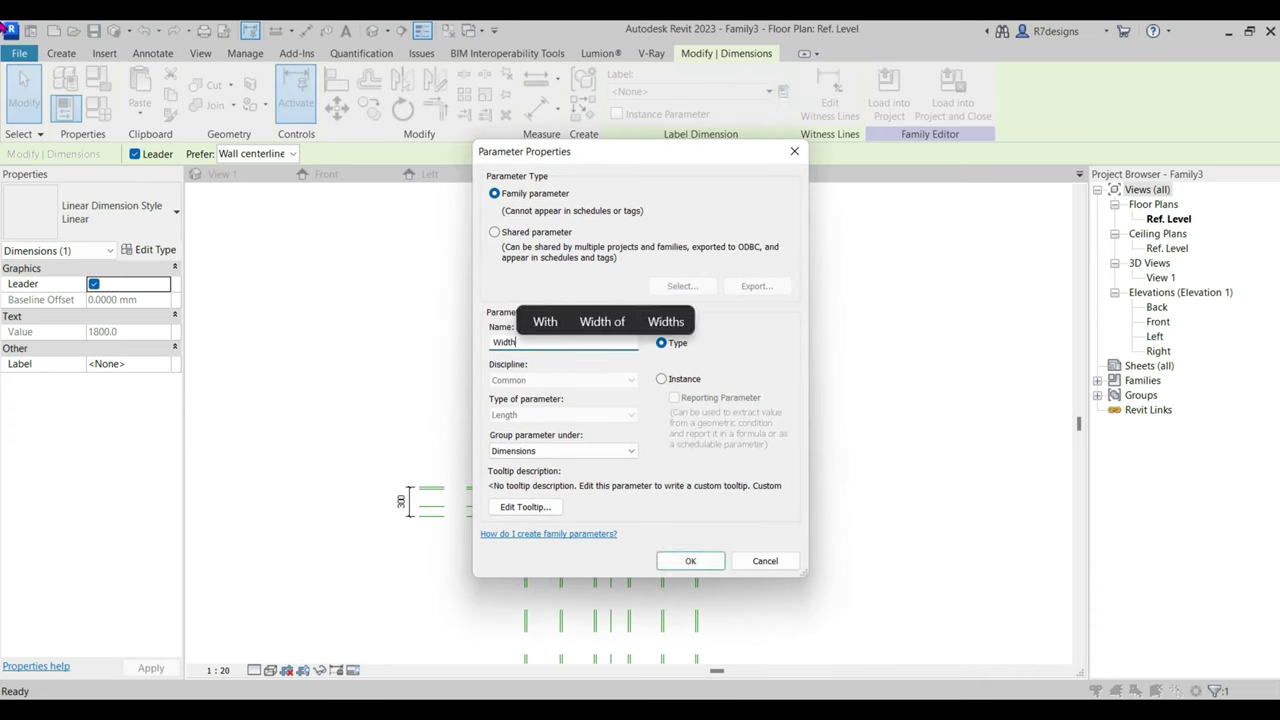
left_click(662, 380)
key("Return")
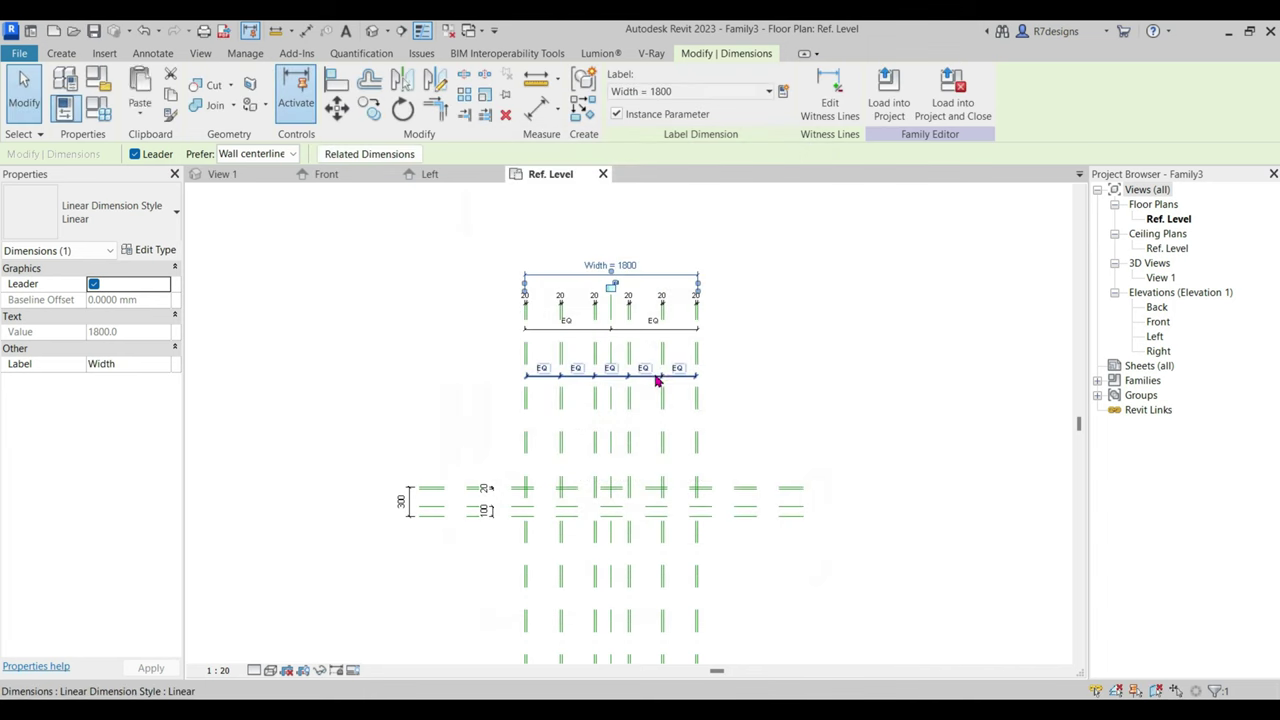
Label the 300 dimension with a new instance parameter named Depth.
left_click(409, 505)
left_click(784, 94)
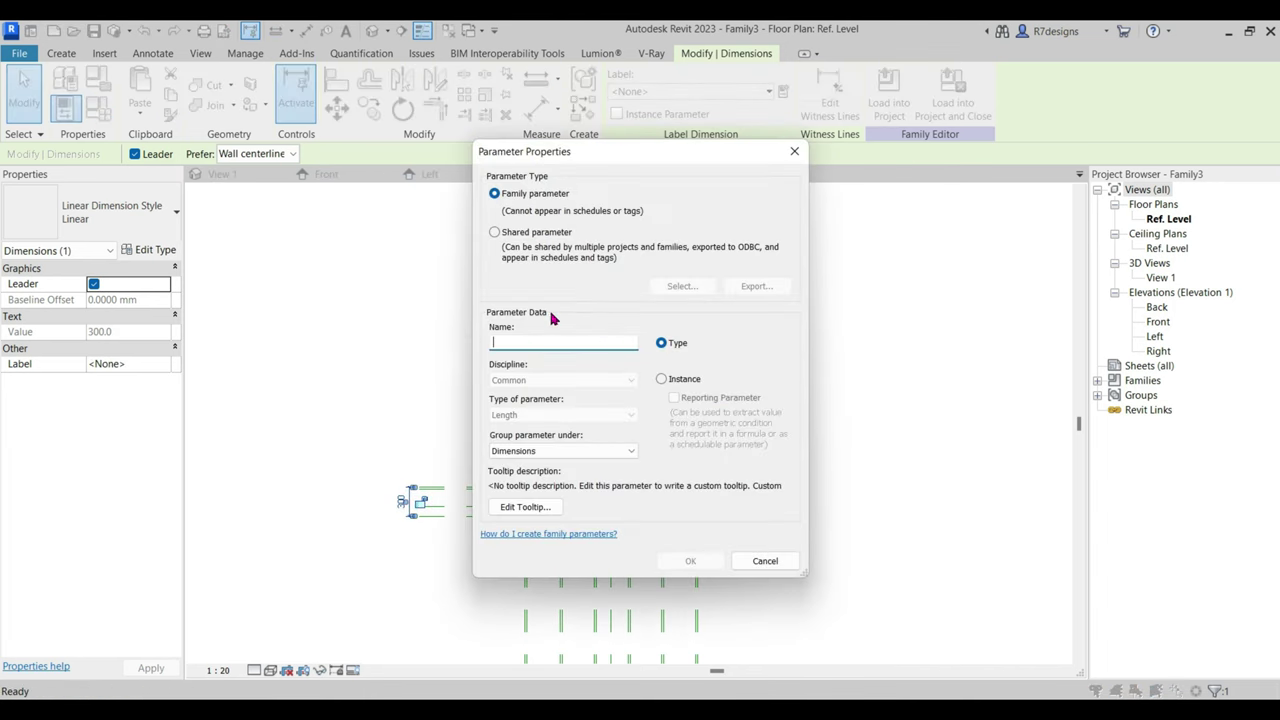
type("Depth")
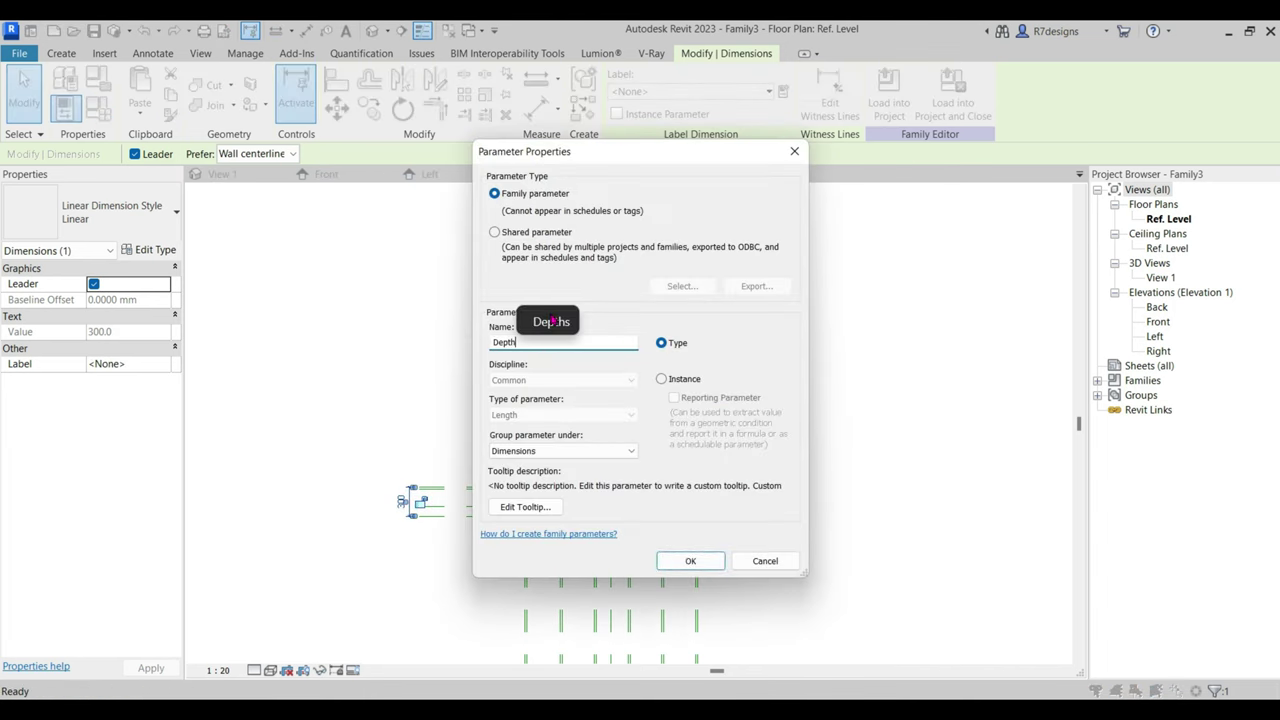
left_click(662, 379)
key("Return")
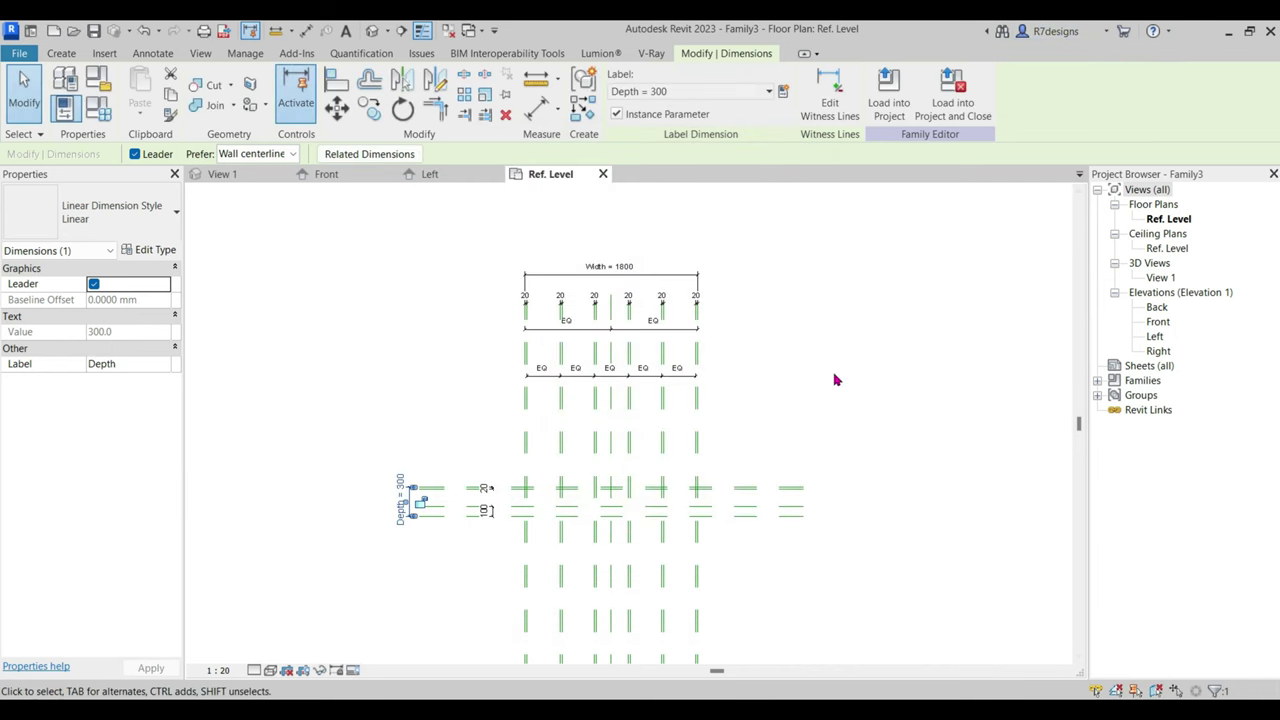
left_click(835, 380)
In the Front elevation, pick-line reference planes 120 above Ref. Level, then 1800 and 500 higher.
left_click(322, 175)
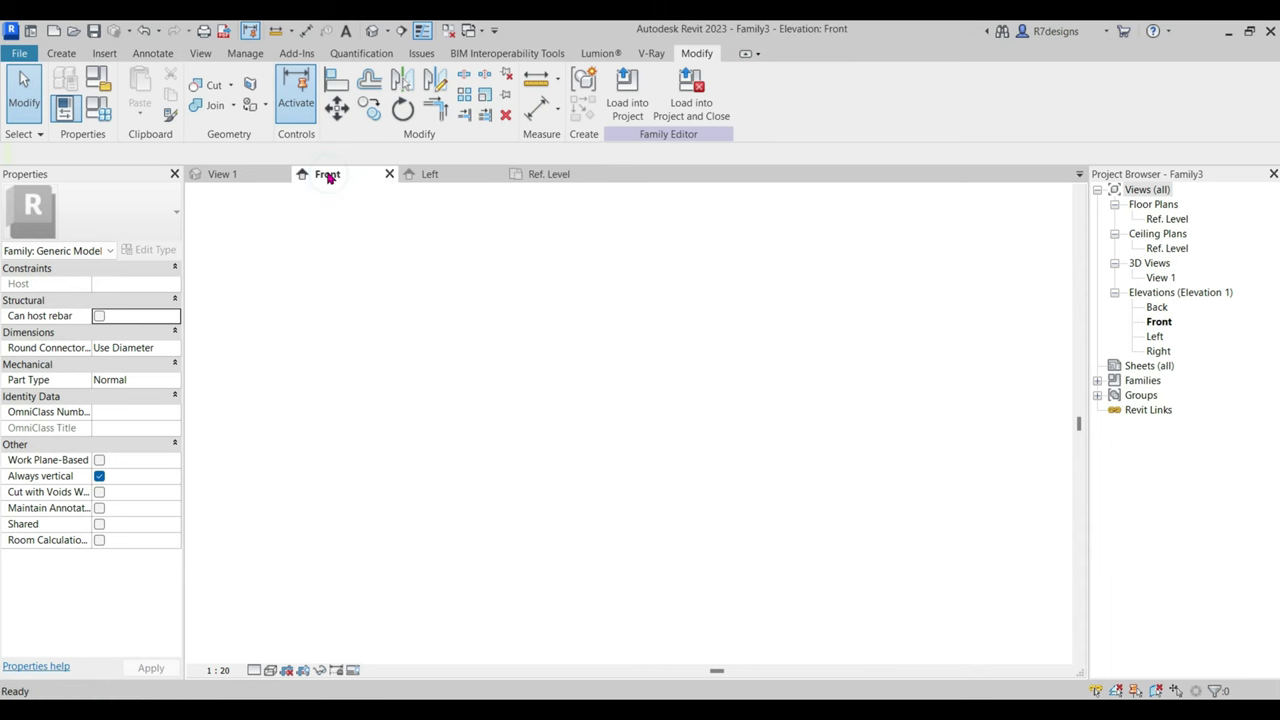
left_click(62, 53)
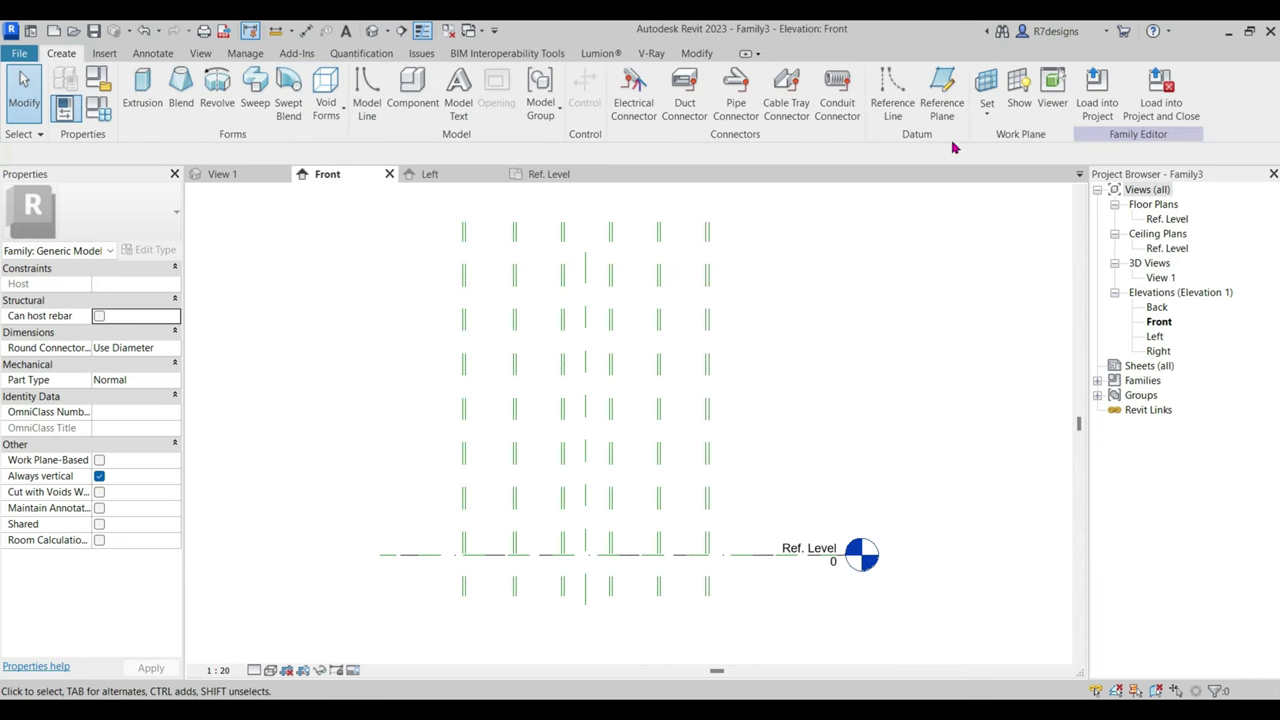
left_click(950, 90)
left_click(634, 77)
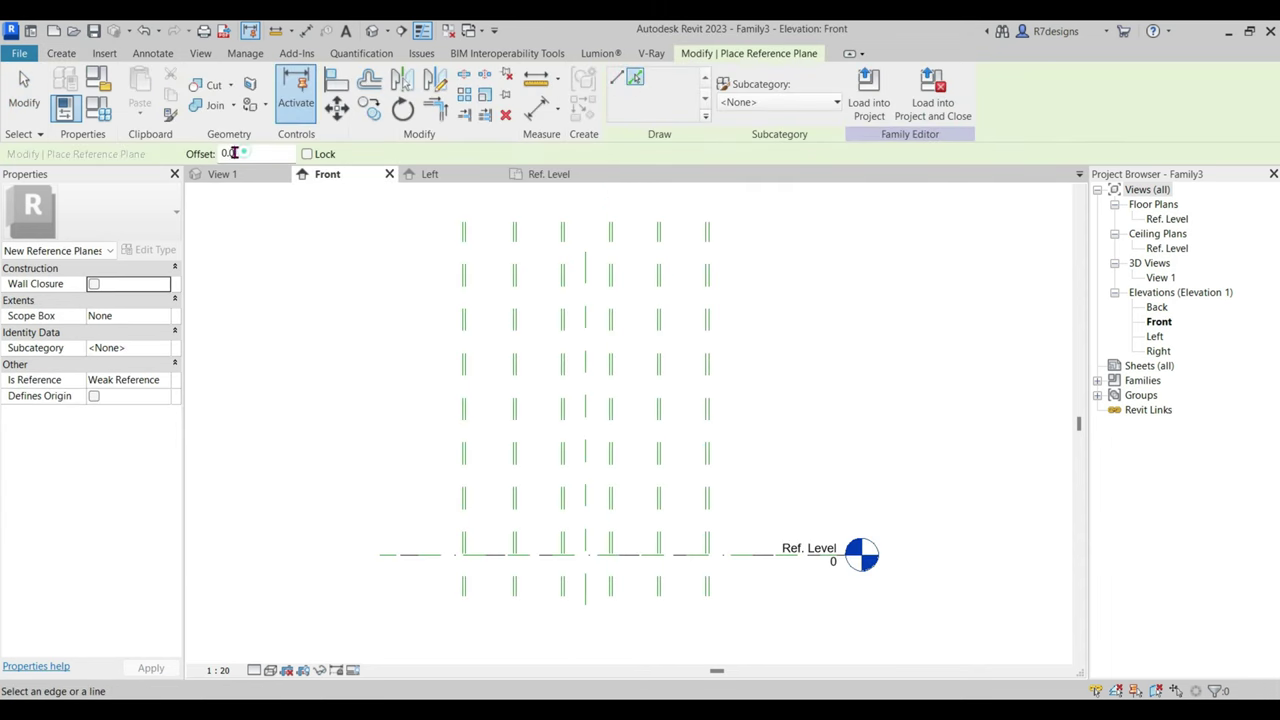
left_click_drag(232, 153, 188, 157)
type("120")
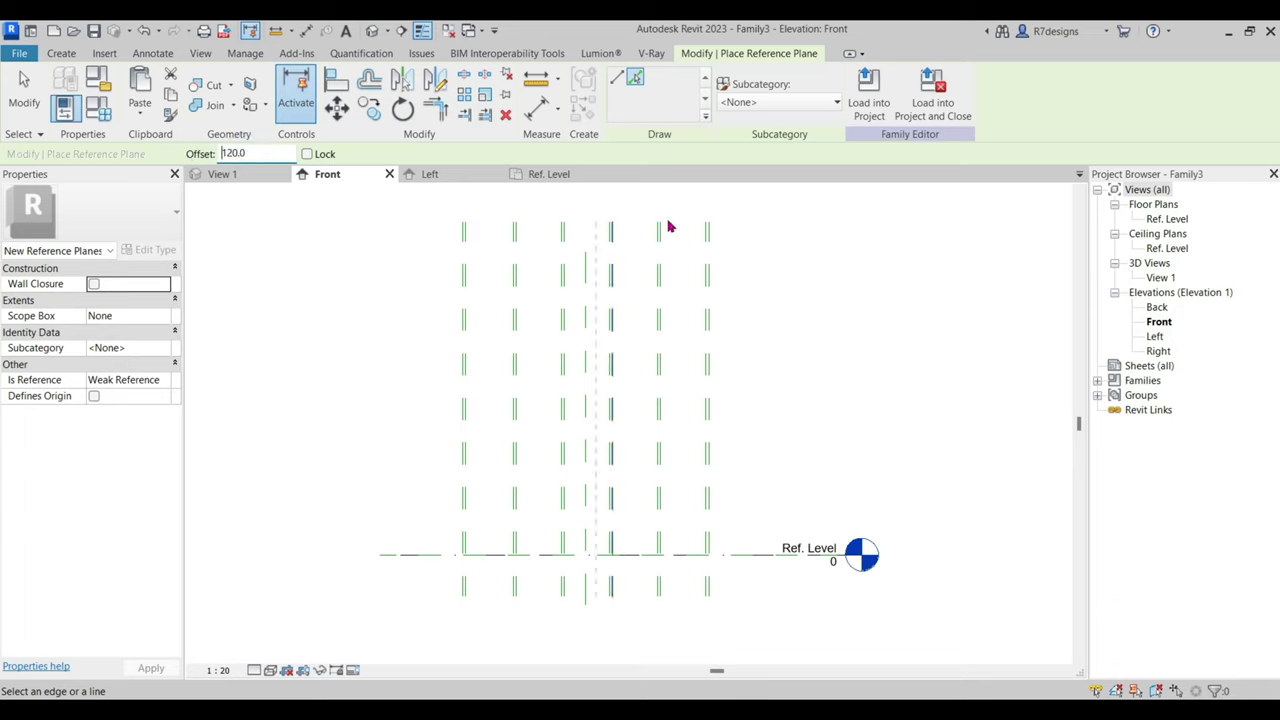
left_click(437, 554)
type("18")
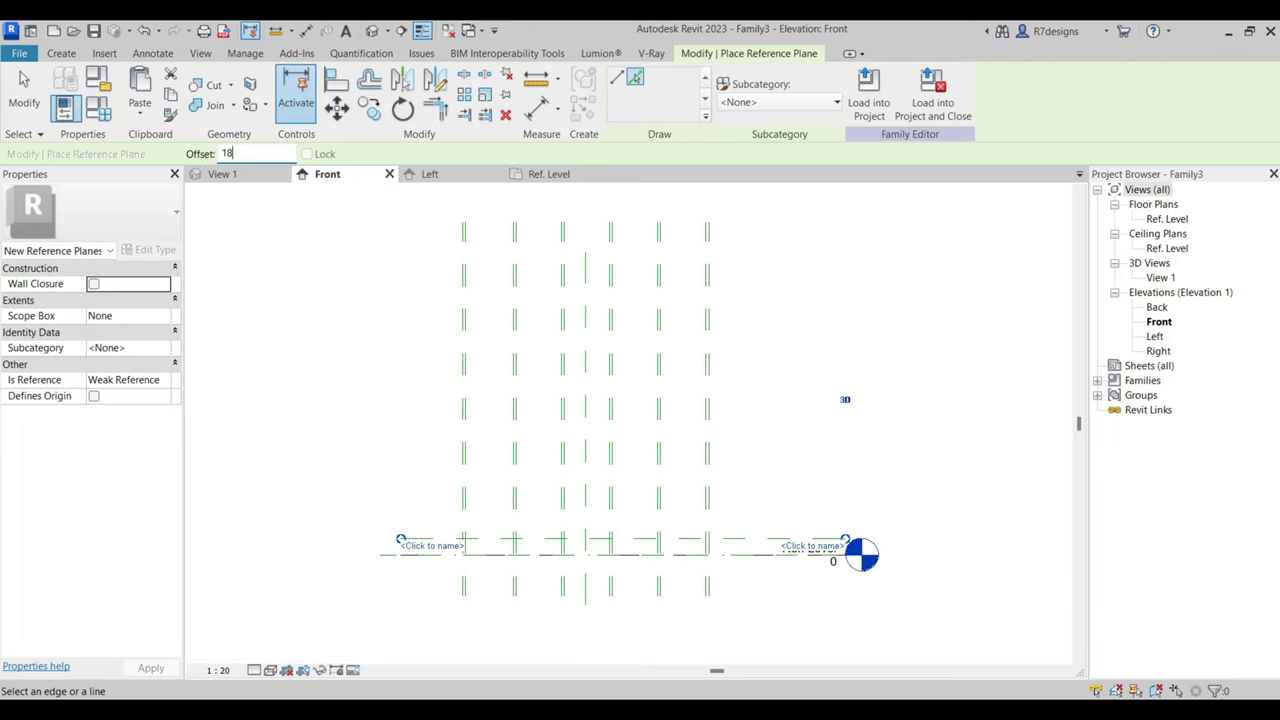
type("00")
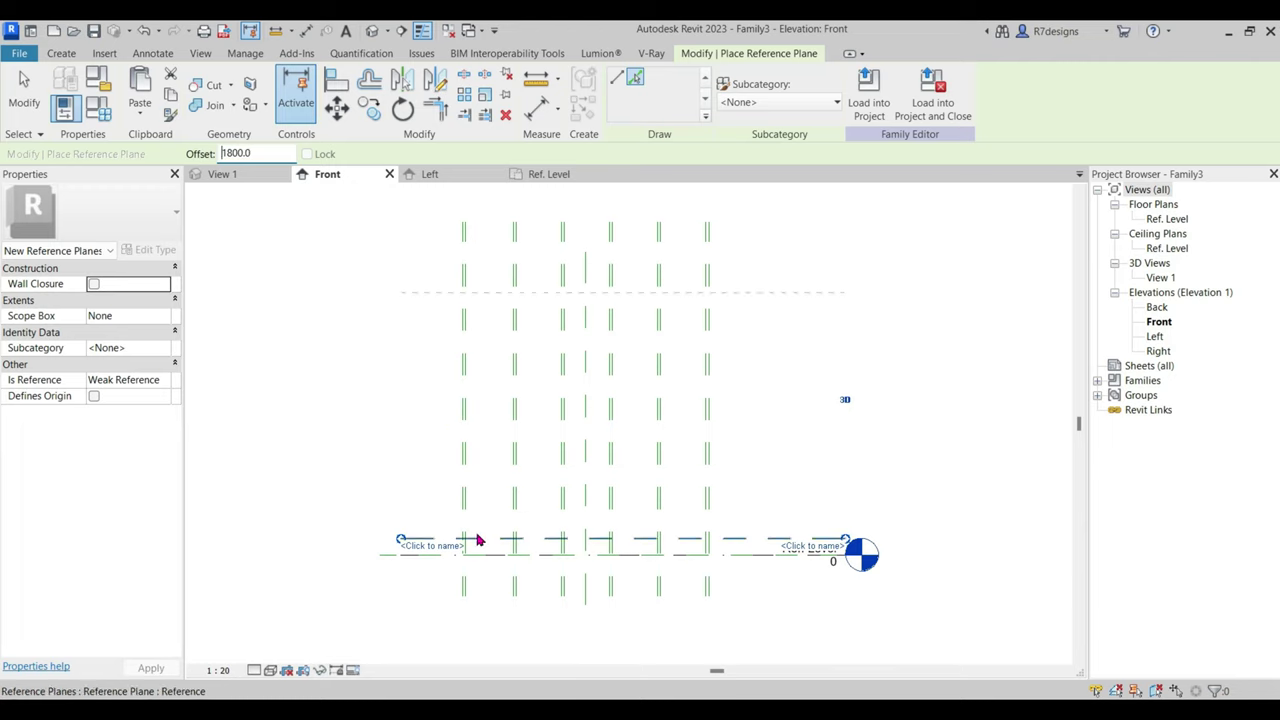
left_click(477, 540)
type("500")
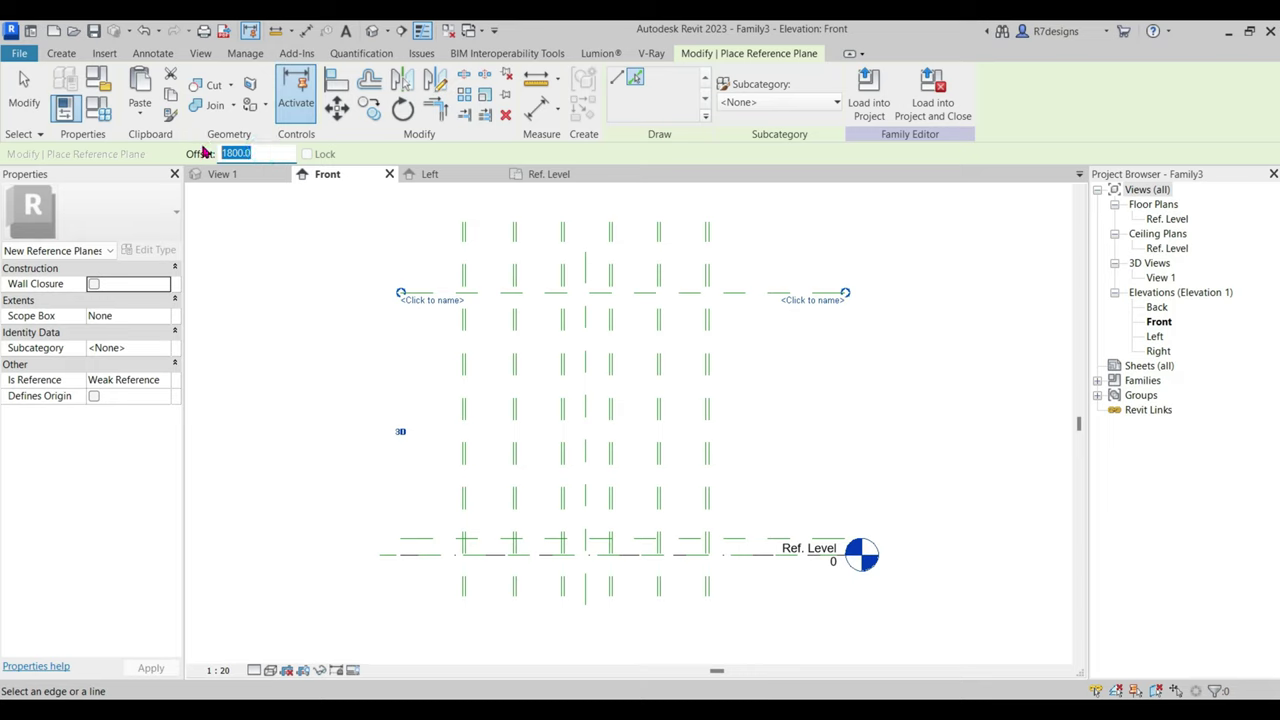
left_click(422, 541)
Add four more horizontal reference planes, each offset 300 from the previous plane.
scroll(763, 397, "up", 2)
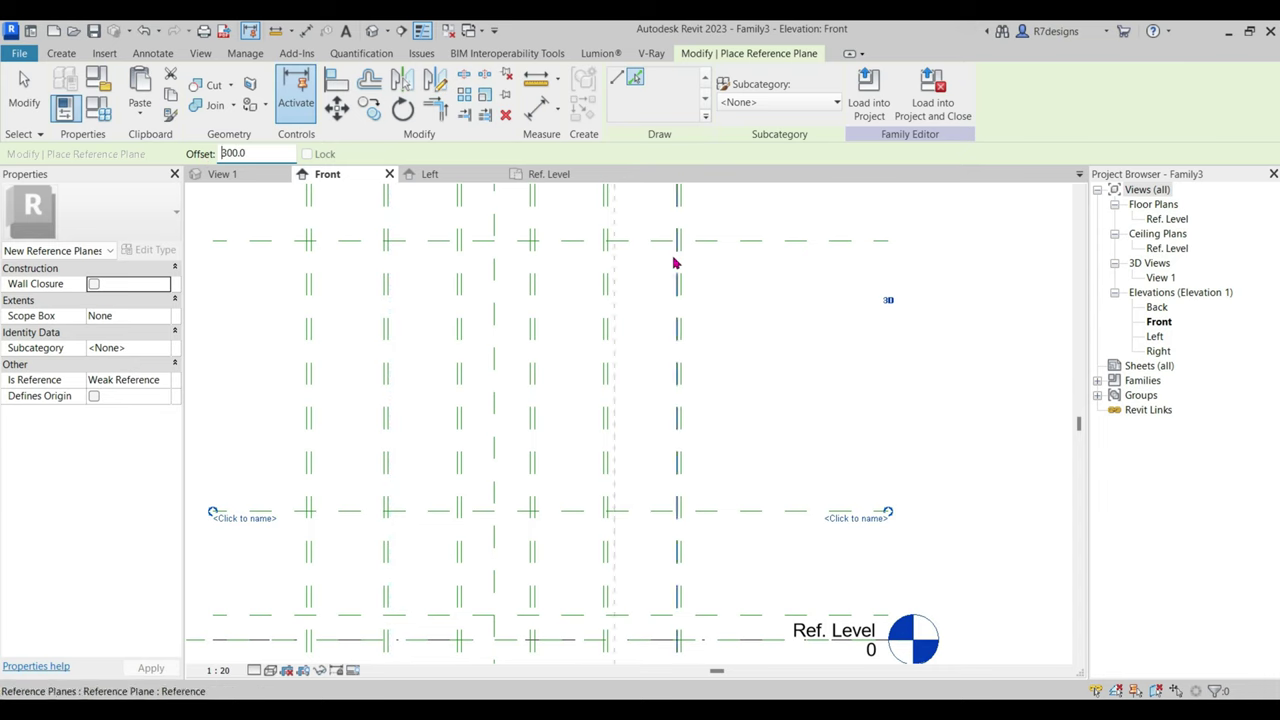
left_click(737, 250)
left_click(736, 305)
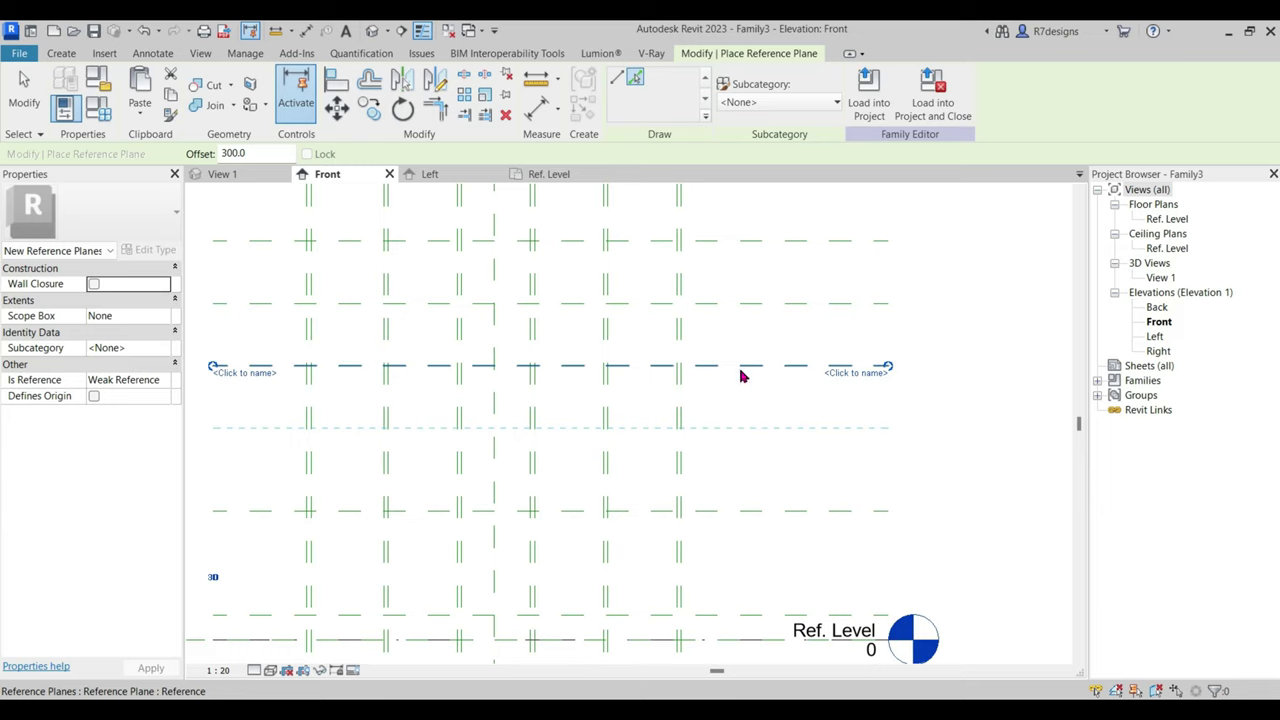
left_click(741, 376)
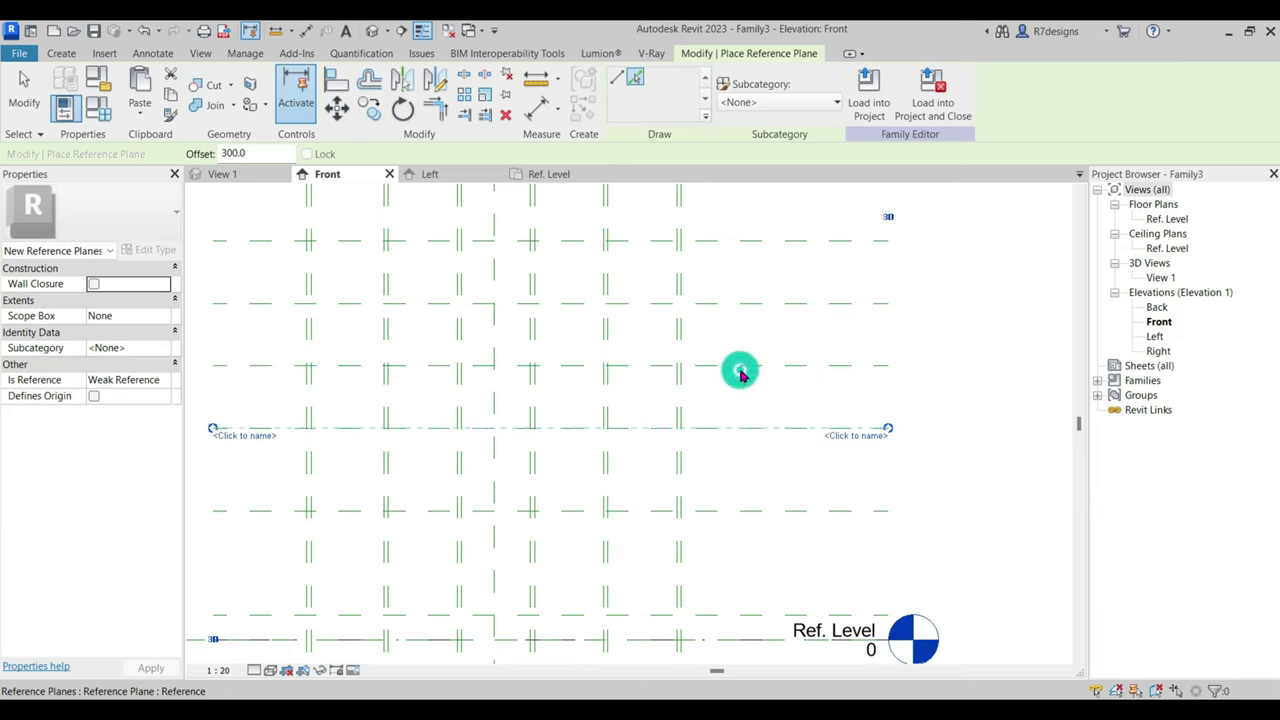
left_click(745, 432)
Place aligned dimensions of 120, 500 and the 1920 overall height on the new planes.
left_click(535, 118)
scroll(757, 435, "down", 3)
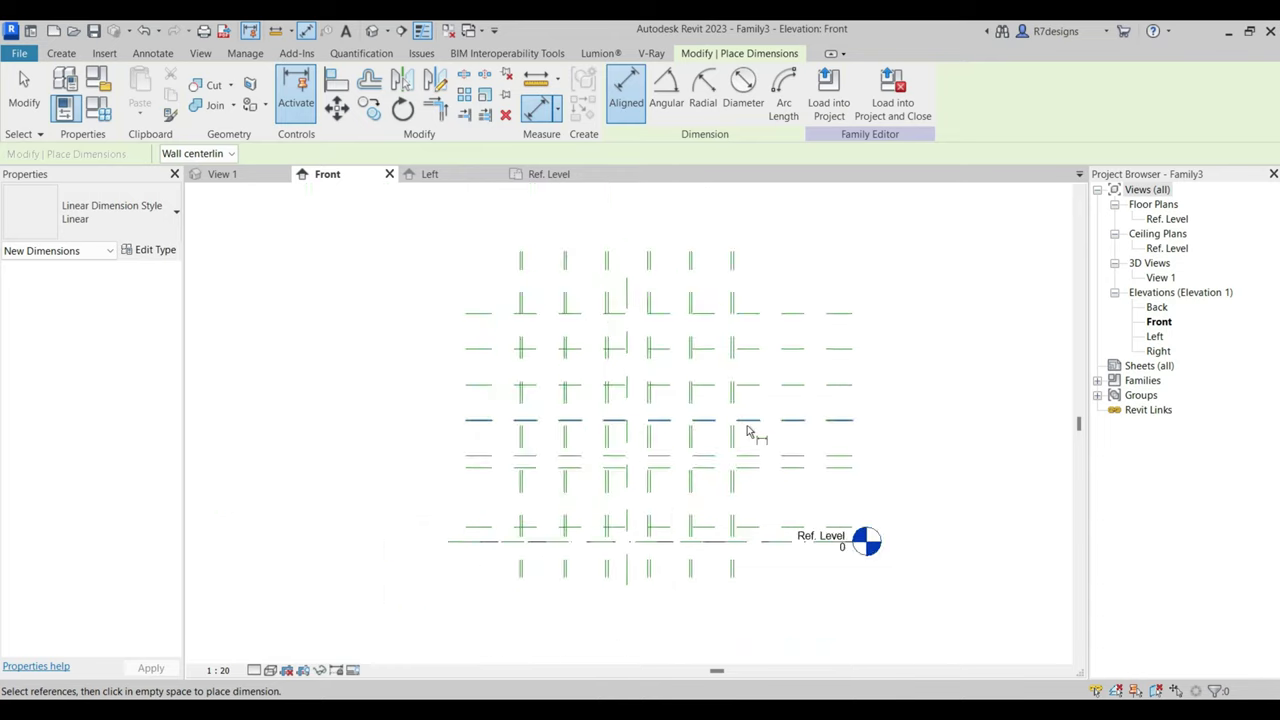
scroll(480, 505, "up", 3)
left_click(503, 542)
left_click(510, 584)
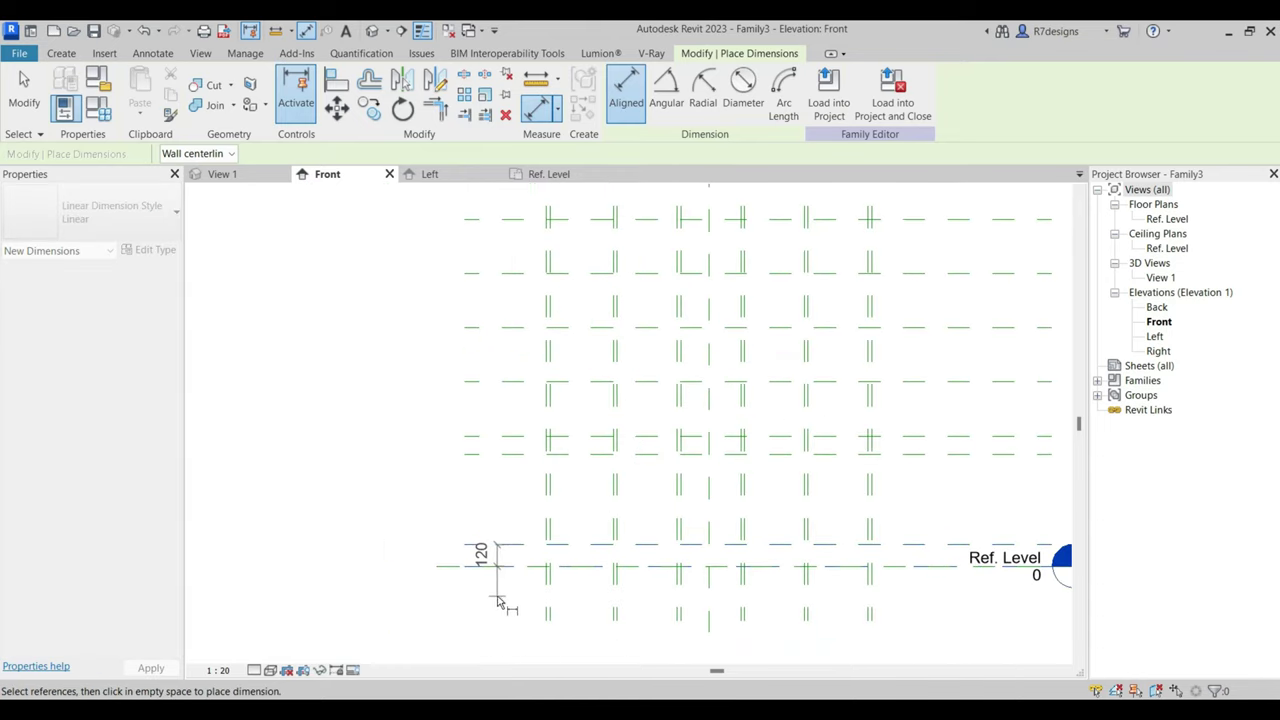
left_click(465, 454)
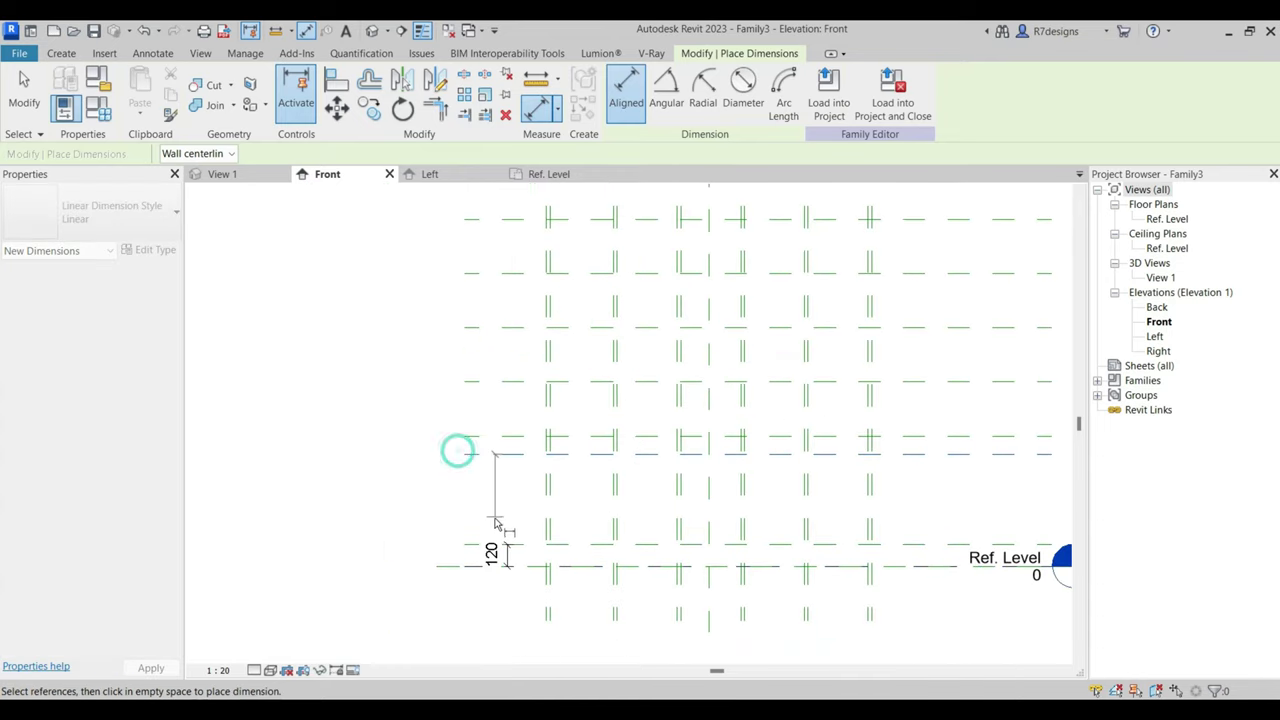
left_click(467, 545)
left_click(506, 500)
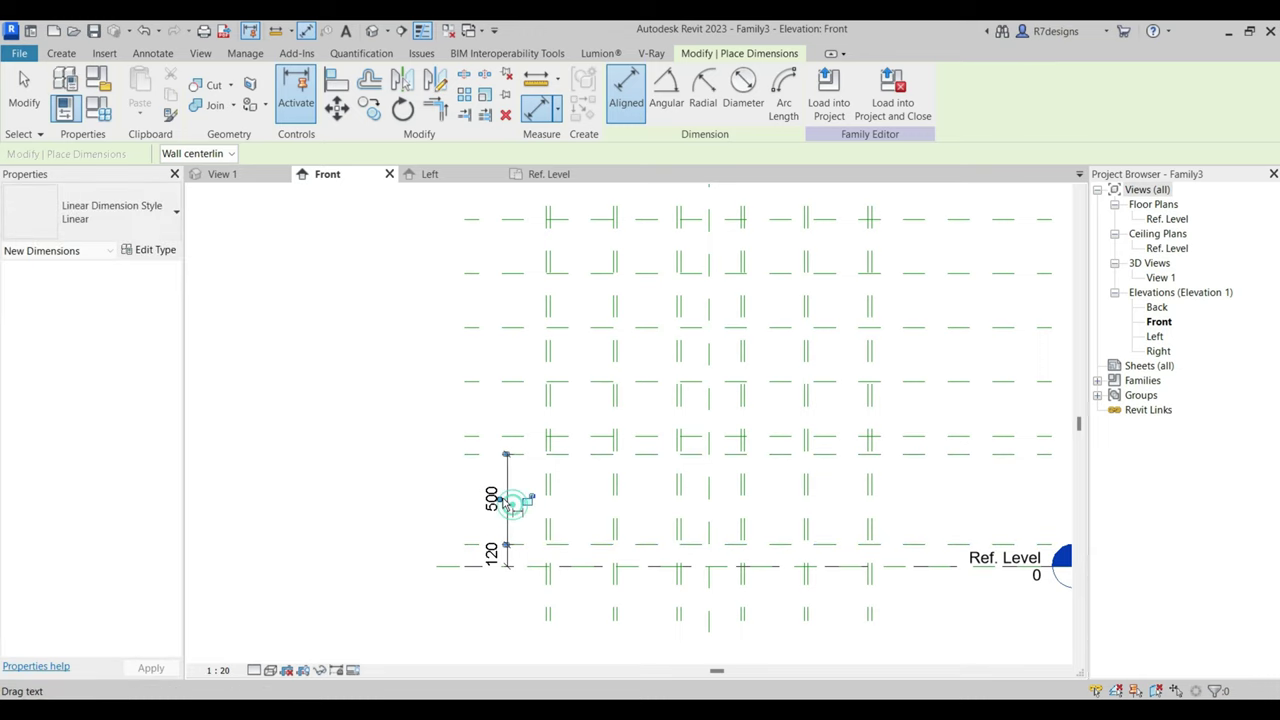
left_click(478, 229)
left_click(440, 566)
left_click(391, 457)
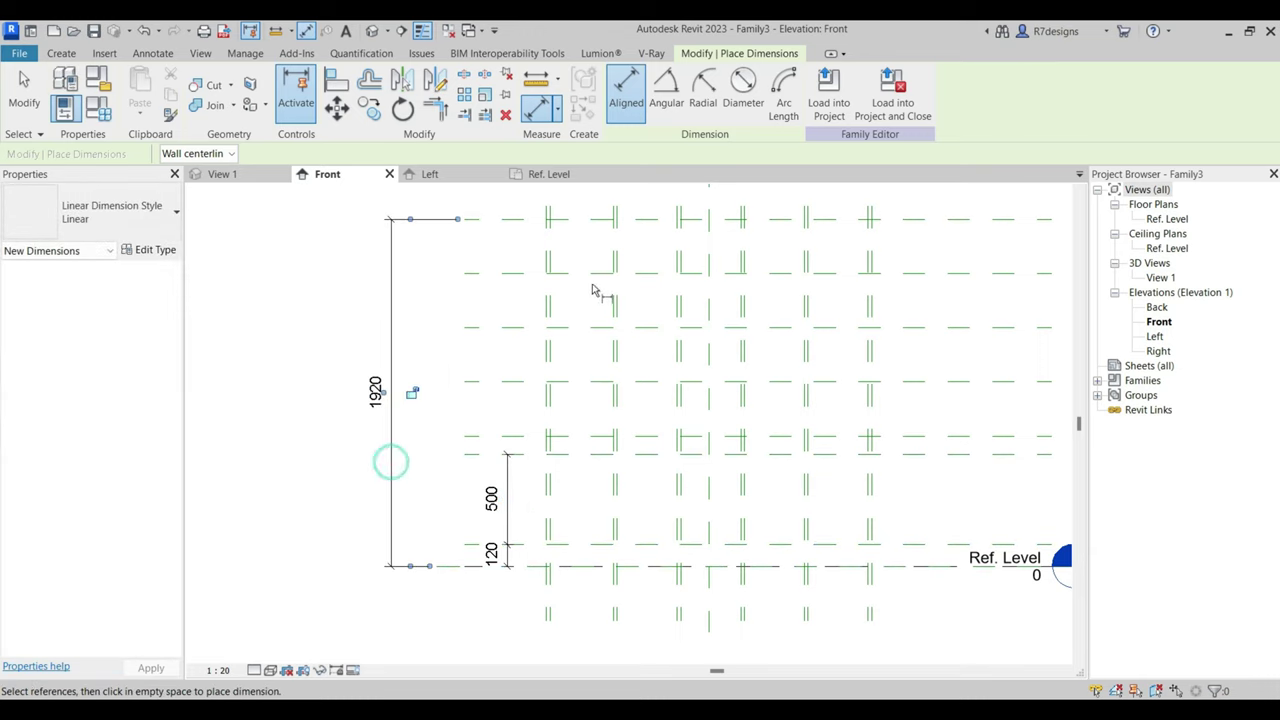
Chain-dimension the six shelf planes down the right side and set the string to EQ.
scroll(883, 297, "down", 1)
scroll(877, 303, "up", 2)
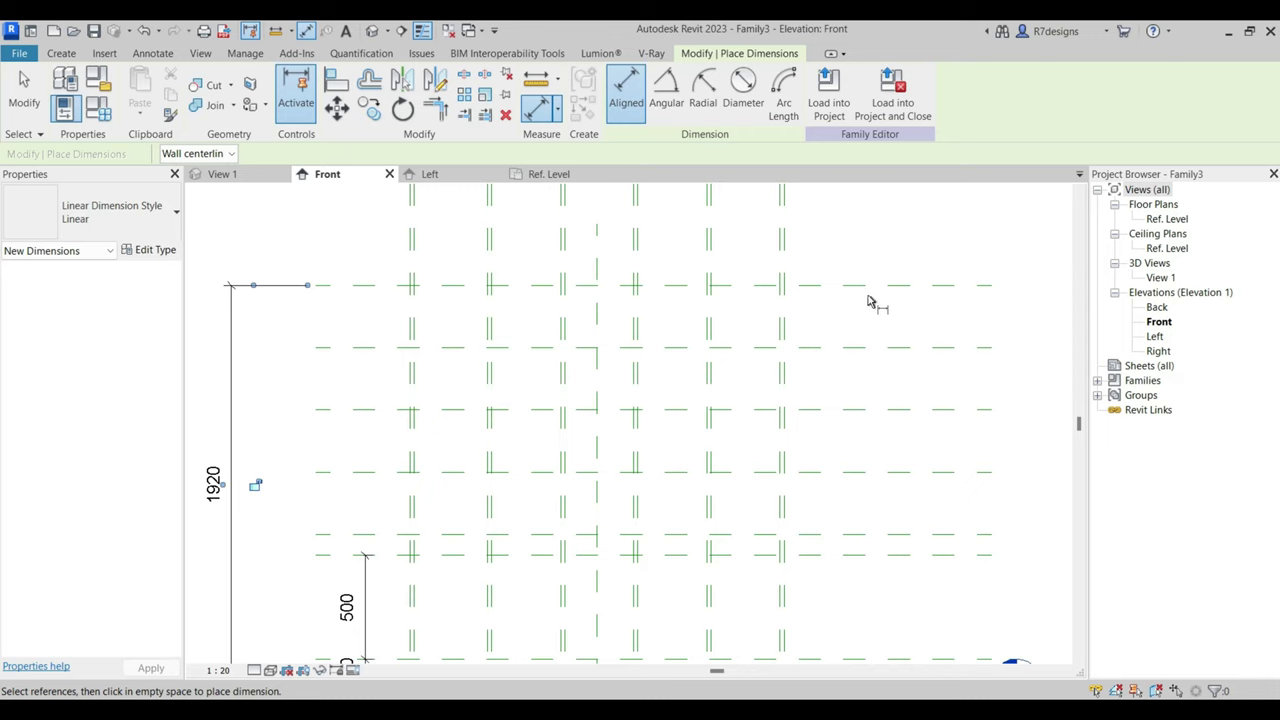
left_click(866, 288)
left_click(872, 349)
left_click(890, 410)
left_click(892, 471)
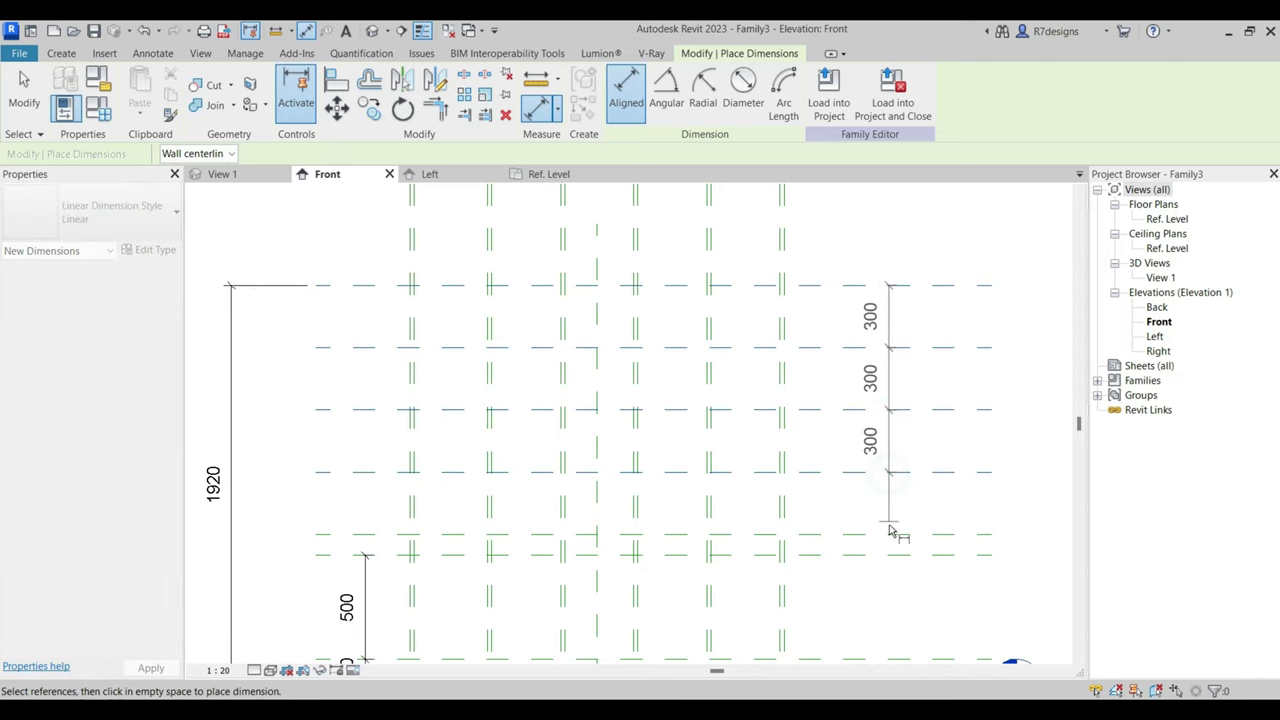
left_click(893, 538)
left_click(903, 553)
left_click(988, 430)
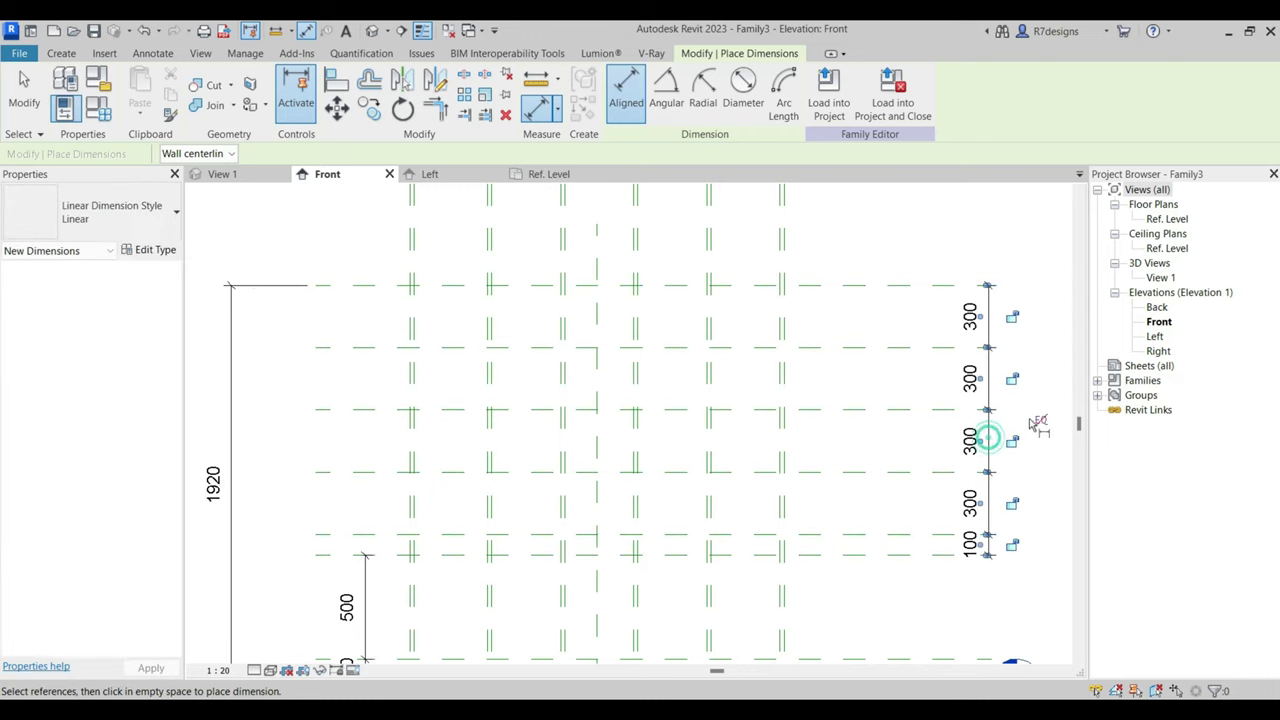
left_click(1040, 421)
scroll(857, 420, "down", 2)
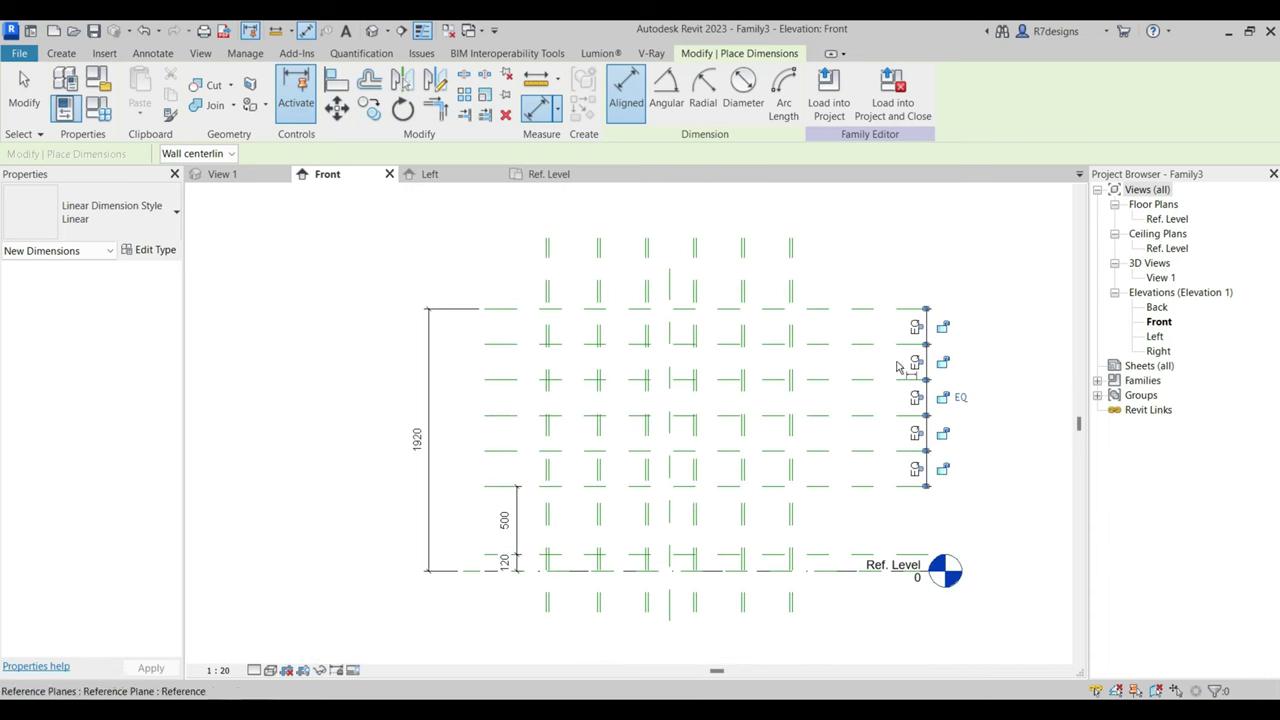
key("Escape")
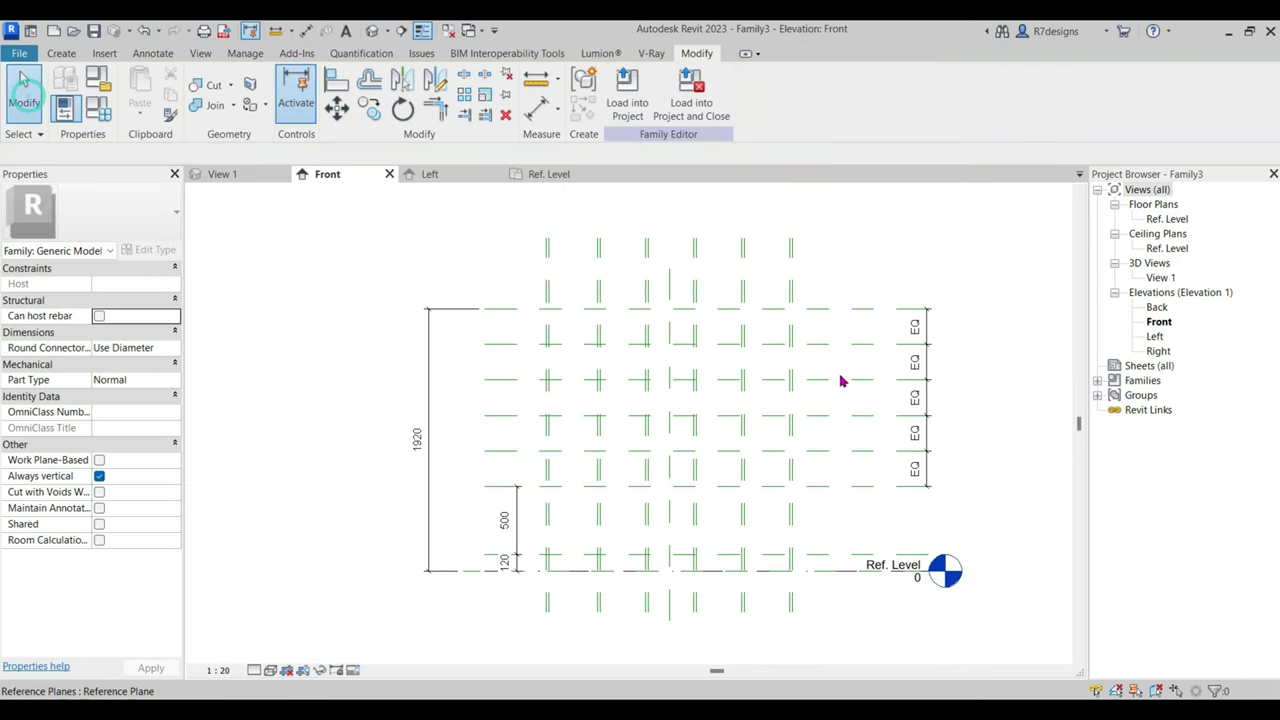
scroll(691, 369, "up", 2)
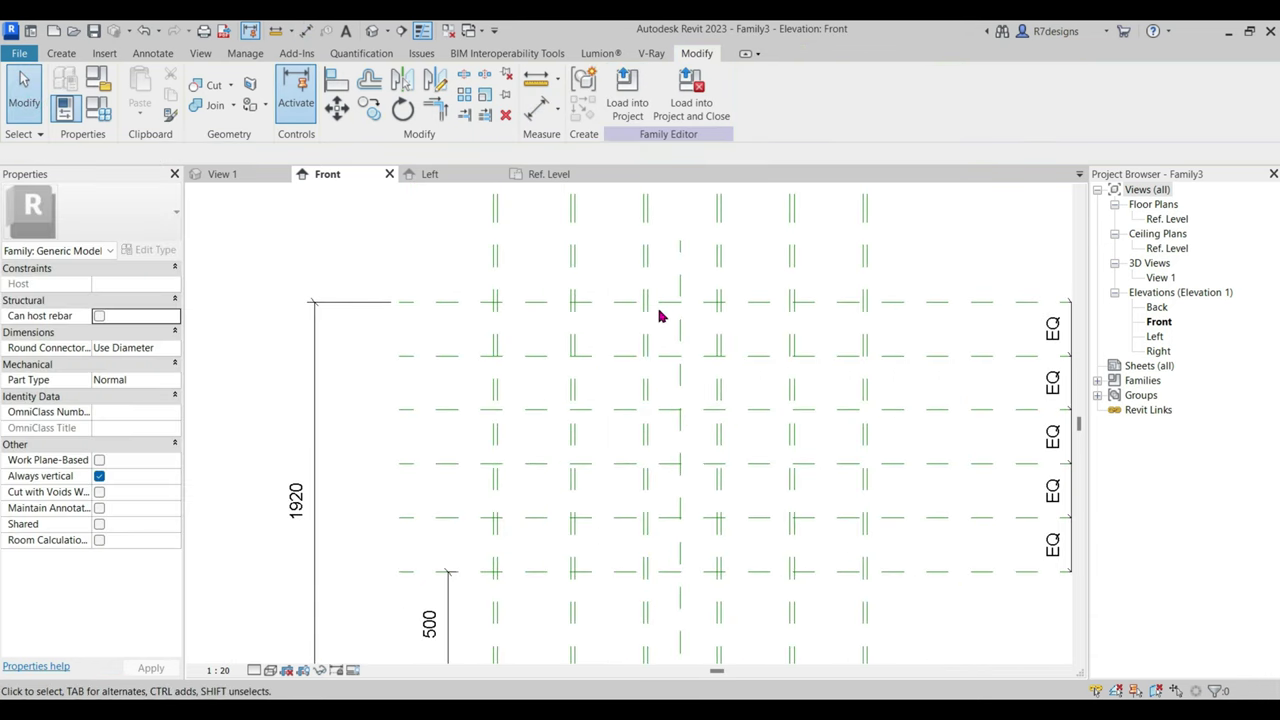
Move the lowest shelf plane from 500 to 300 above the bottom rail plane.
left_click(400, 355)
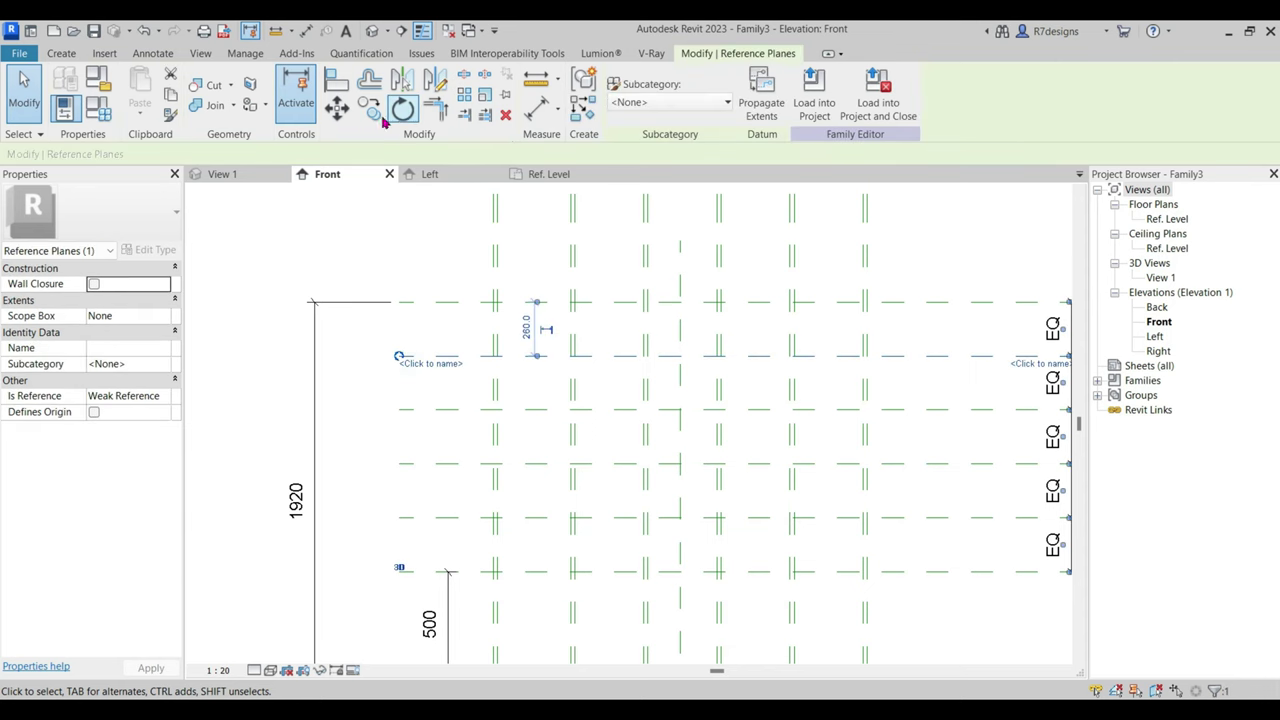
scroll(402, 360, "up", 2)
scroll(398, 380, "up", 1)
left_click(400, 383)
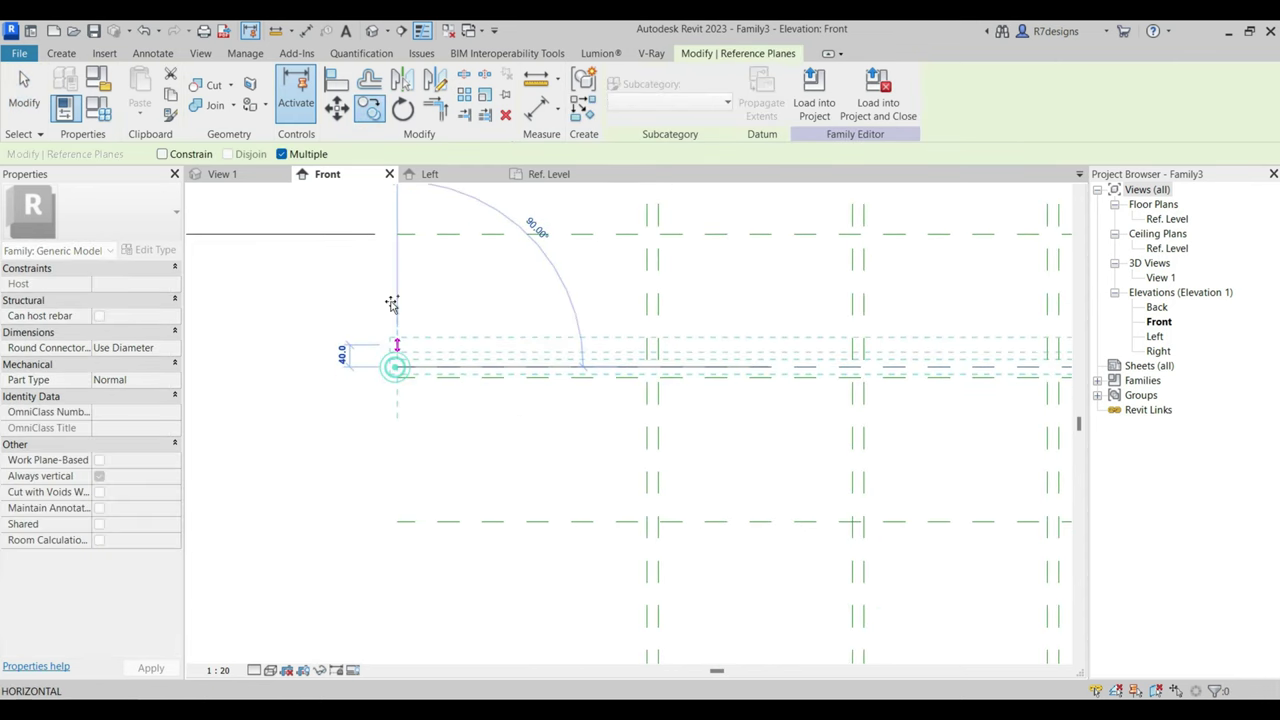
scroll(391, 300, "down", 3)
left_click(5, 88)
scroll(450, 311, "down", 2)
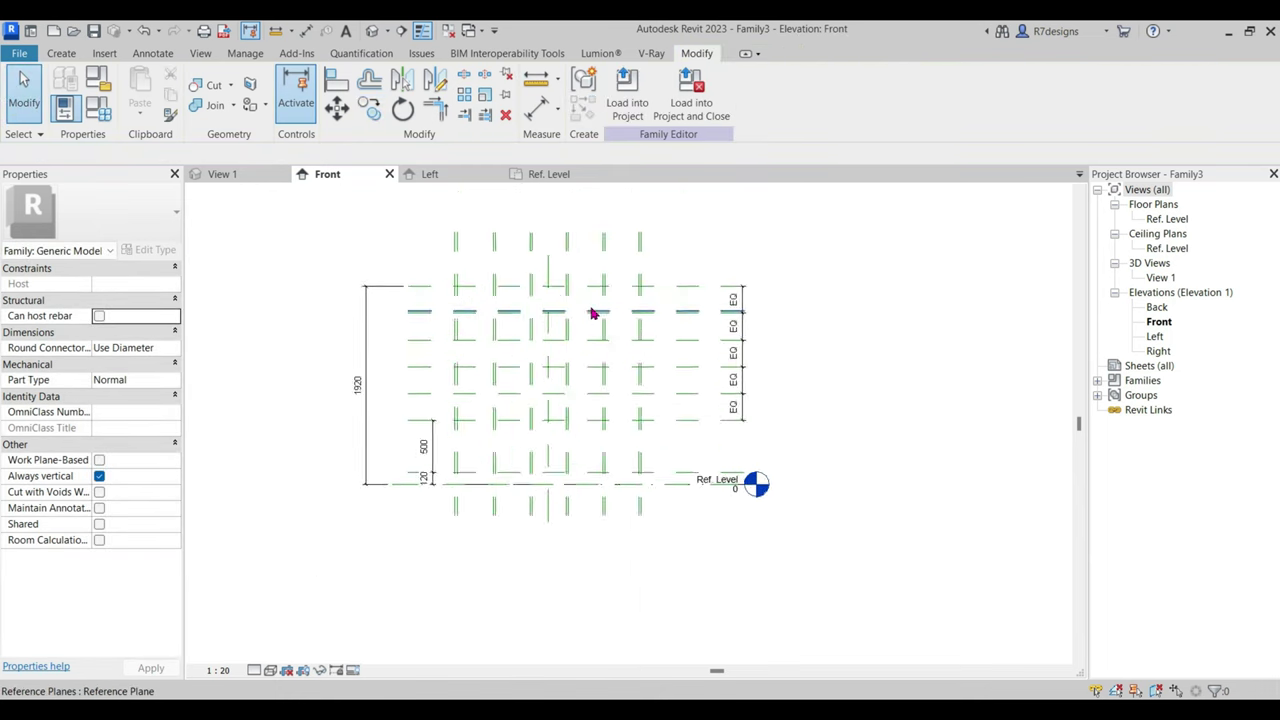
scroll(594, 314, "up", 3)
scroll(623, 360, "down", 1)
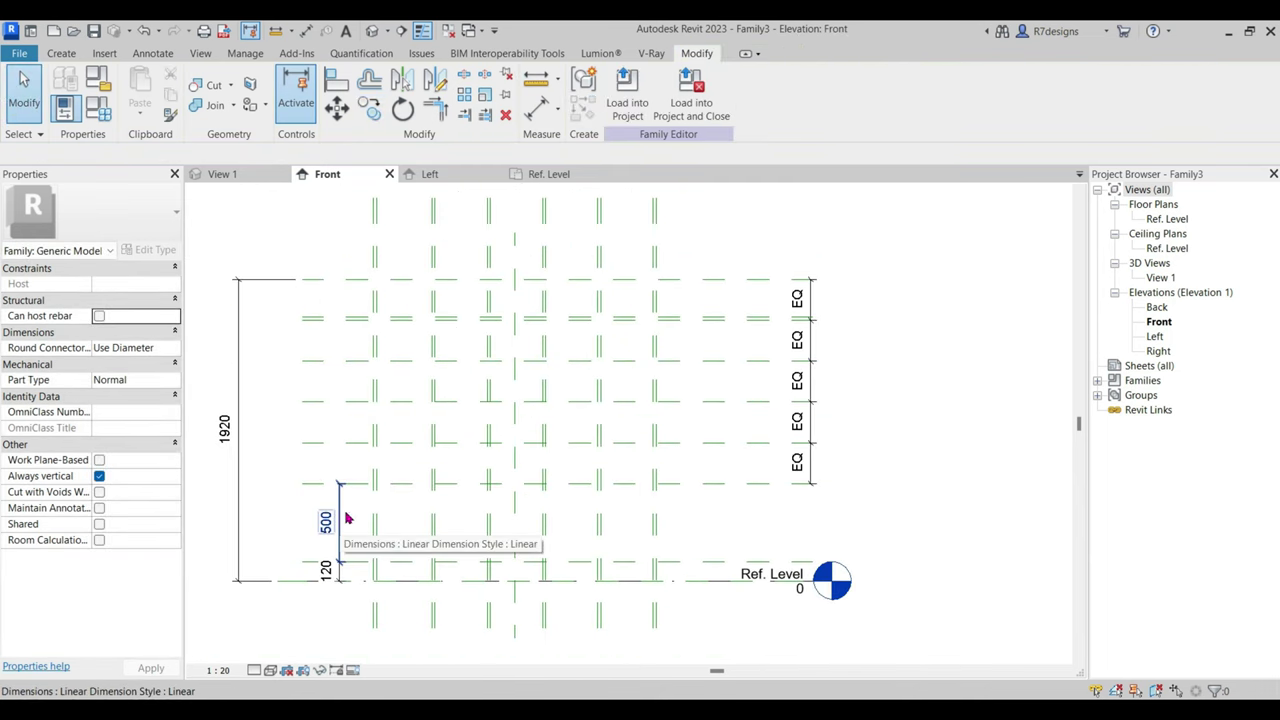
left_click(391, 489)
left_click(330, 522)
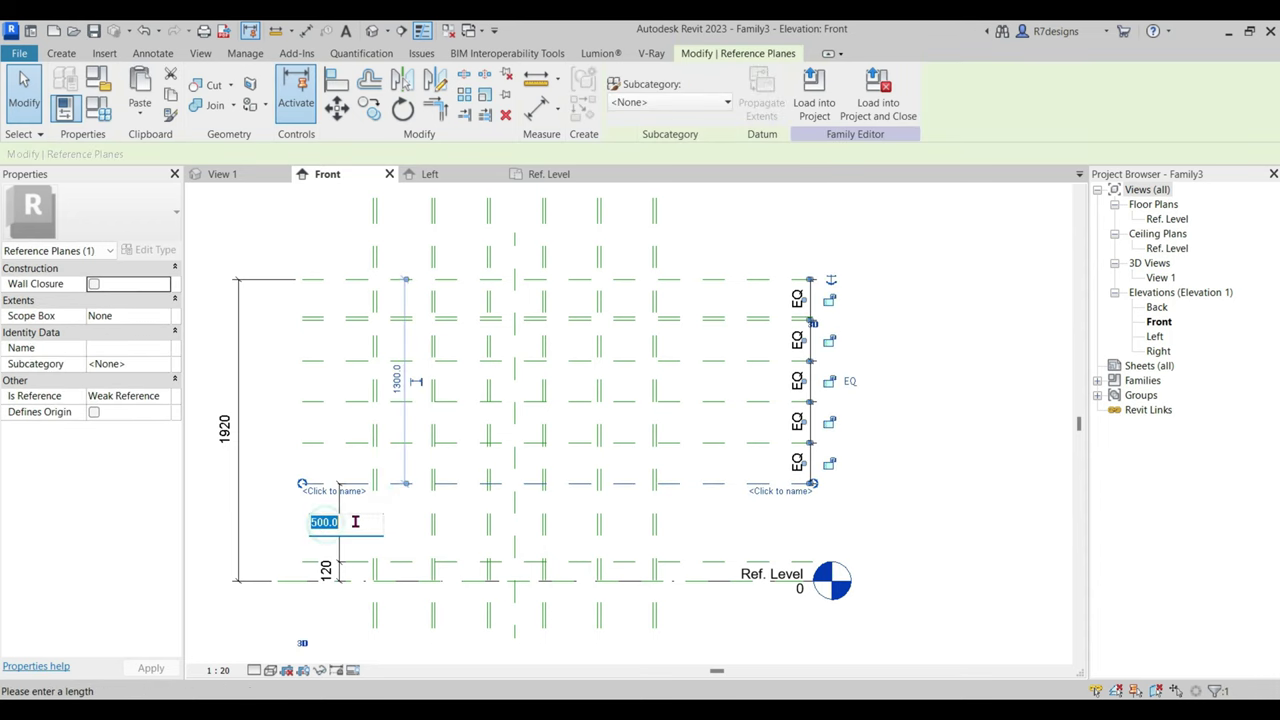
type("300")
key("Return")
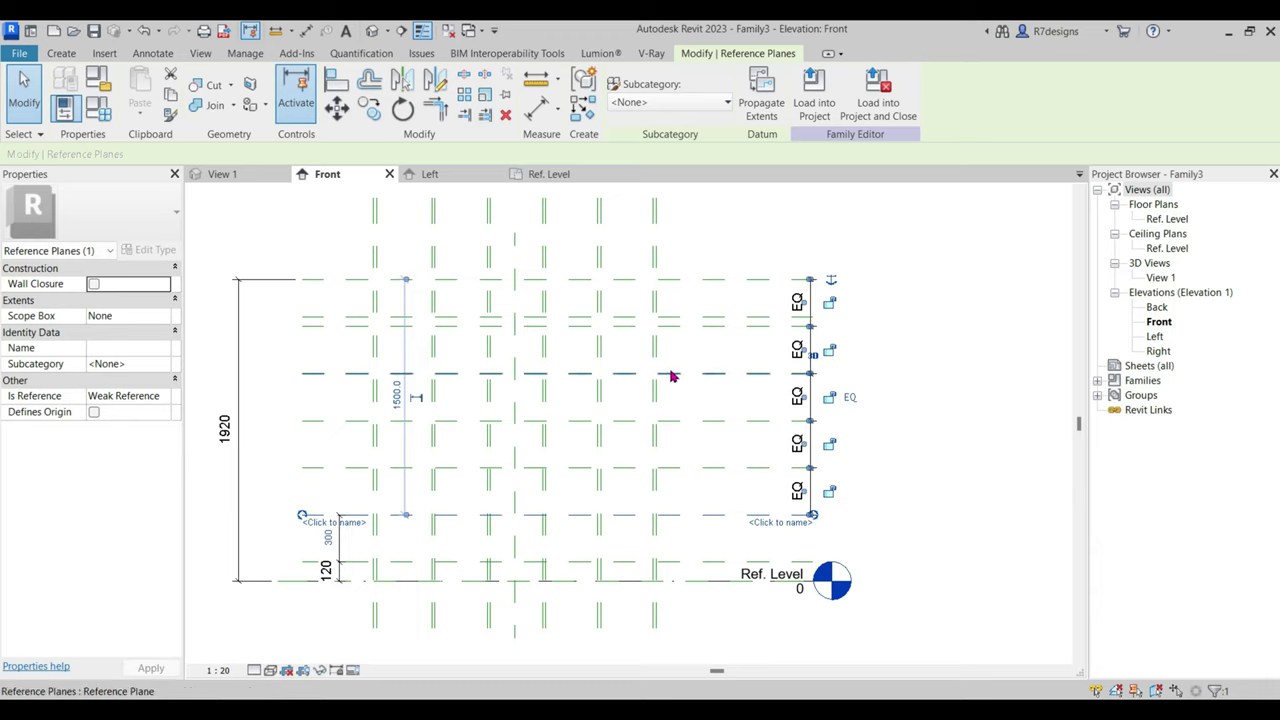
left_click(897, 426)
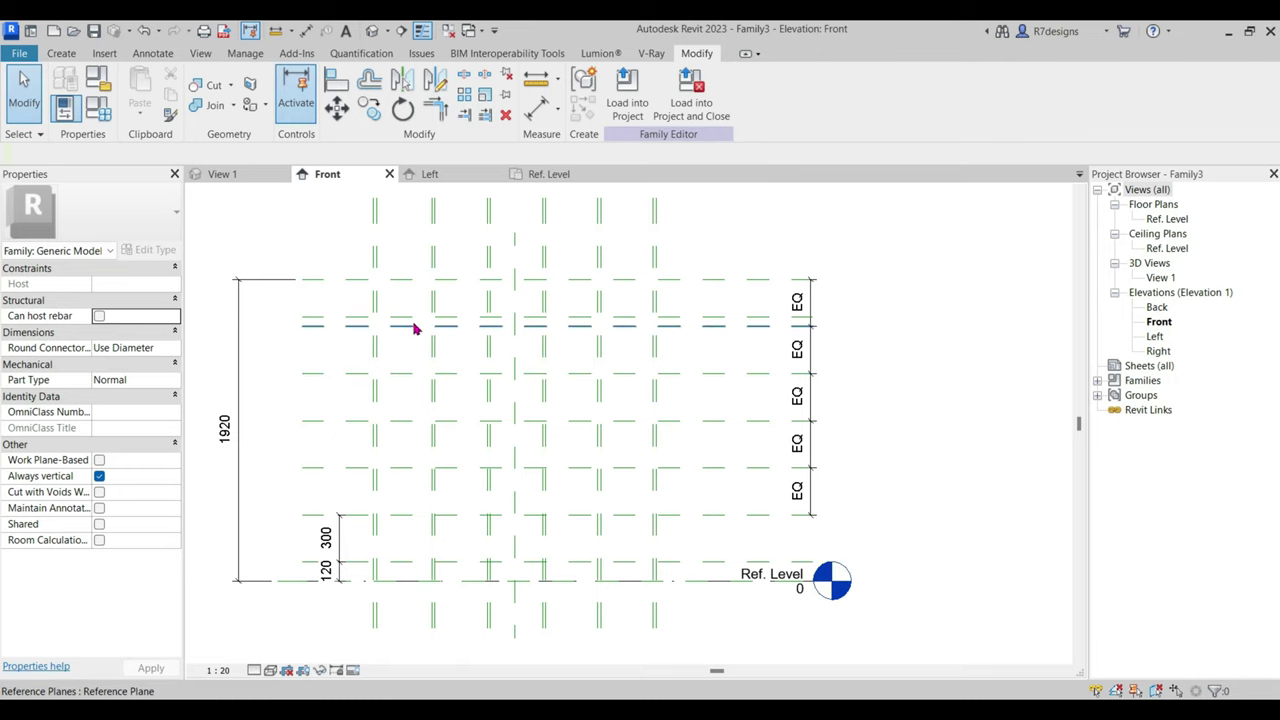
Set the plane just below the top to 20 from its neighbour instead of 240.
left_click(346, 320)
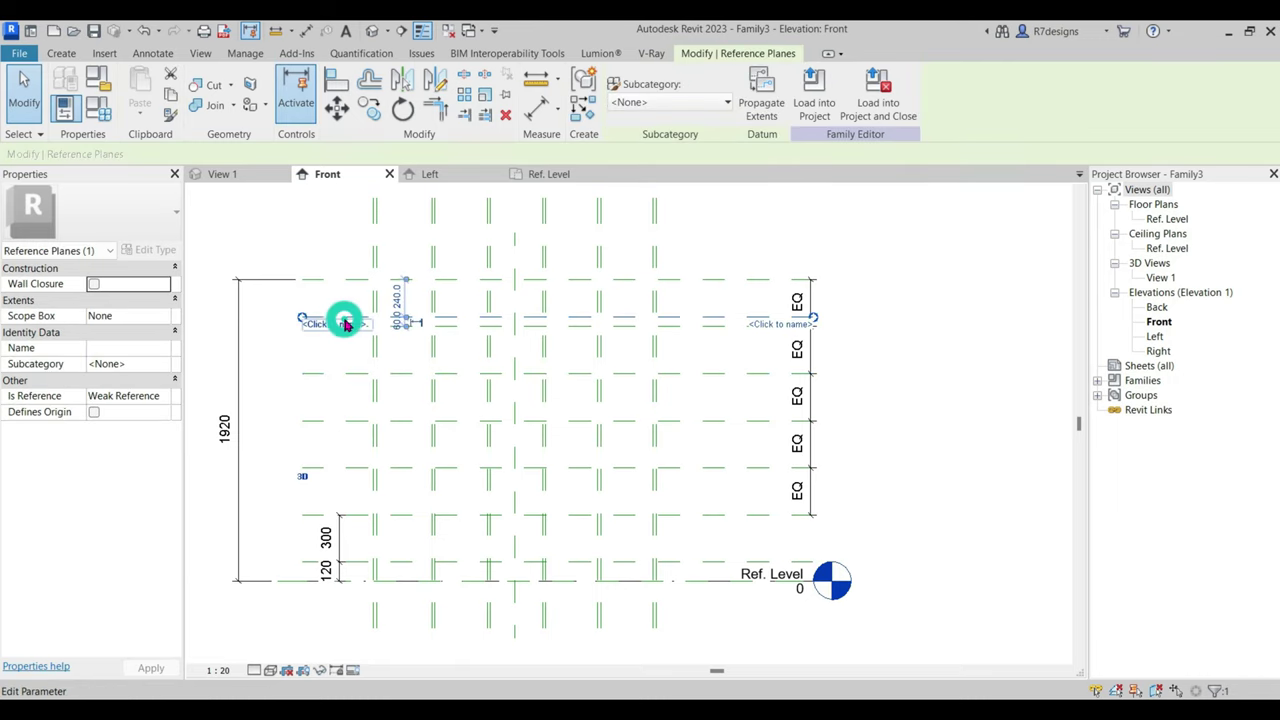
scroll(349, 318, "up", 2)
left_click(445, 288)
type("20")
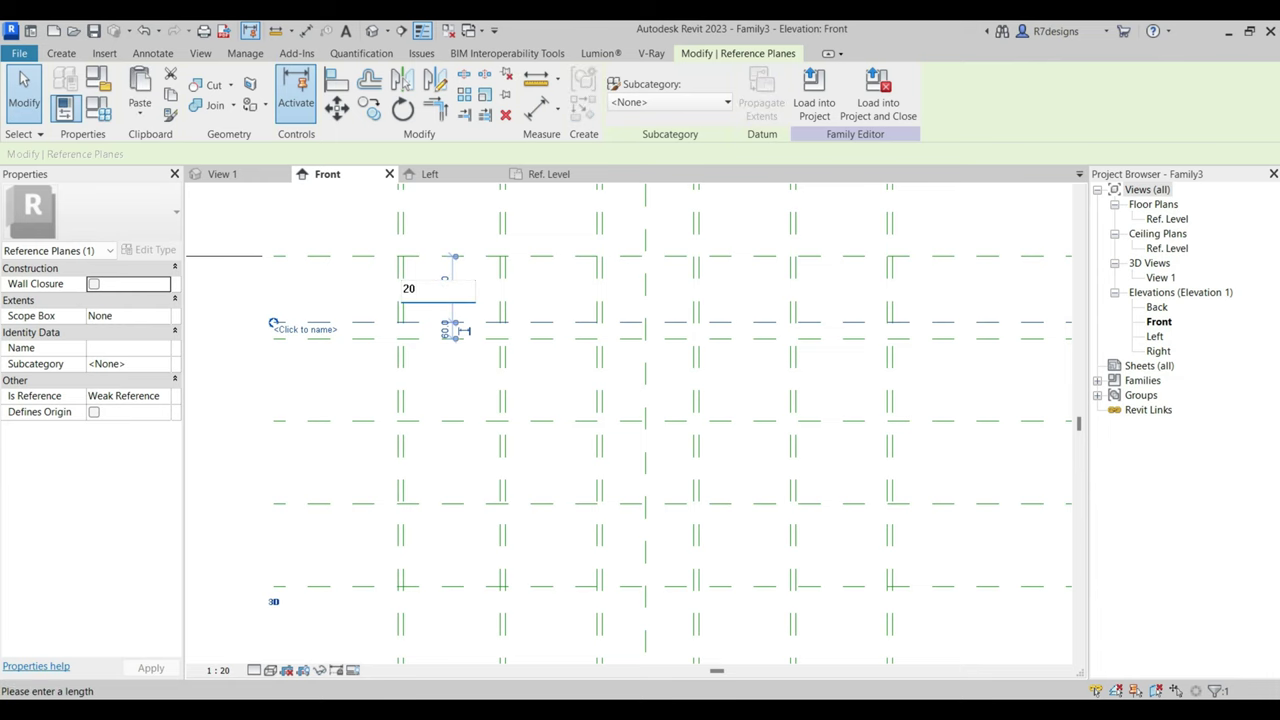
key("Return")
key("Escape")
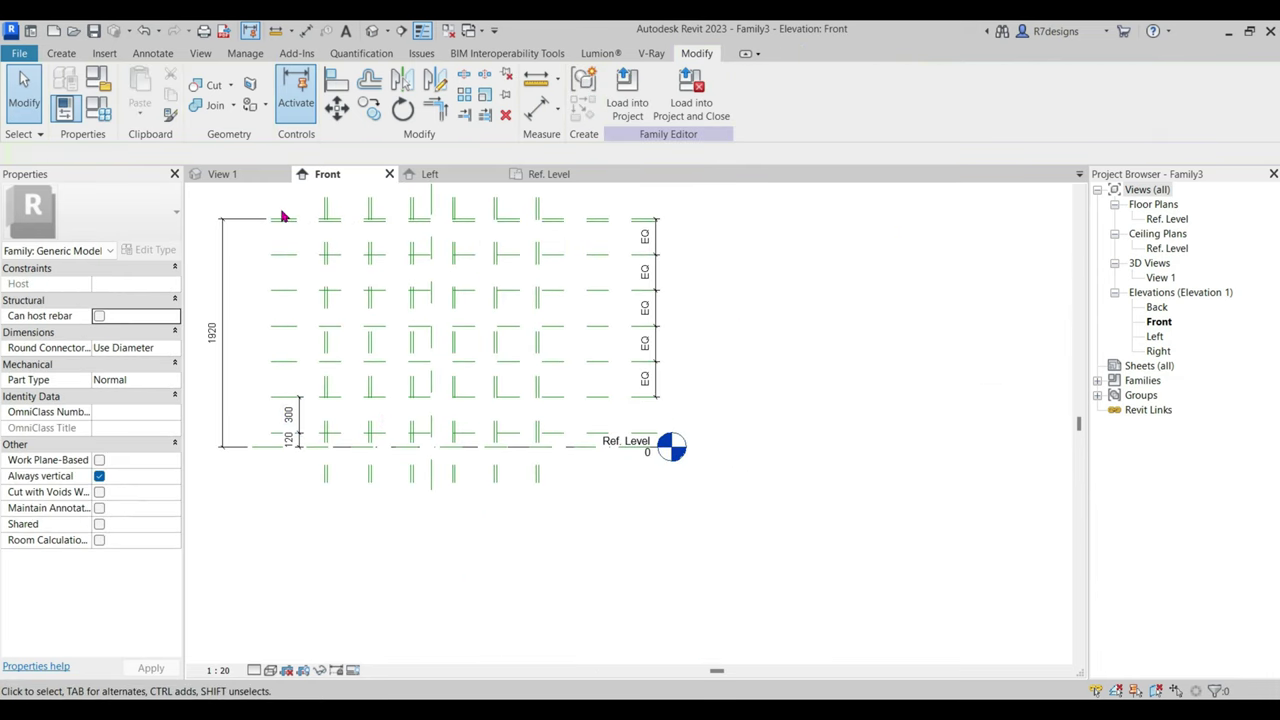
scroll(282, 228, "up", 2)
Copy a shelf reference plane with CO, placing two copies 20 away from existing planes.
left_click(280, 274)
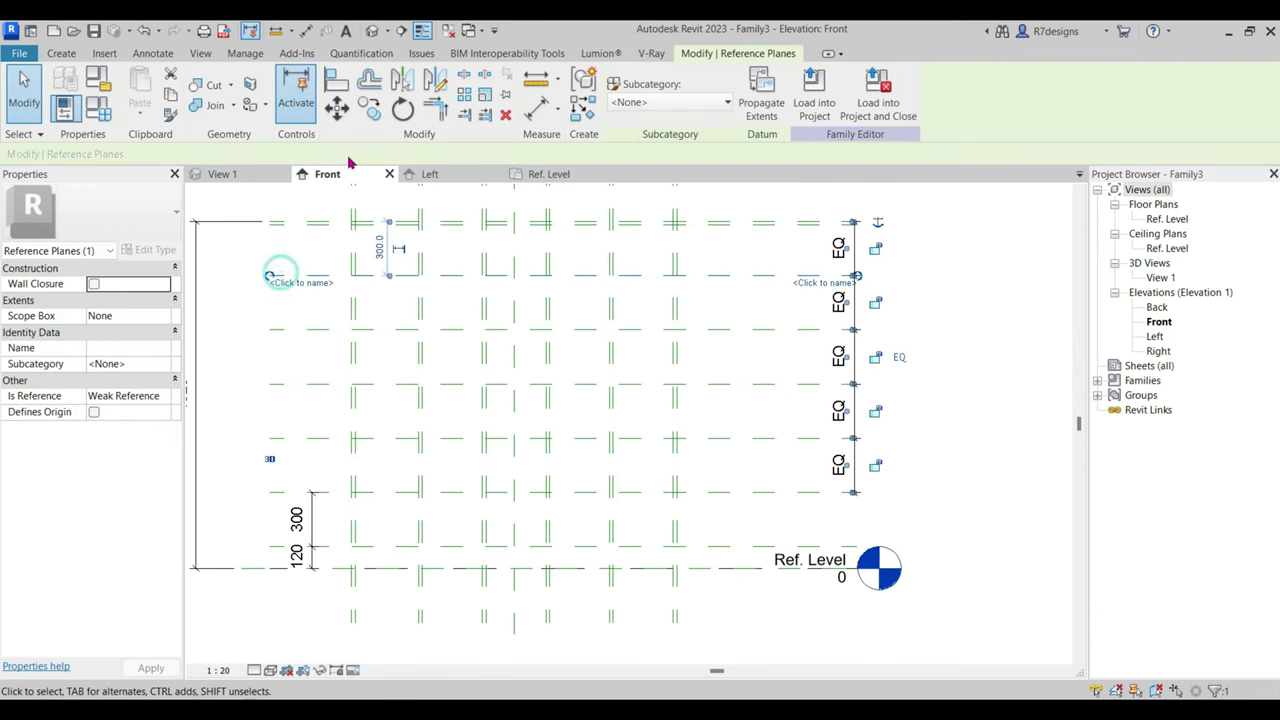
key("c")
key("o")
scroll(829, 223, "up", 3)
left_click(829, 223)
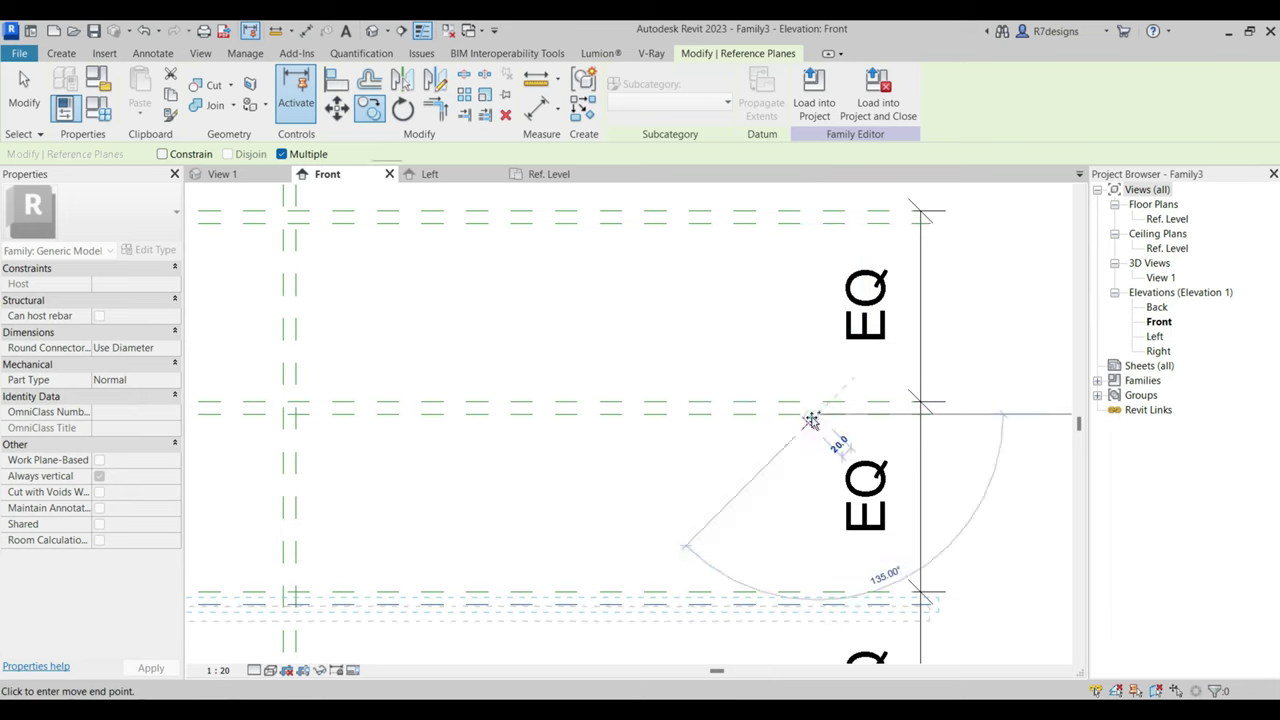
scroll(809, 423, "down", 3)
scroll(786, 466, "up", 2)
left_click(791, 382)
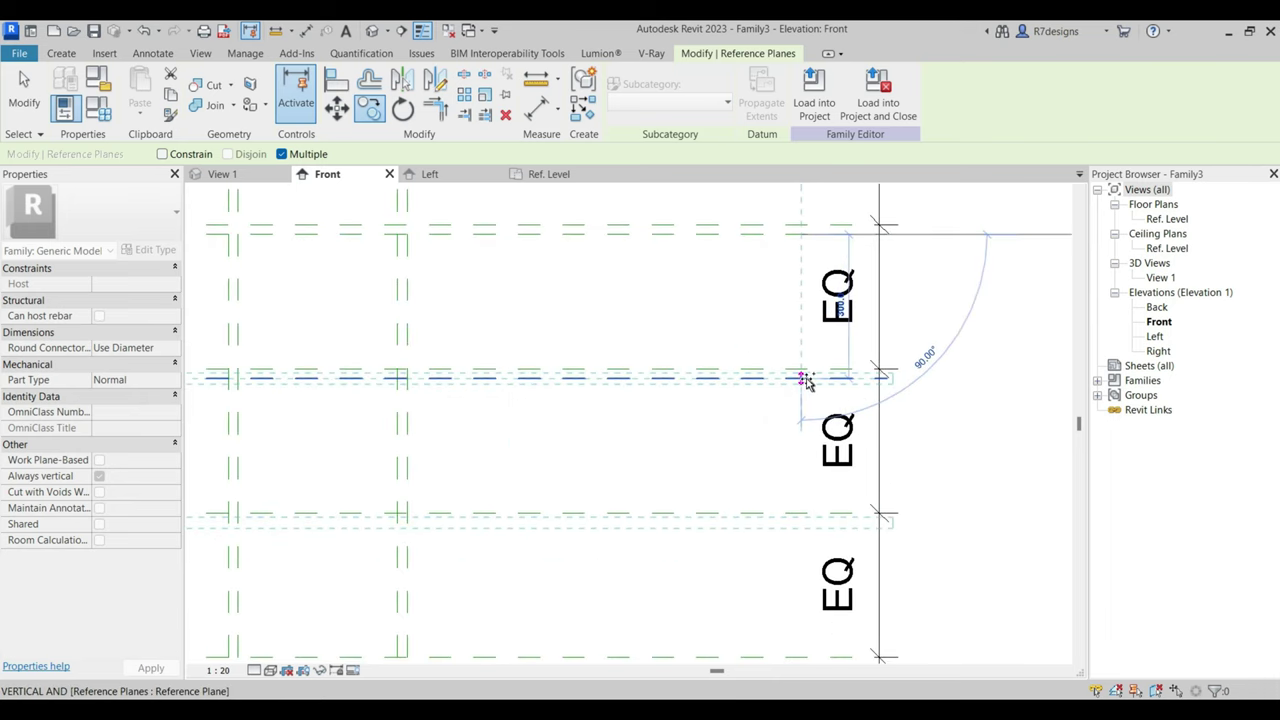
scroll(808, 374, "down", 2)
left_click(785, 454)
scroll(785, 456, "down", 1)
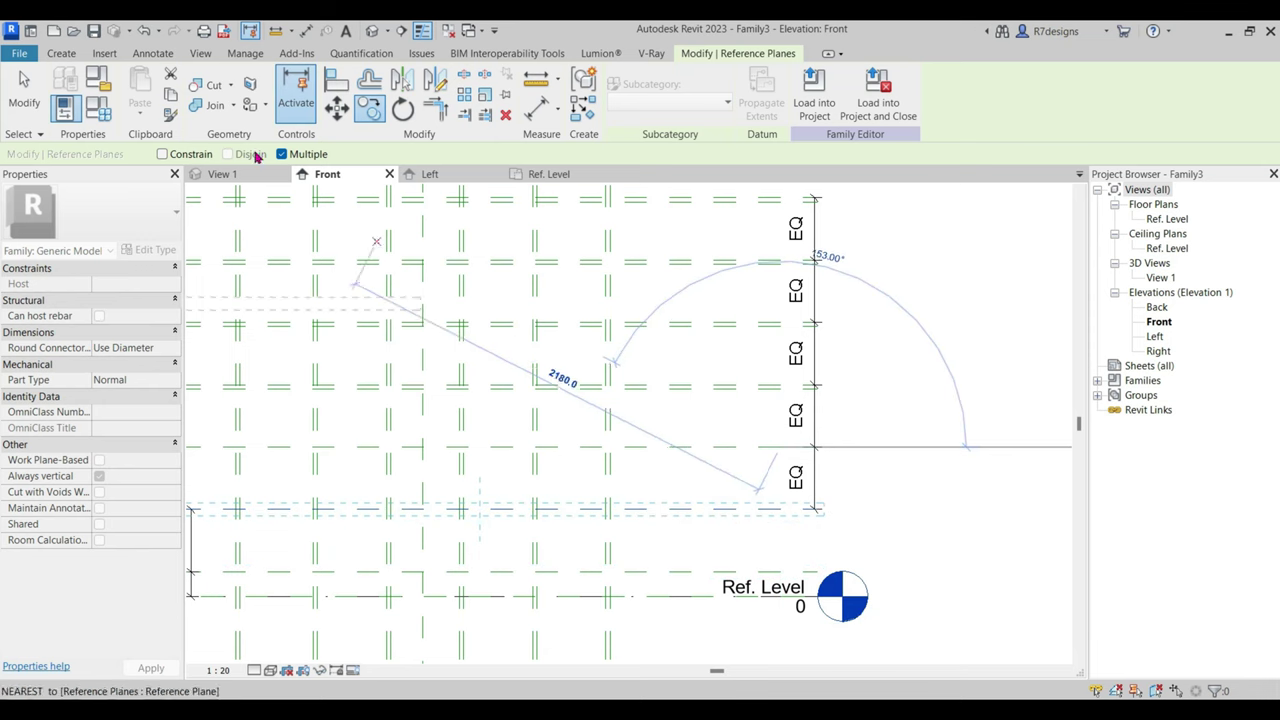
key("Escape")
key("Escape")
scroll(647, 340, "up", 1)
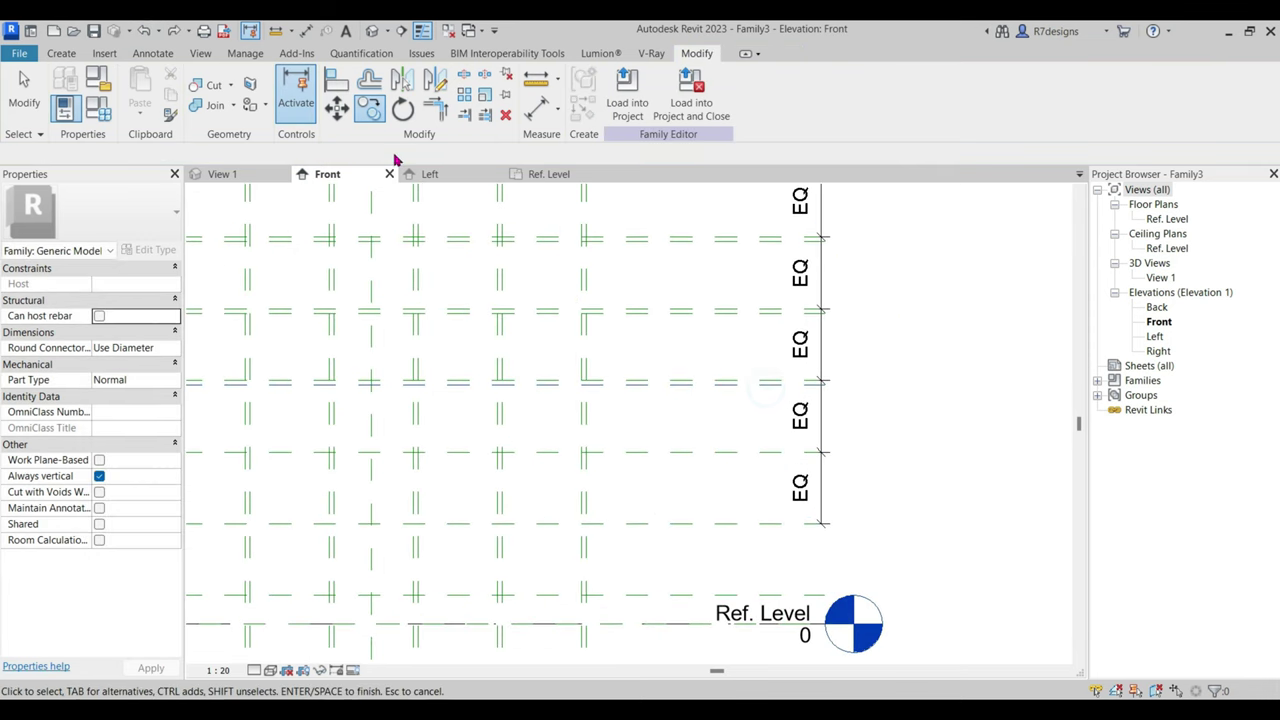
Copy the horizontal plane above Ref. Level to form a 20 offset pair.
left_click(369, 110)
left_click(751, 381)
left_click(760, 379)
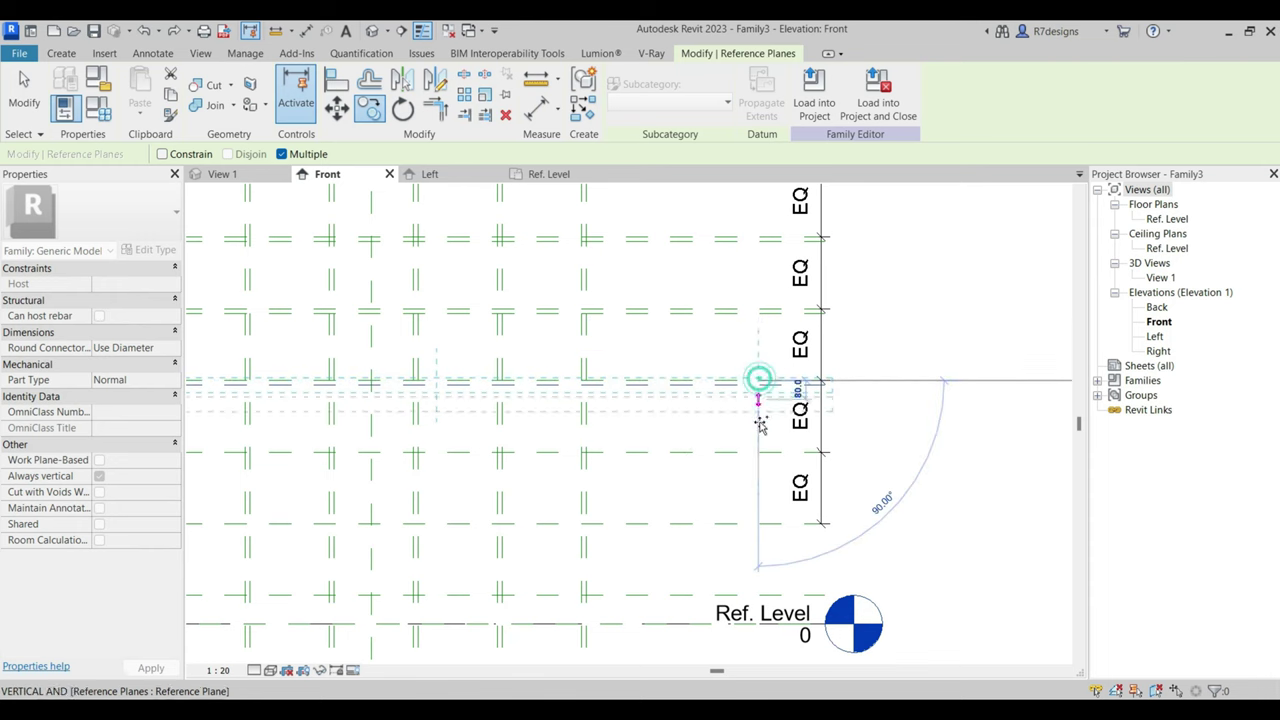
scroll(760, 455, "down", 2)
scroll(737, 457, "down", 1)
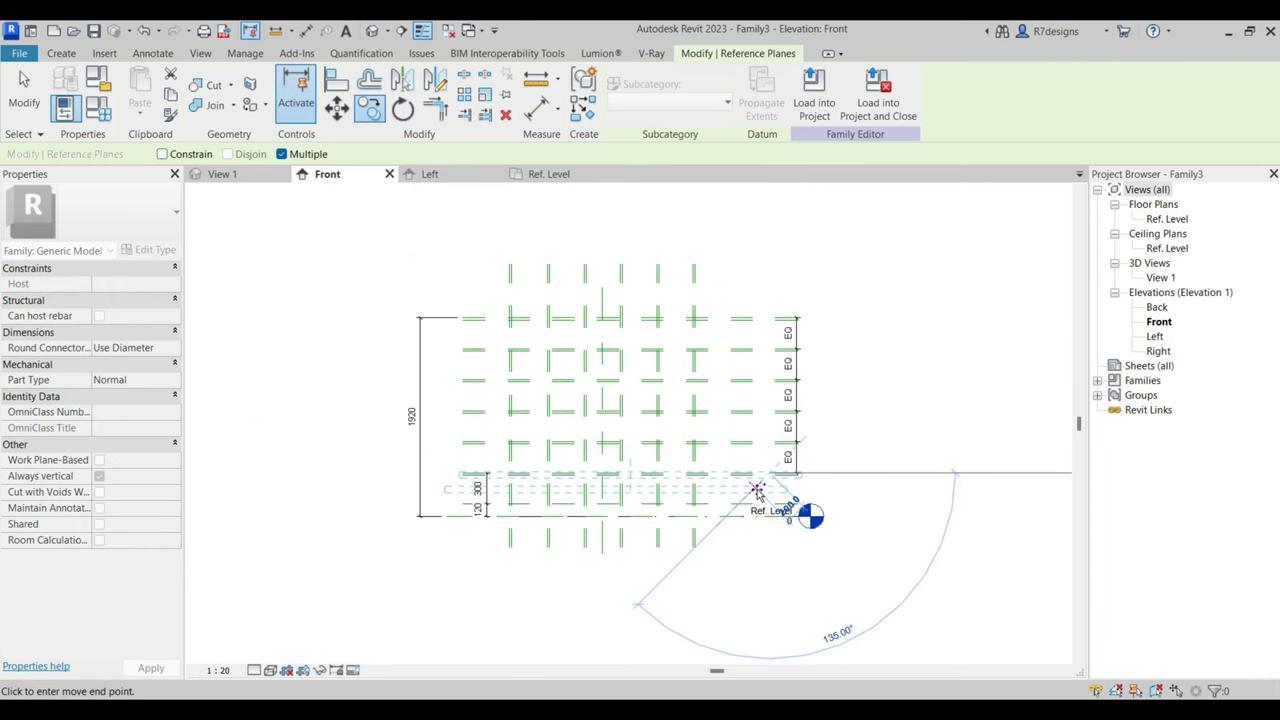
left_click(46, 112)
scroll(740, 476, "up", 3)
left_click(686, 545)
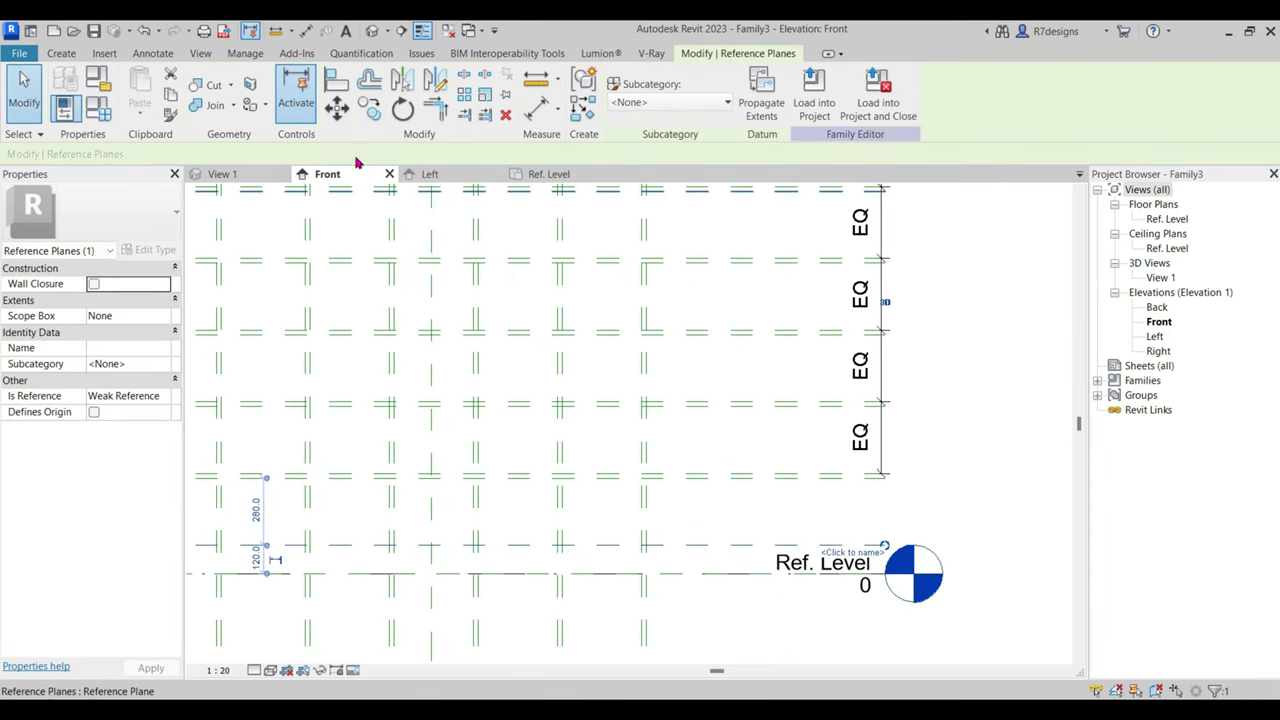
left_click(369, 110)
left_click(706, 541)
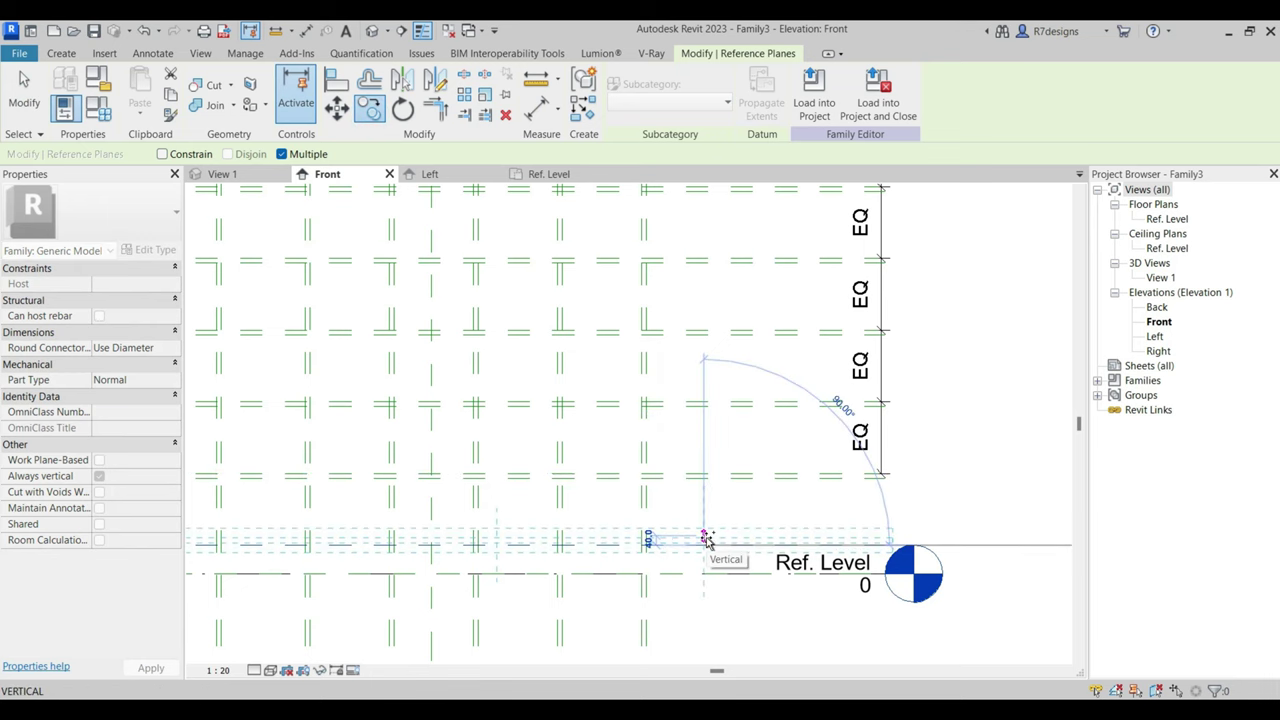
scroll(706, 541, "up", 1)
scroll(706, 541, "up", 1)
scroll(705, 537, "down", 2)
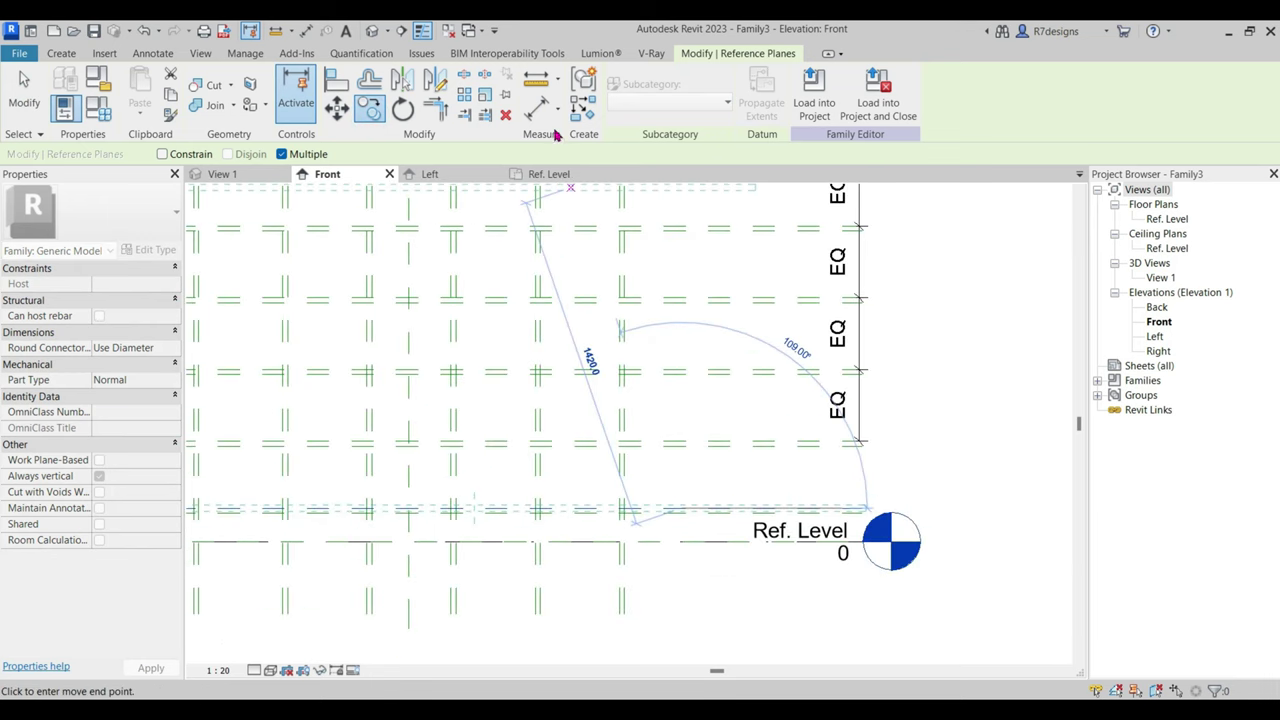
Start an aligned dimension across the two close planes measuring 20.
left_click(537, 107)
left_click(732, 505)
left_click(730, 512)
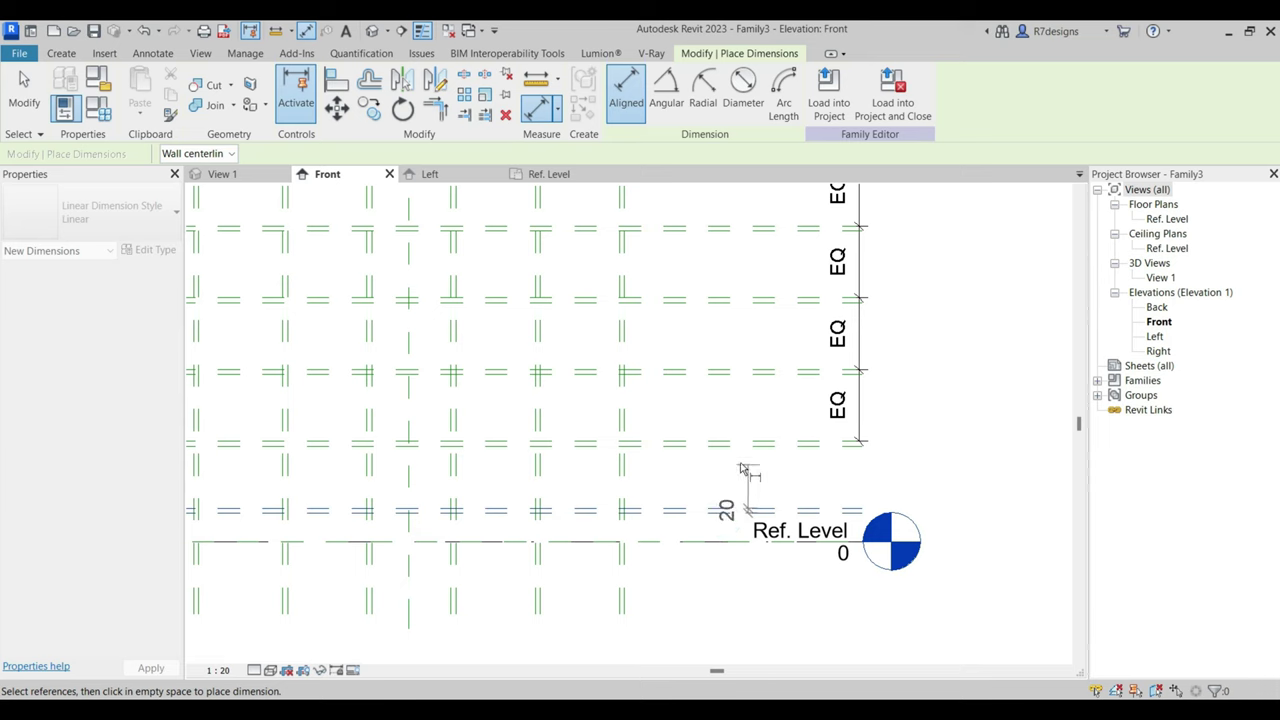
Add 20 shelf-thickness dimensions on the next two shelf plane pairs.
scroll(741, 468, "down", 3)
scroll(738, 470, "up", 3)
scroll(733, 472, "down", 1)
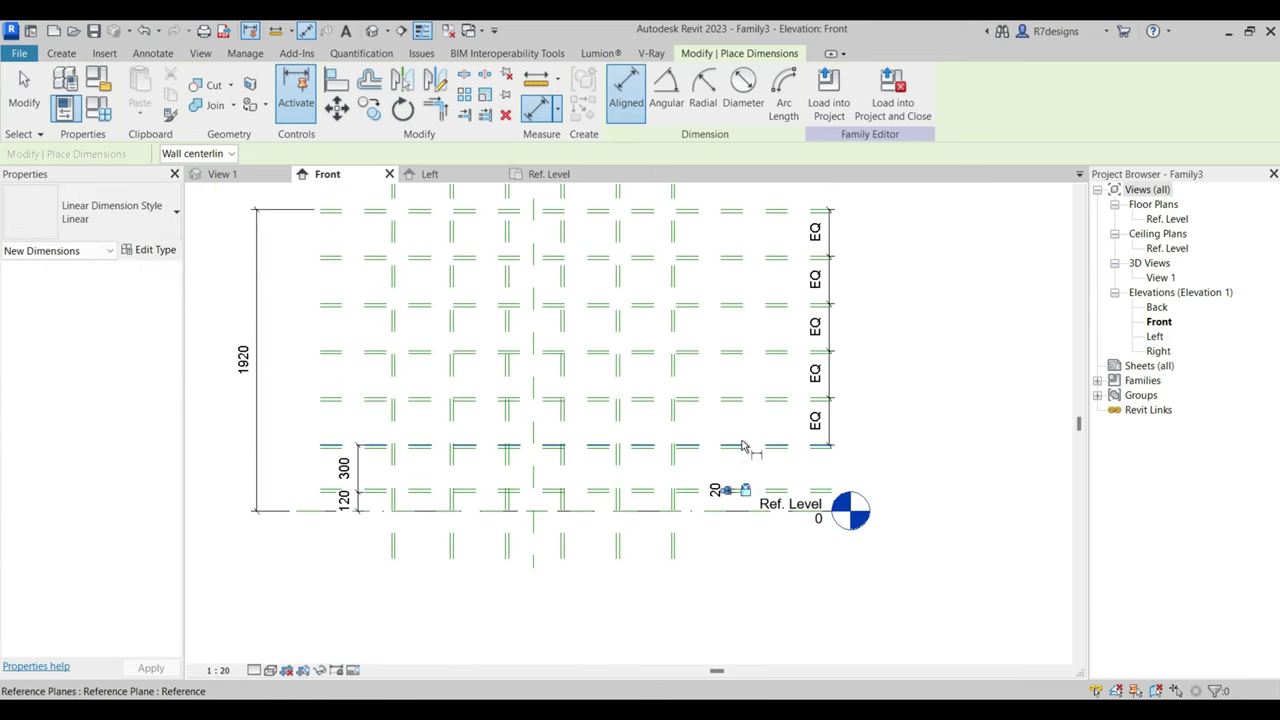
left_click(738, 451)
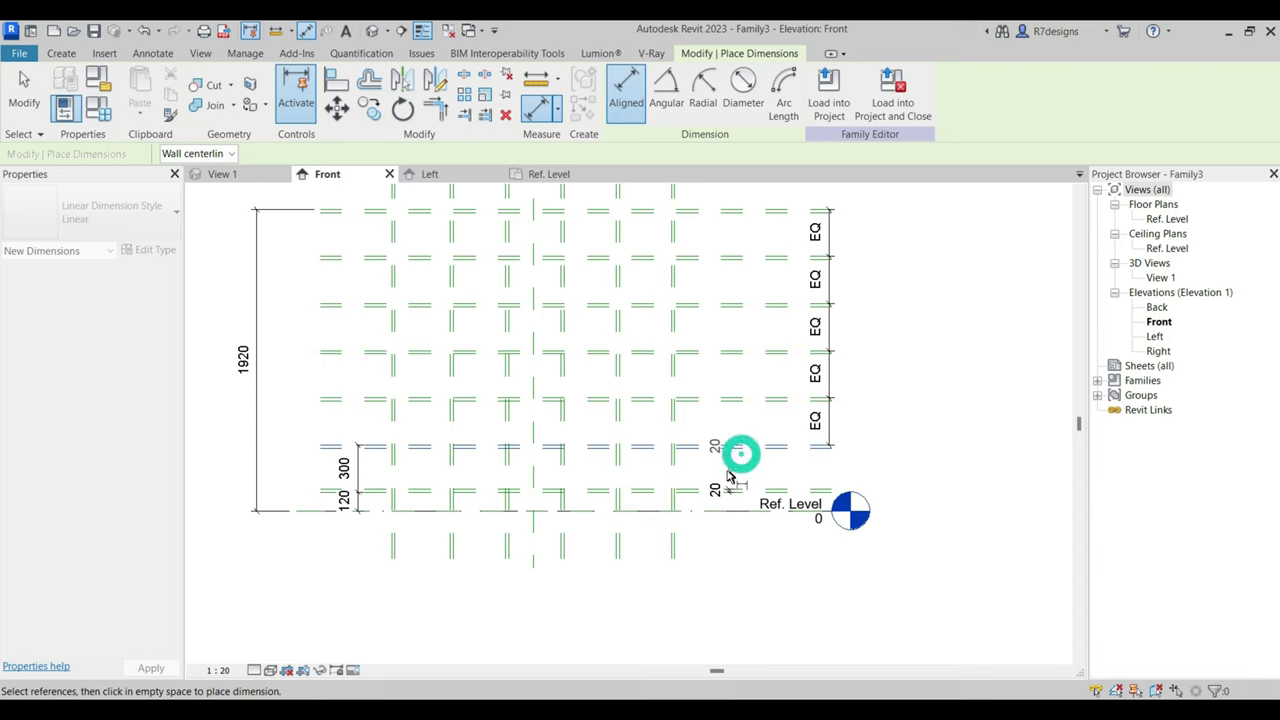
scroll(732, 414, "up", 1)
scroll(733, 415, "up", 2)
left_click(737, 382)
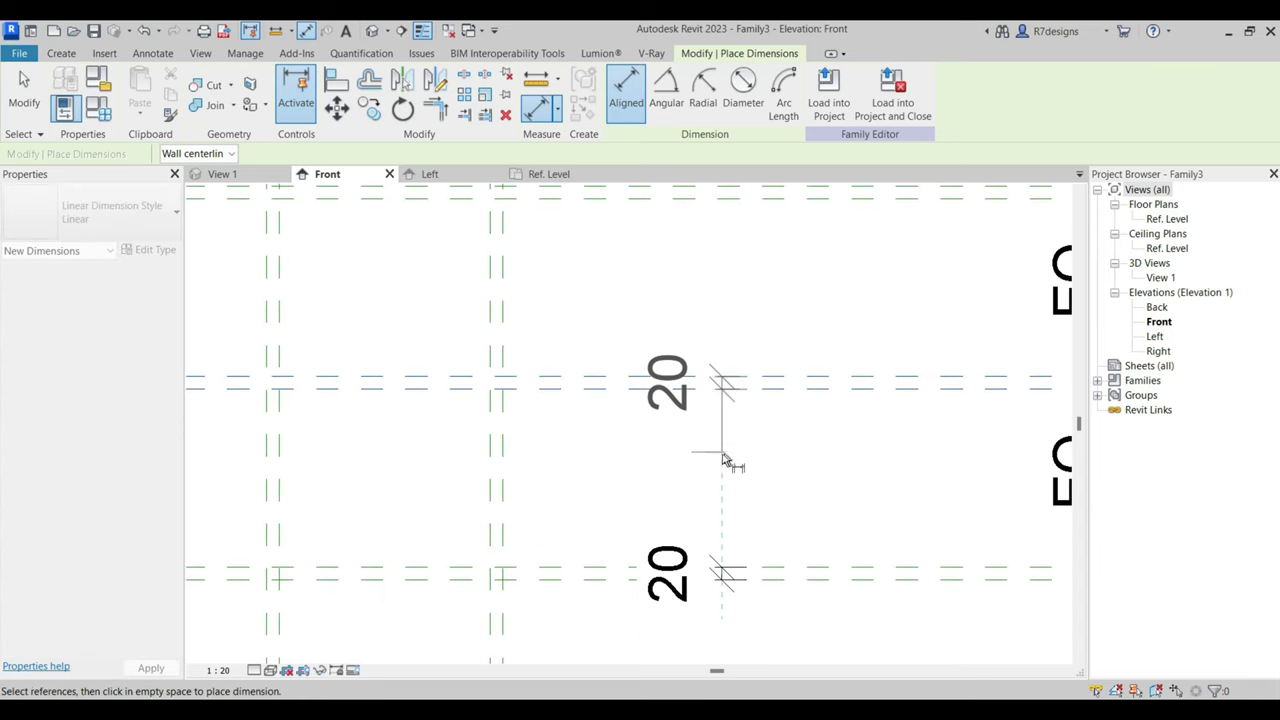
scroll(748, 323, "down", 3)
scroll(748, 323, "up", 3)
left_click(748, 348)
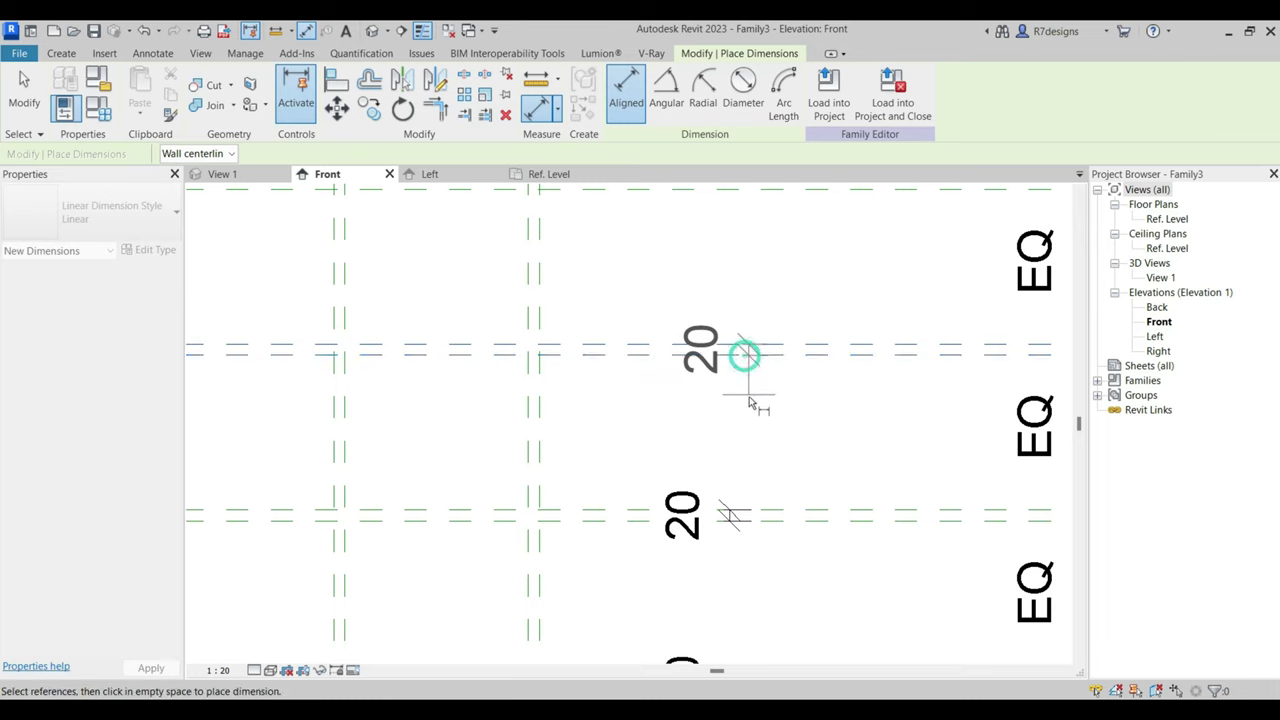
Dimension the middle shelf row's plane pair at 20 and select the extra top reference plane.
scroll(800, 430, "down", 1)
left_click(757, 378)
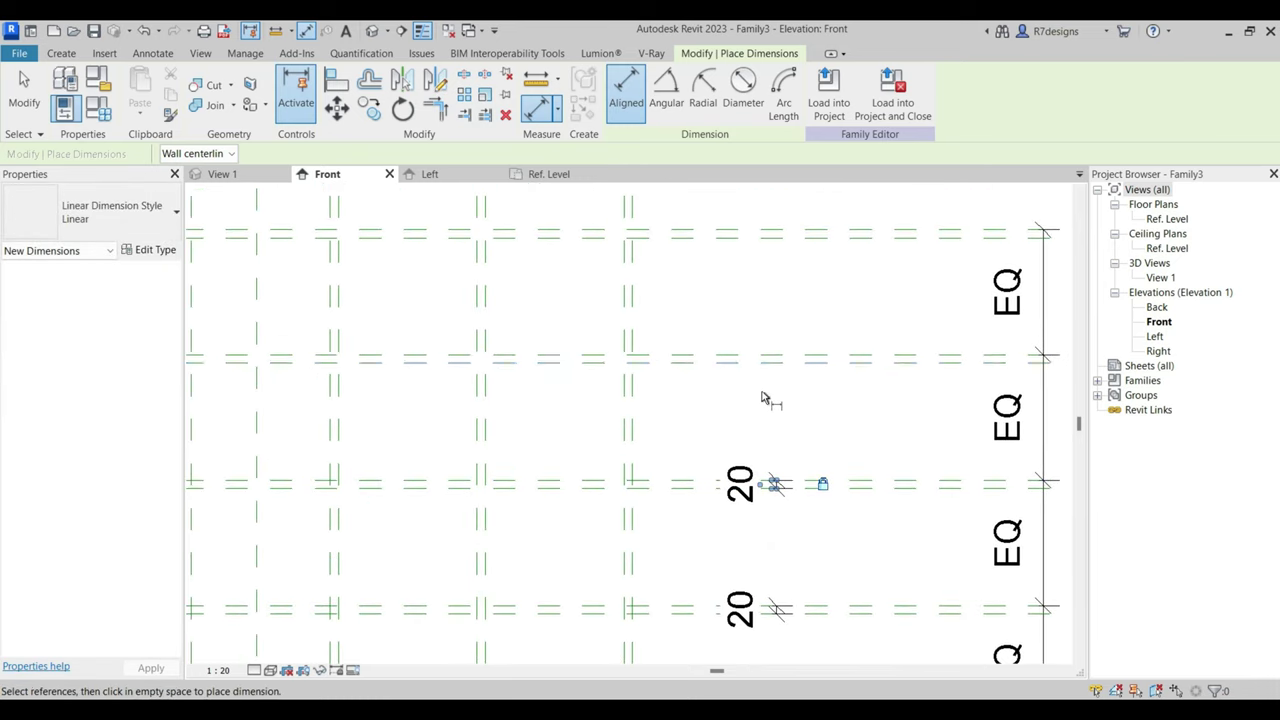
left_click(768, 356)
left_click(771, 414)
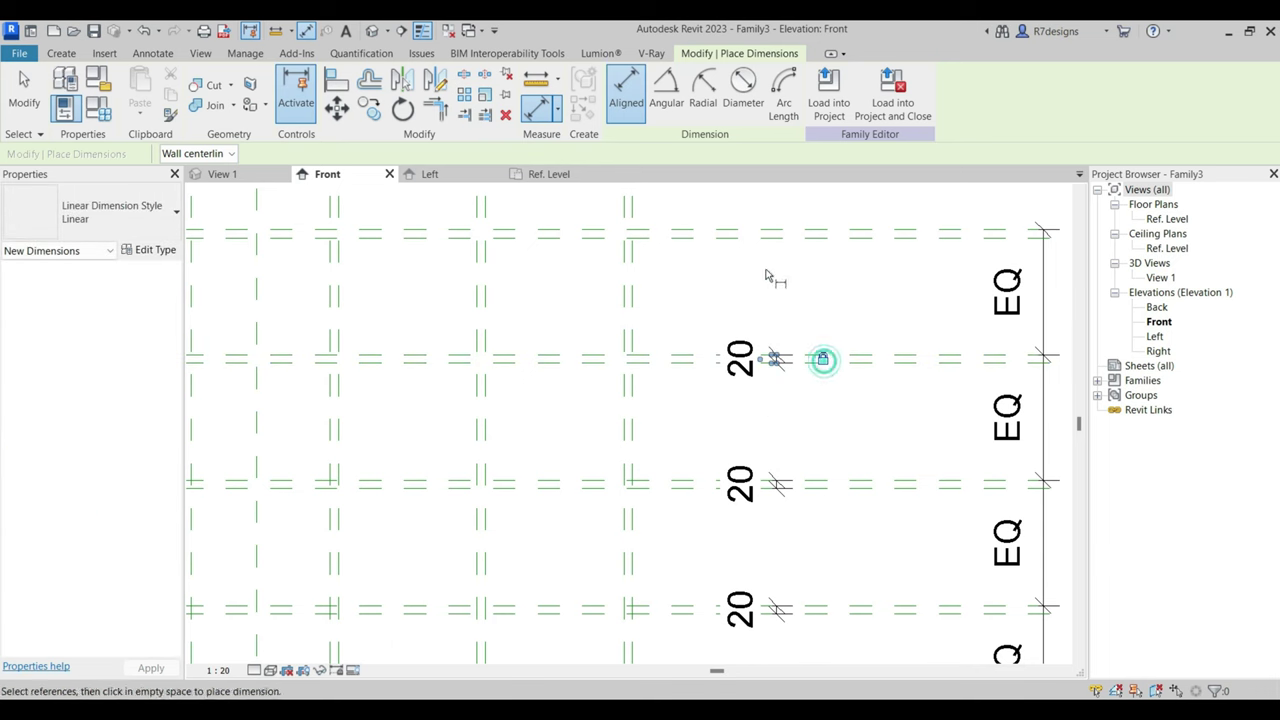
scroll(776, 232, "down", 5)
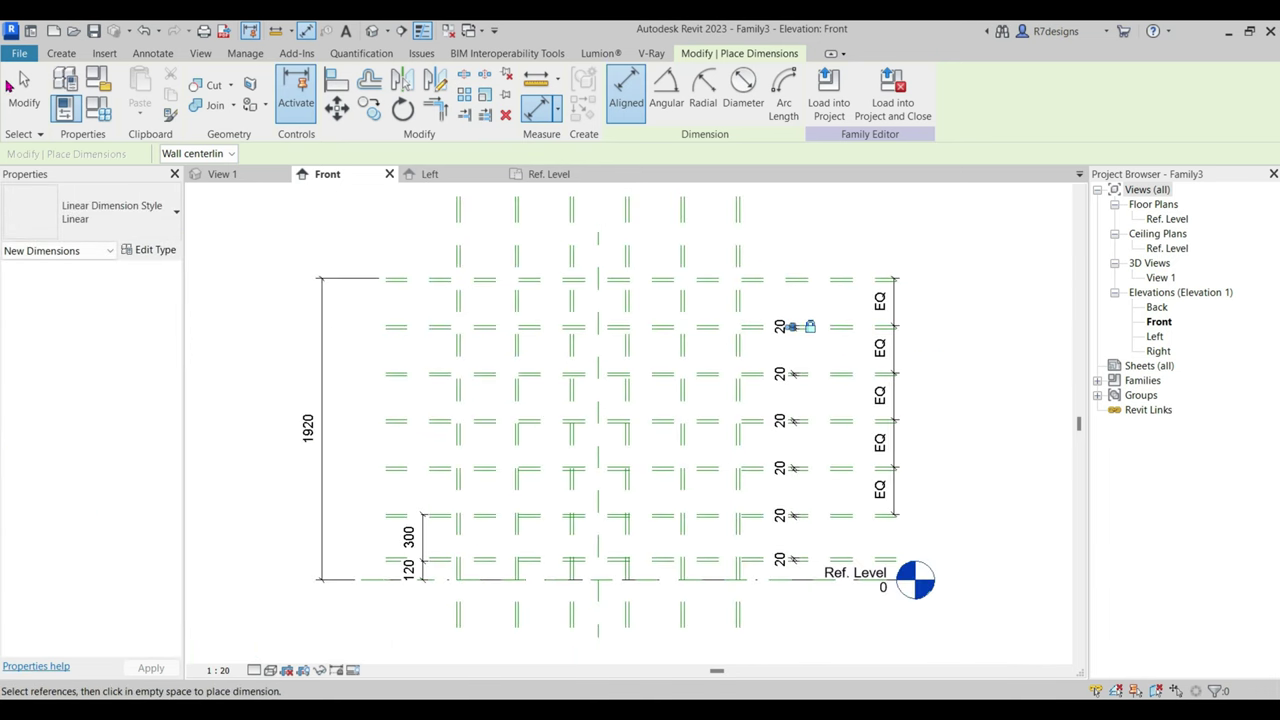
left_click(24, 88)
scroll(509, 238, "up", 2)
left_click(977, 302)
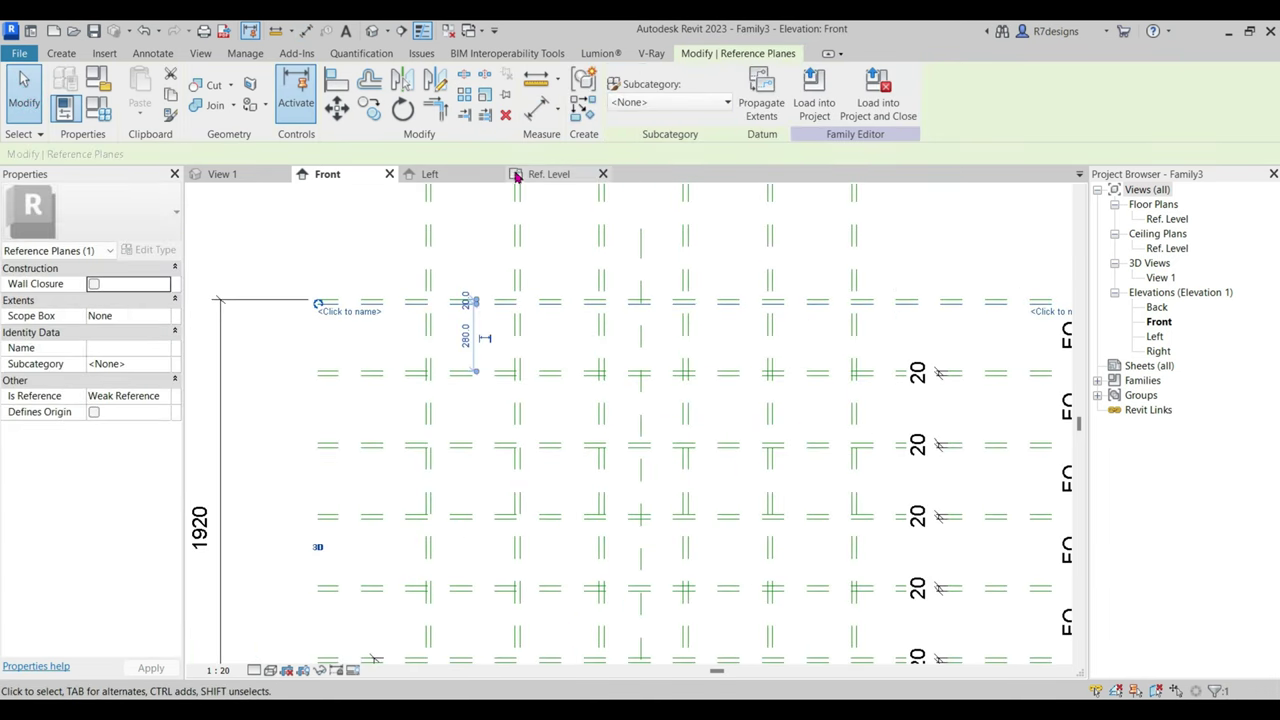
Delete the extra top reference plane.
scroll(1000, 330, "down", 3)
scroll(1000, 330, "up", 4)
left_click(505, 115)
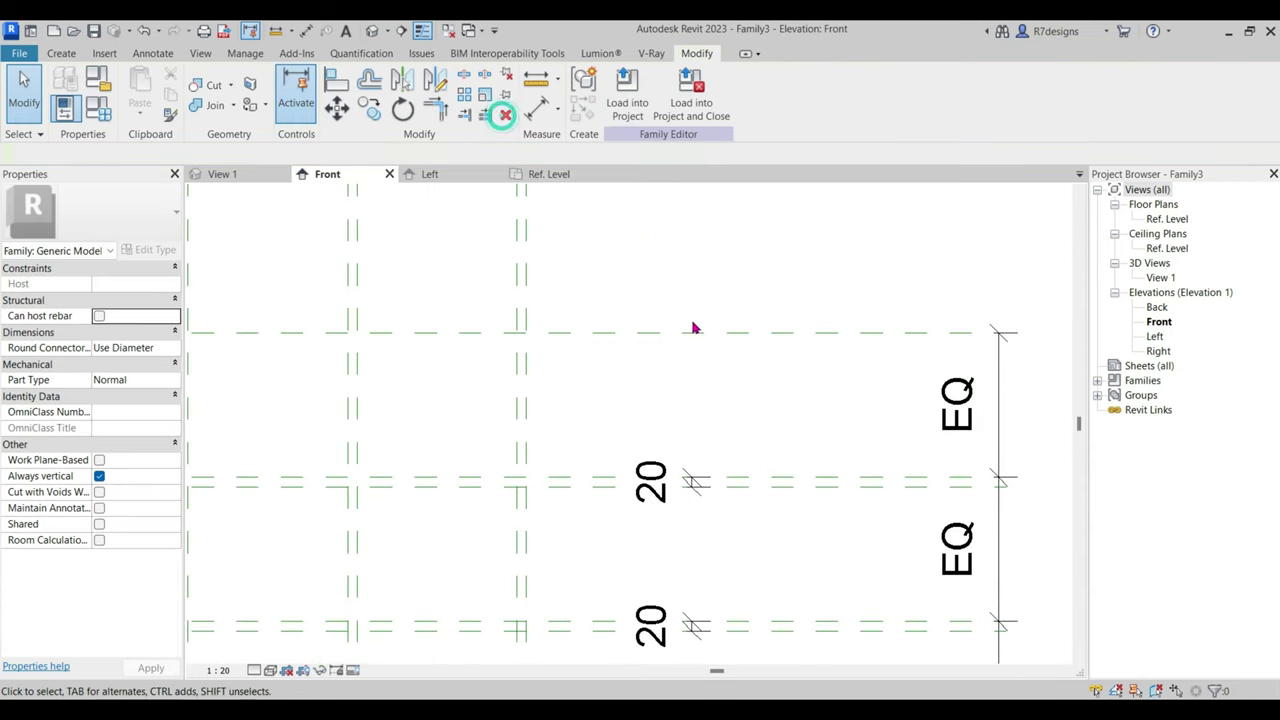
scroll(694, 327, "down", 3)
scroll(516, 410, "up", 1)
scroll(518, 440, "up", 1)
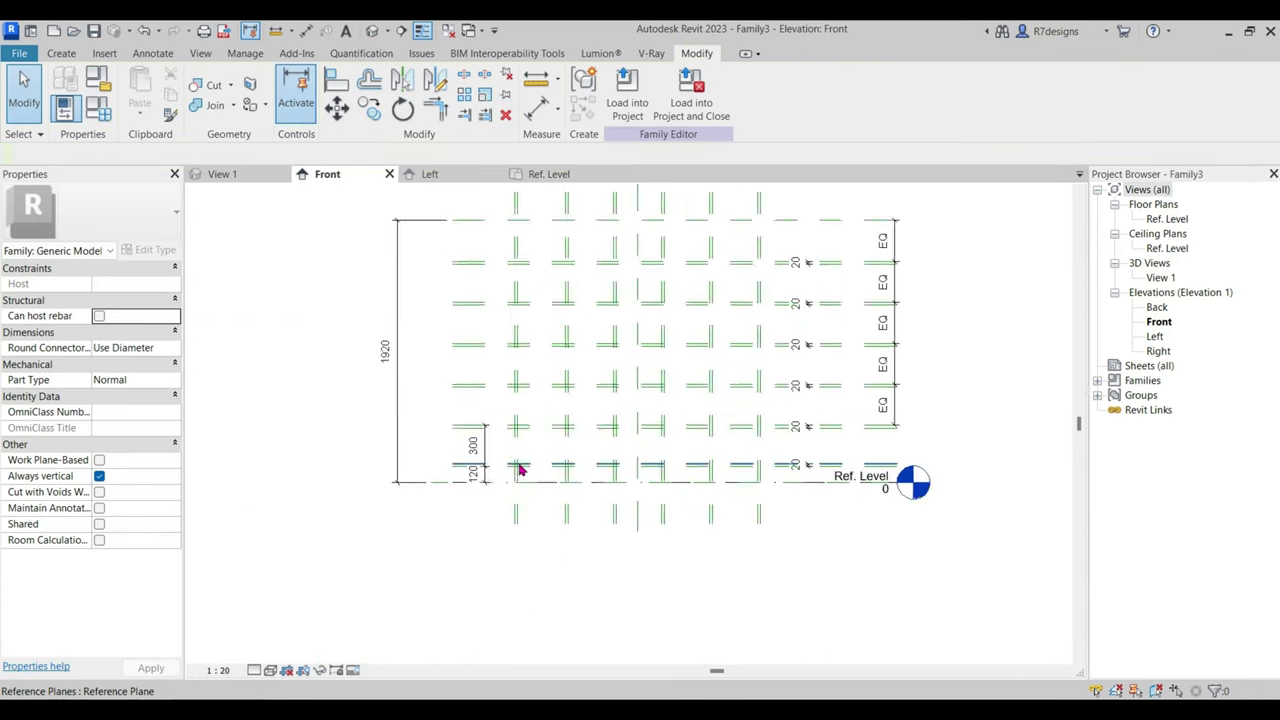
scroll(519, 469, "up", 2)
scroll(514, 457, "up", 2)
Change the lowest shelf spacing dimension from 300 to 200.
left_click(456, 430)
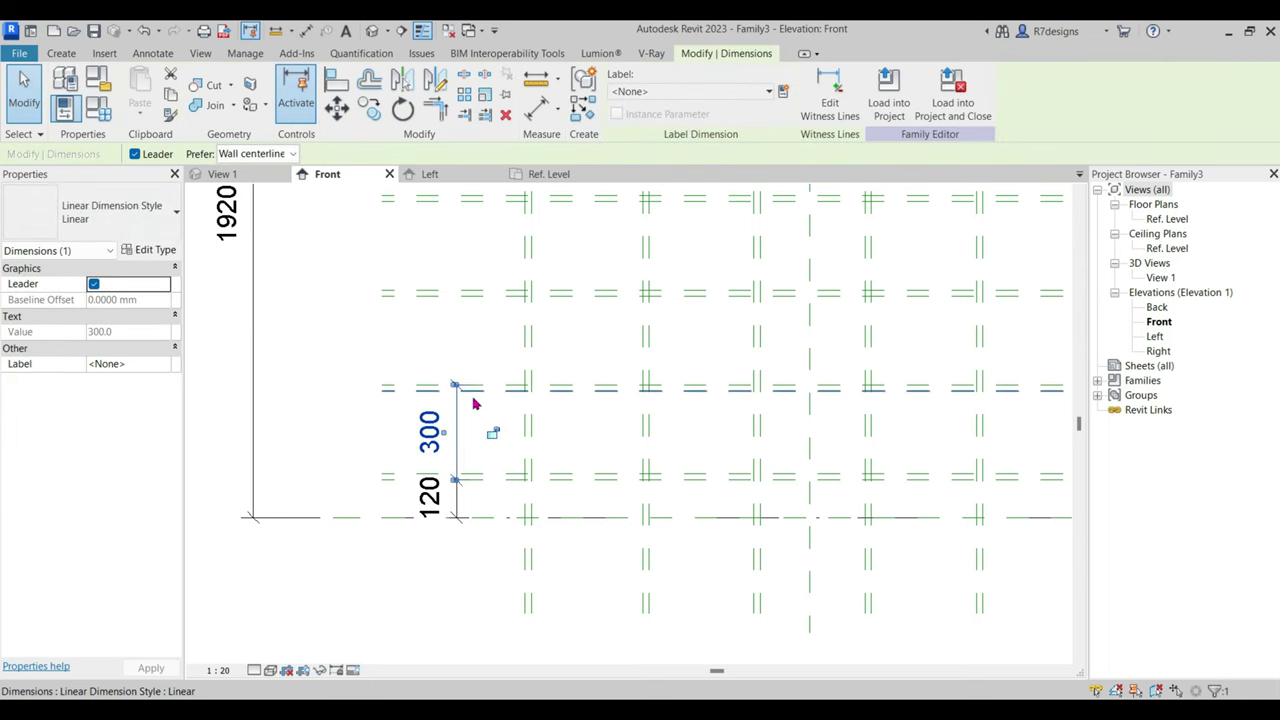
left_click(462, 424)
left_click(458, 430)
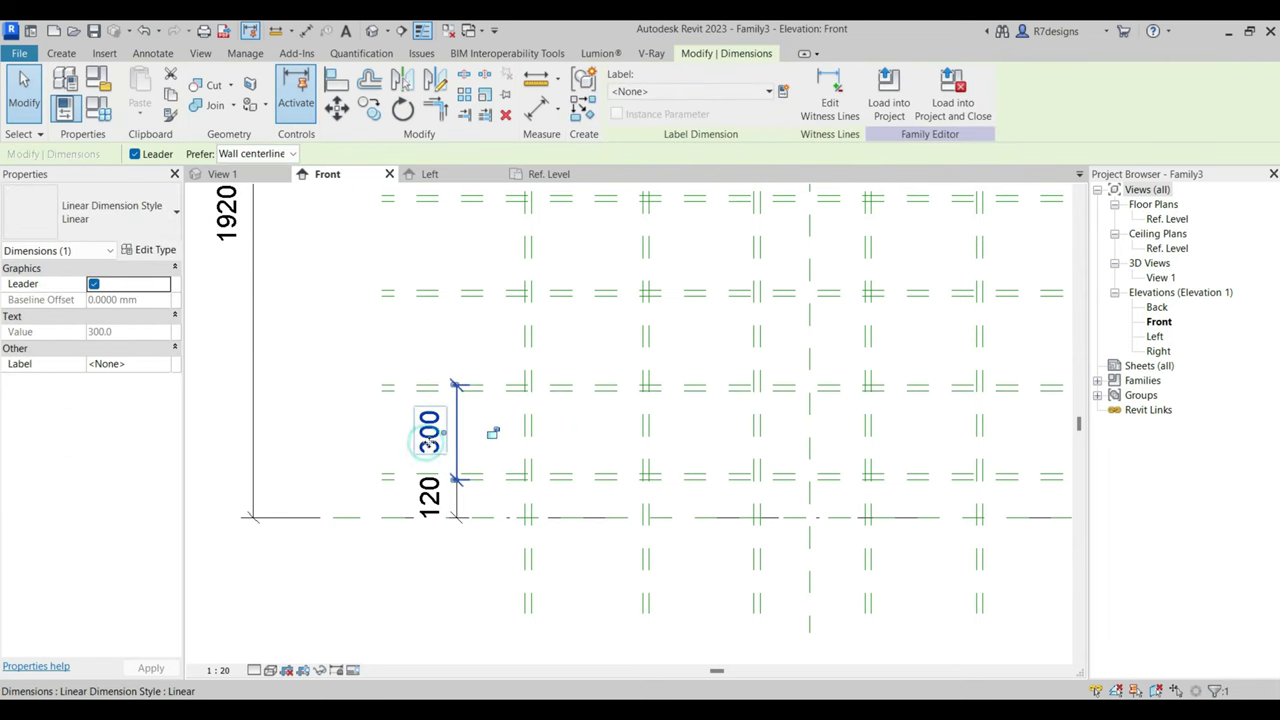
left_click(494, 386)
left_click(432, 432)
type("200")
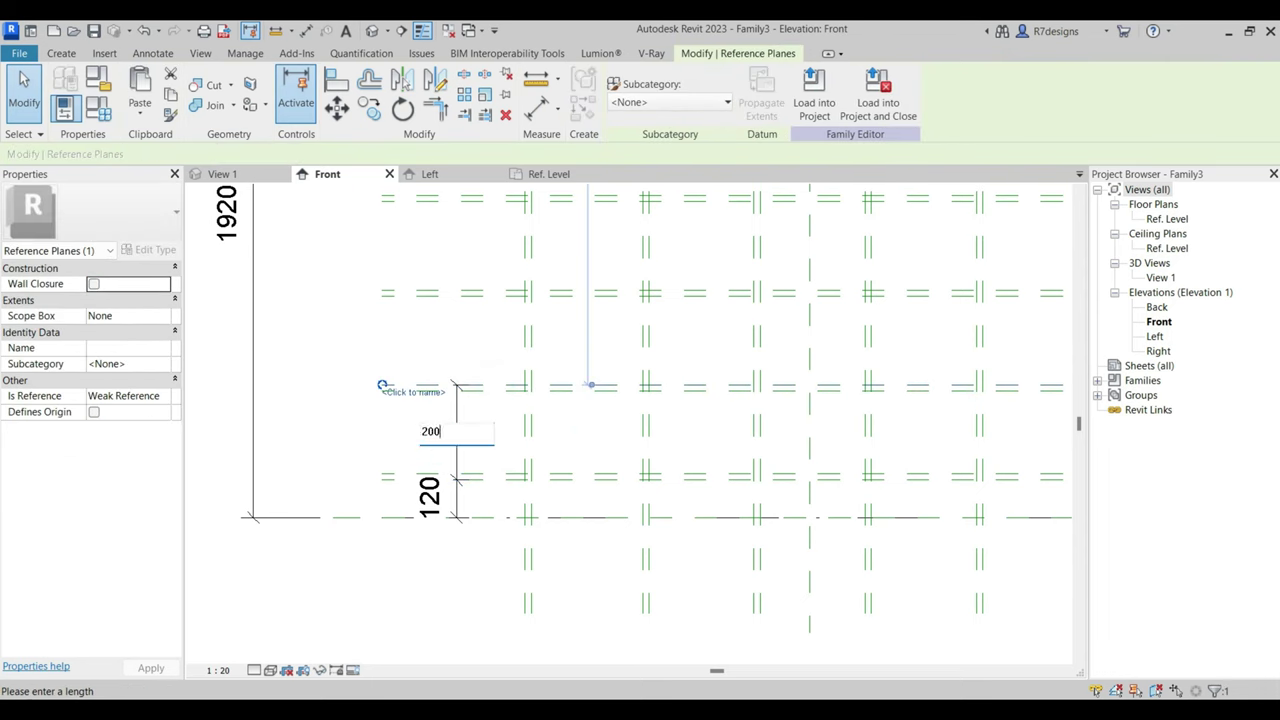
key("Return")
scroll(591, 384, "down", 4)
left_click(771, 563)
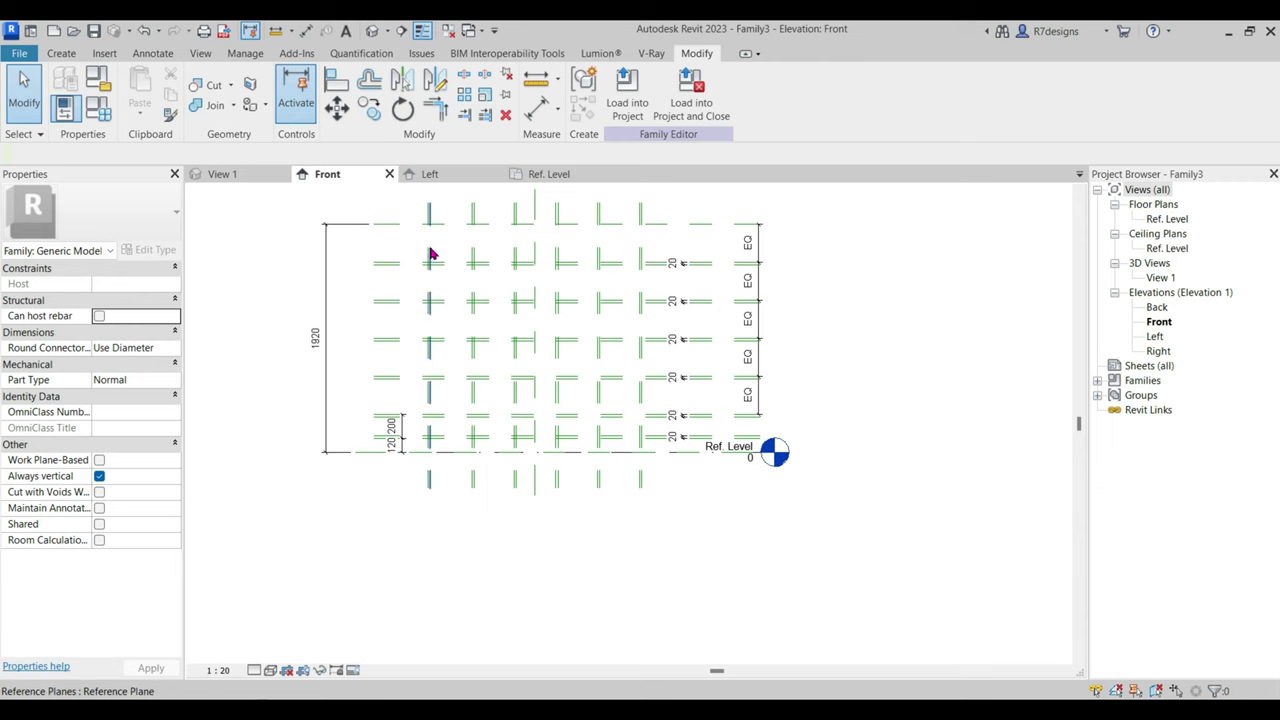
Check the 1920 overall height and the new 200 spacing dimensions.
left_click(317, 334)
left_click(281, 270)
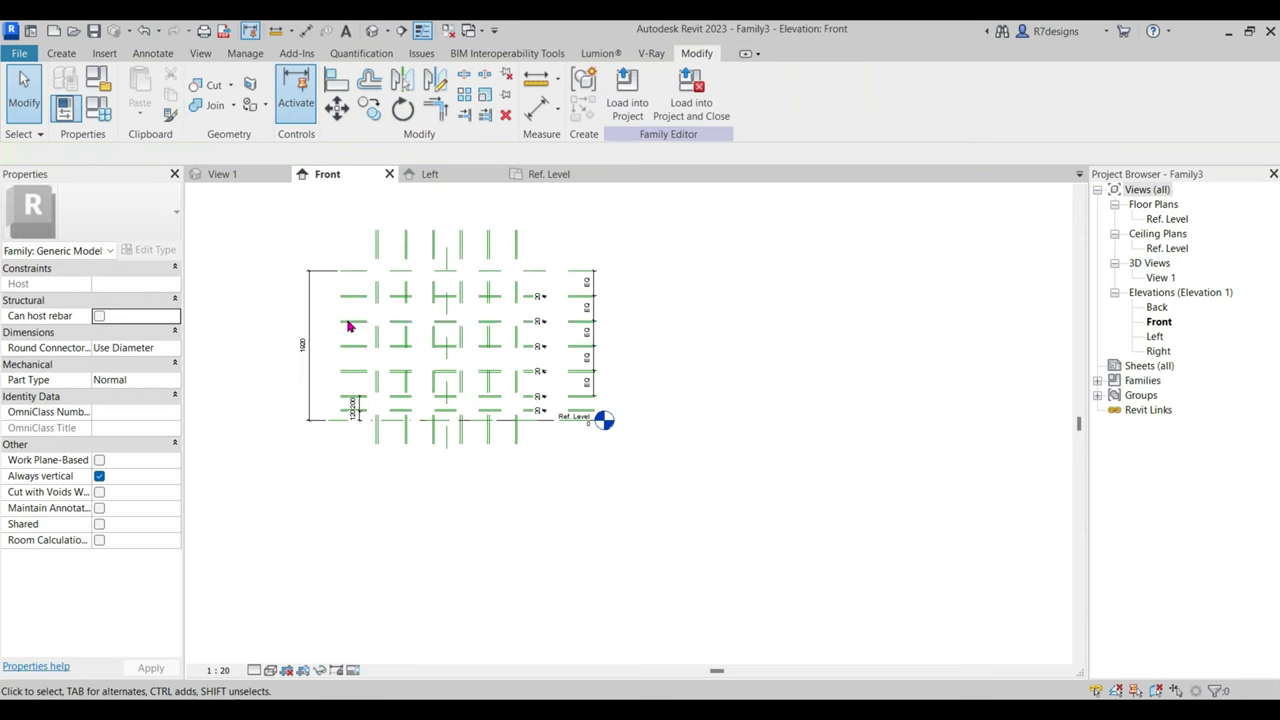
scroll(533, 462, "up", 1)
scroll(547, 438, "up", 1)
scroll(543, 452, "up", 1)
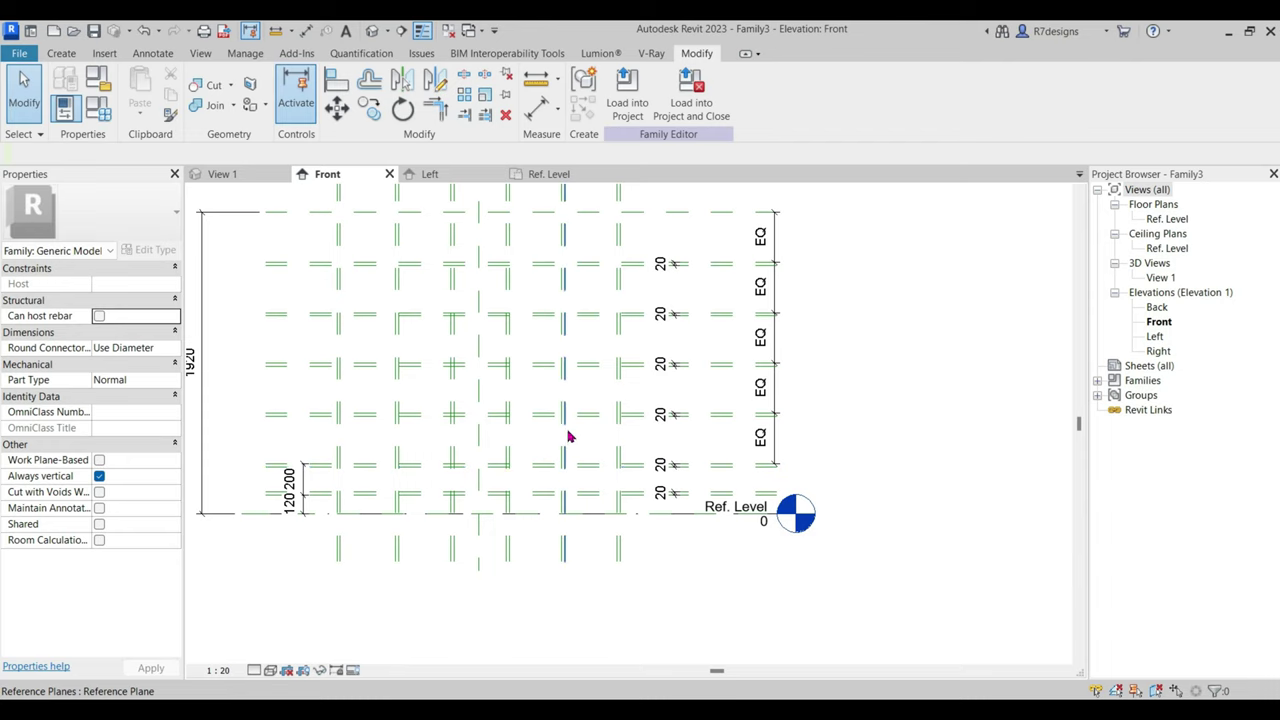
scroll(552, 407, "down", 1)
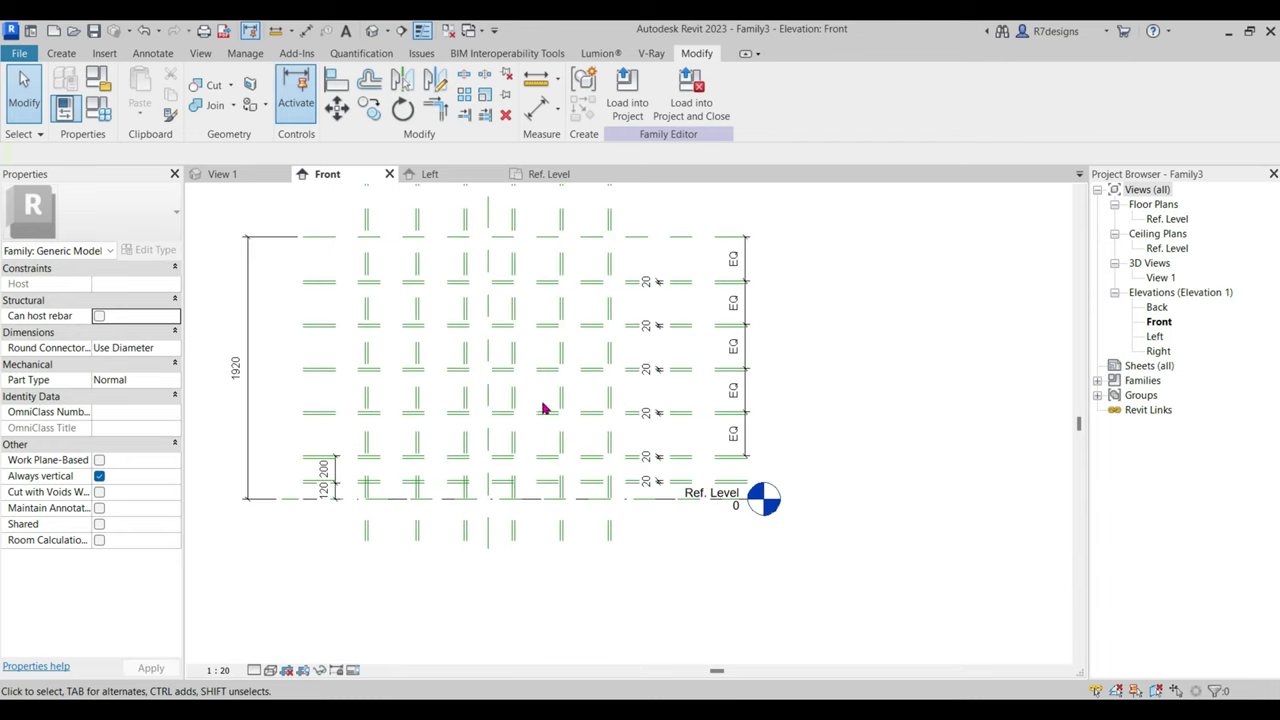
scroll(328, 475, "up", 1)
scroll(328, 475, "up", 1)
left_click(349, 468)
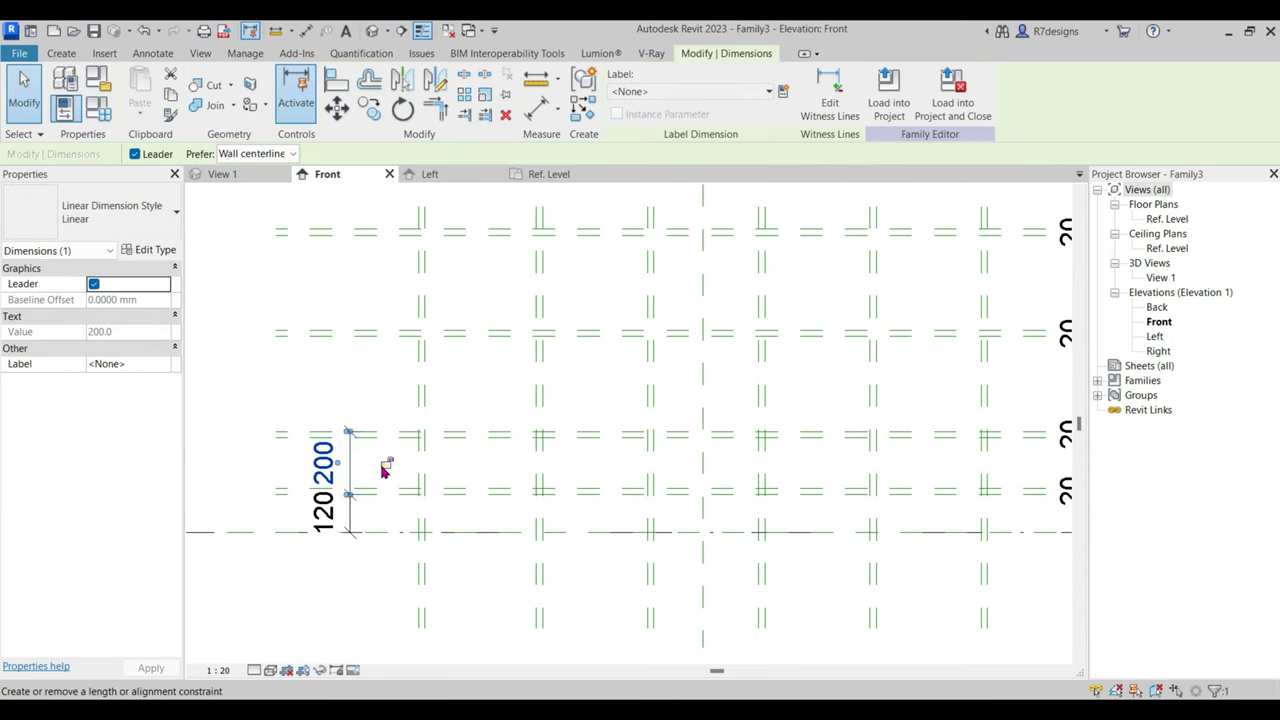
scroll(371, 457, "down", 3)
left_click(283, 425)
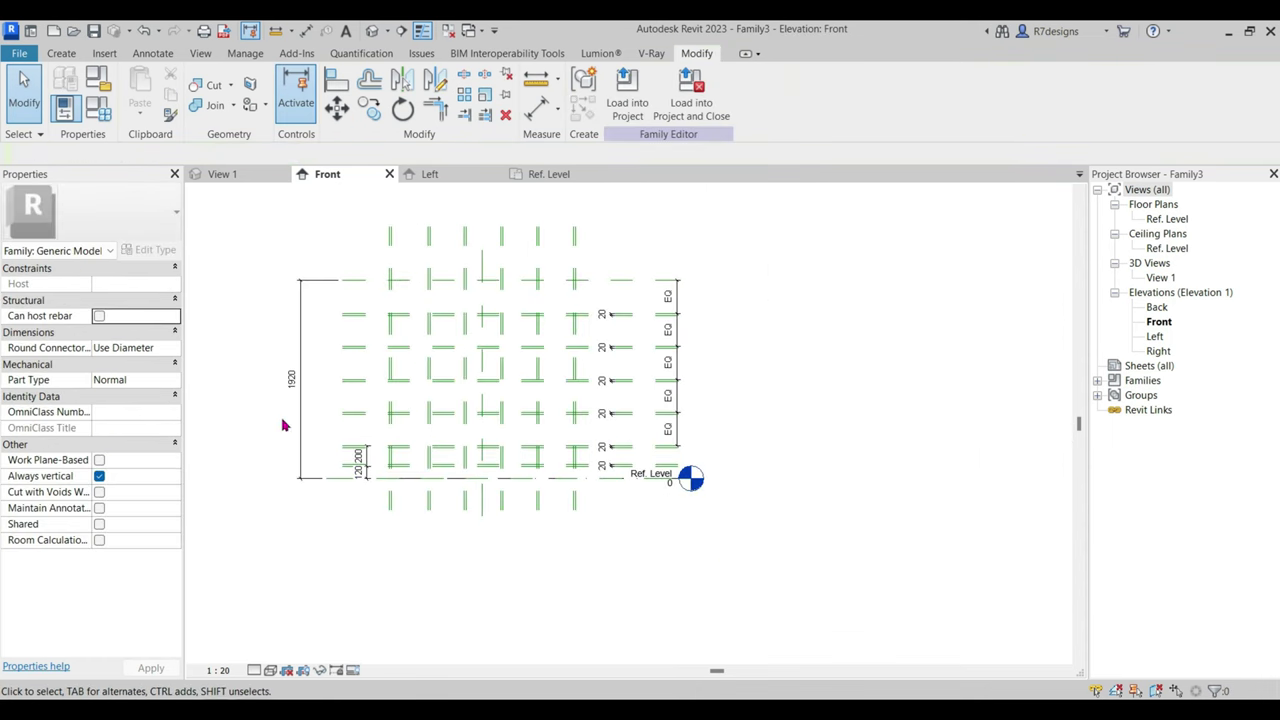
Reduce the overall height dimension from 1920 to 1600, rescaling the EQ spacing.
left_click(363, 280)
left_click(291, 379)
type("1600")
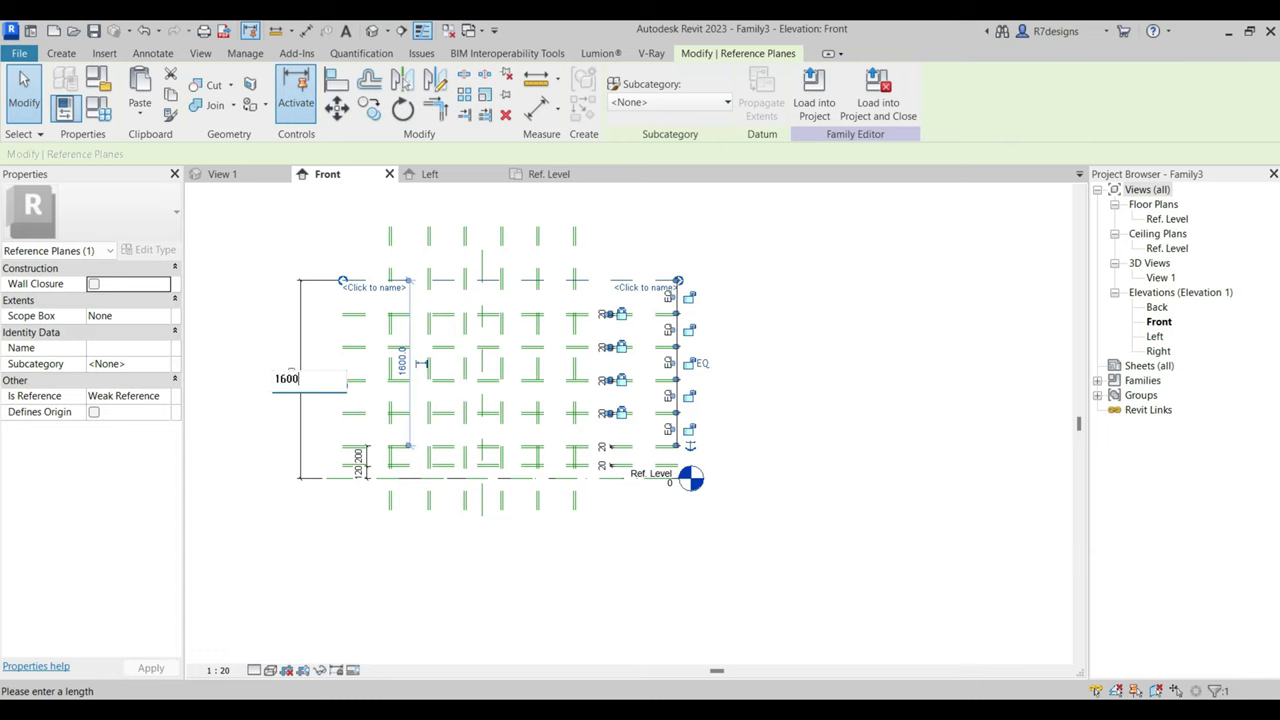
key("Return")
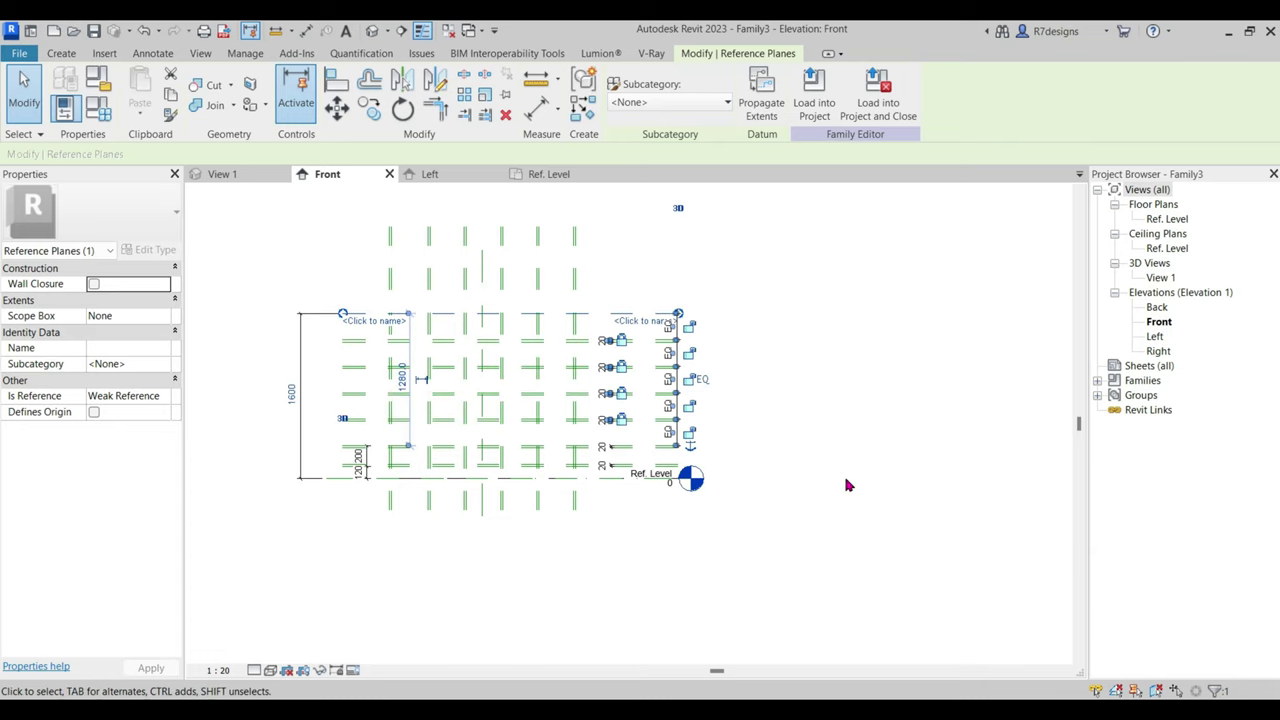
left_click(845, 485)
scroll(447, 318, "up", 2)
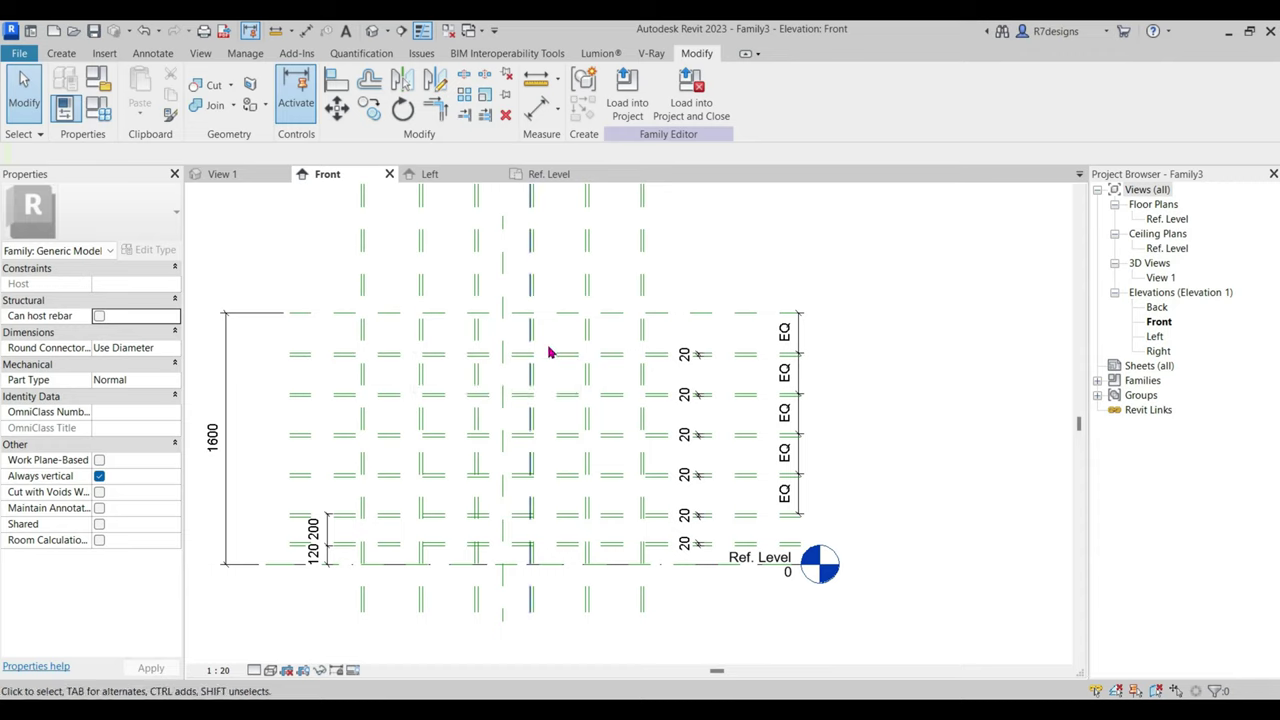
scroll(706, 425, "up", 2)
scroll(706, 425, "down", 3)
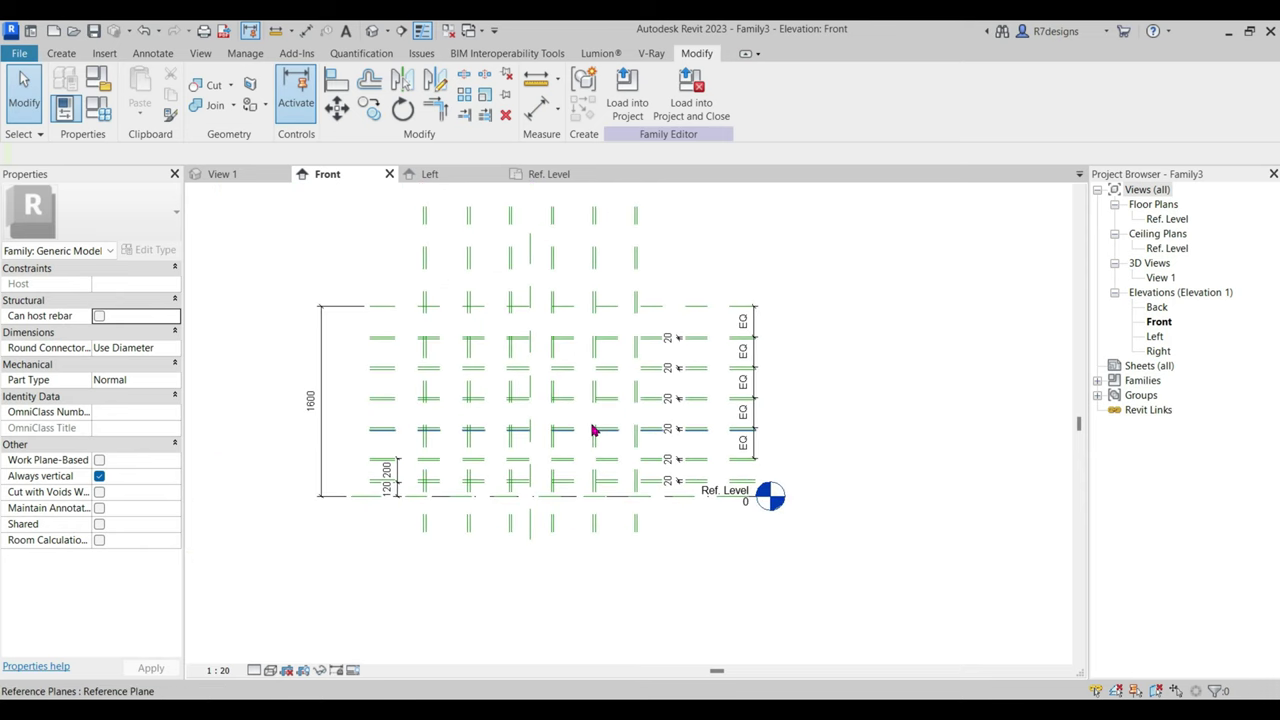
Start a new extrusion and trace the frame's horizontal and vertical reference planes into its sketch.
left_click(61, 53)
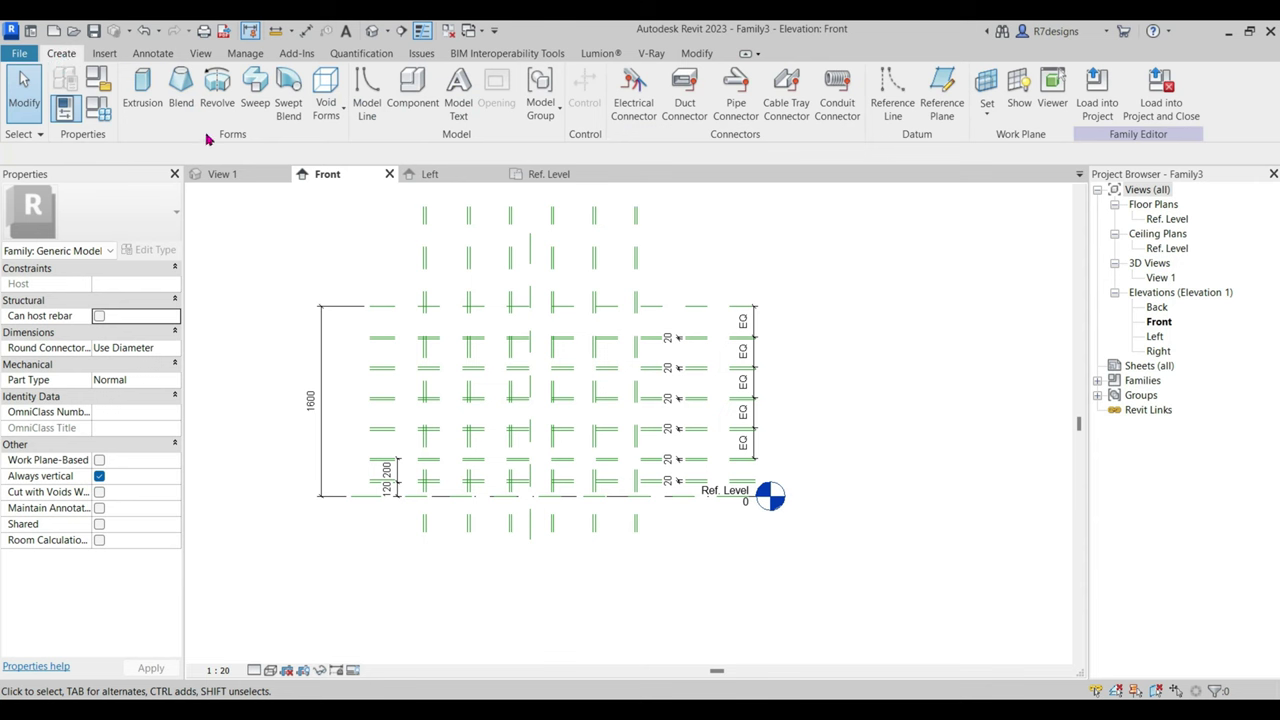
left_click(140, 92)
scroll(362, 324, "up", 2)
scroll(524, 306, "up", 2)
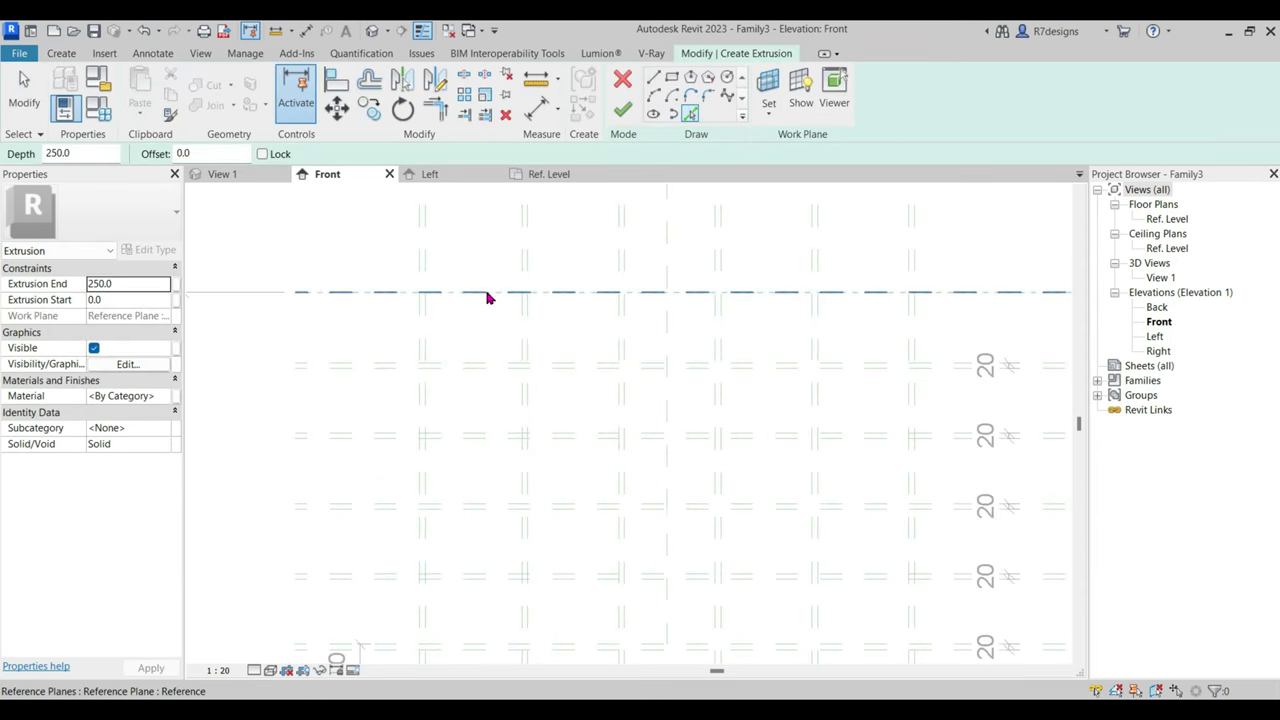
left_click(489, 294)
left_click(414, 333)
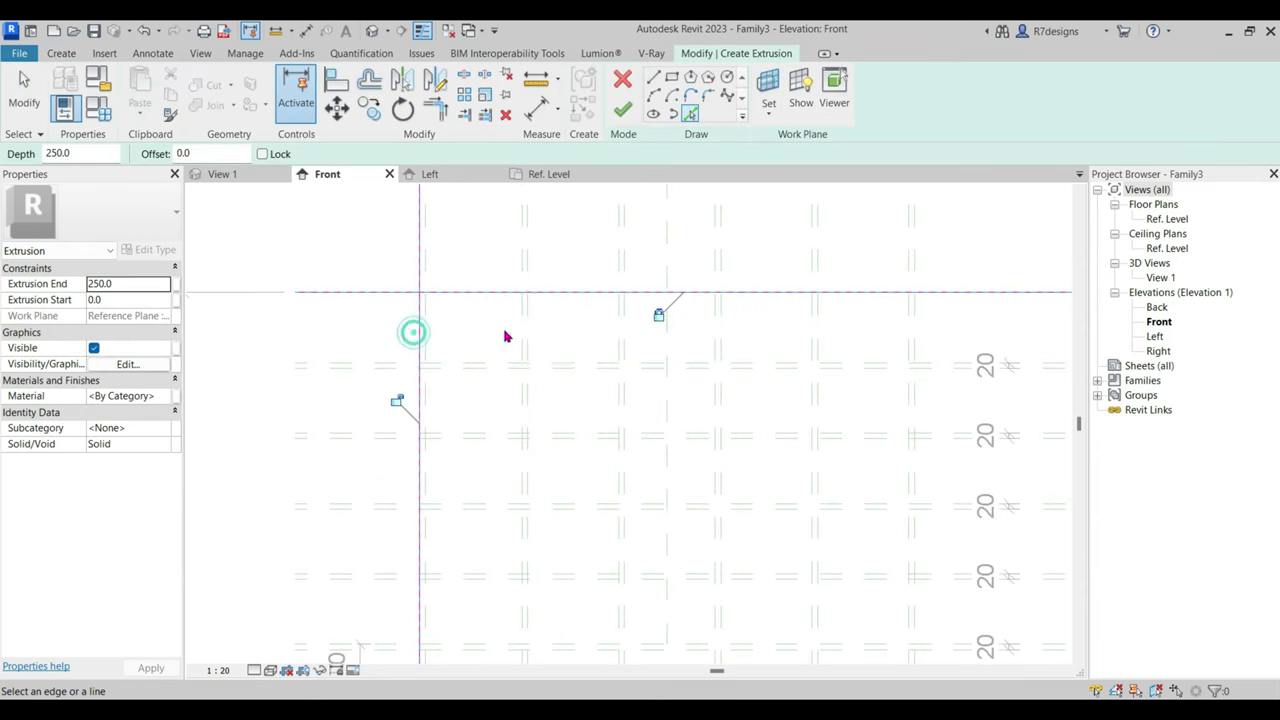
left_click(465, 375)
scroll(665, 397, "down", 3)
scroll(666, 343, "up", 2)
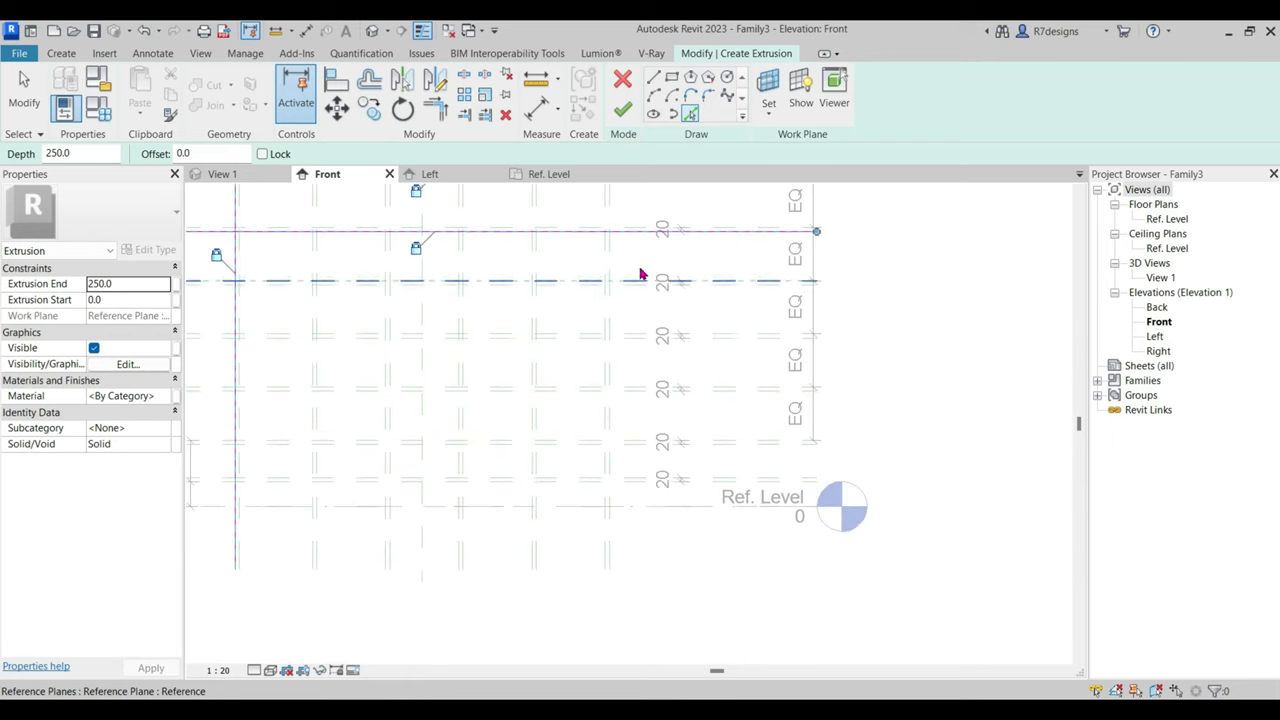
left_click(613, 257)
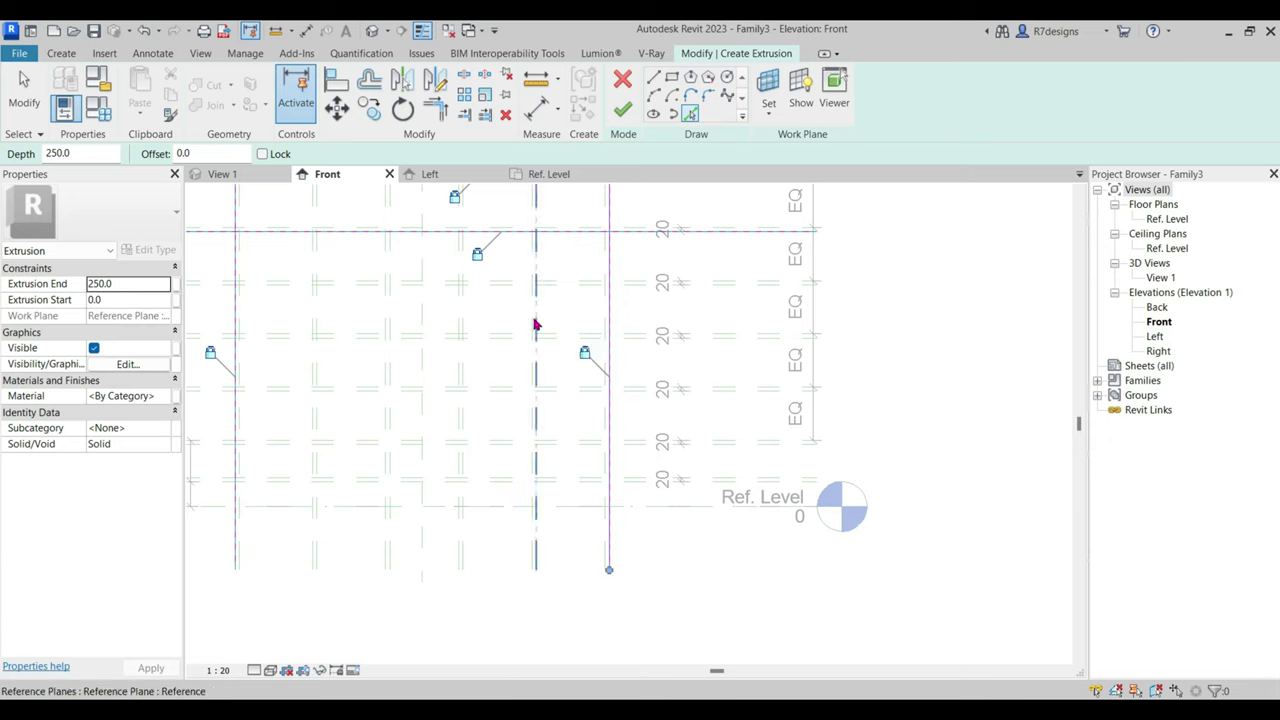
left_click(529, 318)
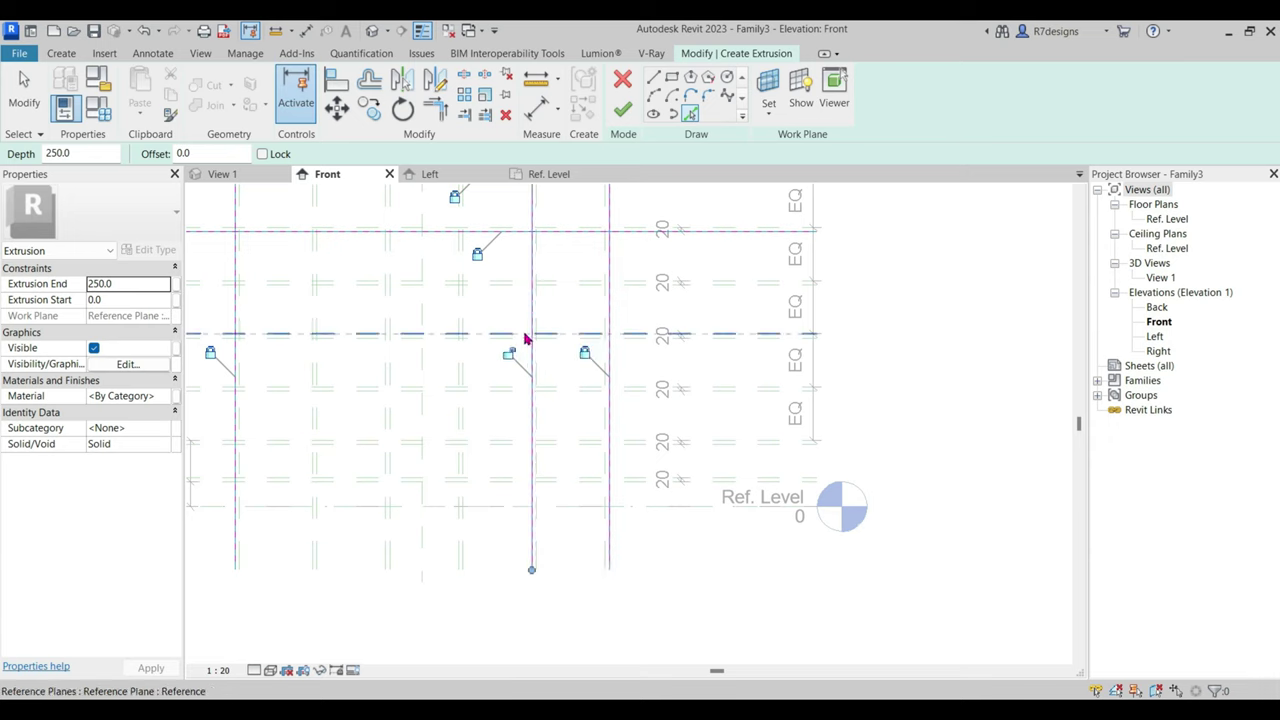
left_click(505, 443)
scroll(290, 500, "up", 1)
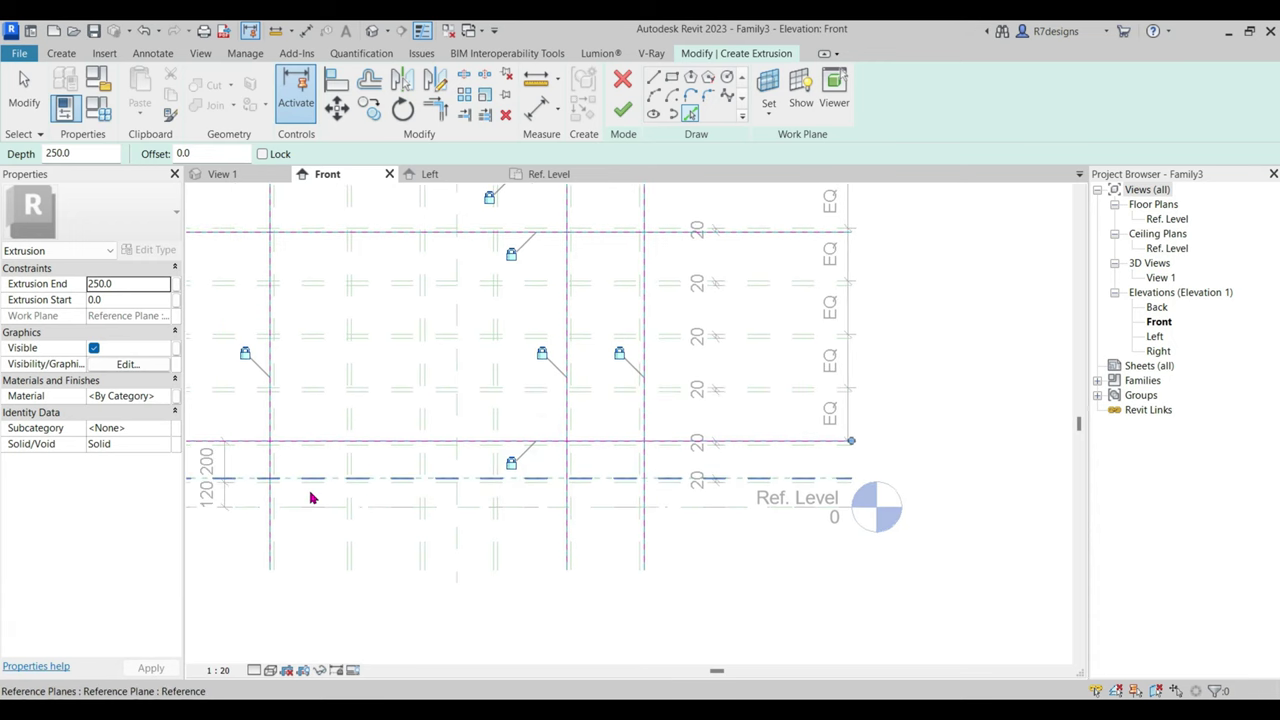
scroll(308, 502, "up", 1)
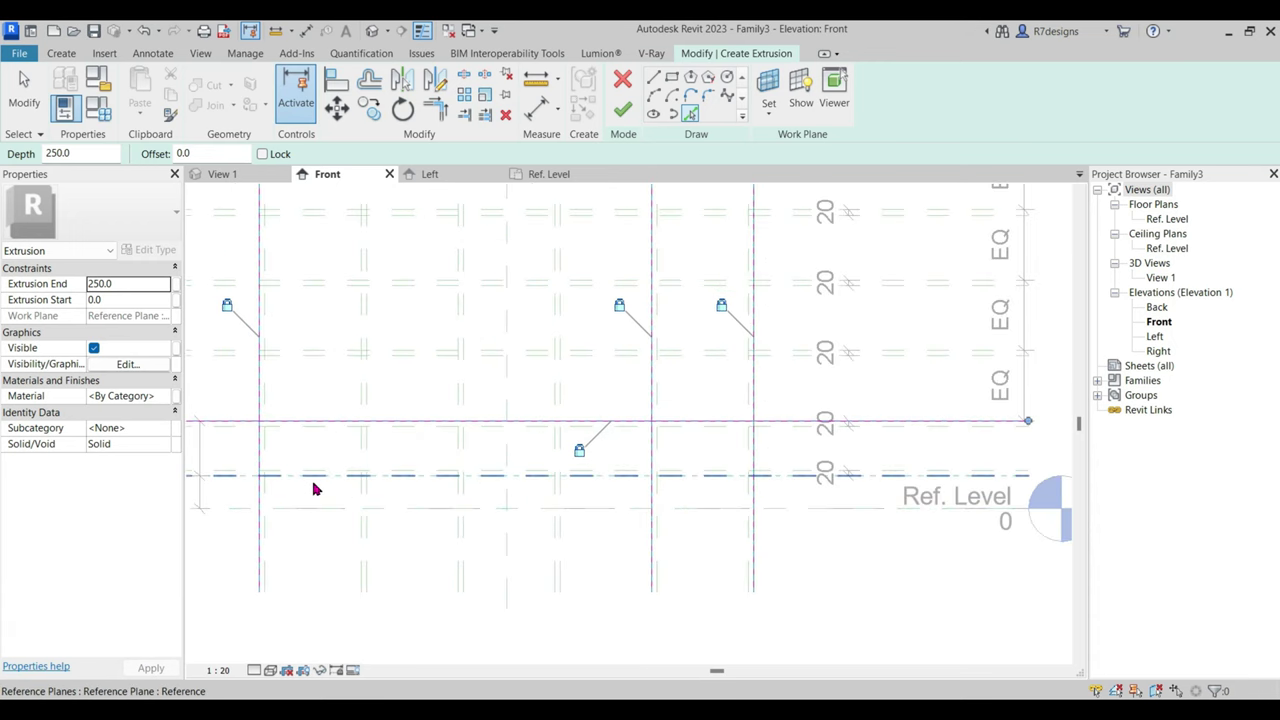
left_click(313, 483)
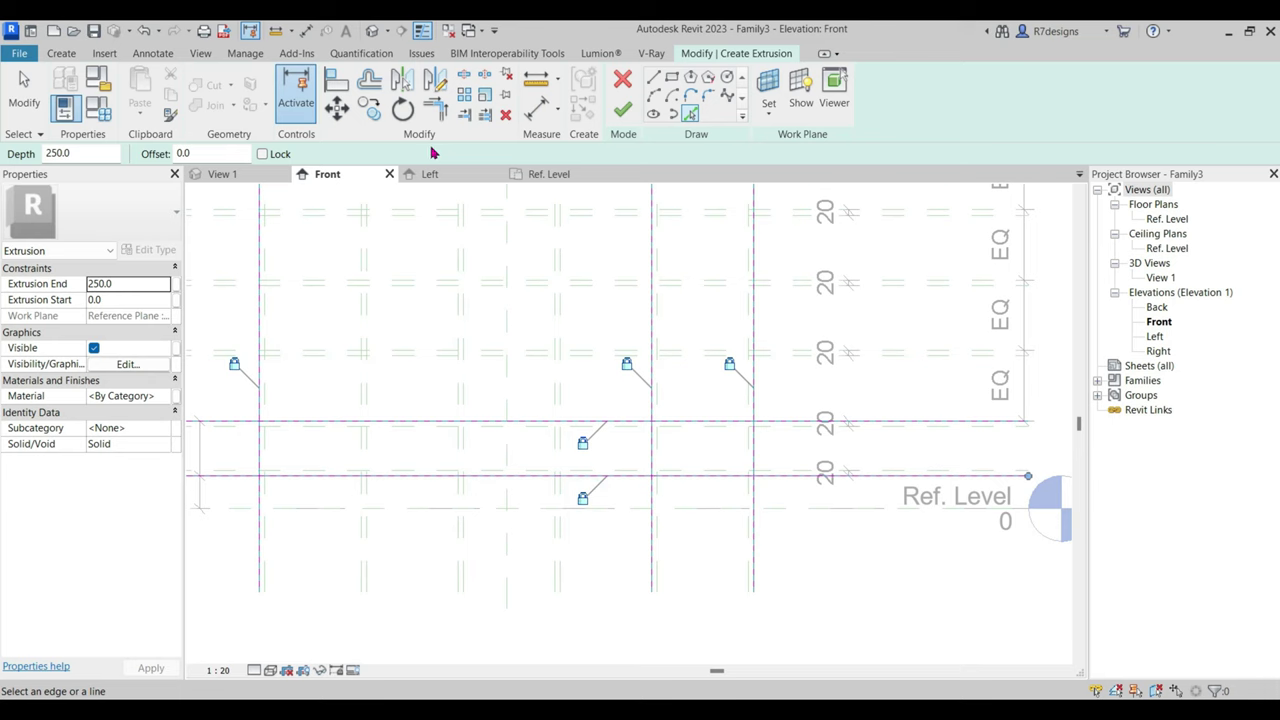
Trim the sketch lines pairwise into corners to close the frame profile cleanly.
left_click(463, 74)
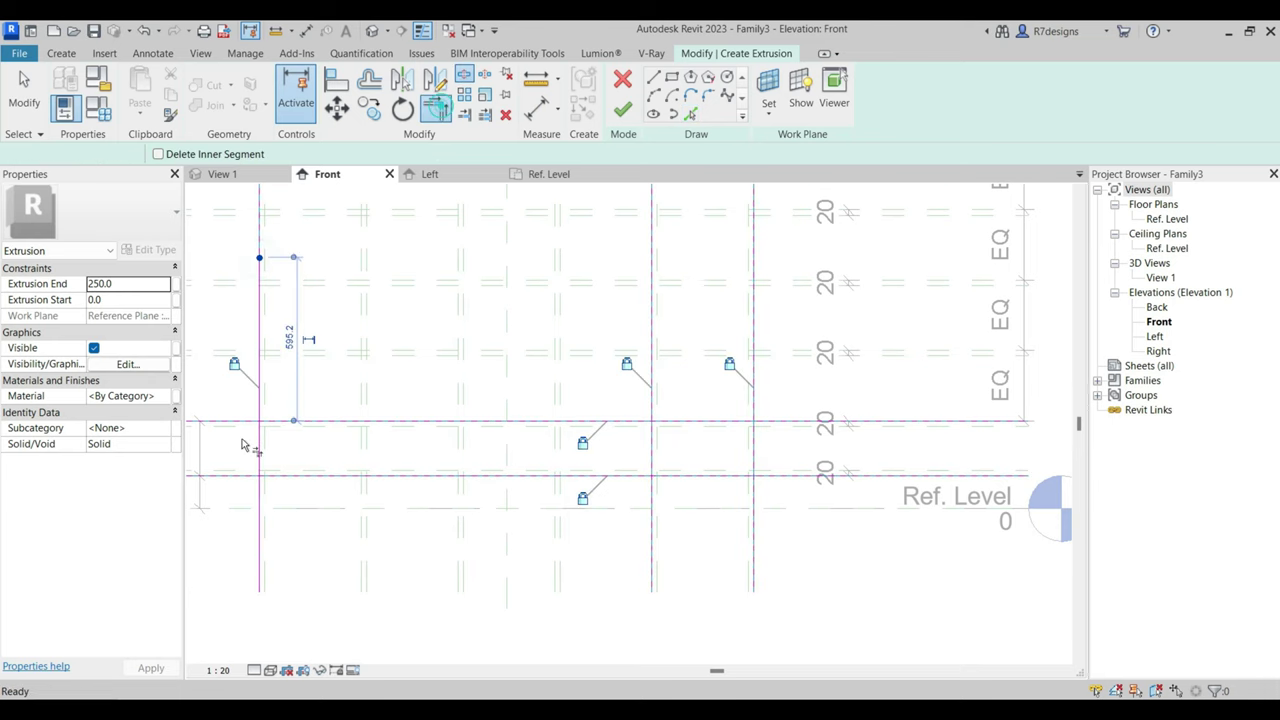
left_click(285, 440)
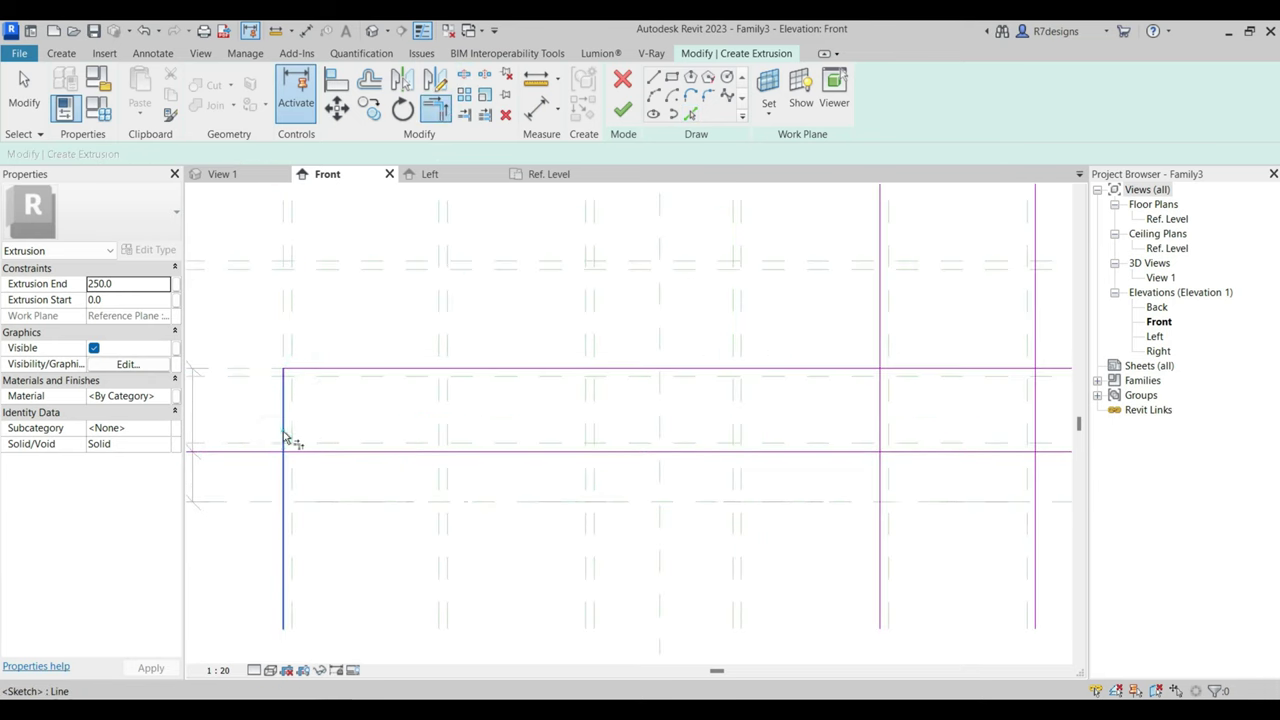
scroll(300, 448, "down", 2)
scroll(586, 429, "up", 5)
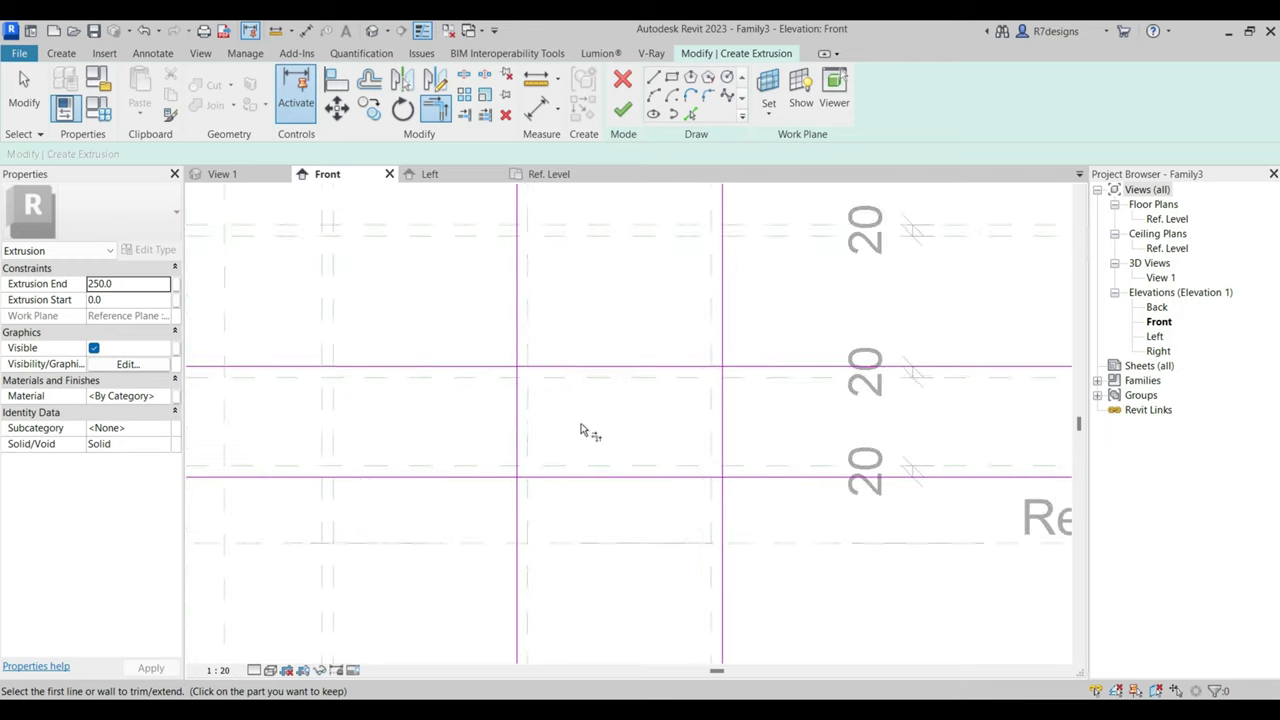
left_click(513, 349)
scroll(665, 460, "down", 3)
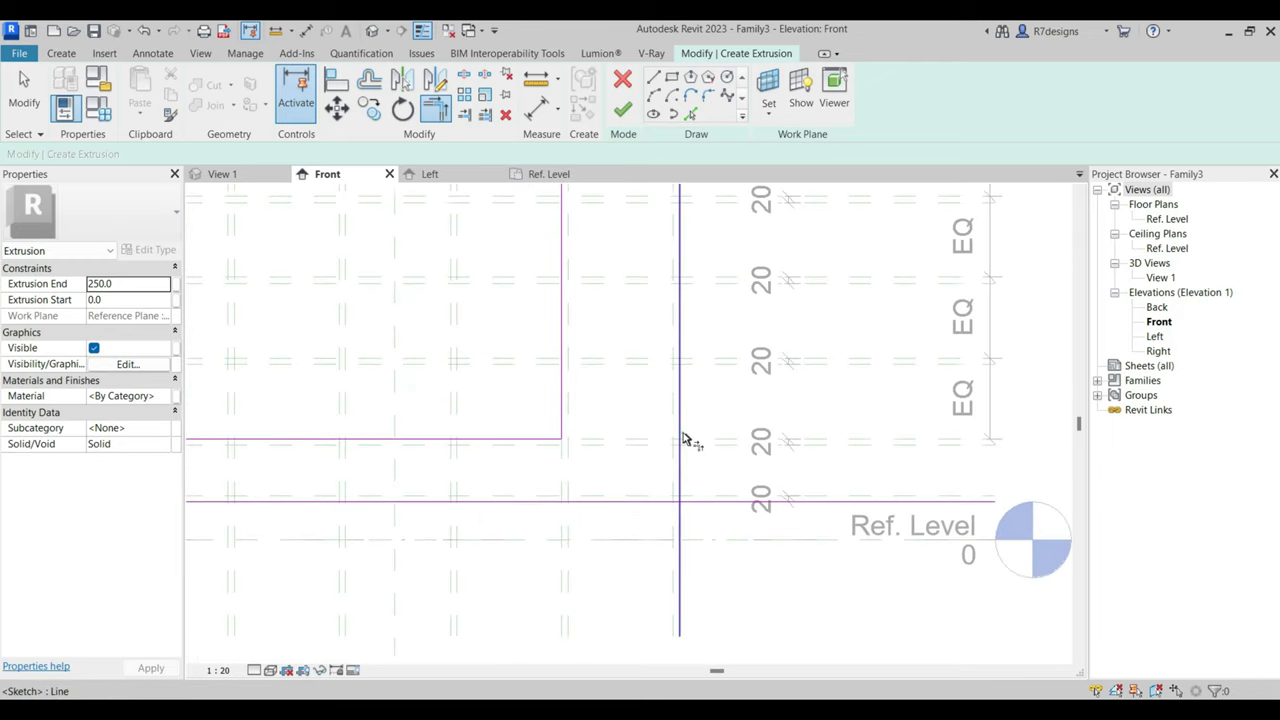
left_click(660, 501)
scroll(609, 391, "down", 2)
left_click(605, 404)
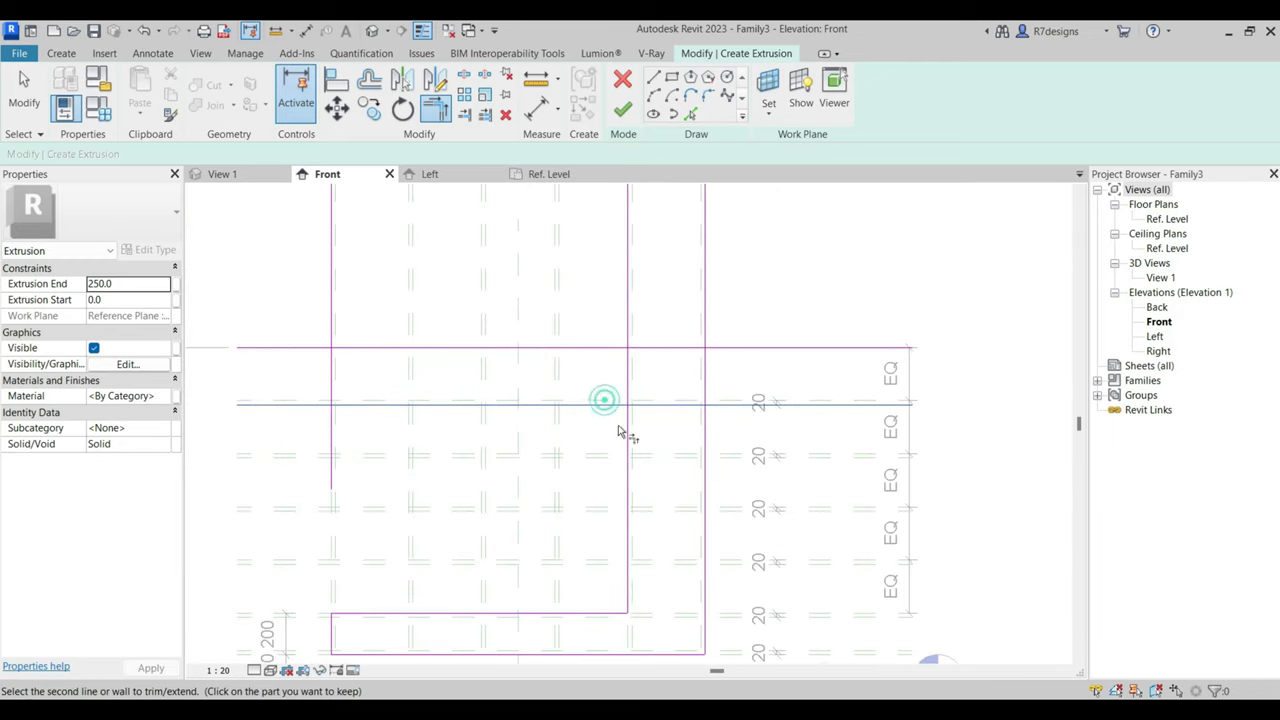
left_click(665, 349)
left_click(705, 414)
left_click(333, 368)
left_click(347, 349)
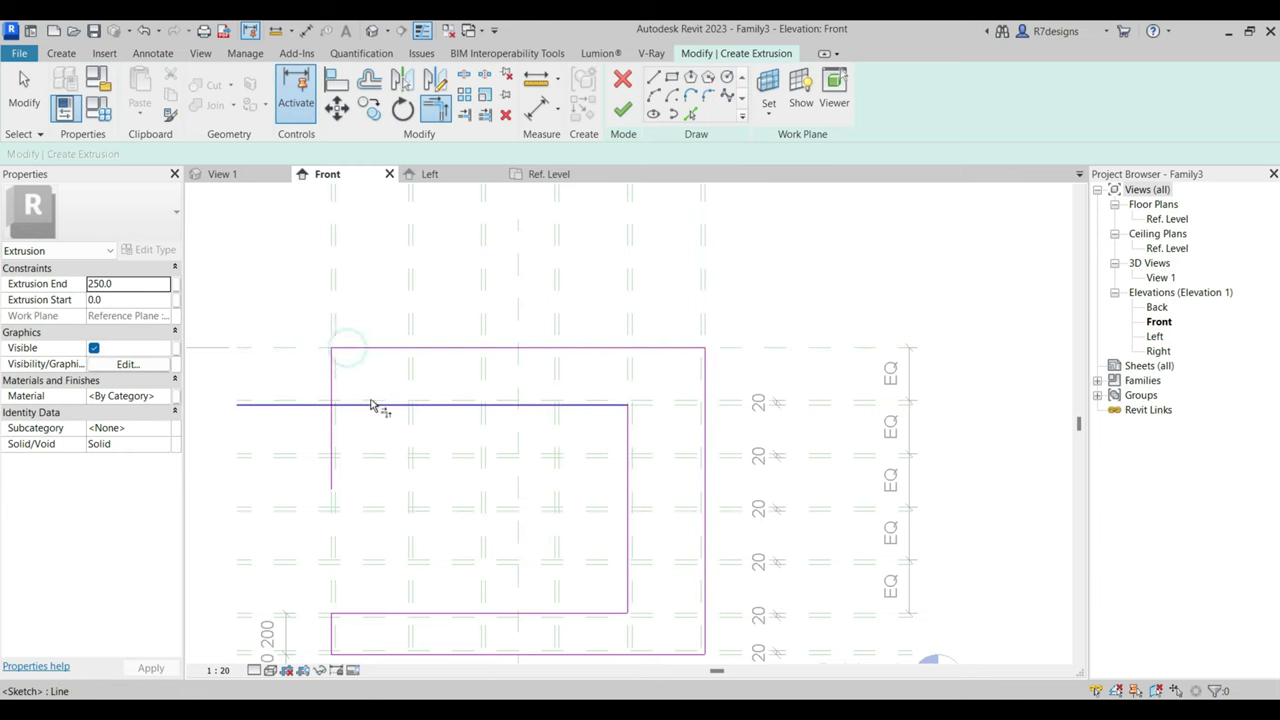
left_click(370, 404)
left_click(332, 385)
Finish the frame extrusion and, in the Ref. Level plan, cut its depth to end at 20.
left_click(622, 113)
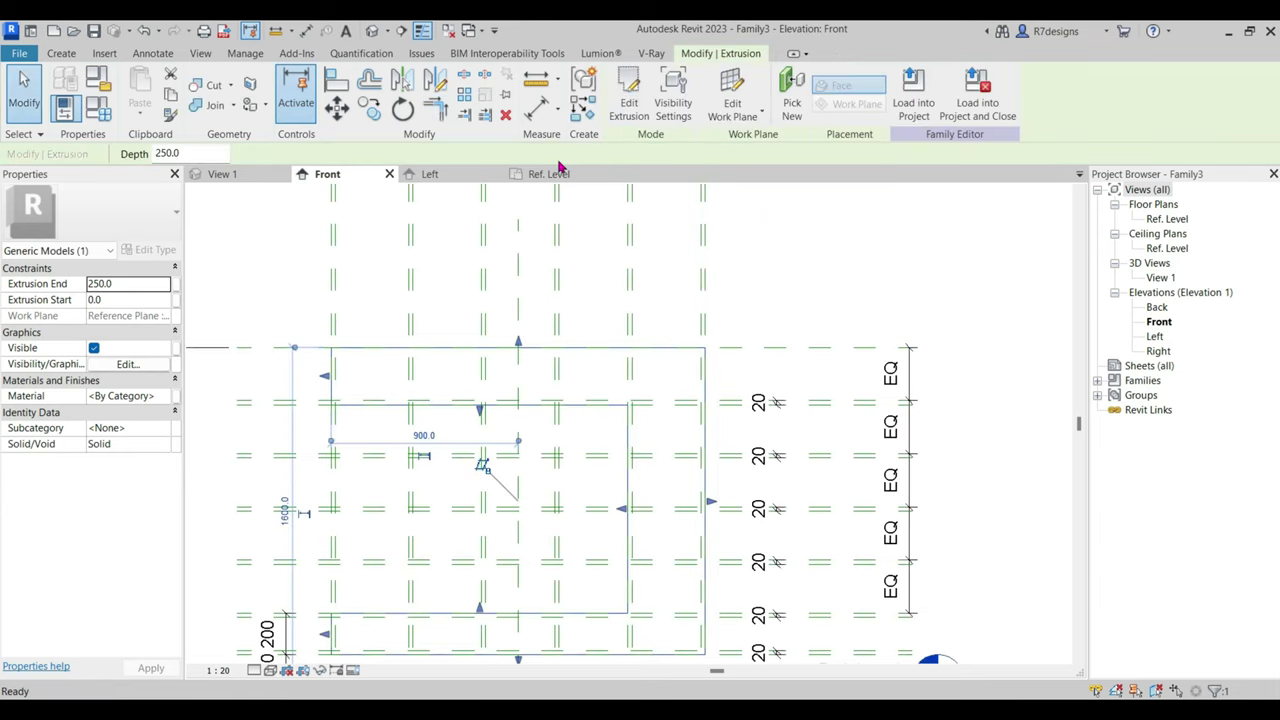
left_click(545, 174)
scroll(586, 457, "up", 2)
scroll(651, 497, "up", 2)
scroll(632, 605, "up", 2)
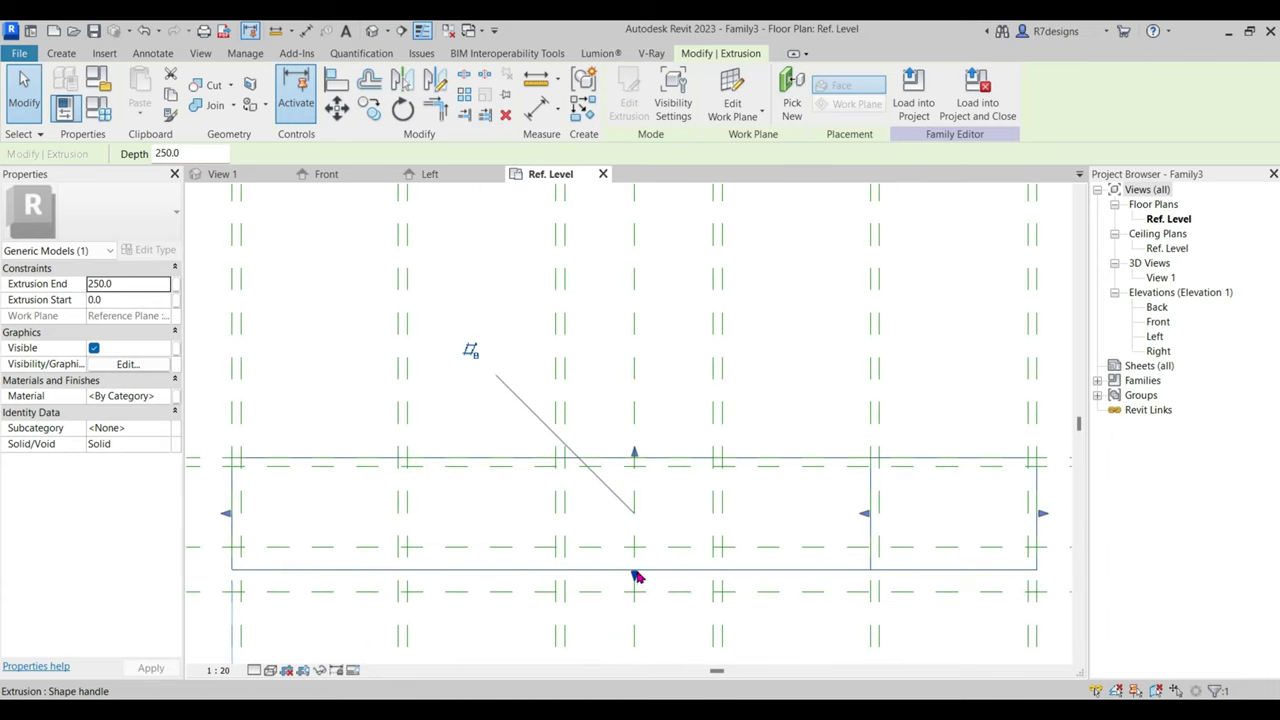
left_click_drag(634, 579, 640, 474)
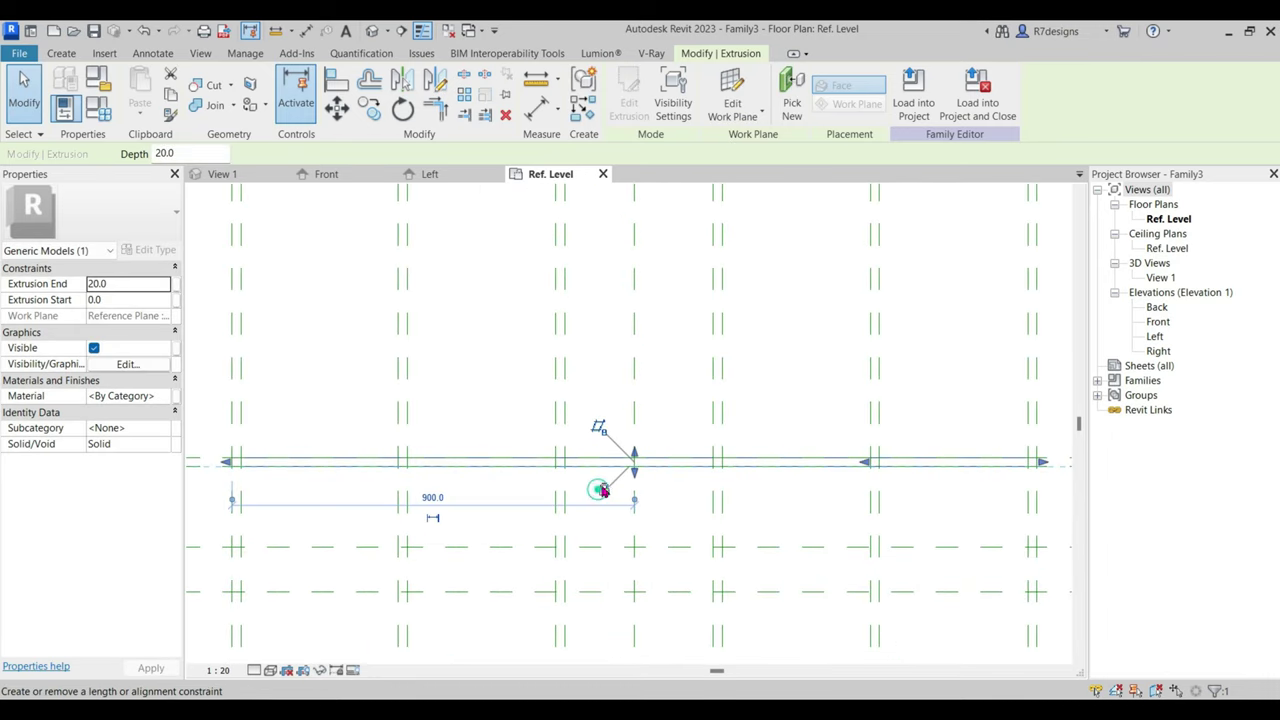
left_click(670, 370)
Return to the Front elevation view.
left_click(331, 172)
scroll(656, 484, "down", 1)
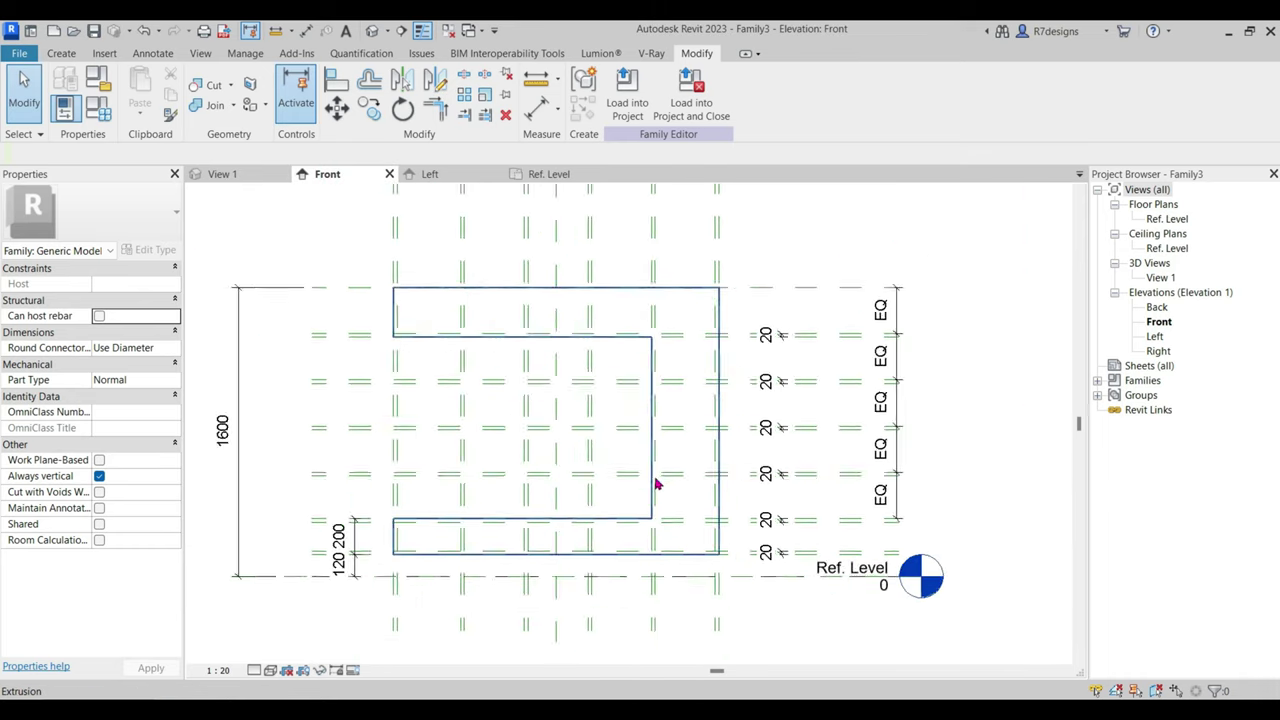
scroll(578, 538, "up", 2)
left_click(61, 53)
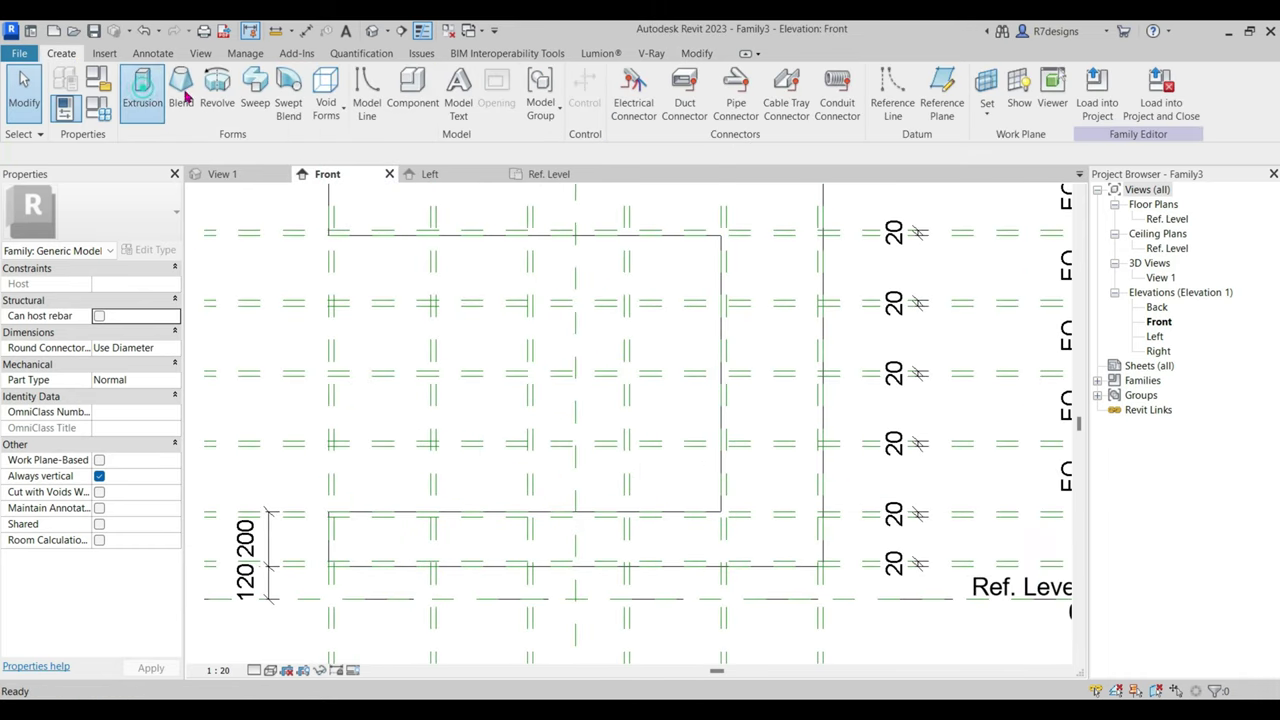
Start a new extrusion and draw the 1800 × 200 outer rectangle, locked to its reference plane.
left_click(140, 95)
left_click(671, 77)
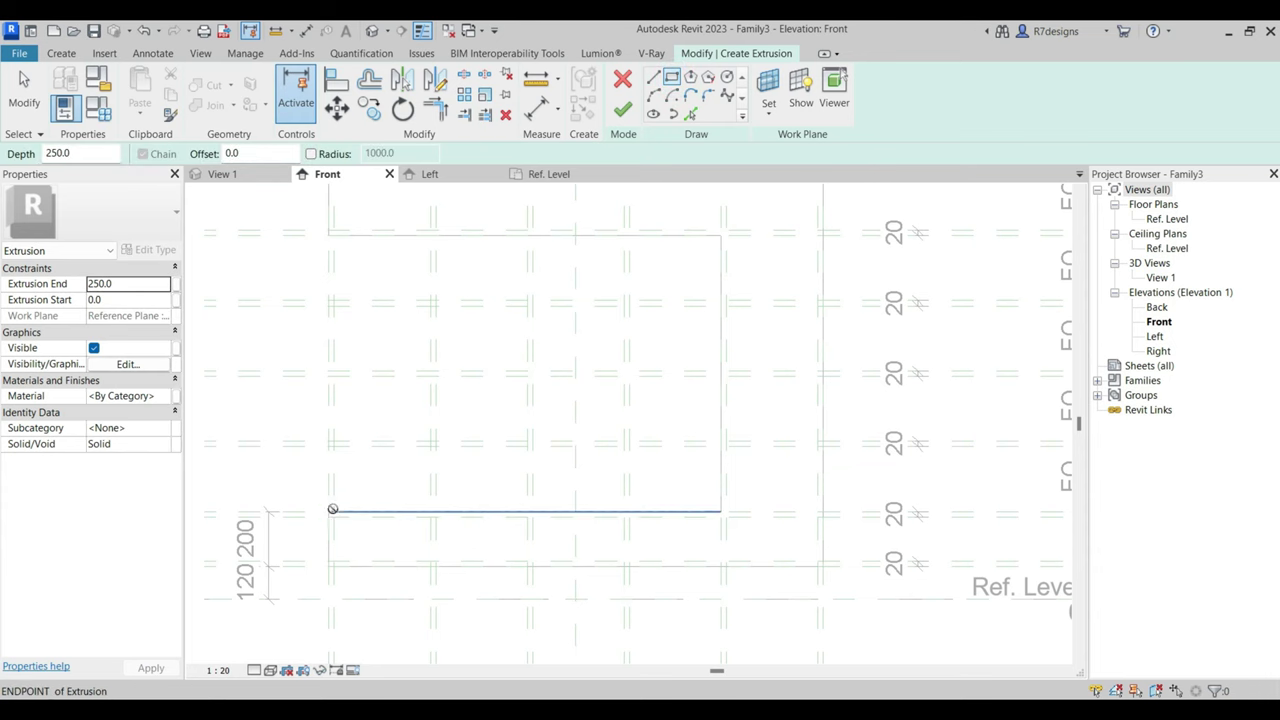
left_click(329, 512)
left_click(822, 566)
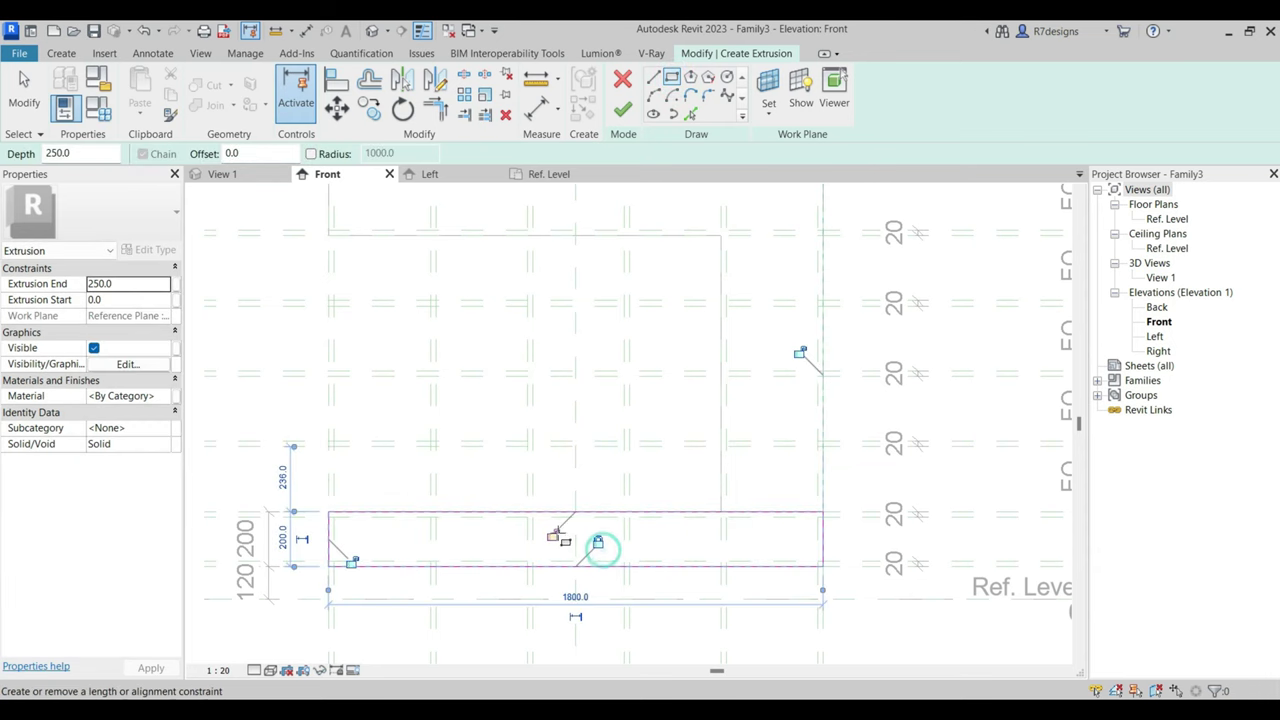
left_click(799, 352)
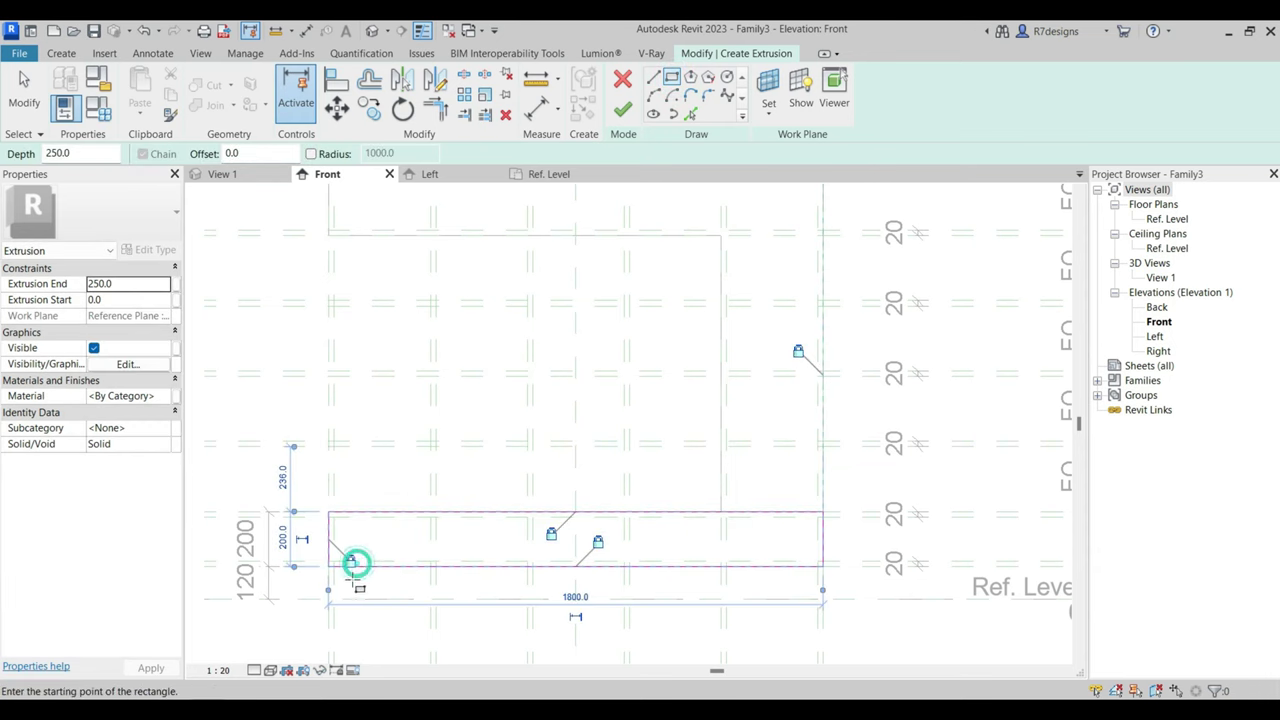
Draw the first two 160-high openings (352 × 160 and 332 × 160) between the reference planes.
scroll(357, 563, "up", 3)
left_click(320, 470)
left_click(489, 547)
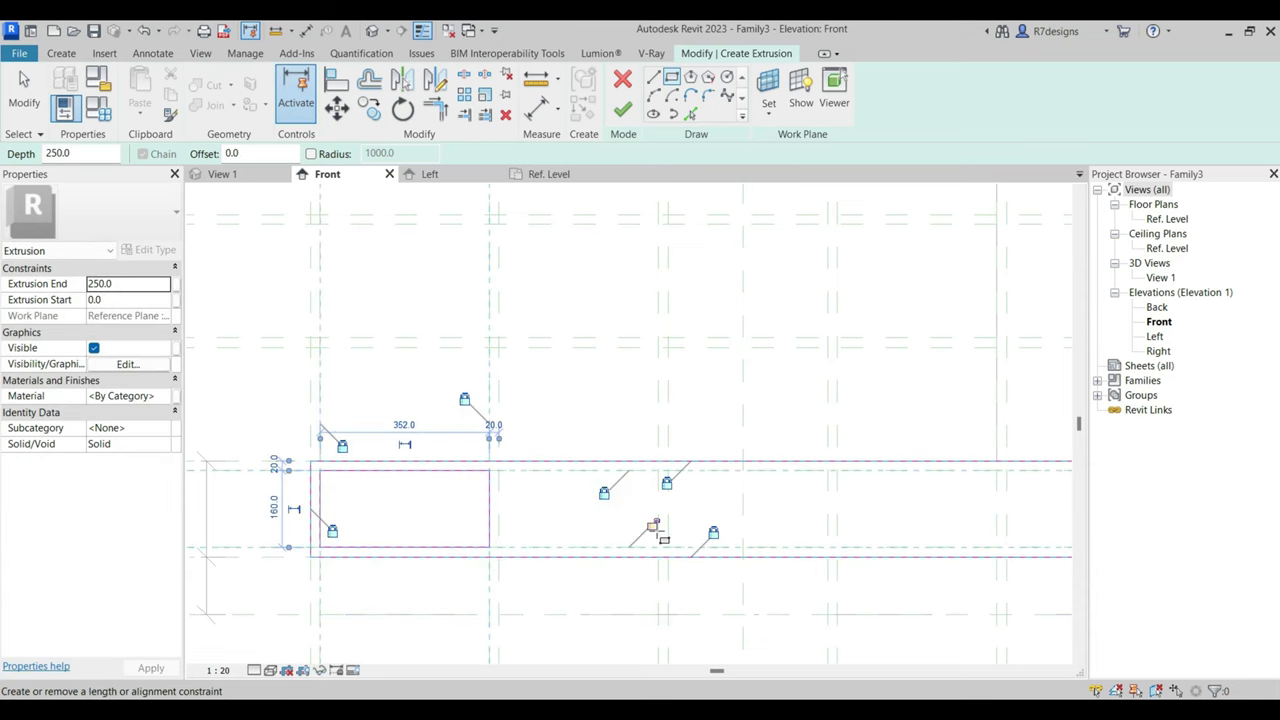
left_click(498, 470)
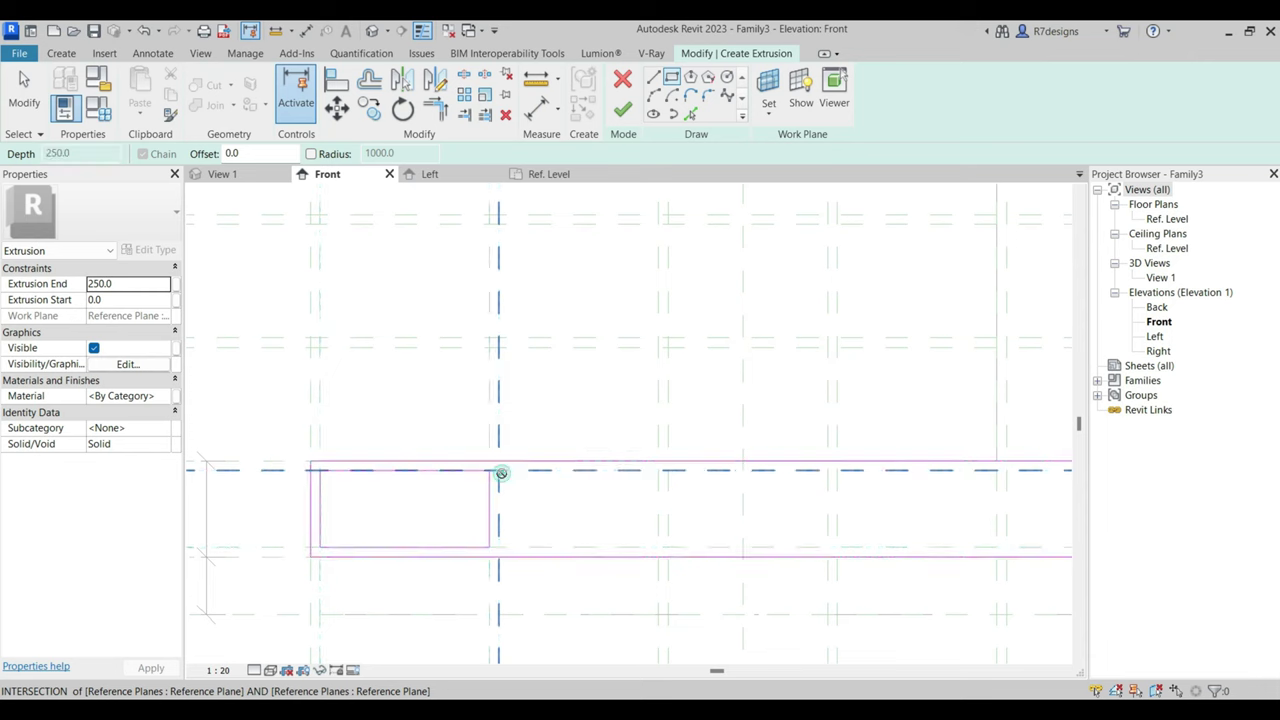
left_click(658, 547)
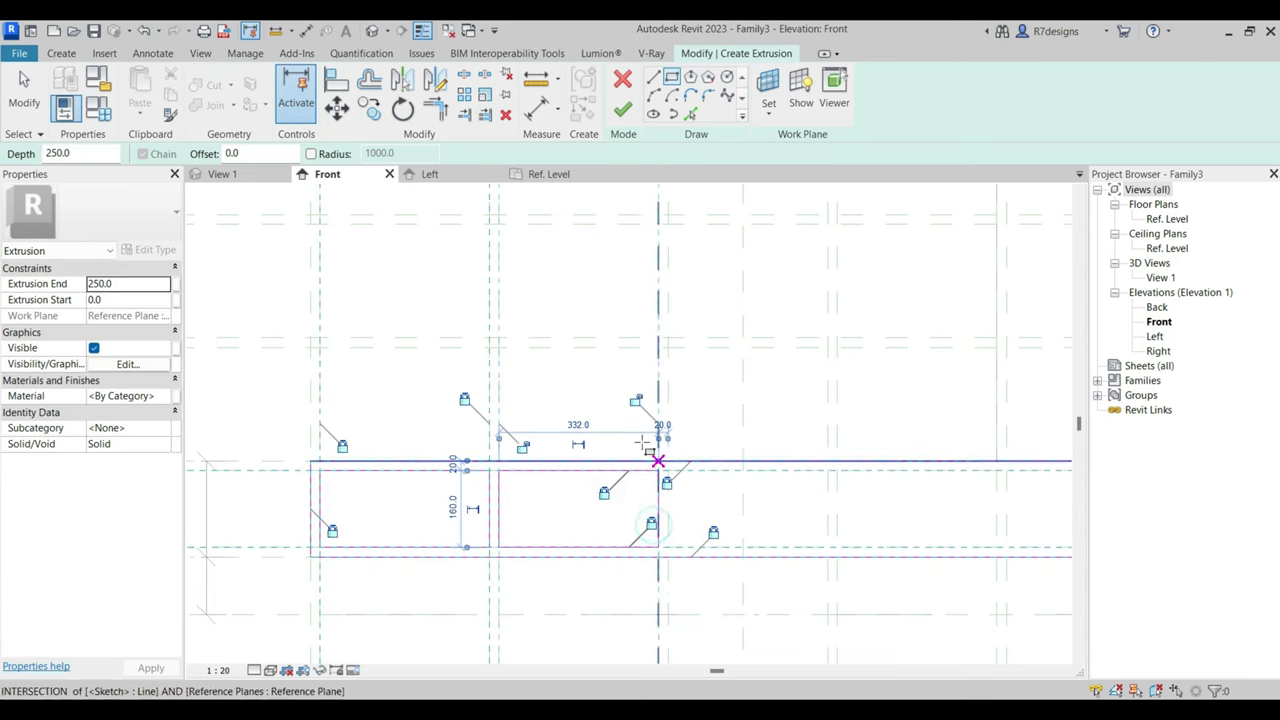
left_click(633, 402)
scroll(729, 500, "up", 2)
scroll(700, 490, "up", 1)
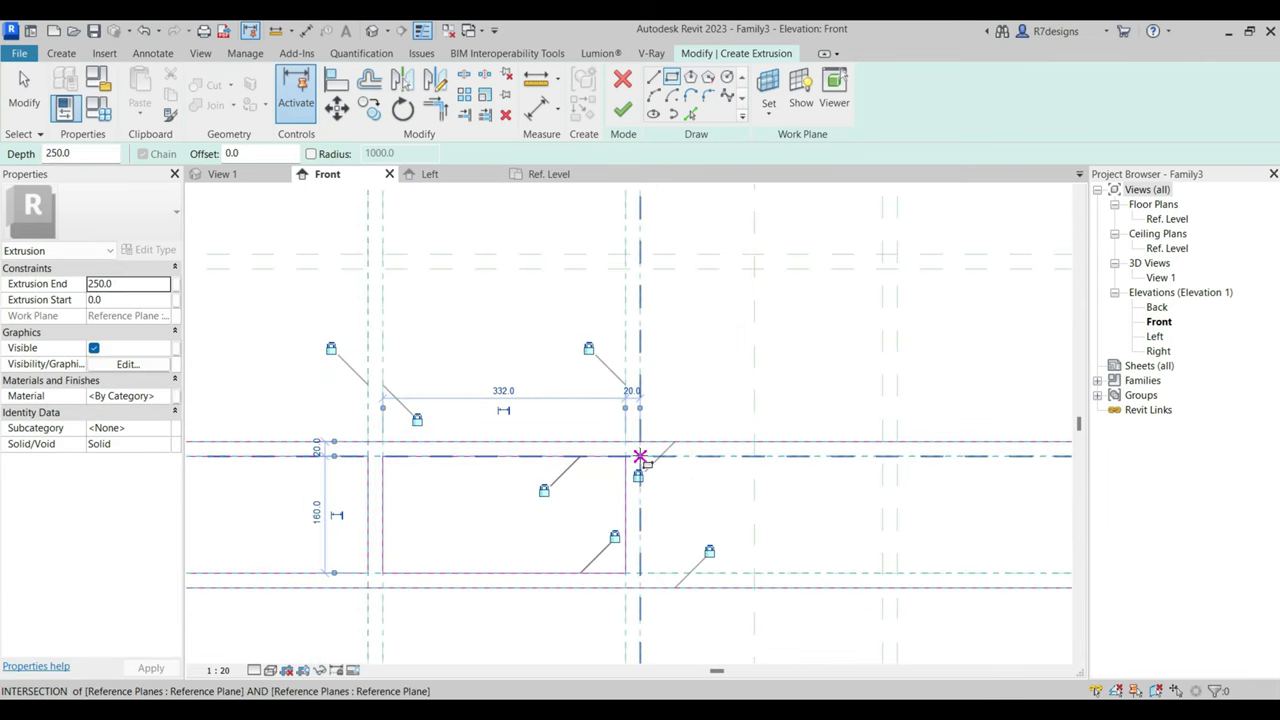
Draw the remaining three 160-high openings across the bottom strip up to its right end.
left_click(640, 456)
left_click(881, 572)
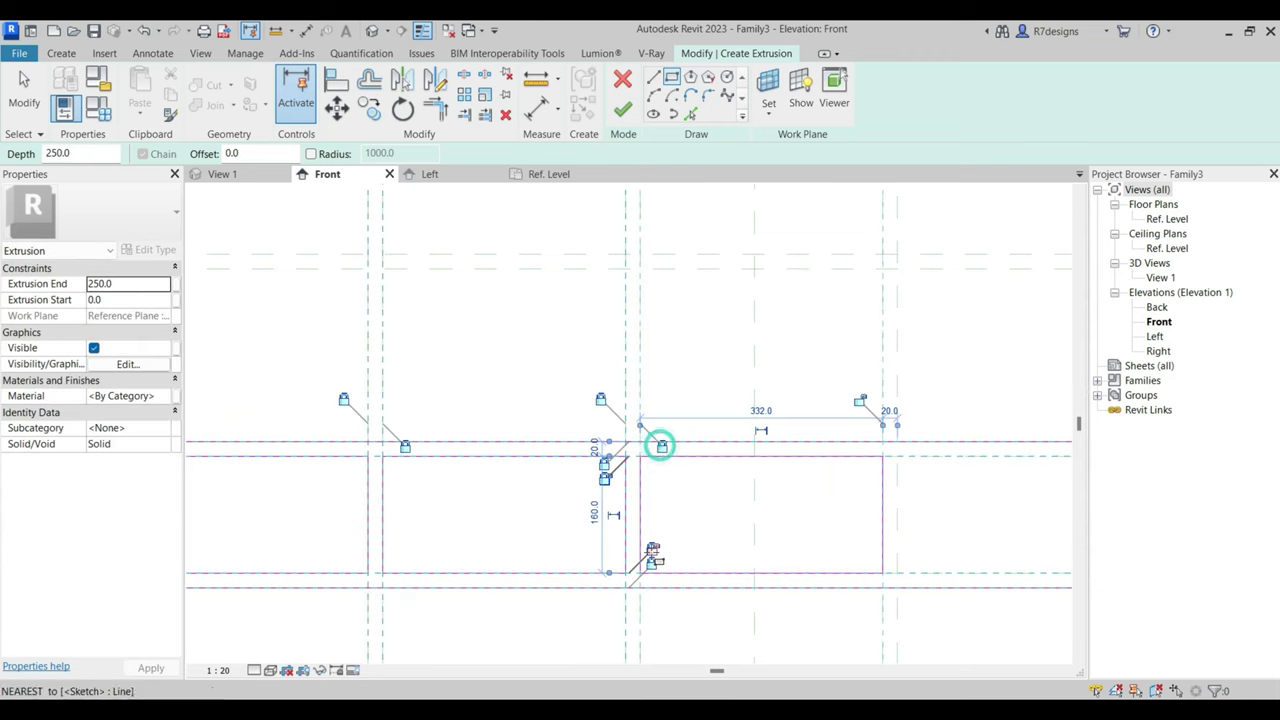
scroll(485, 455, "down", 2)
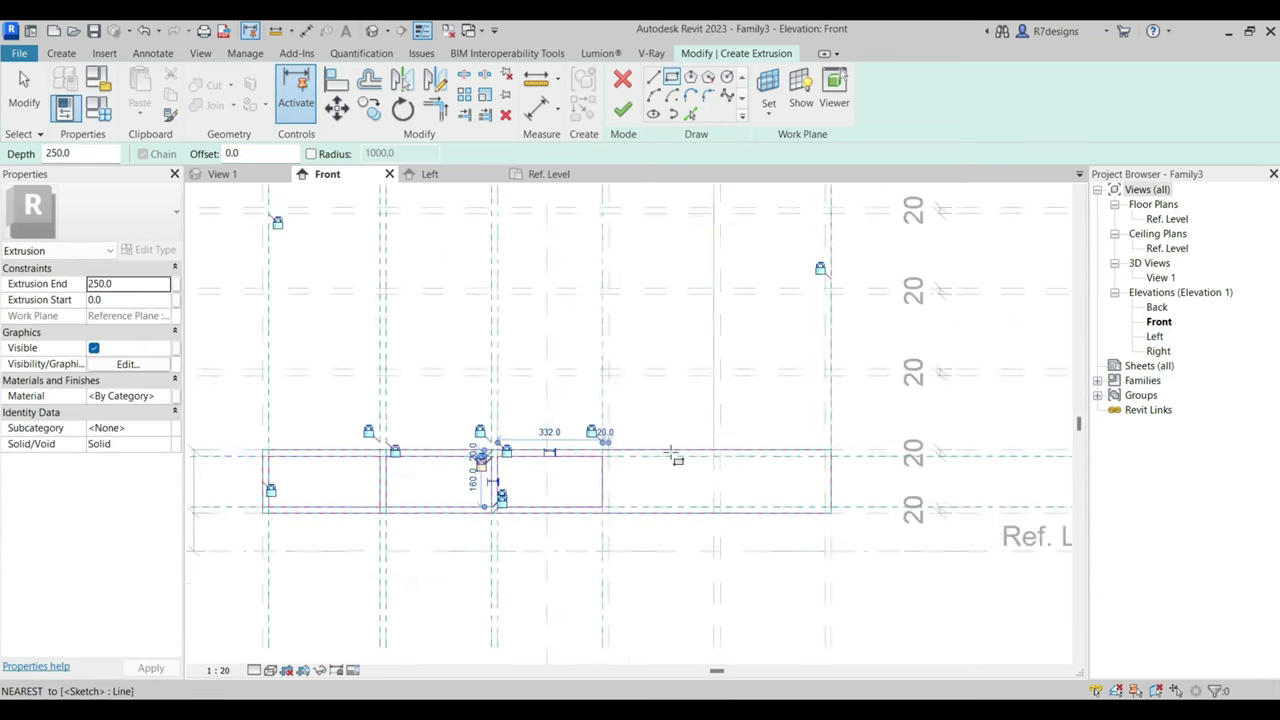
scroll(555, 463, "up", 1)
left_click(540, 460)
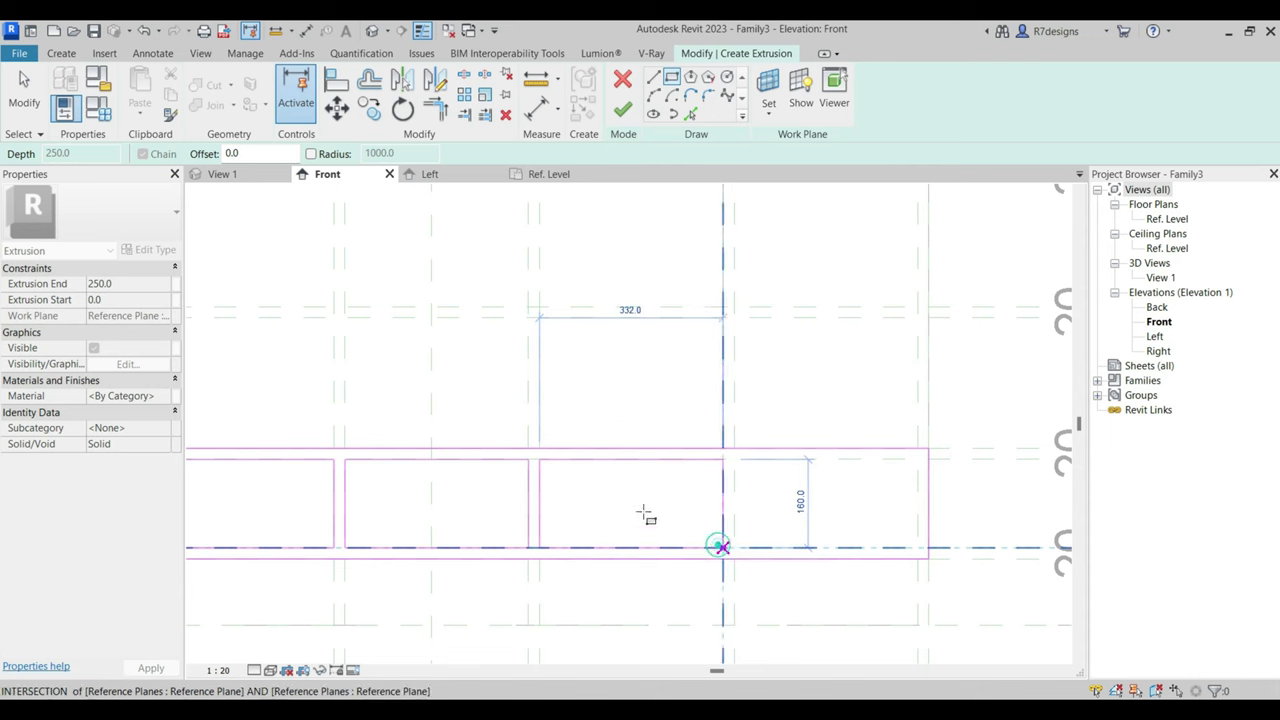
left_click(722, 548)
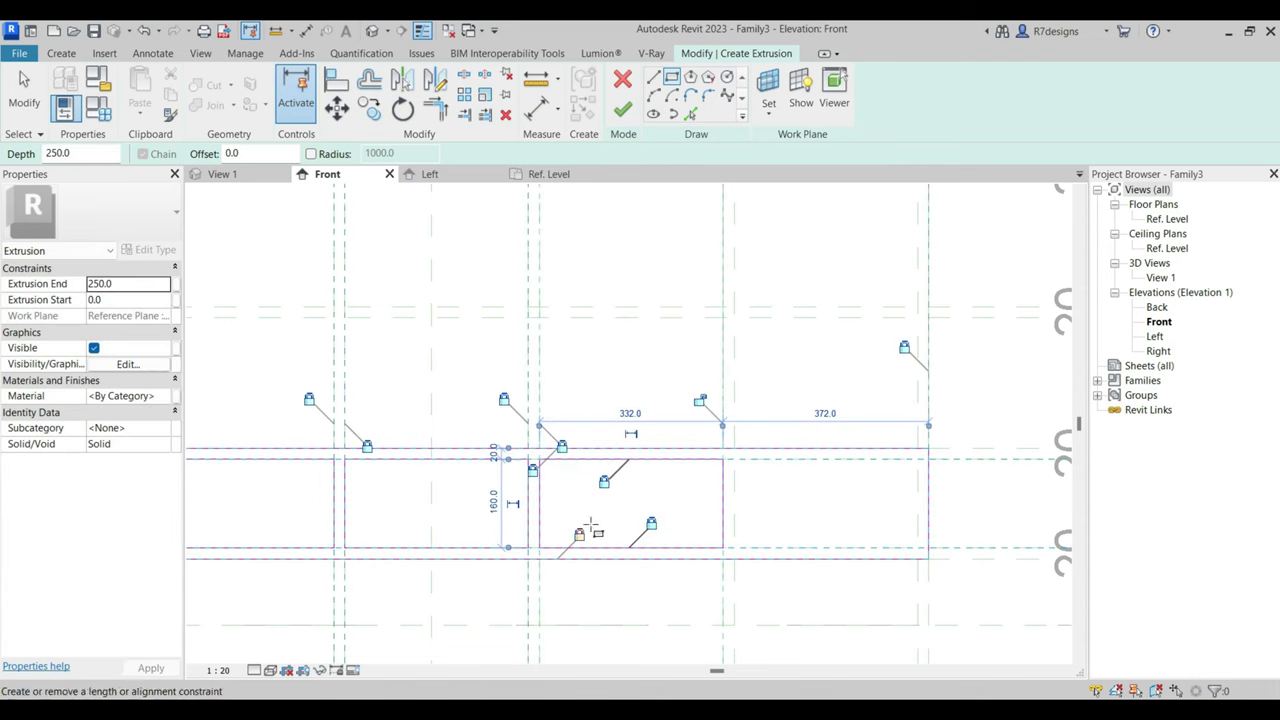
left_click(734, 460)
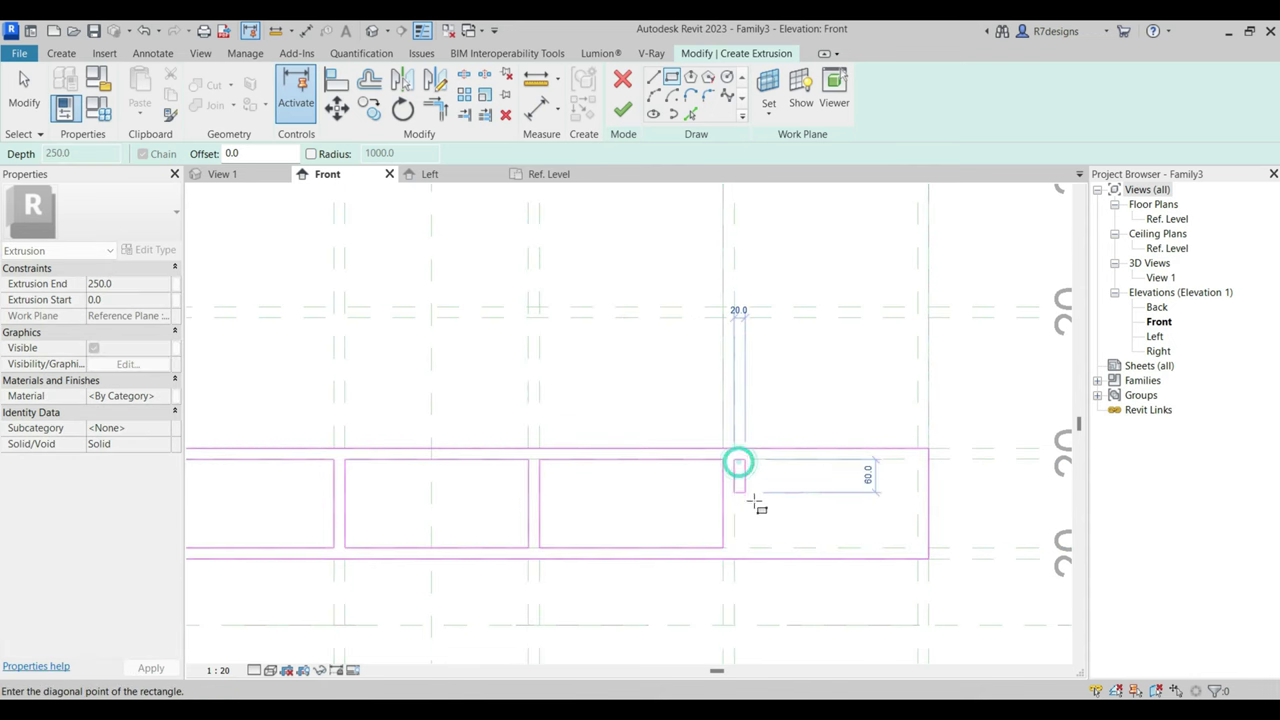
left_click(918, 548)
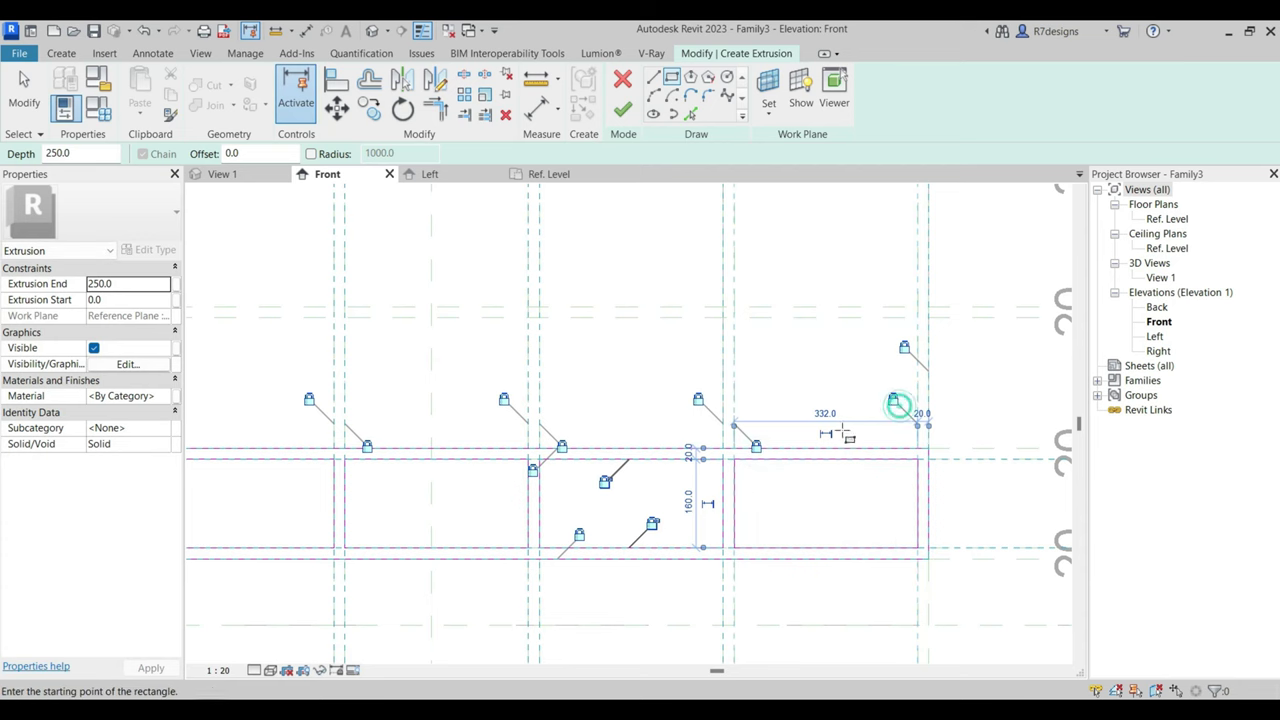
scroll(620, 505, "down", 3)
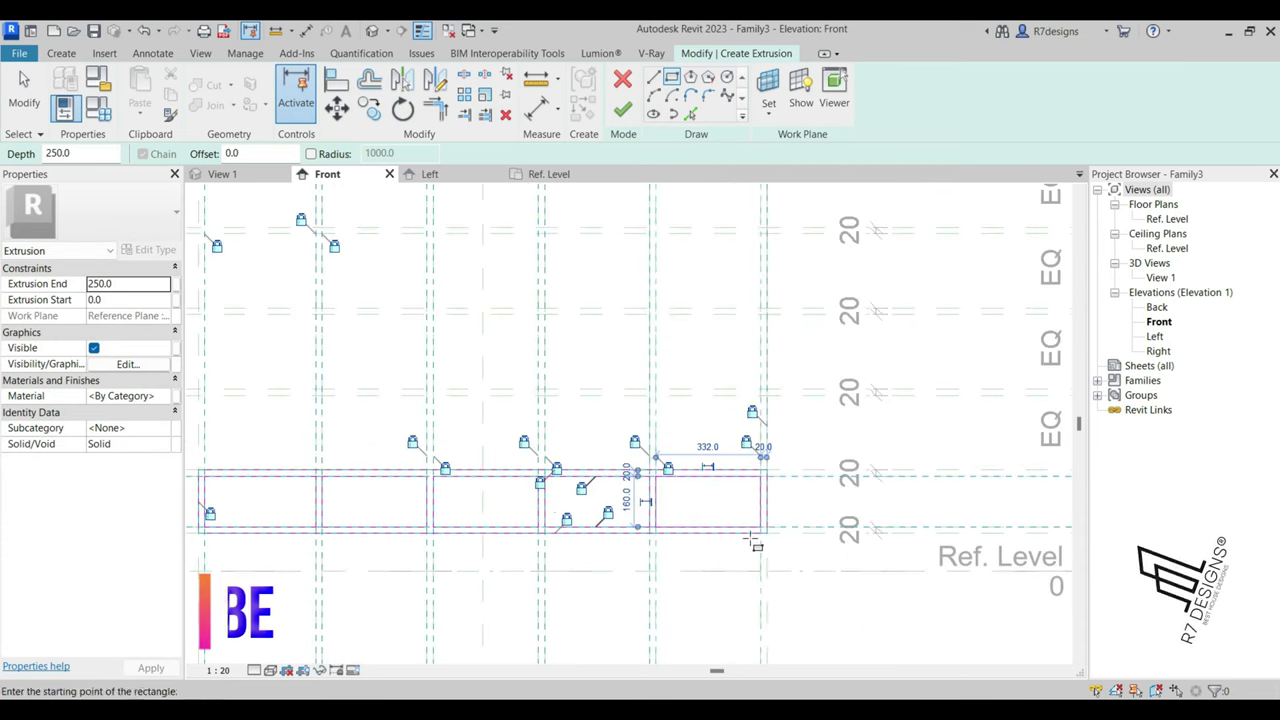
Finish the bottom panel extrusion and set its depth to run from 20 to 300.
left_click(622, 110)
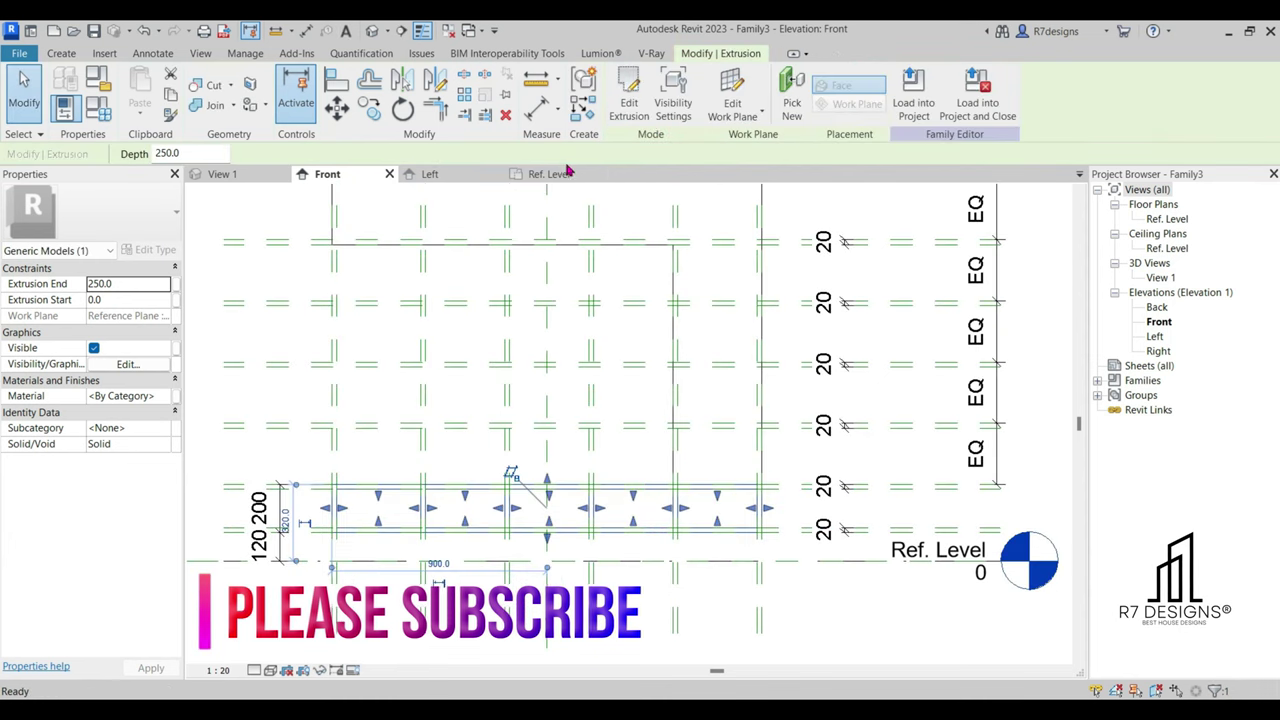
left_click(549, 174)
scroll(638, 460, "up", 1)
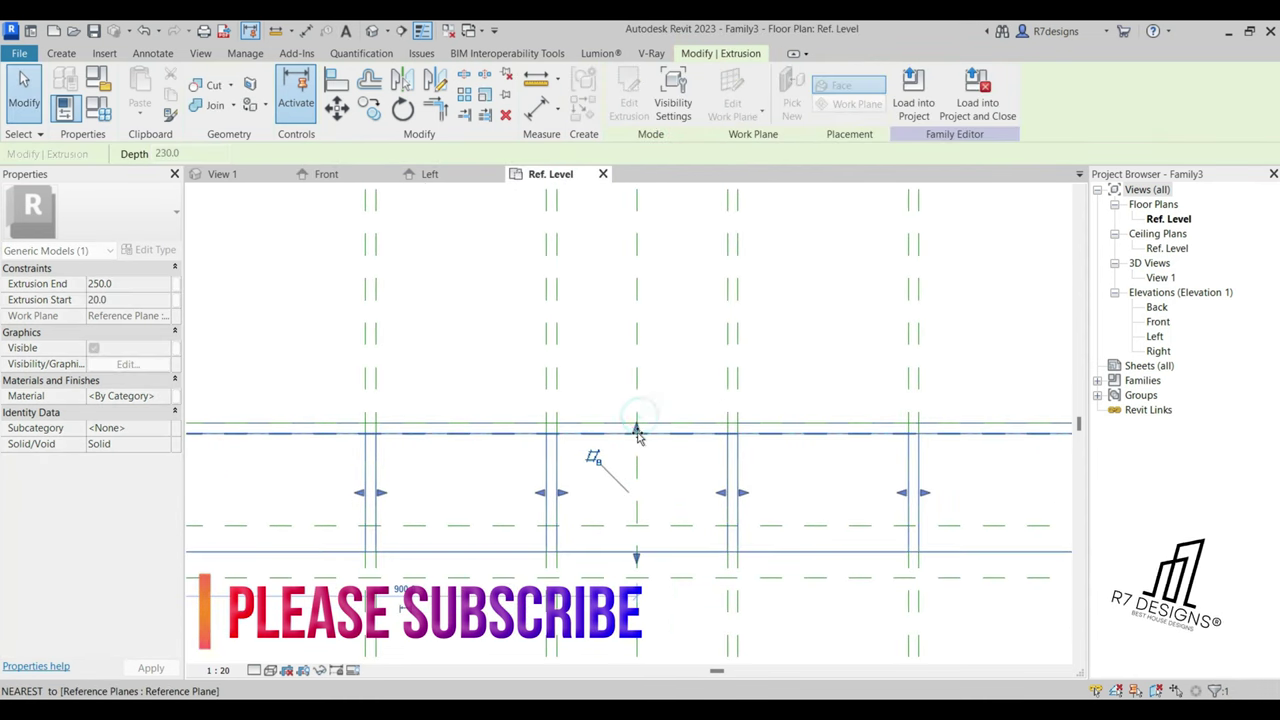
left_click_drag(634, 431, 636, 426)
left_click_drag(637, 559, 632, 600)
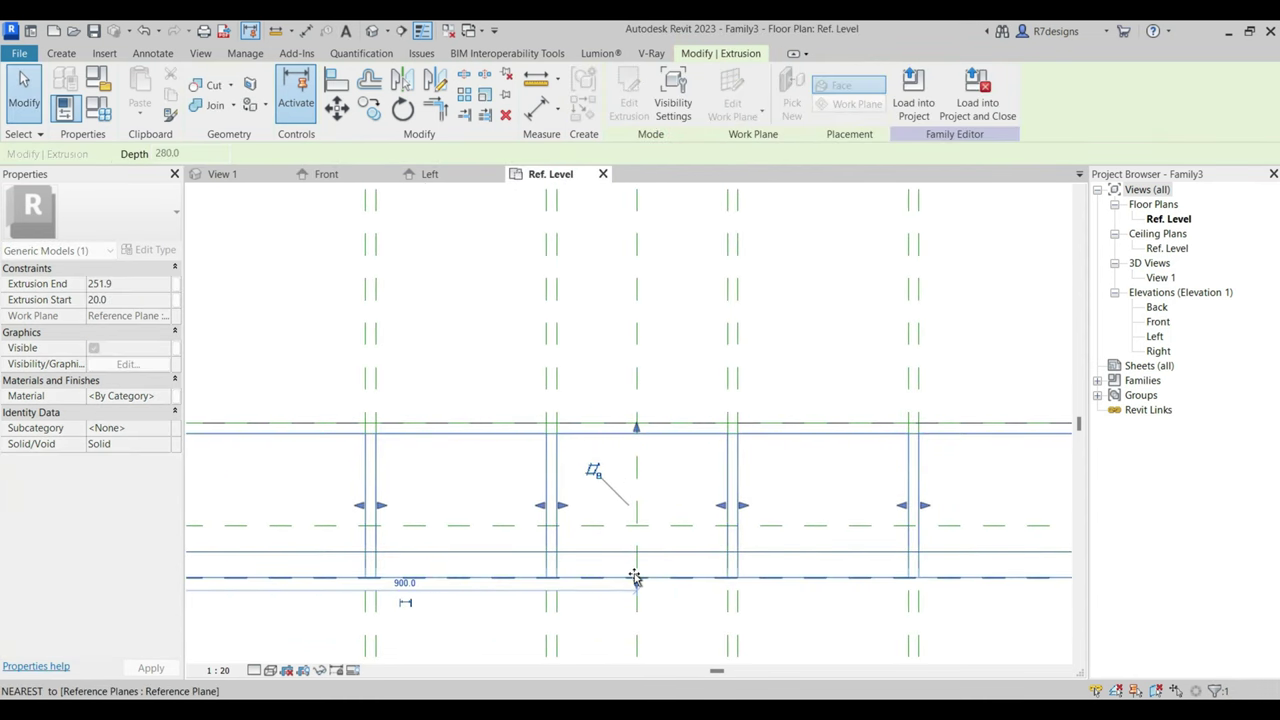
scroll(654, 414, "down", 1)
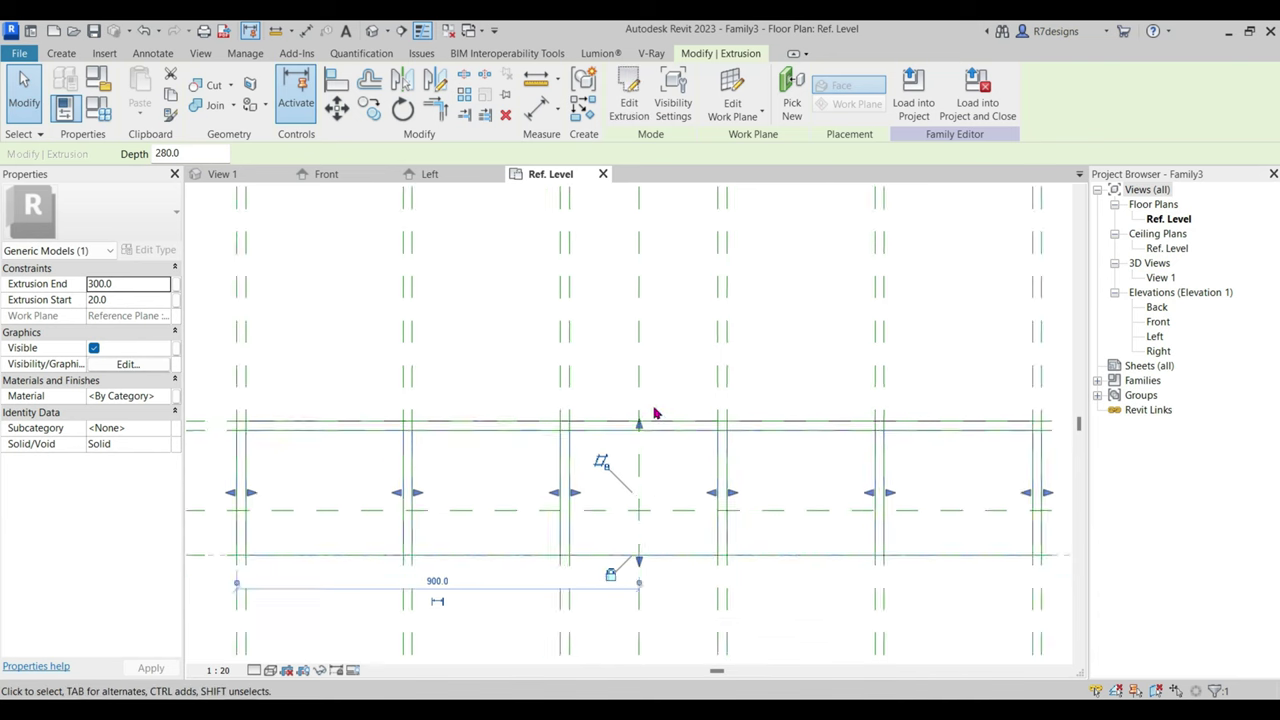
scroll(654, 414, "down", 2)
left_click(731, 558)
Back in the Front elevation, begin a new extrusion sketch.
left_click(335, 182)
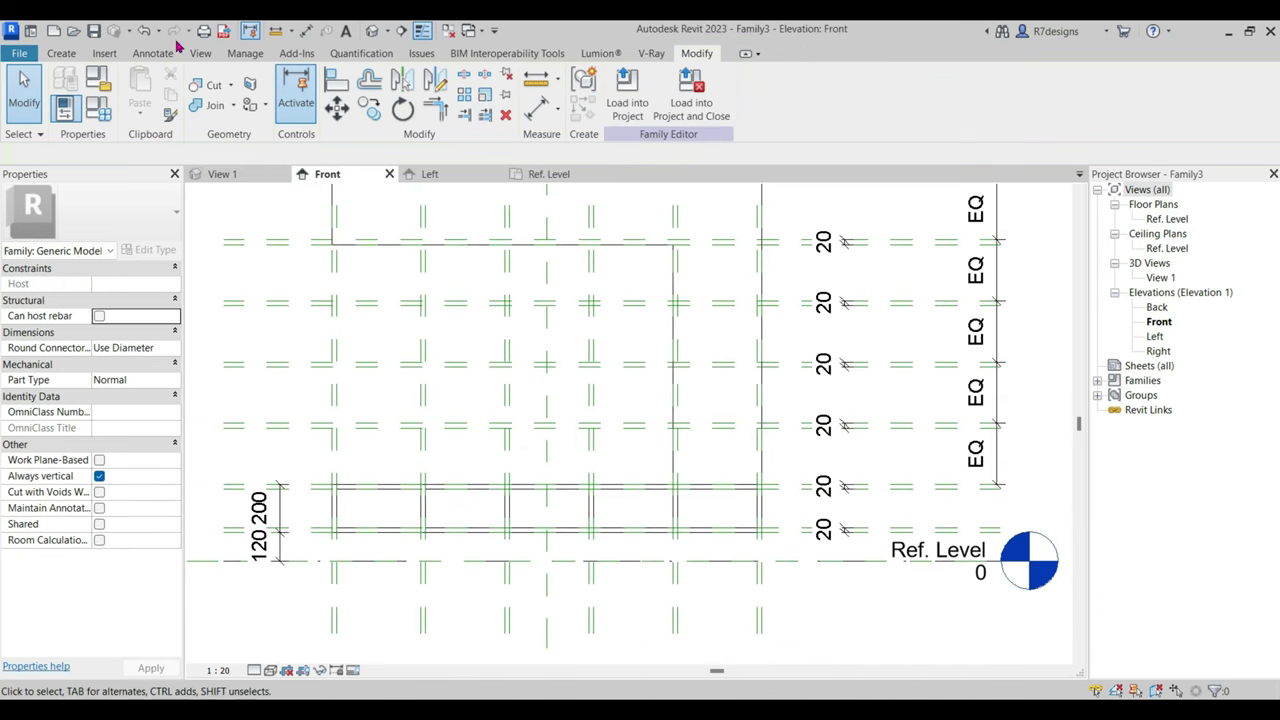
left_click(60, 53)
left_click(63, 90)
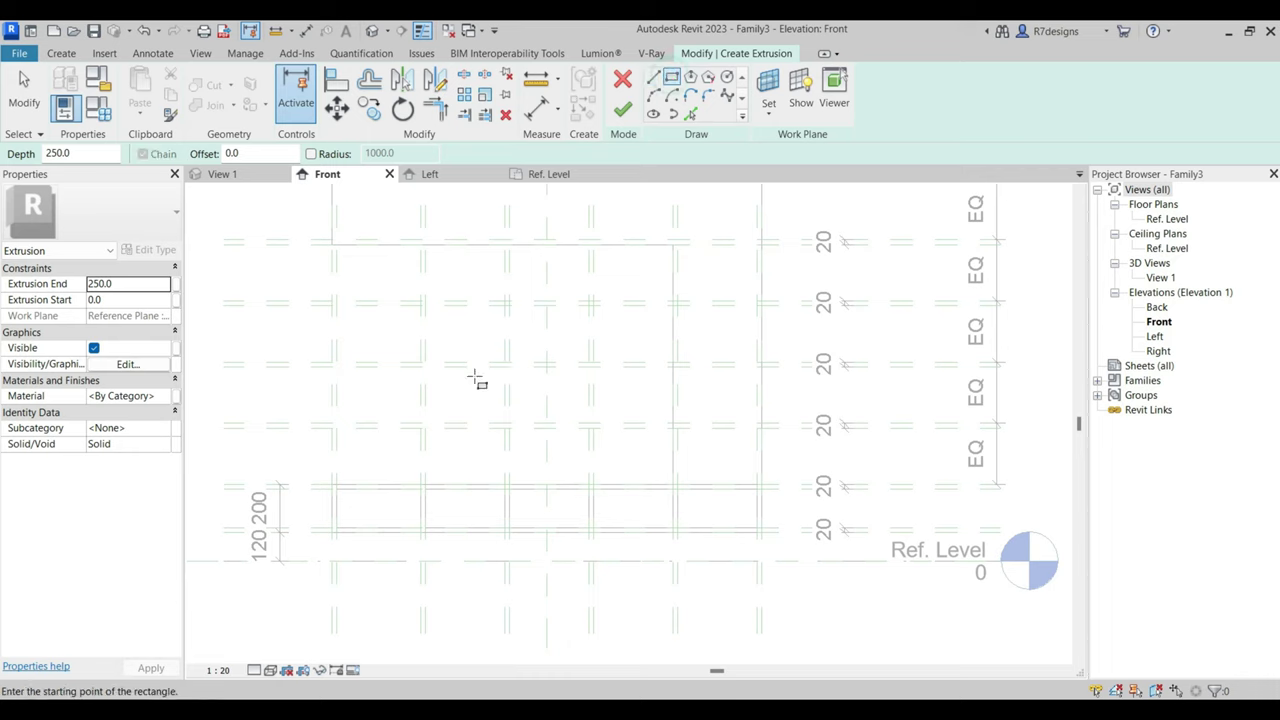
Sketch three thin shelf rectangles between the reference plane intersections.
scroll(440, 320, "up", 1)
scroll(420, 295, "up", 1)
scroll(385, 289, "up", 2)
scroll(357, 310, "up", 1)
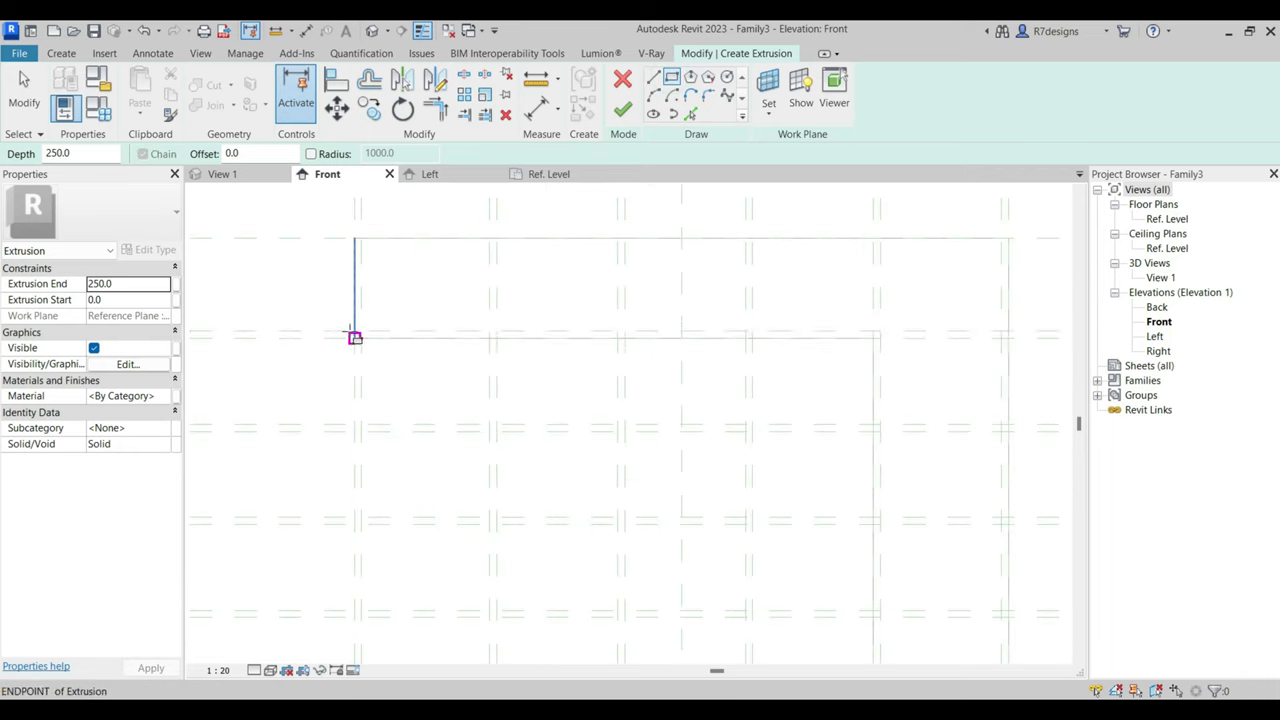
scroll(274, 329, "down", 2)
scroll(634, 325, "up", 4)
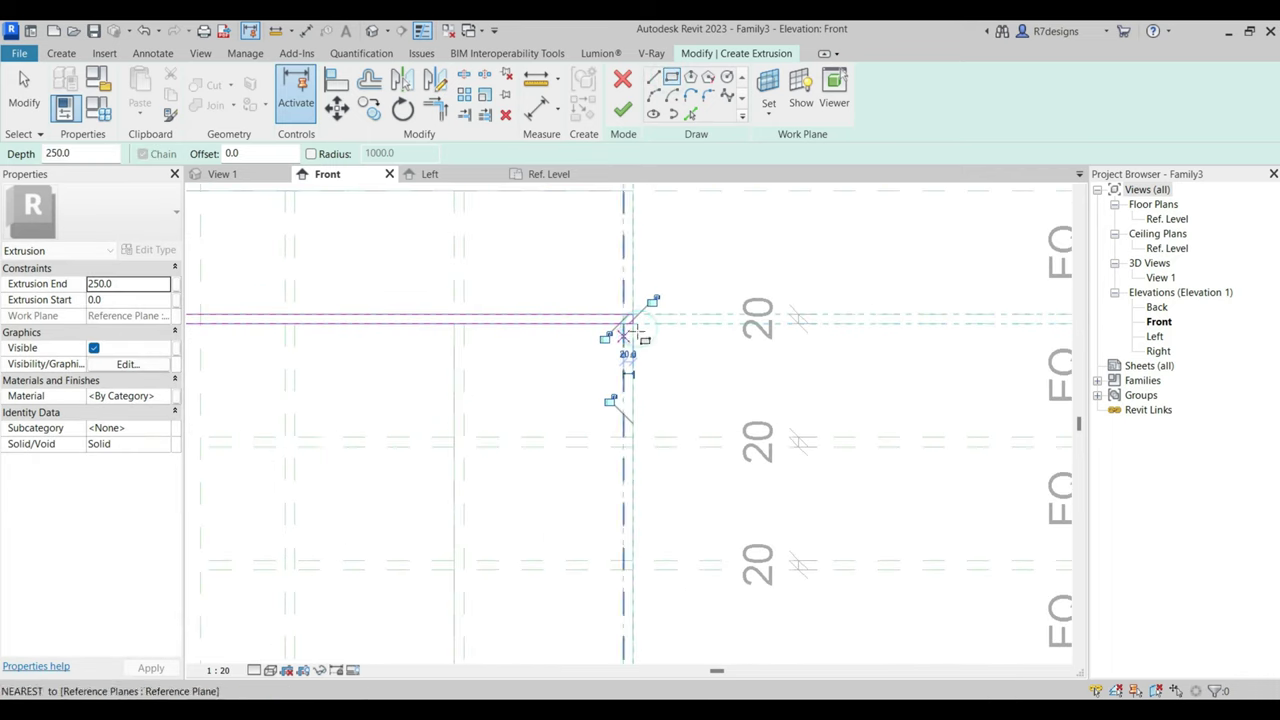
scroll(612, 404, "down", 2)
scroll(263, 429, "up", 2)
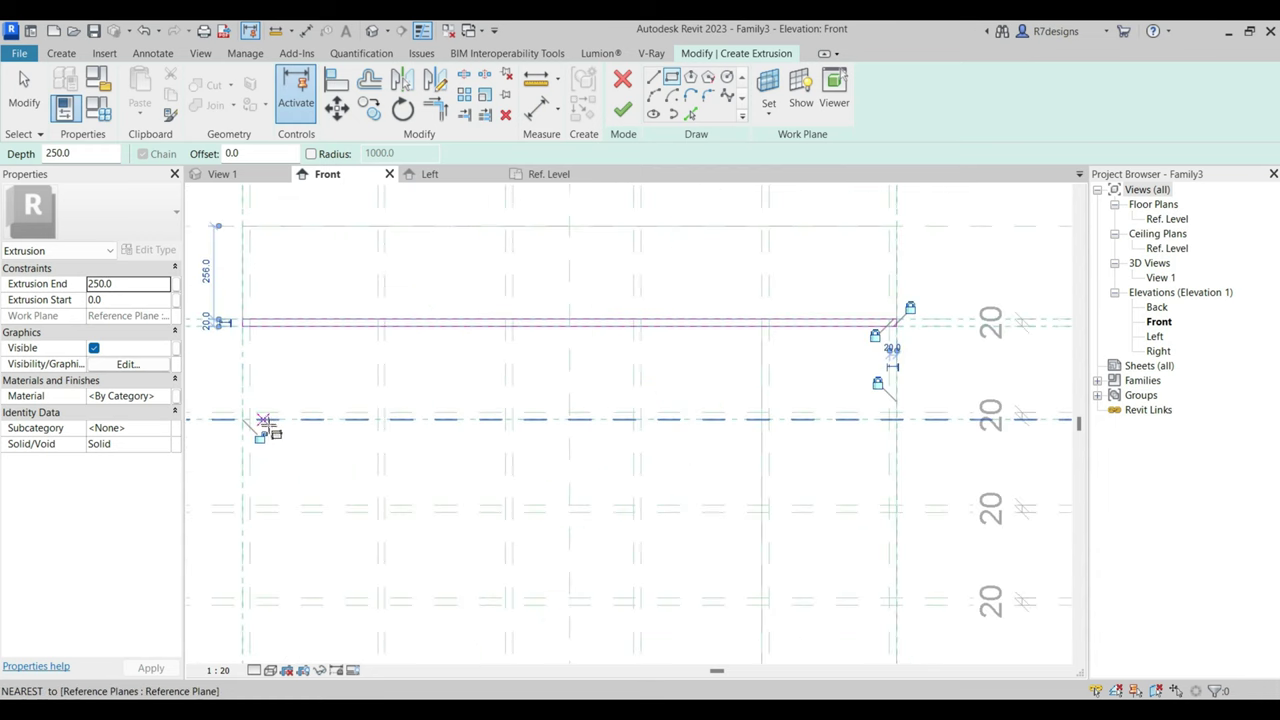
scroll(730, 418, "up", 1)
left_click(690, 428)
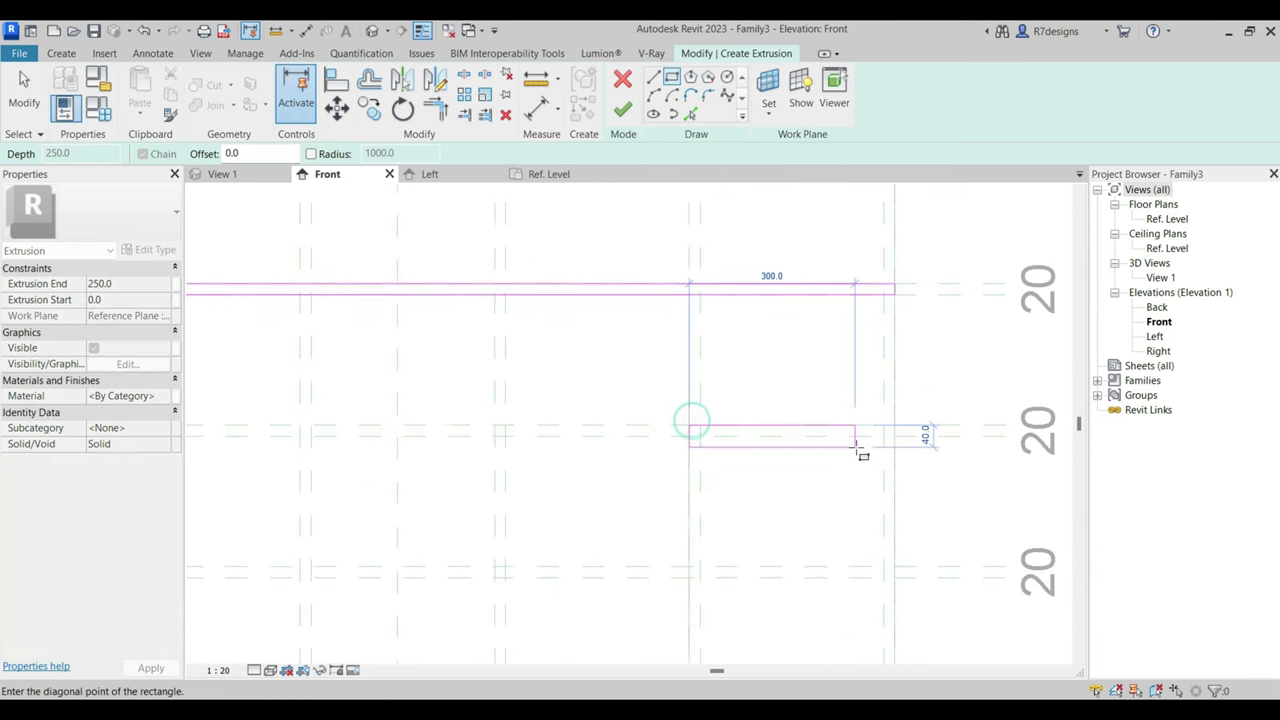
left_click(894, 432)
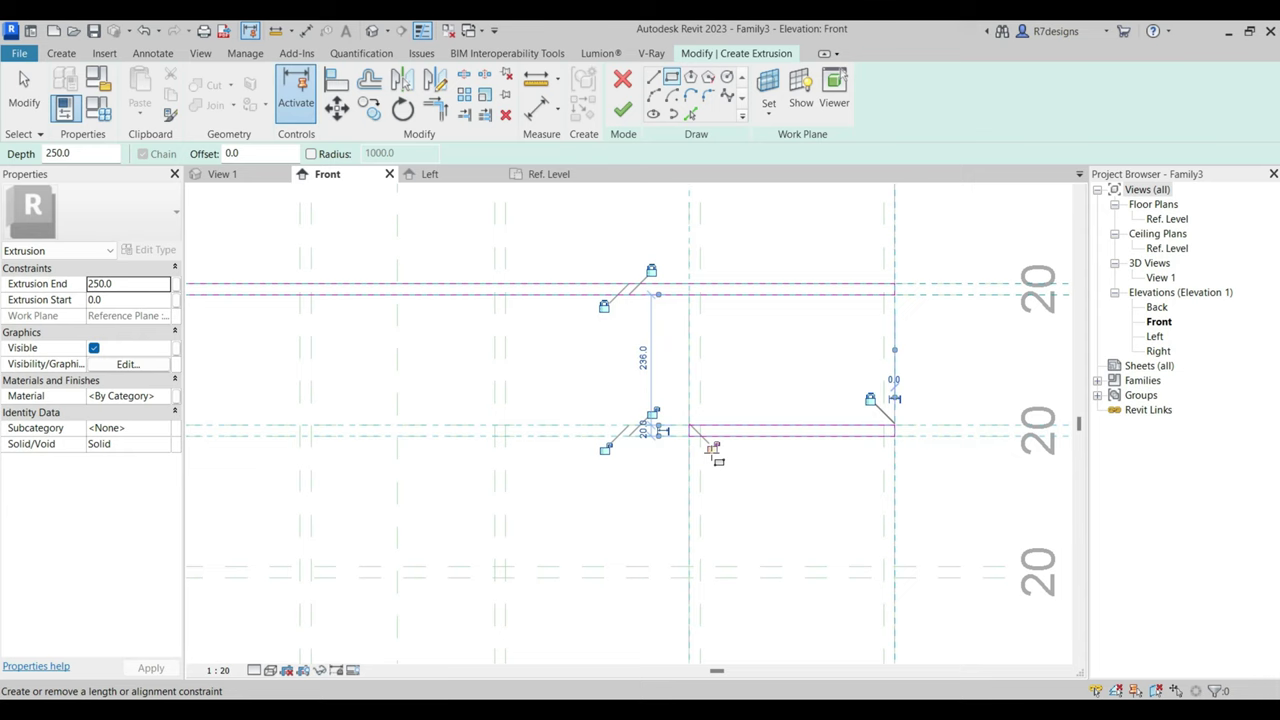
scroll(608, 452, "down", 3)
scroll(508, 434, "up", 4)
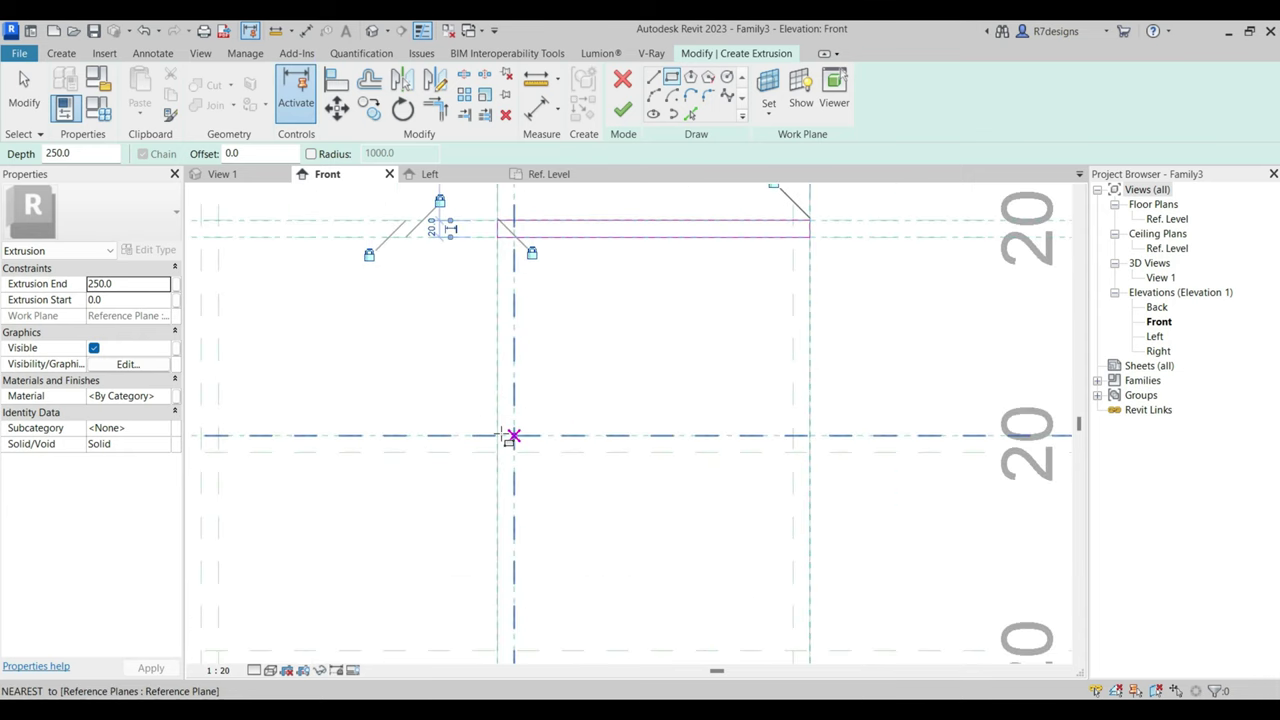
left_click(497, 436)
left_click(810, 452)
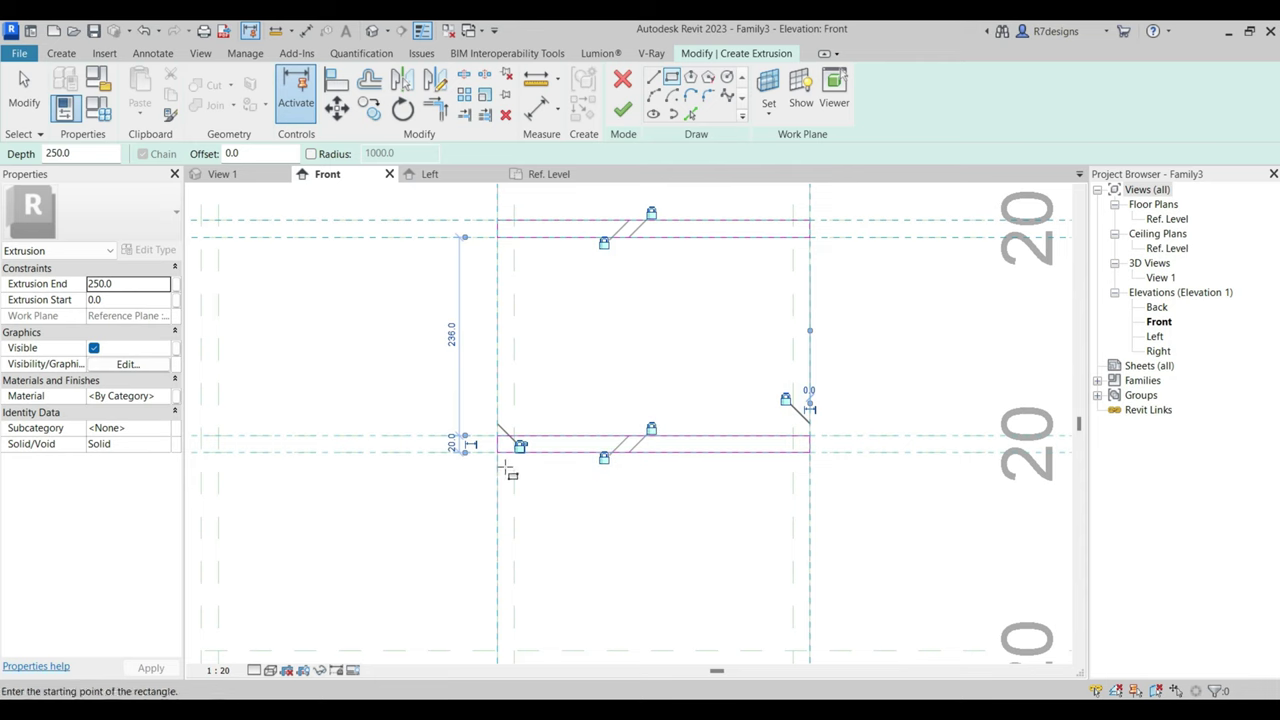
scroll(555, 258, "down", 2)
left_click(460, 398)
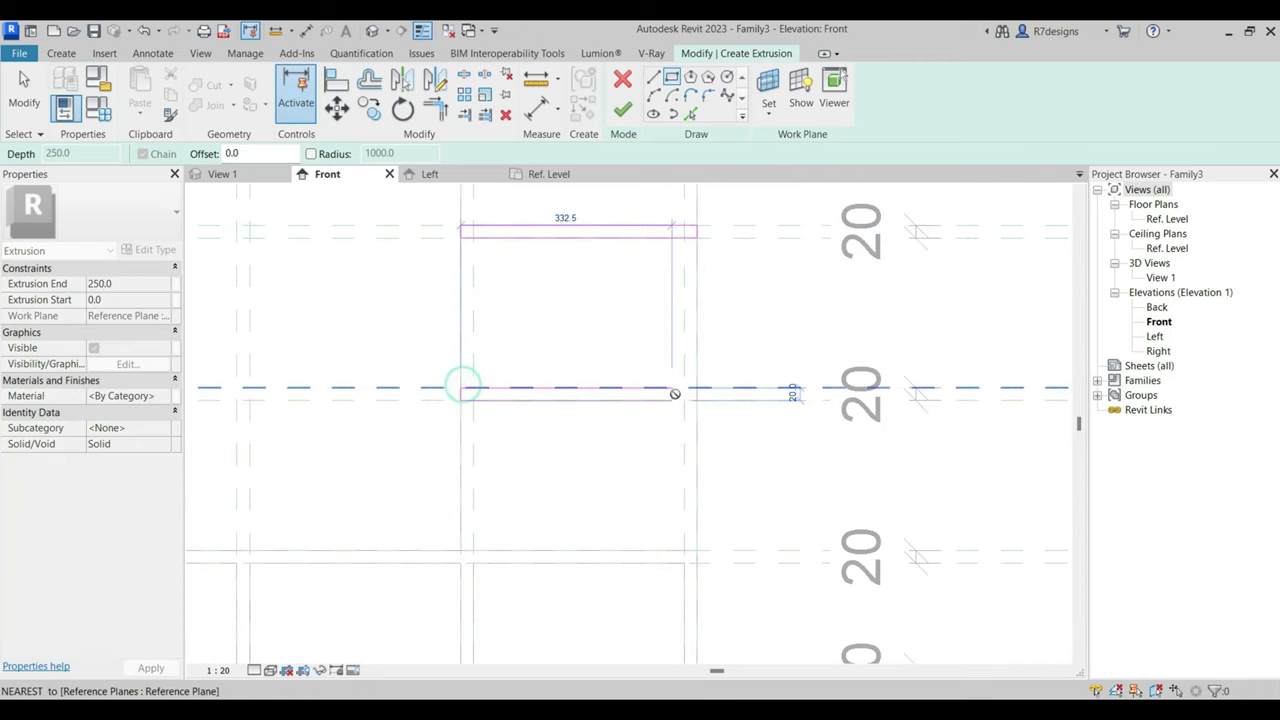
left_click(697, 400)
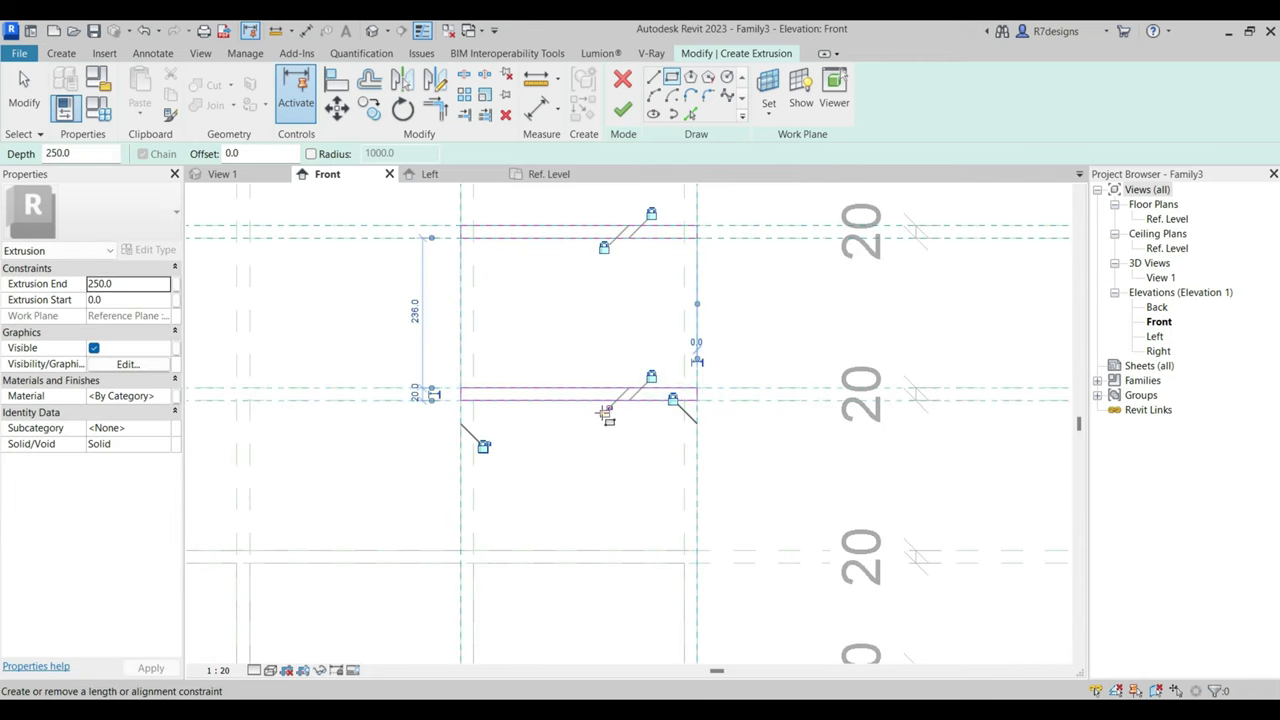
scroll(484, 447, "down", 2)
scroll(486, 297, "up", 3)
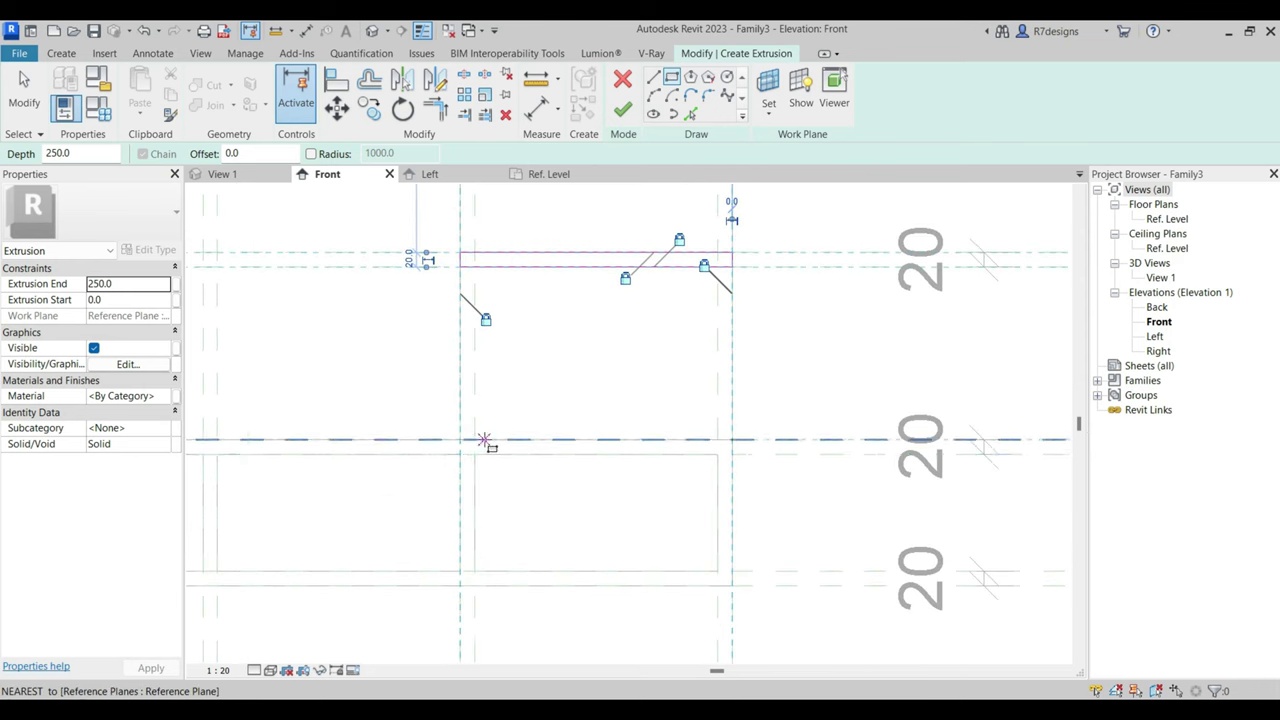
Finish the shelf extrusion and set its depth to run from 20 to 200.
left_click(623, 115)
left_click(550, 174)
scroll(777, 351, "up", 2)
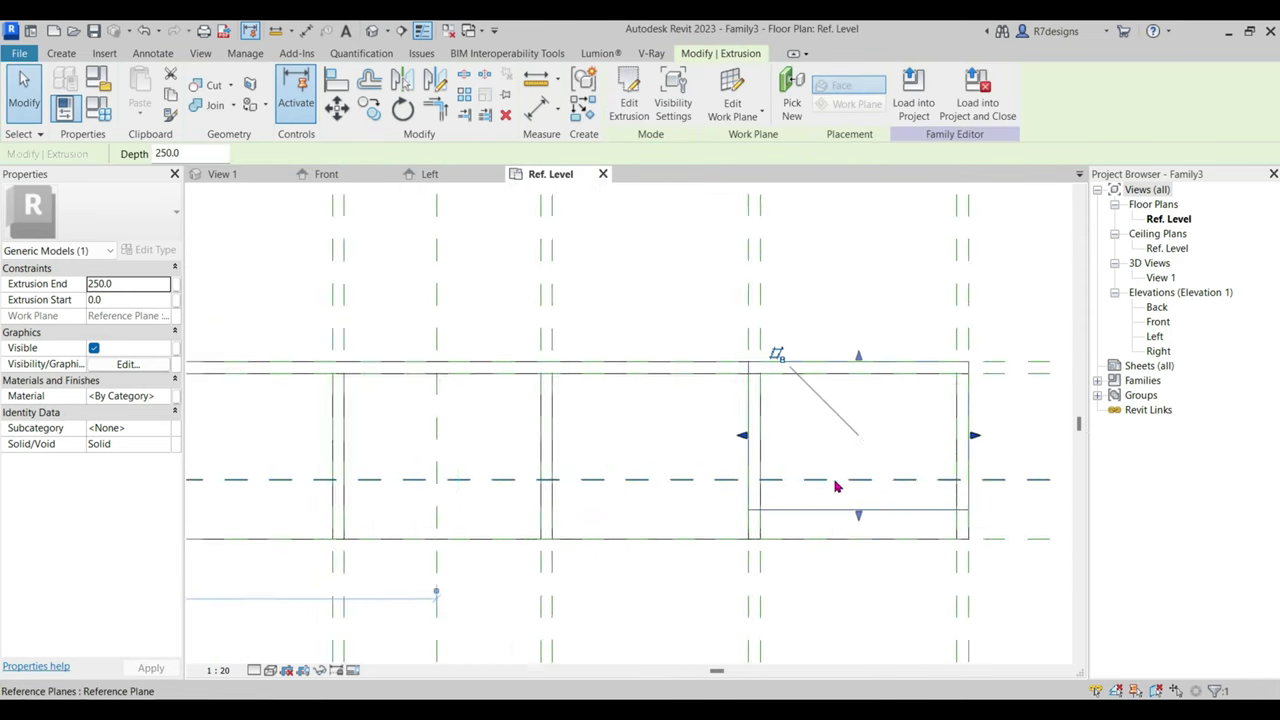
scroll(862, 527, "up", 1)
left_click_drag(862, 527, 789, 489)
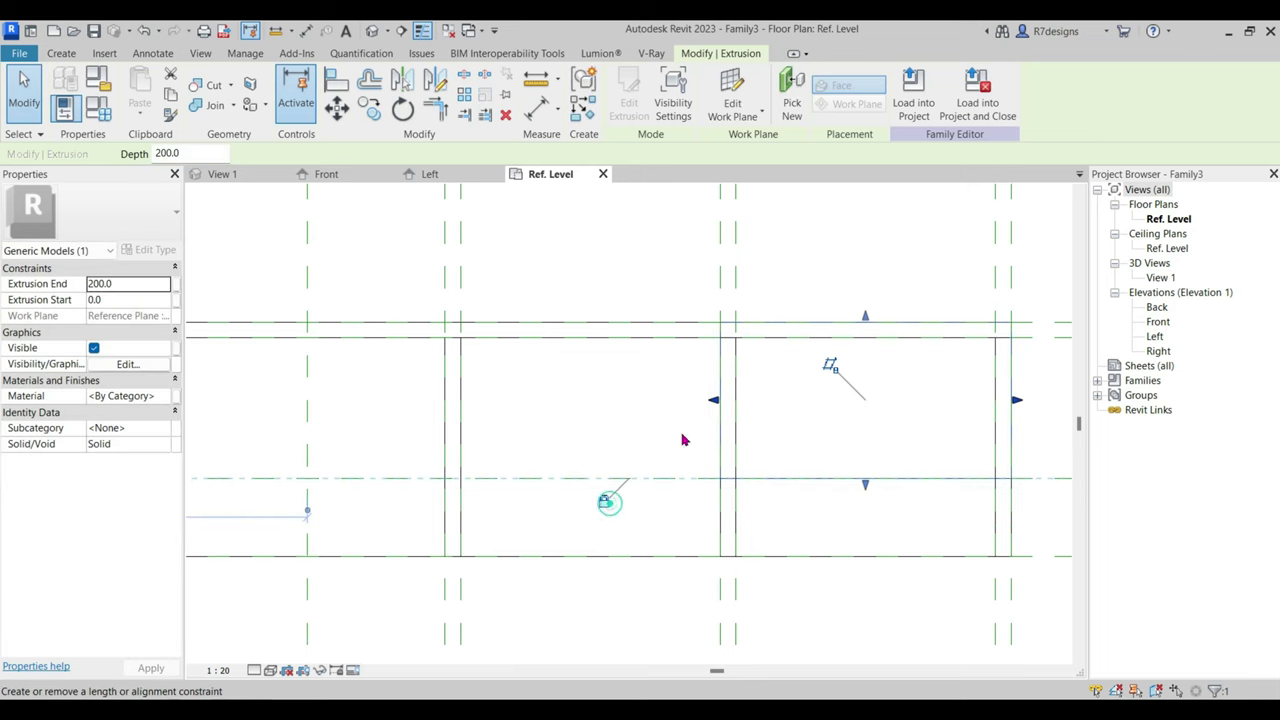
left_click_drag(865, 316, 865, 331)
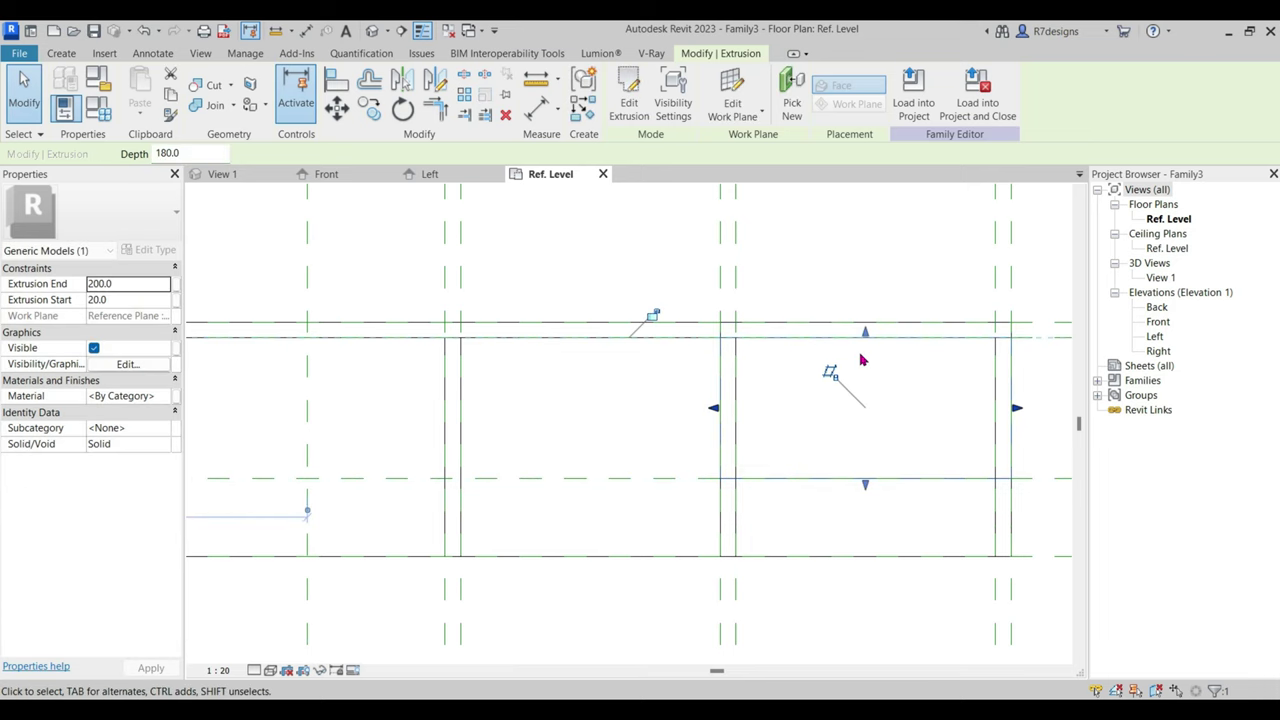
left_click(667, 279)
Return to the Front elevation, then open 3D View 1 of the shelving.
left_click(326, 174)
scroll(640, 380, "down", 3)
scroll(547, 277, "down", 1)
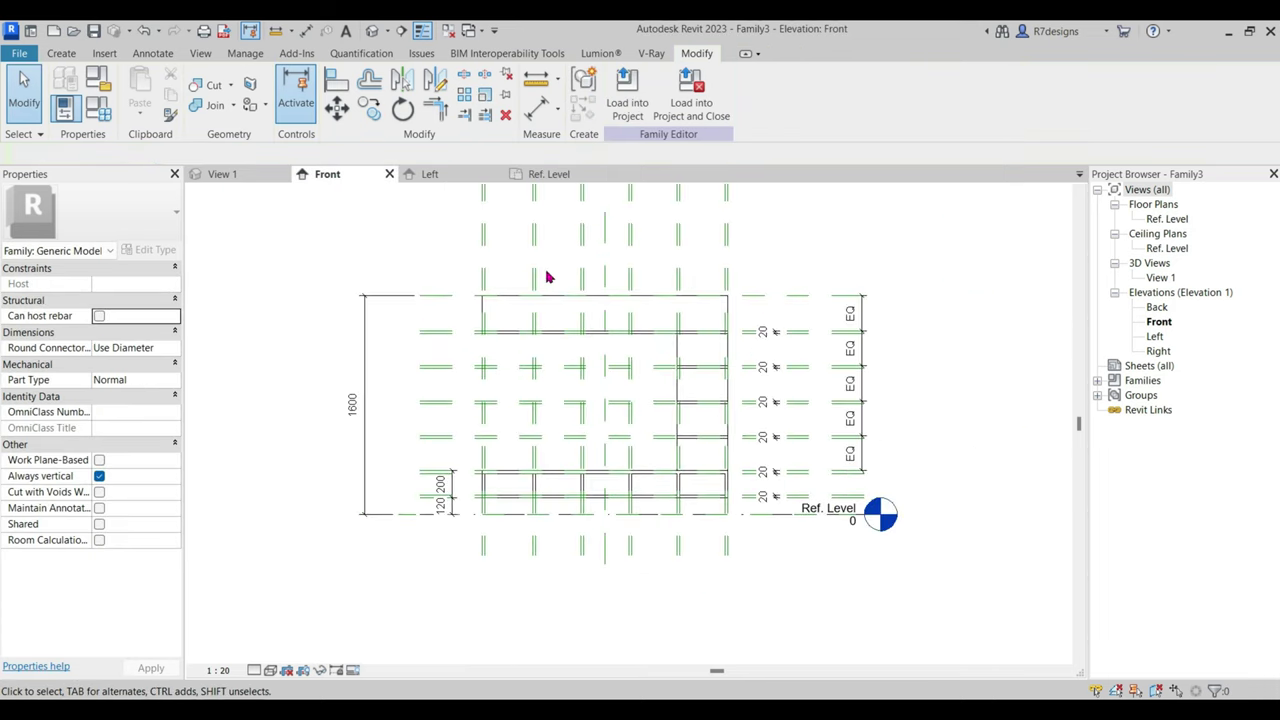
scroll(547, 277, "up", 1)
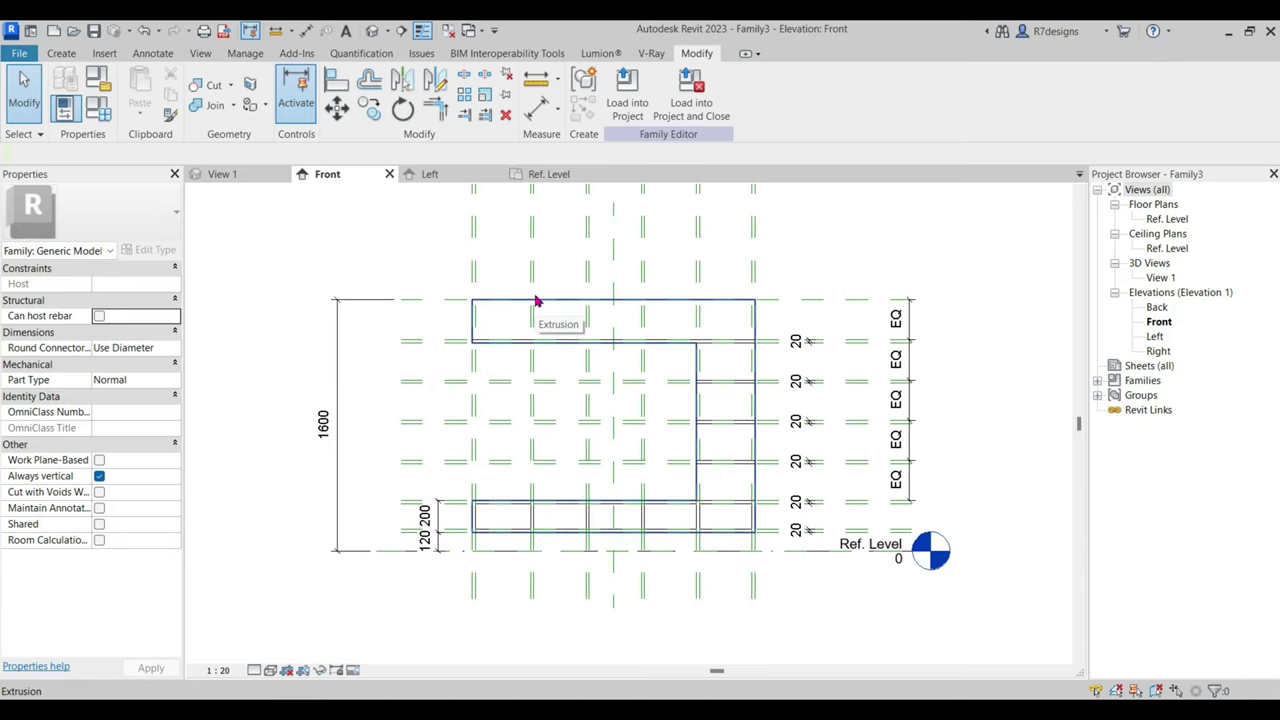
left_click(232, 174)
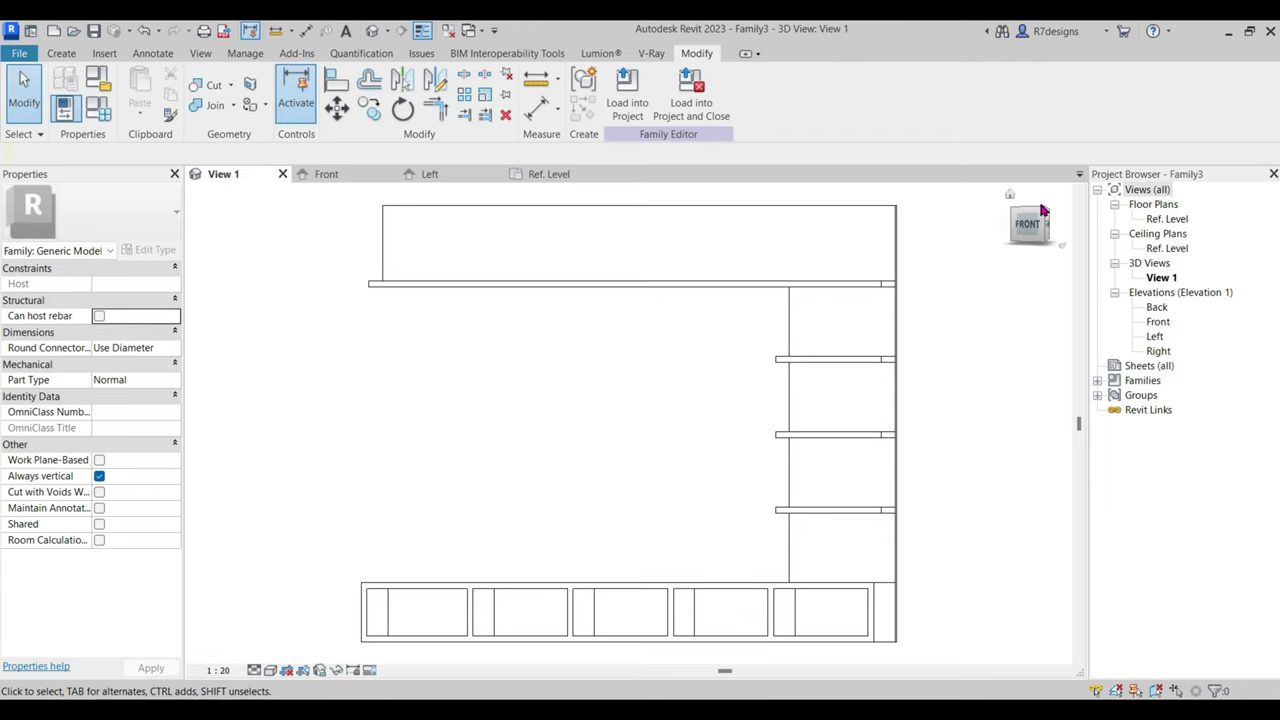
Orbit the shelving unit from left-front and right-front, then return to the isometric Home view.
left_click(1040, 214)
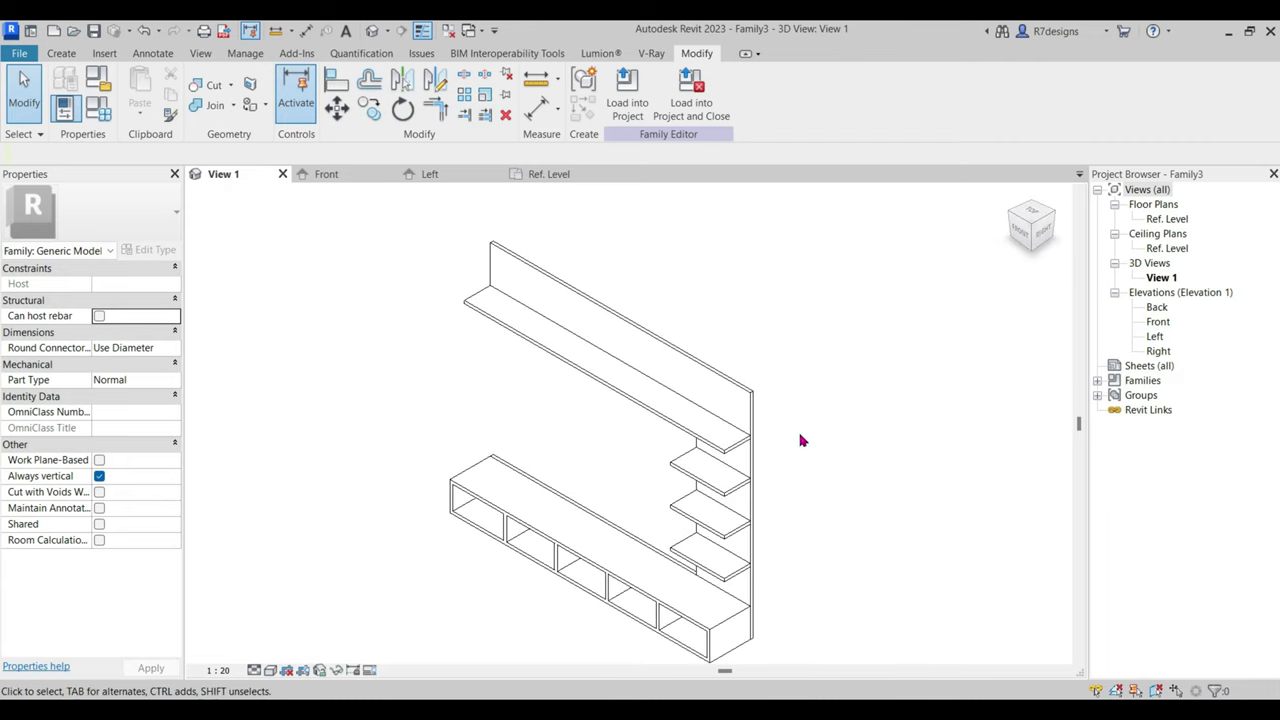
left_click_drag(1030, 230, 447, 247)
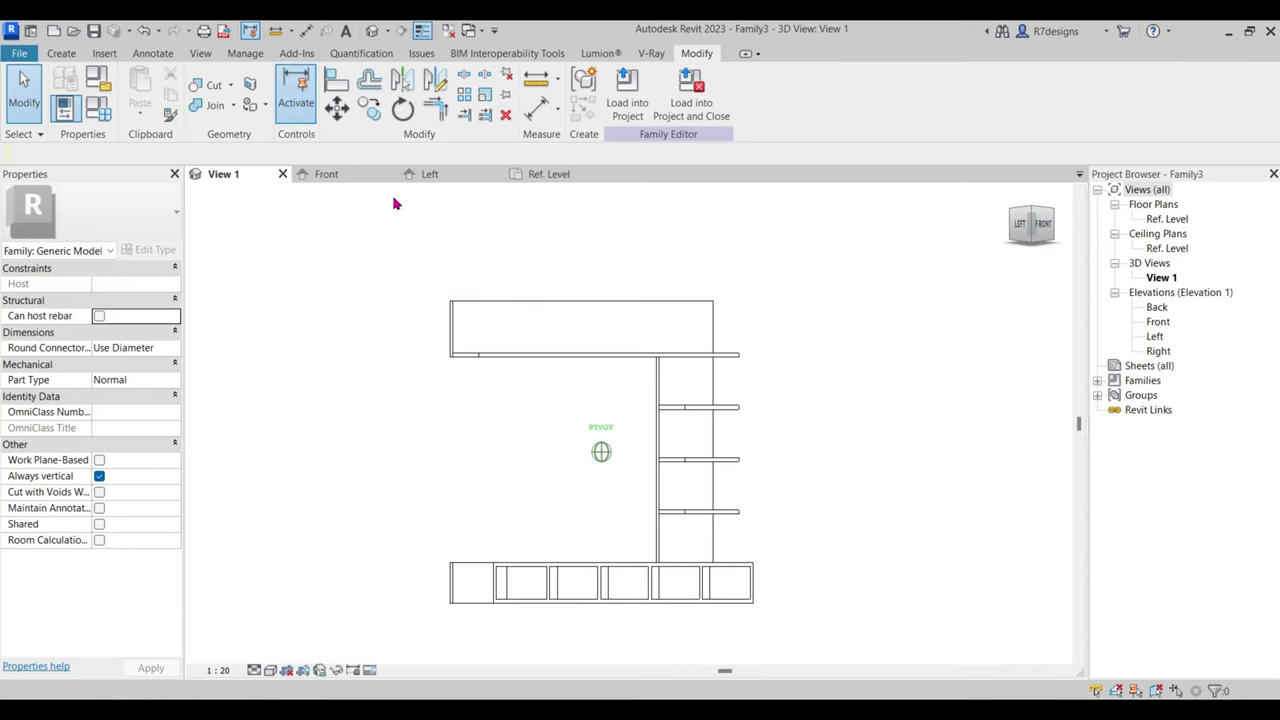
mouse_move(447, 247)
middle_mouse_down("shift")
mouse_move(229, 229)
mouse_move(1011, 274)
mouse_move(1016, 300)
mouse_move(1034, 198)
middle_mouse_up("shift")
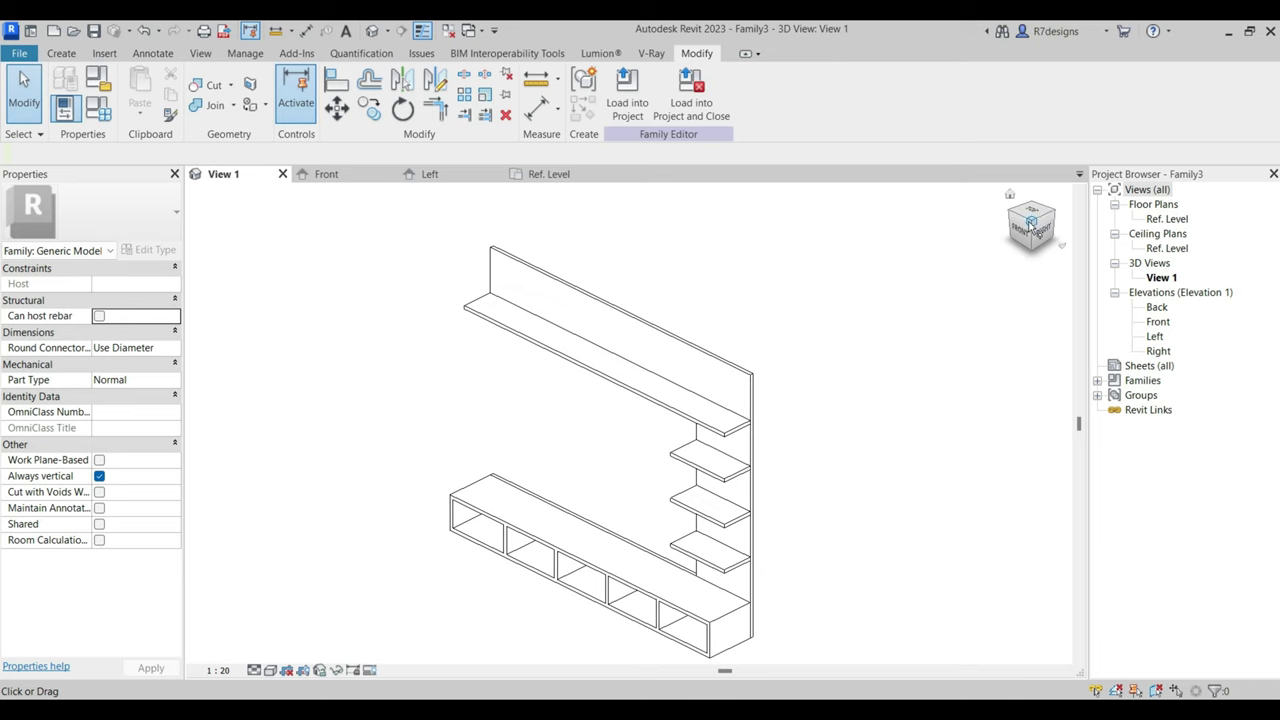
left_click(1032, 224)
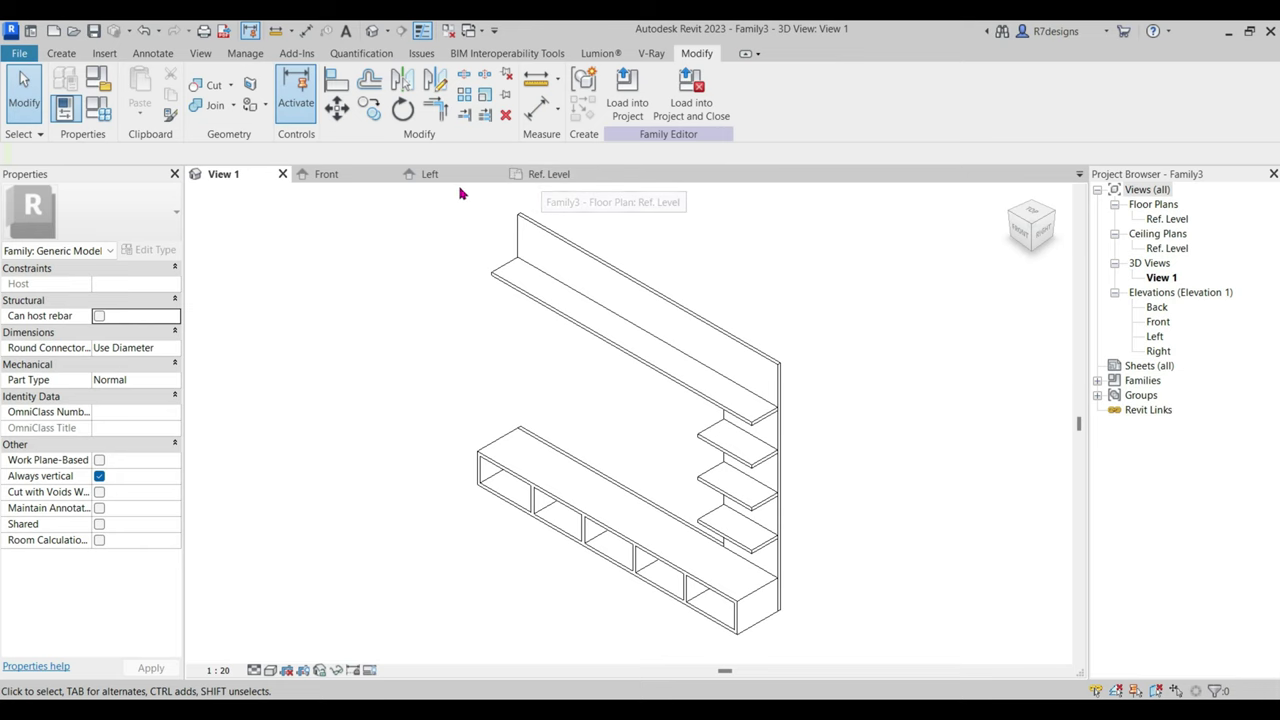
In the Front elevation, draw two horizontal reference planes across the shelving unit.
left_click(356, 184)
scroll(537, 365, "up", 2)
scroll(540, 368, "up", 2)
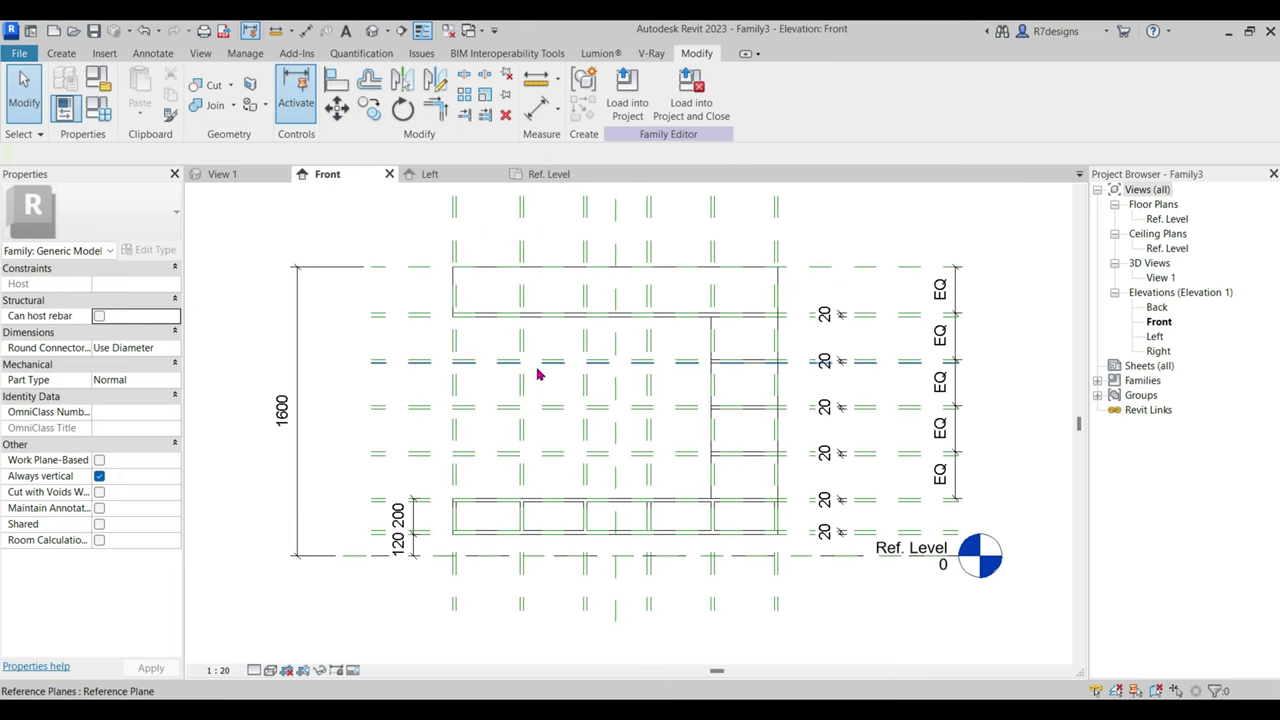
scroll(545, 413, "up", 1)
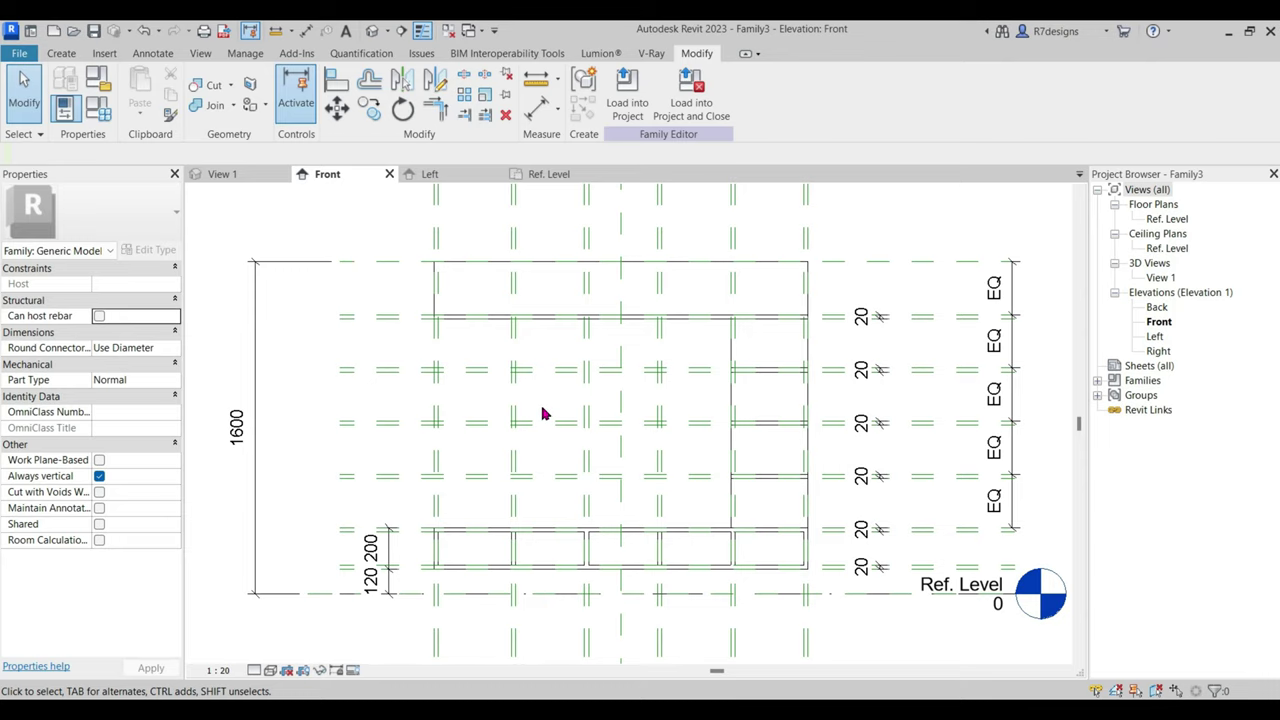
scroll(537, 413, "down", 1)
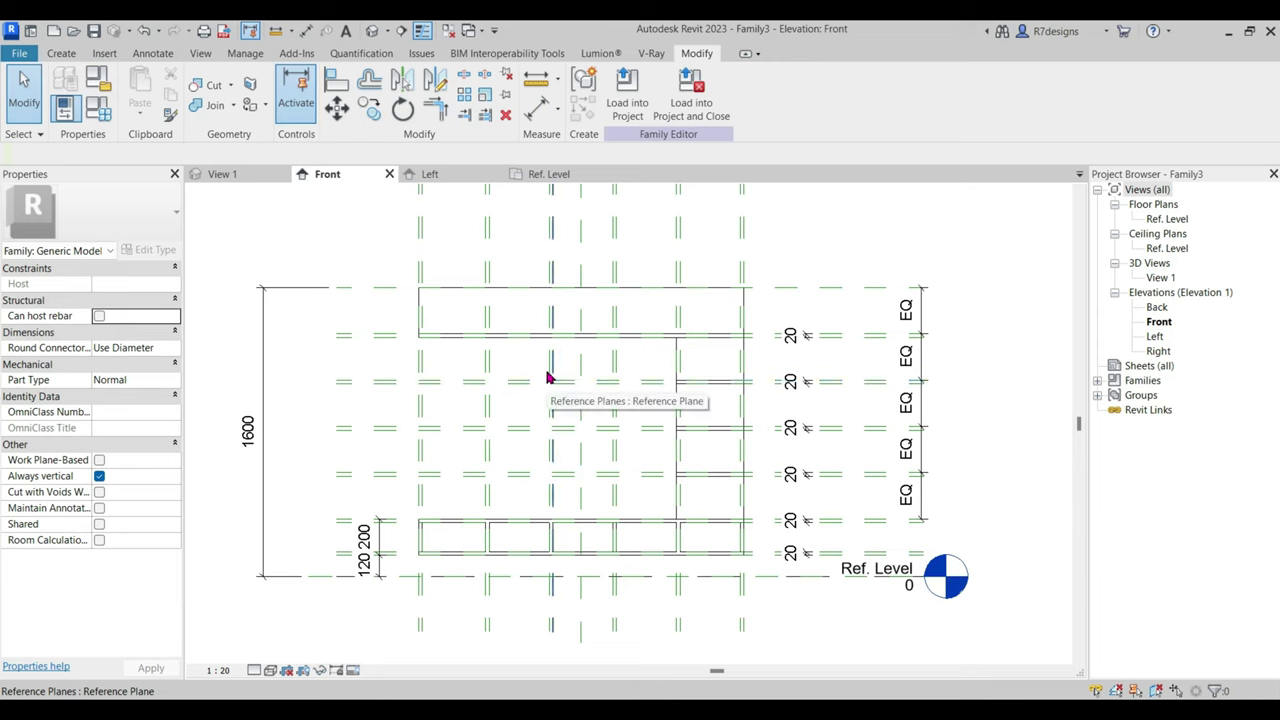
left_click(60, 53)
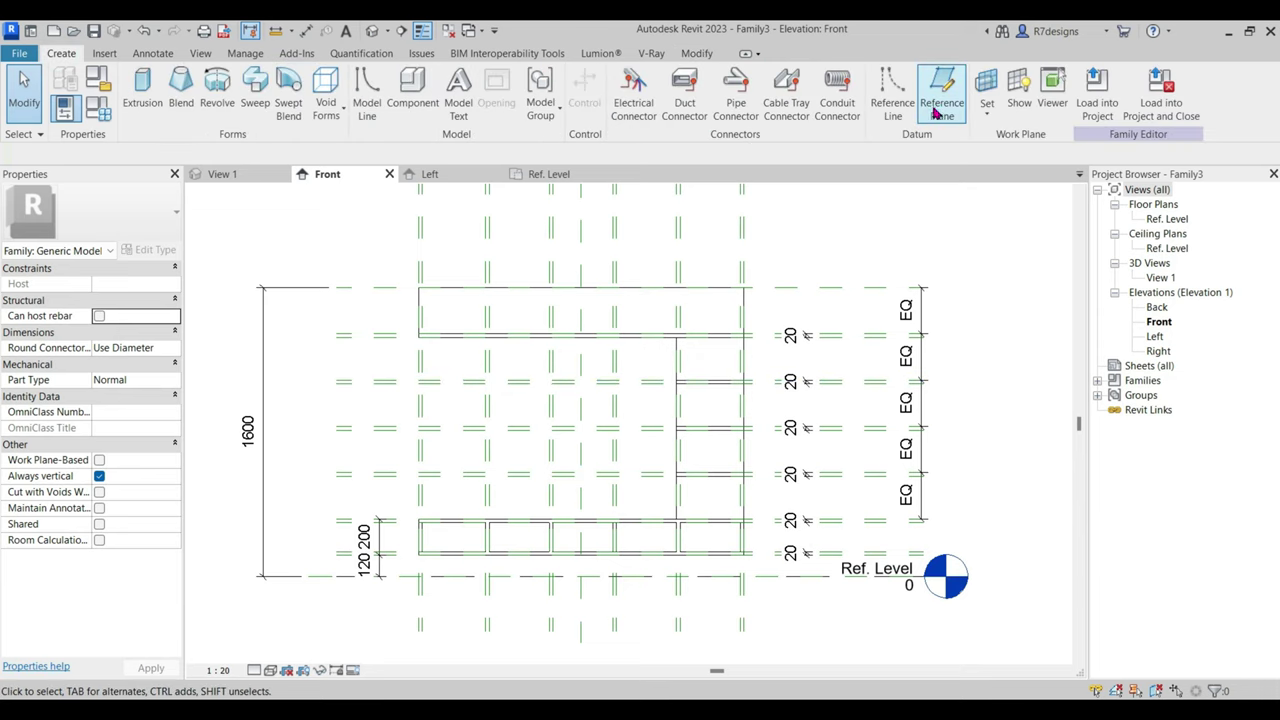
left_click(942, 95)
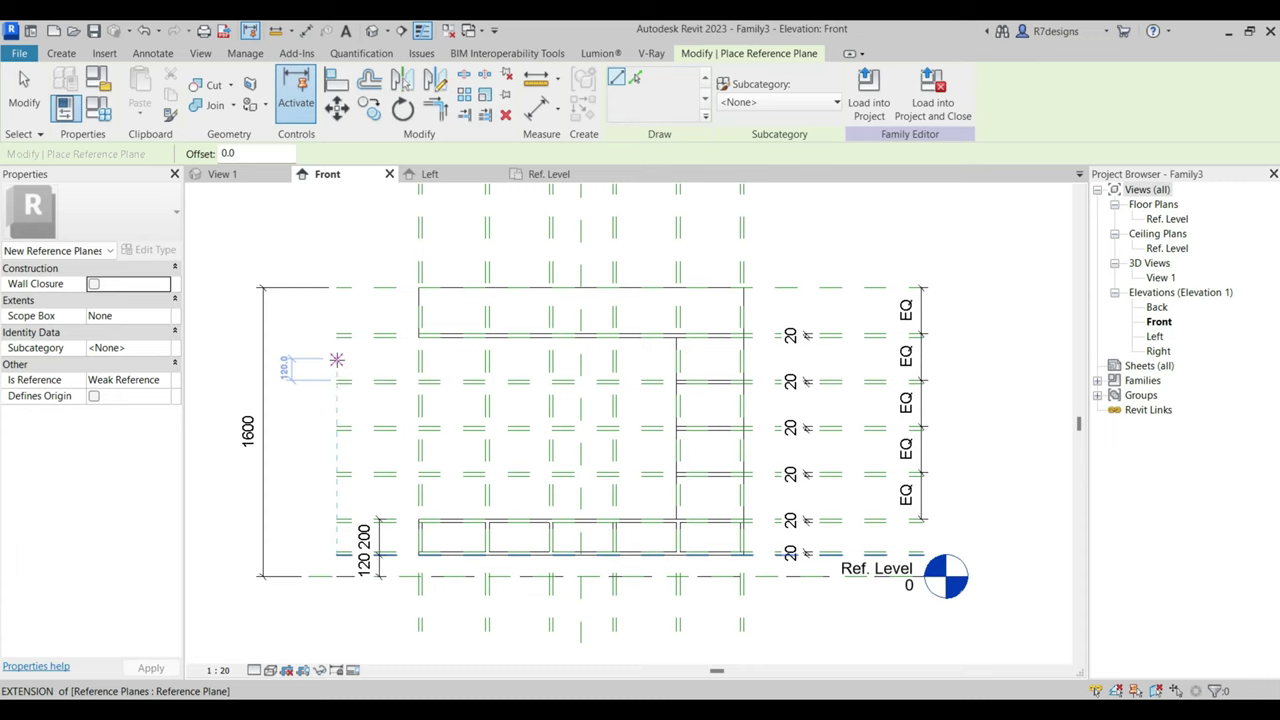
left_click(336, 360)
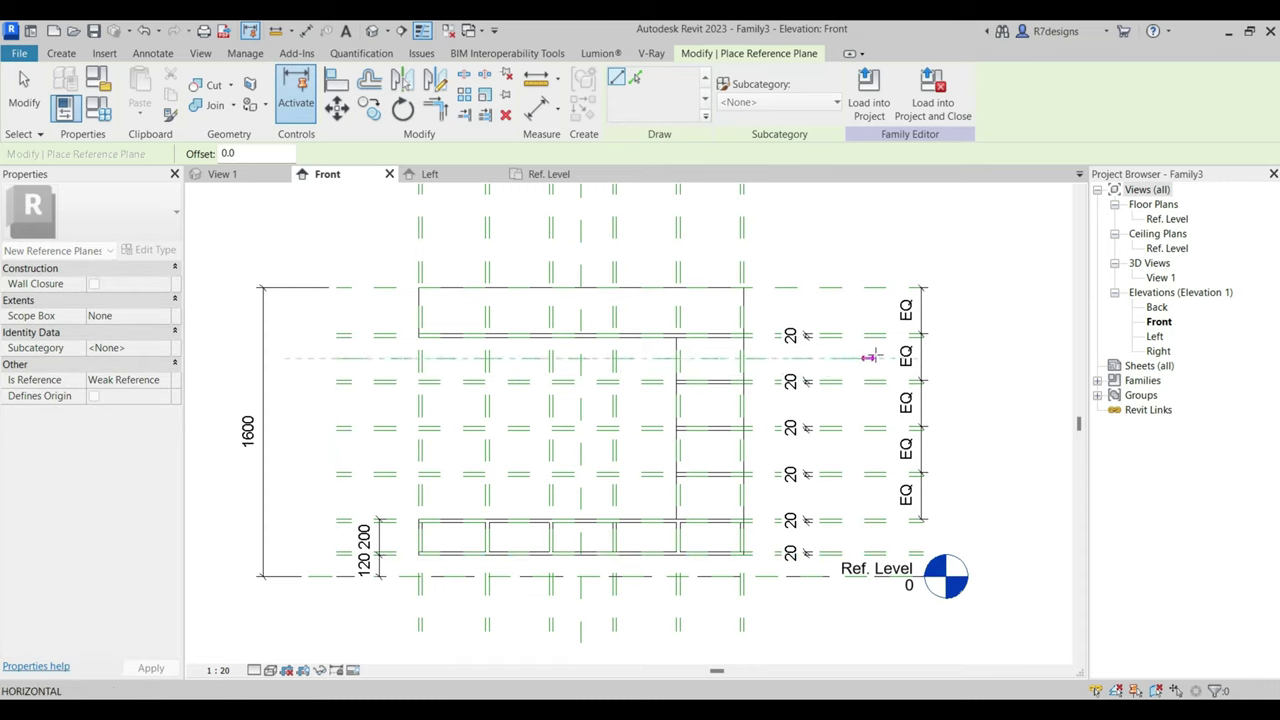
left_click(924, 357)
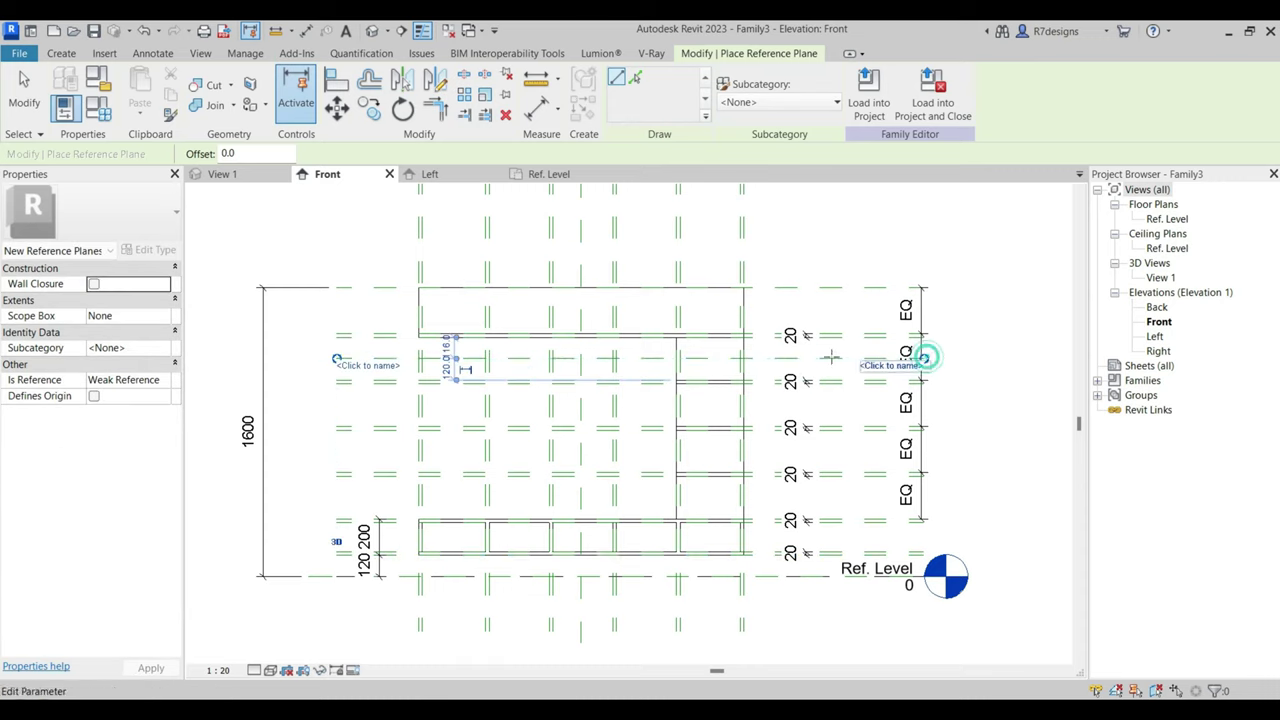
left_click(335, 494)
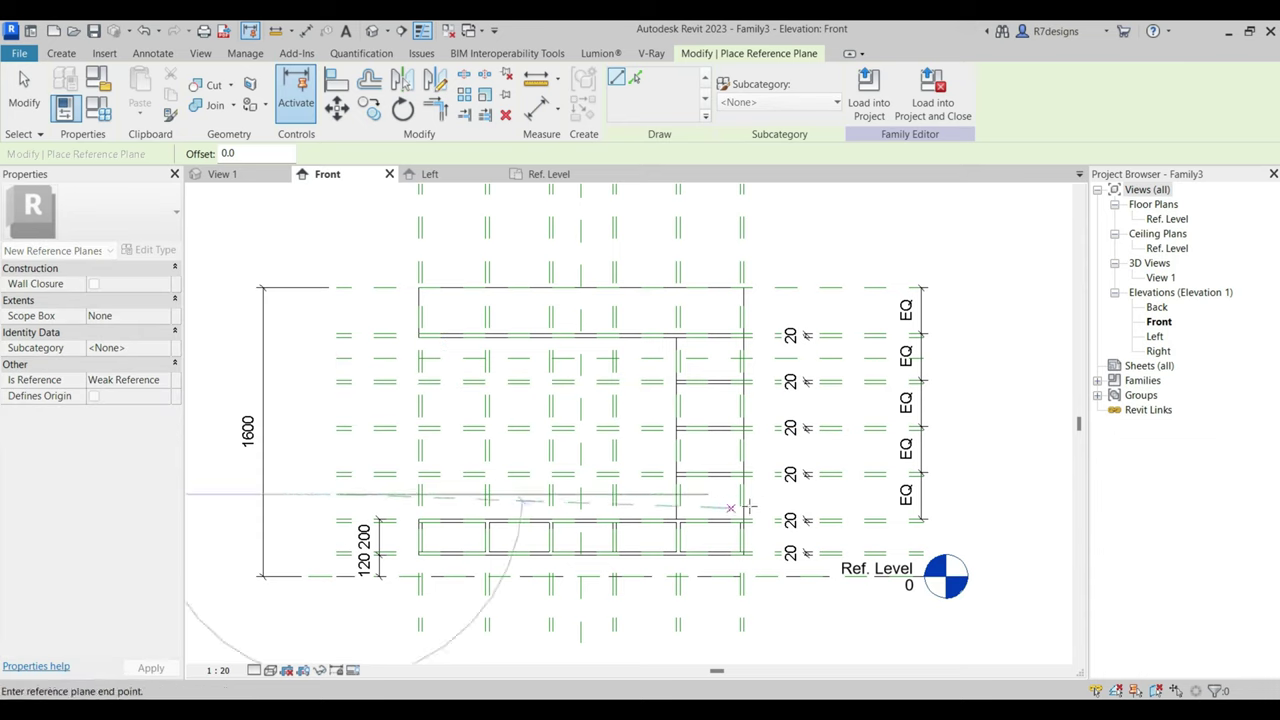
left_click(924, 492)
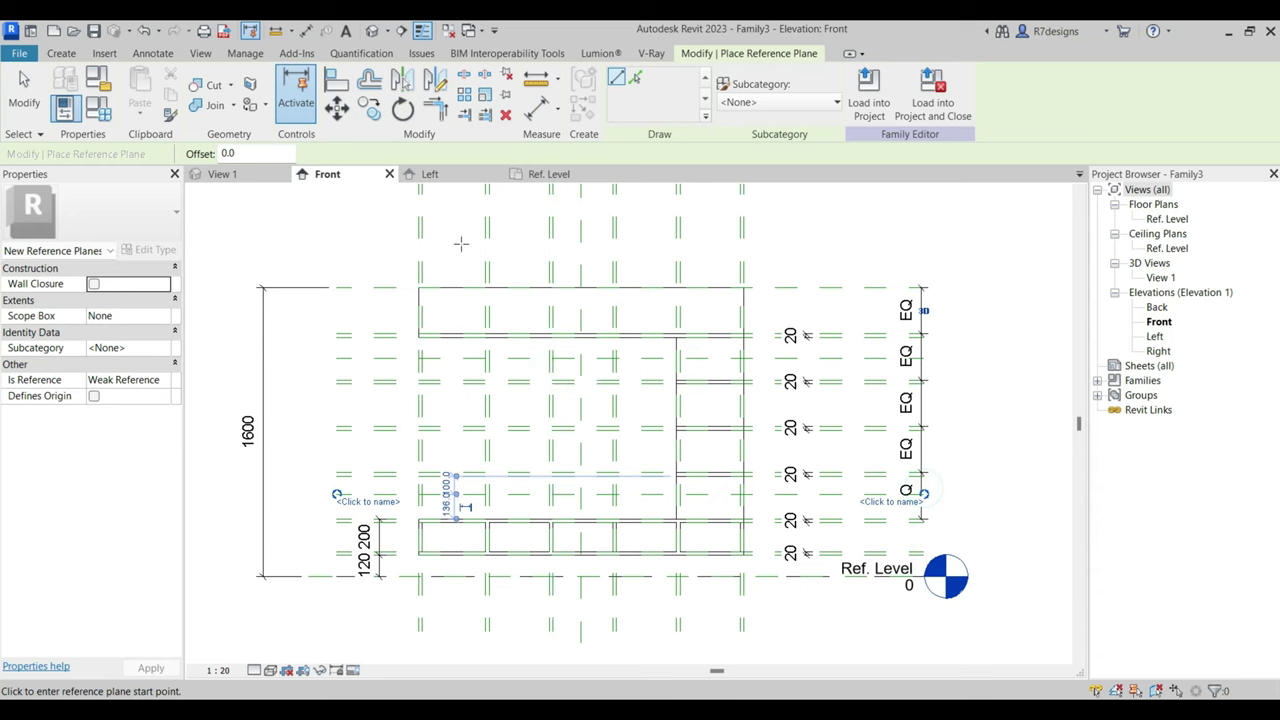
Draw two vertical reference planes crossing the shelving unit.
scroll(444, 300, "down", 3)
left_click(442, 235)
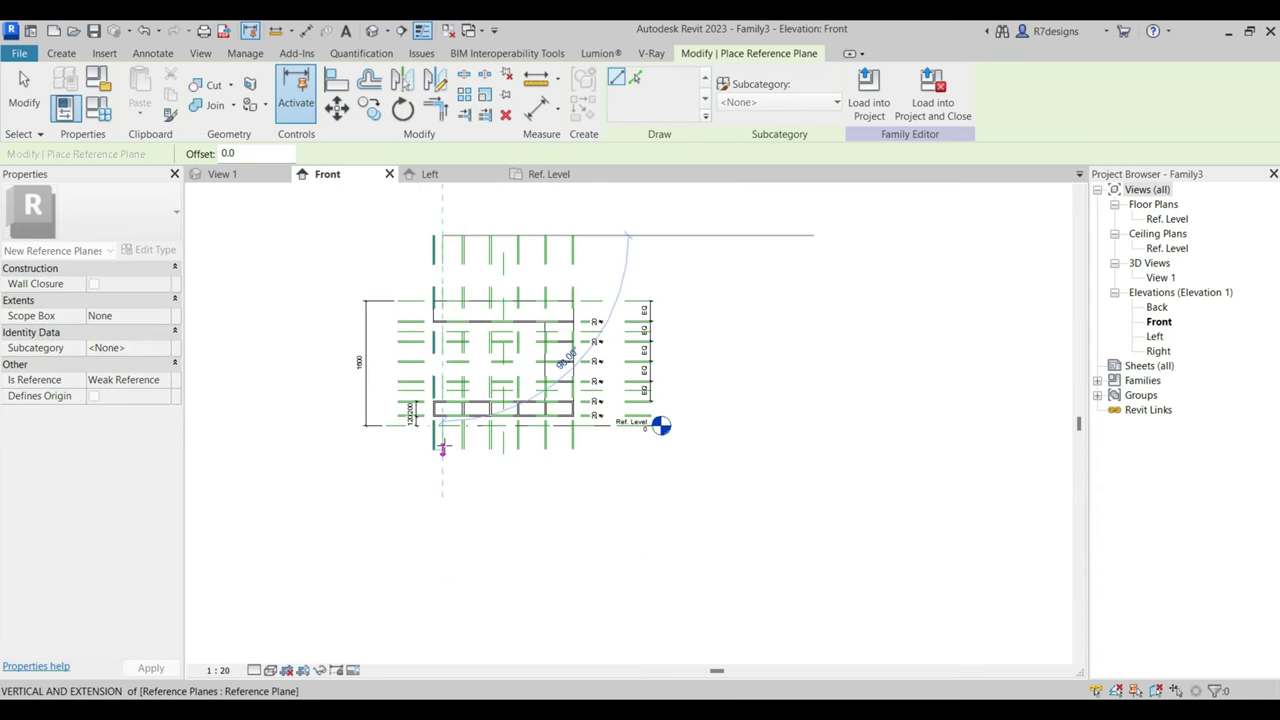
scroll(443, 449, "up", 2)
left_click(442, 449)
scroll(563, 509, "up", 2)
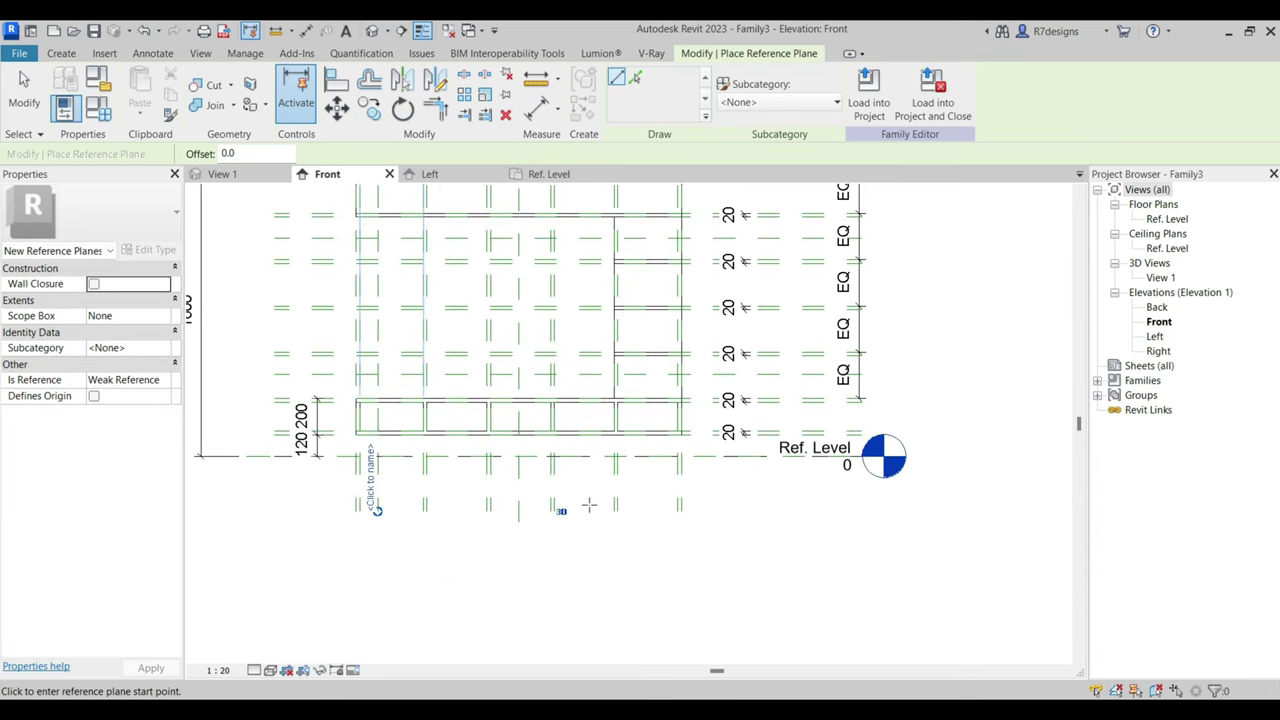
scroll(585, 509, "down", 2)
left_click(587, 538)
left_click(587, 660)
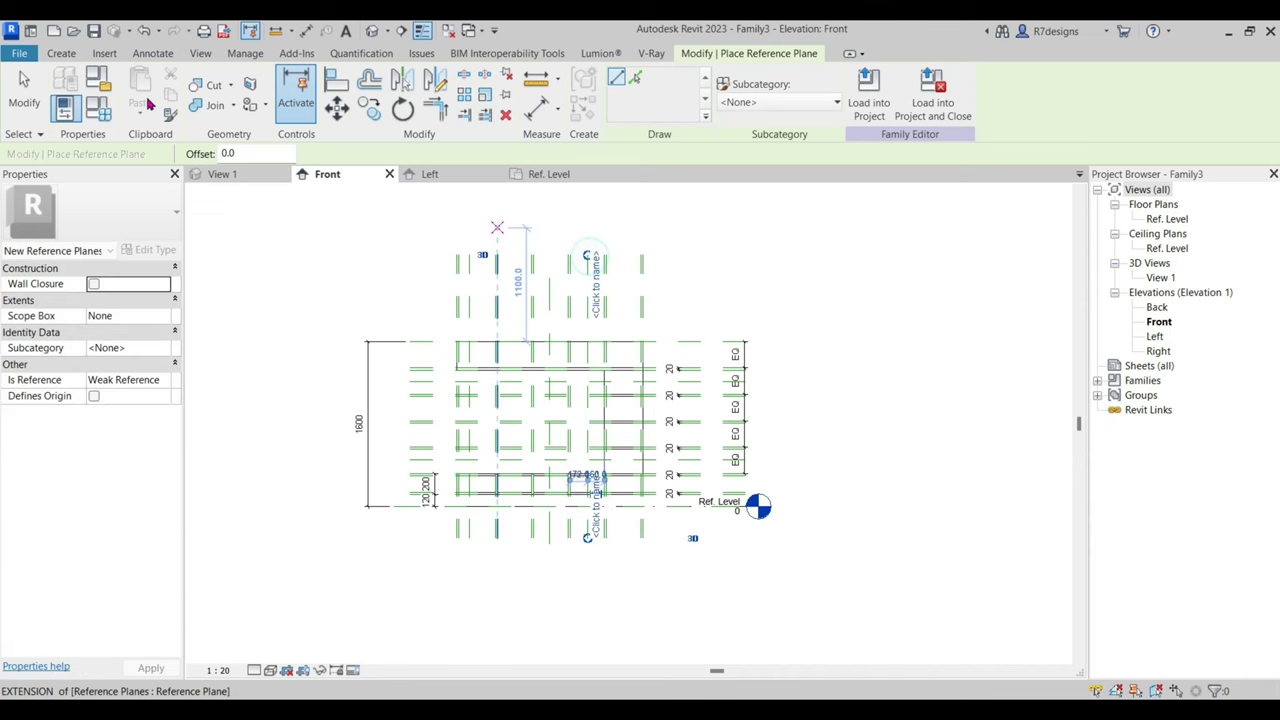
left_click(30, 88)
left_click(537, 105)
Dimension the left horizontal reference planes at 376/376 and constrain them EQ.
scroll(442, 462, "up", 2)
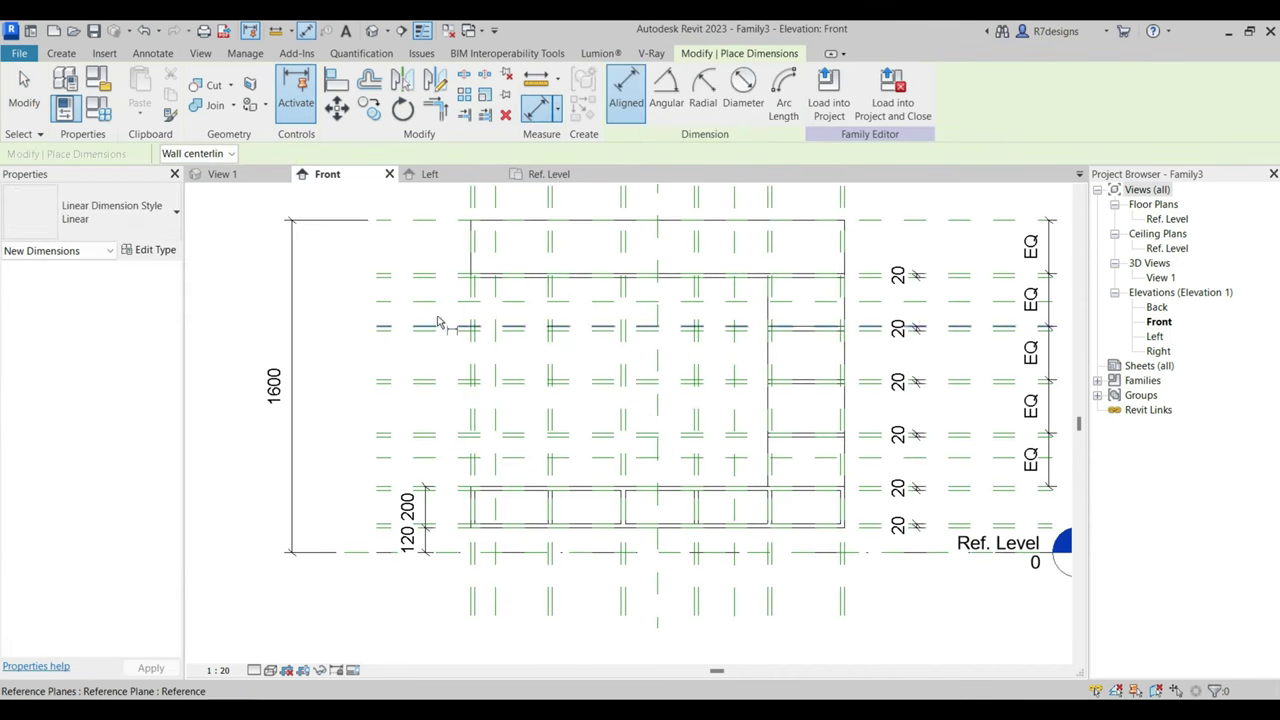
scroll(432, 323, "up", 1)
left_click(440, 386)
scroll(430, 420, "up", 2)
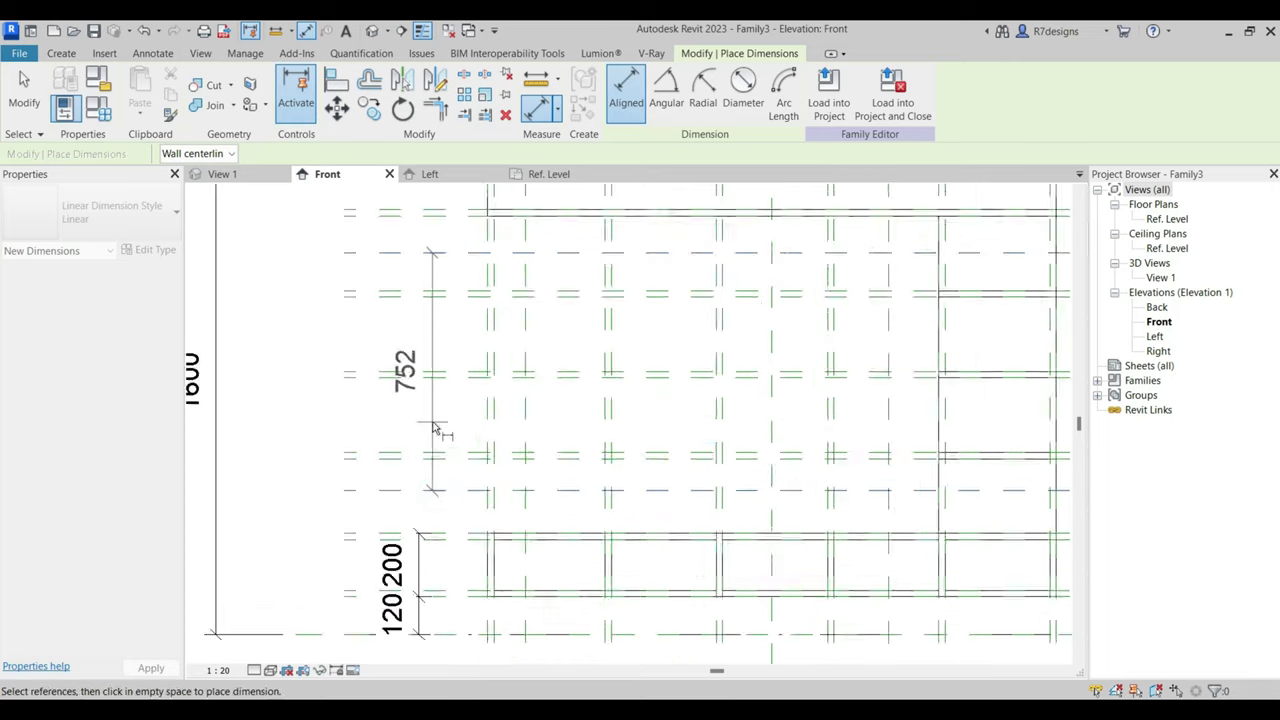
left_click(456, 361)
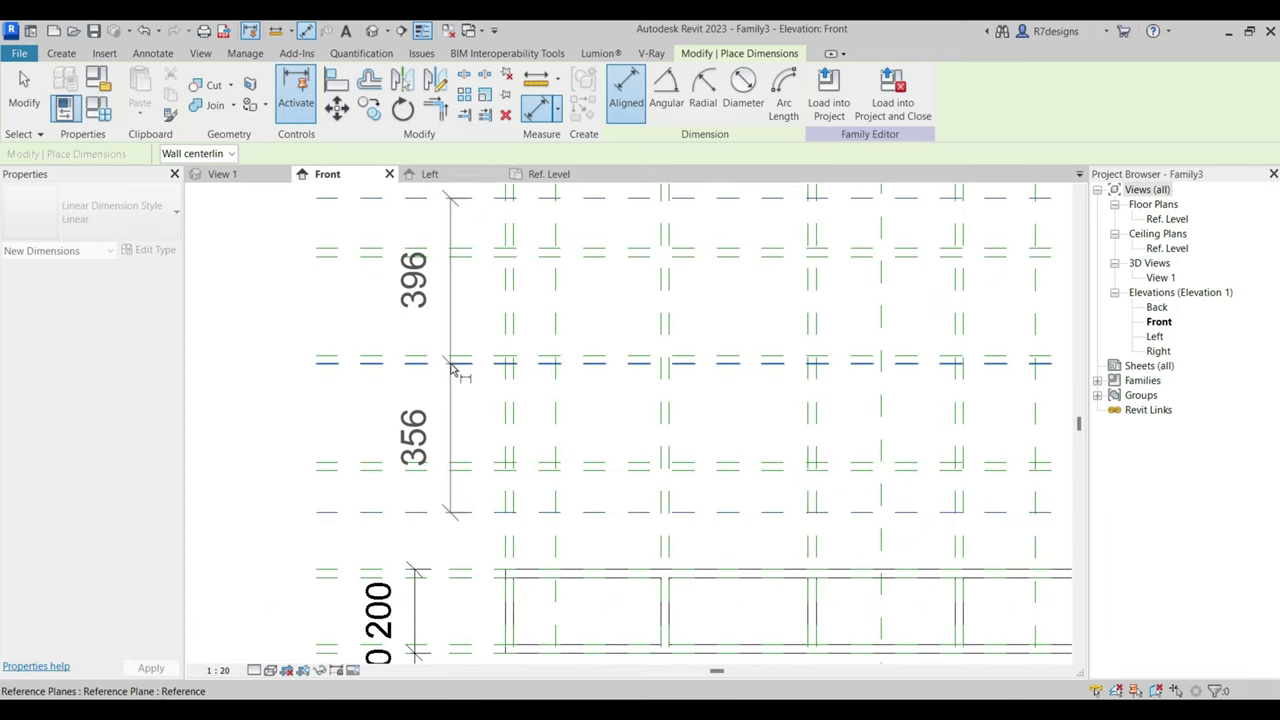
left_click(453, 362)
left_click(456, 361)
scroll(446, 380, "down", 1)
scroll(440, 405, "down", 1)
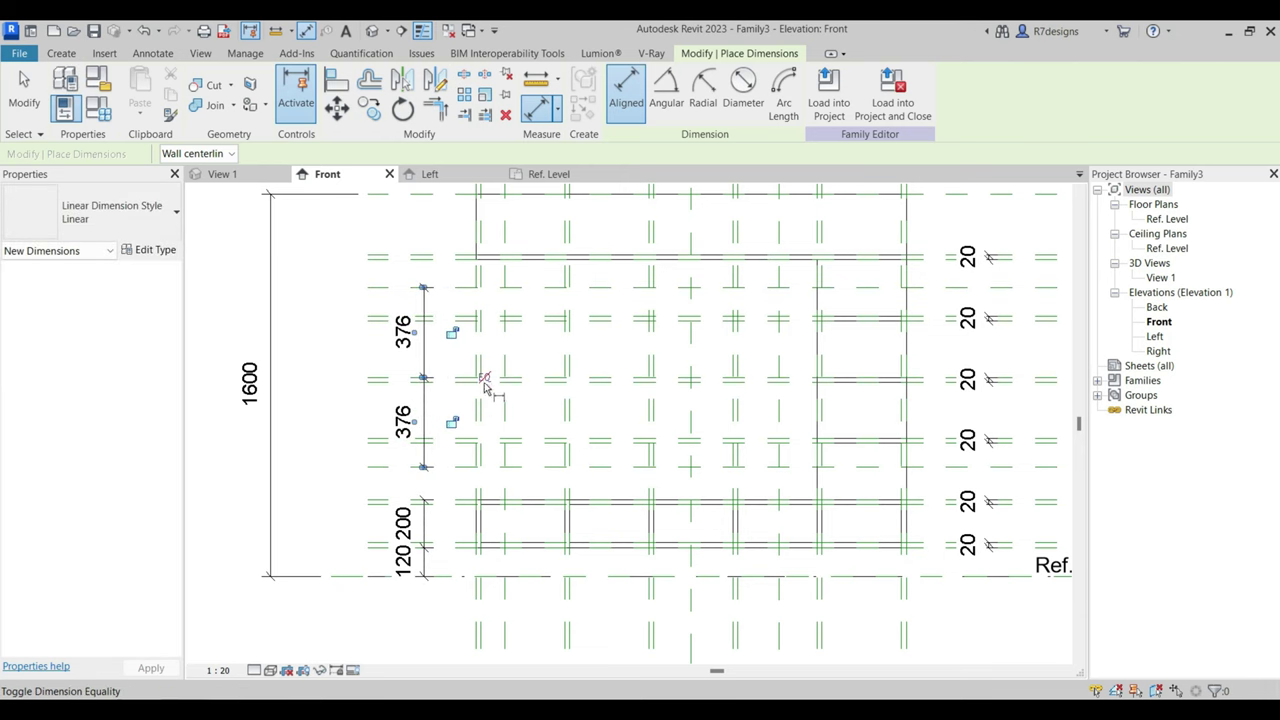
left_click(484, 377)
scroll(380, 356, "down", 2)
scroll(585, 365, "down", 1)
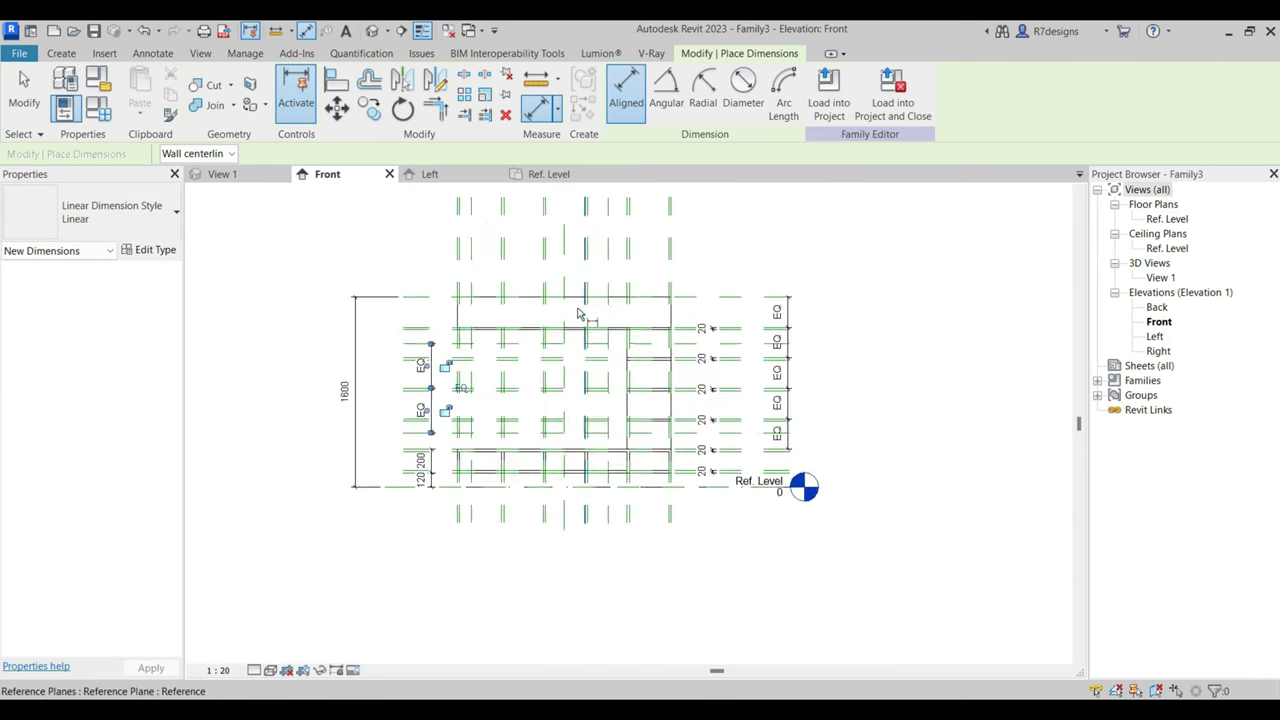
scroll(571, 330, "up", 2)
scroll(565, 342, "down", 1)
scroll(559, 345, "down", 1)
scroll(560, 330, "up", 1)
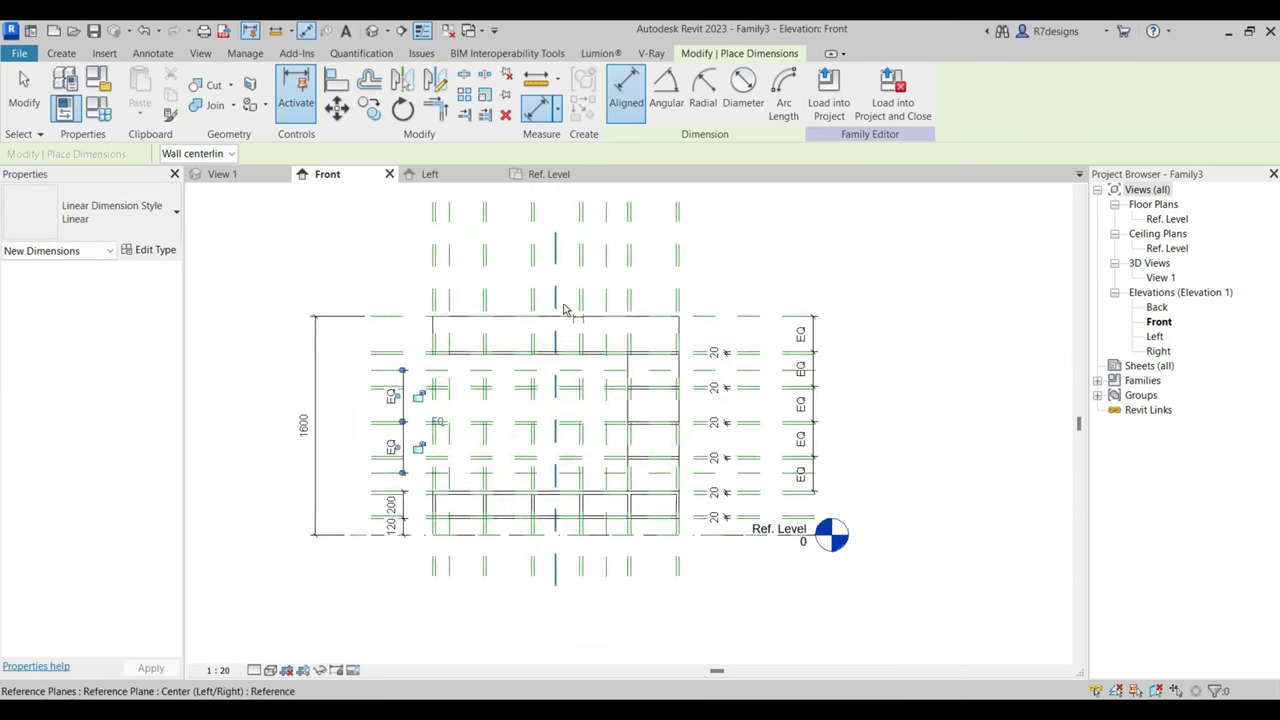
scroll(566, 306, "up", 1)
scroll(566, 306, "down", 1)
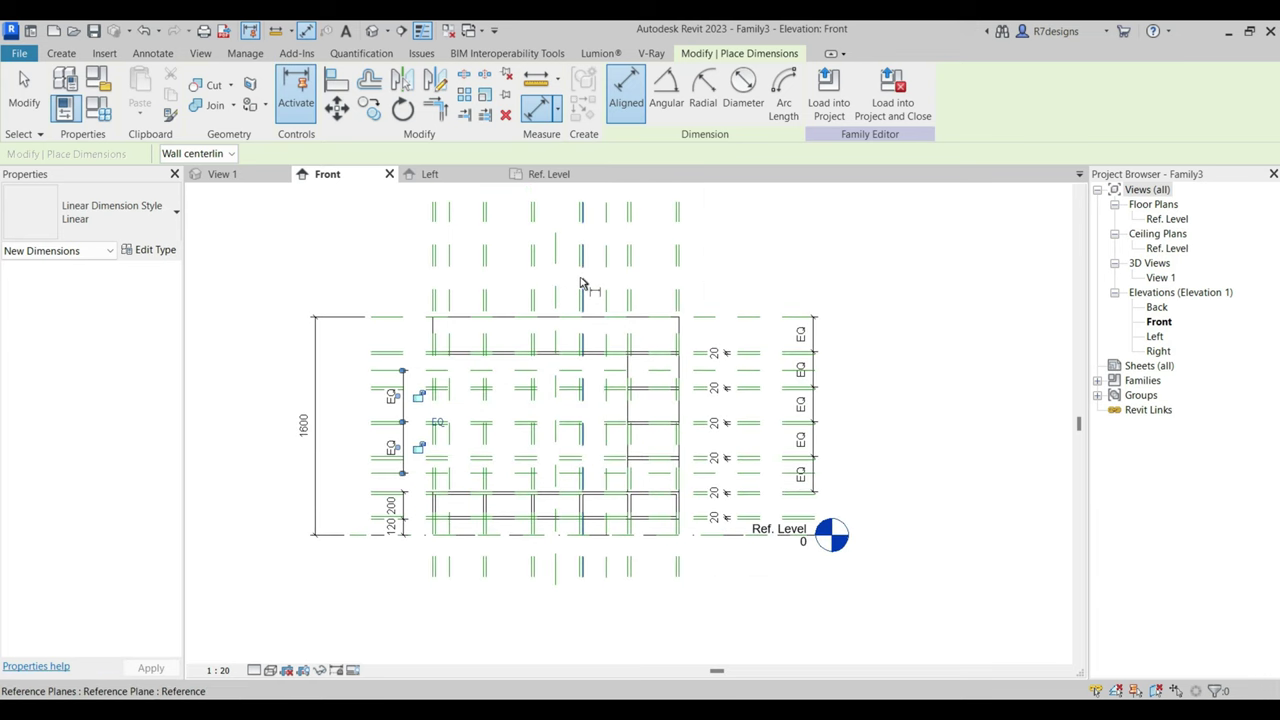
Add a 604/544 dimension across the vertical planes inside the shelving, undoing its EQ.
left_click(450, 281)
scroll(600, 372, "up", 1)
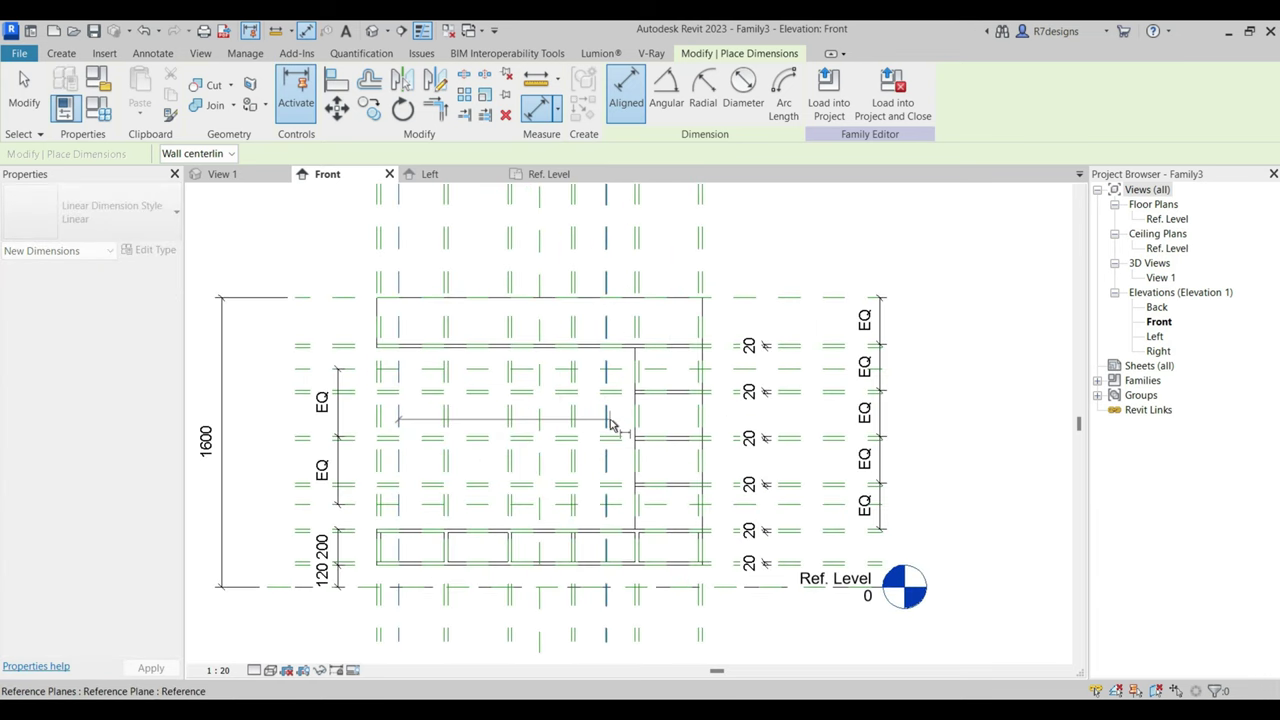
left_click(607, 421)
left_click(517, 420)
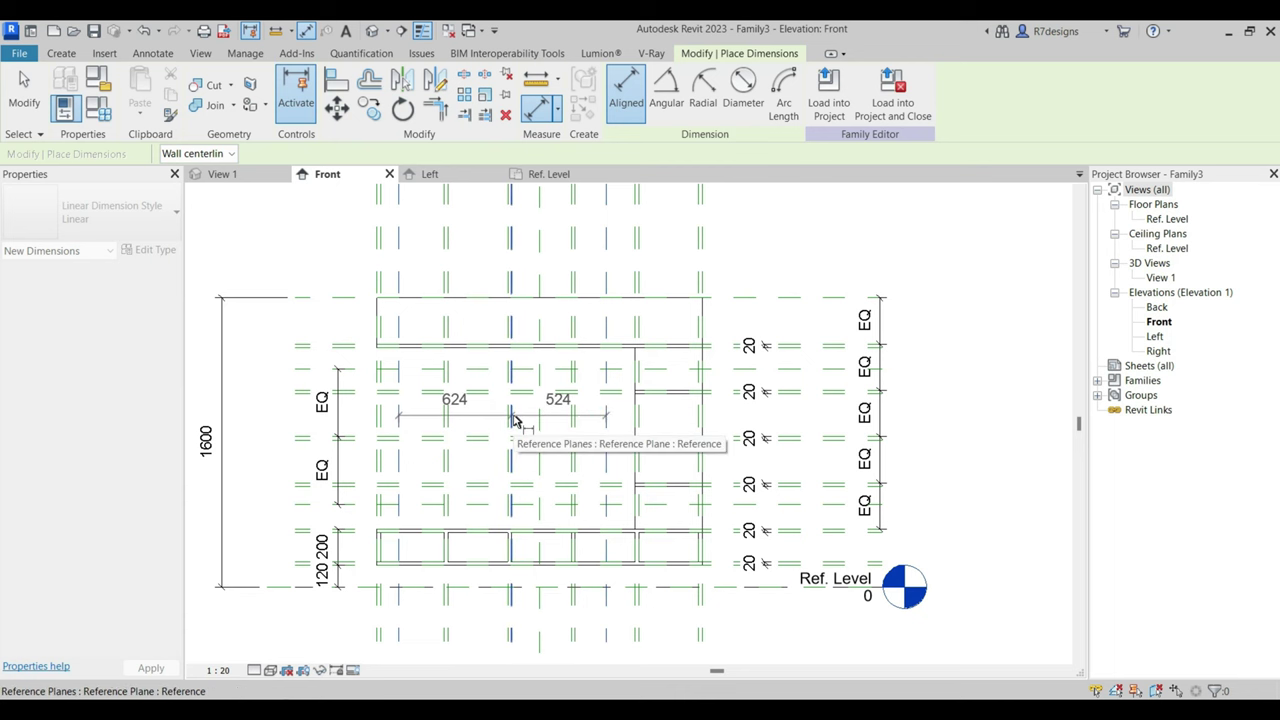
scroll(517, 420, "up", 1)
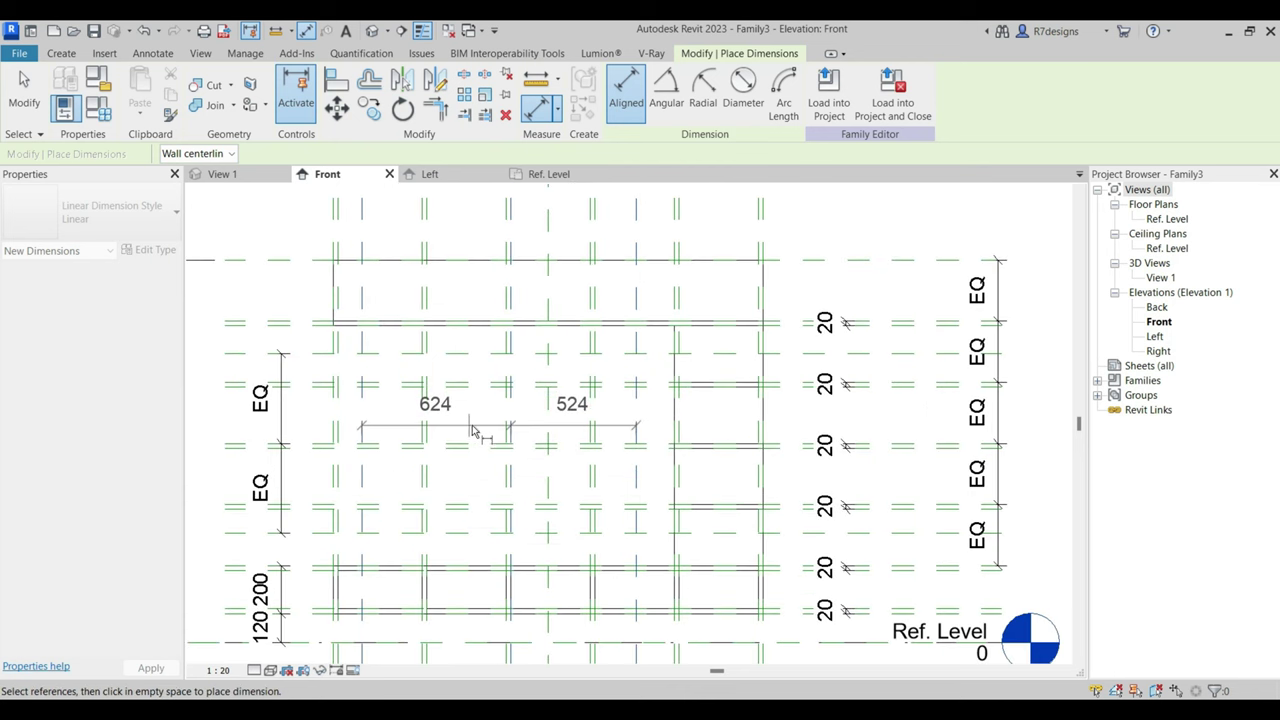
left_click(507, 428)
left_click(507, 428)
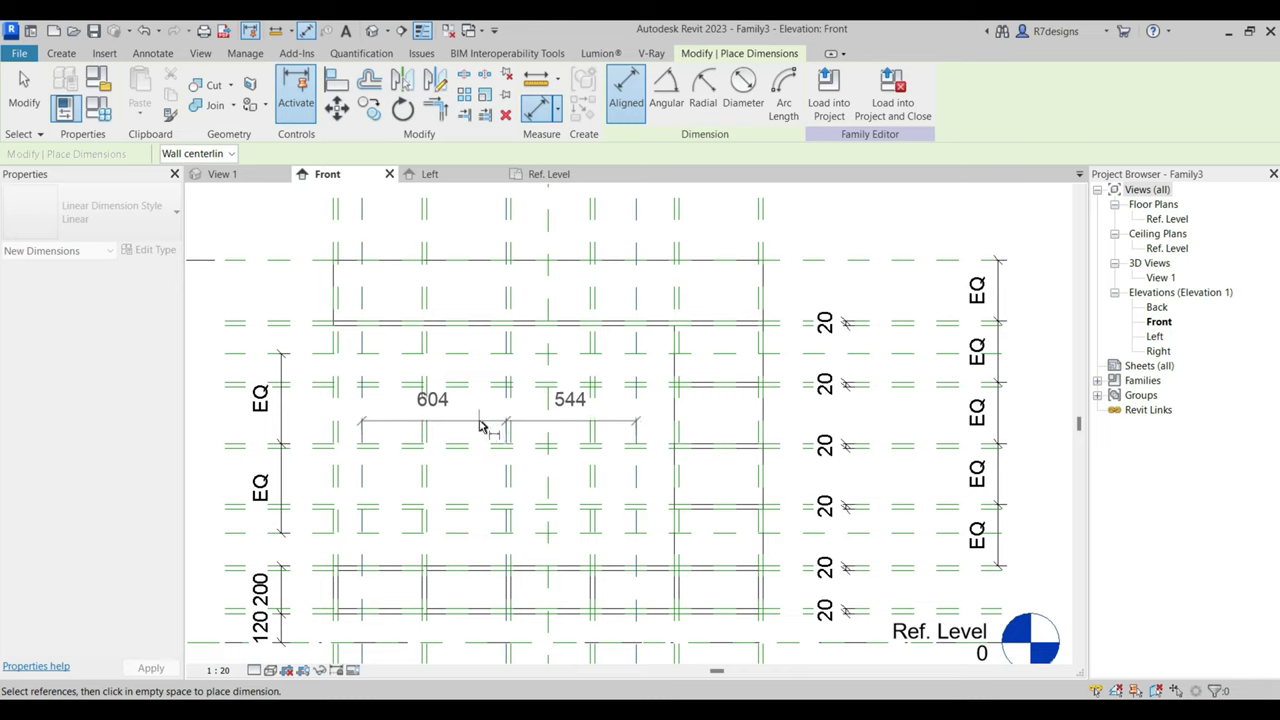
left_click(501, 418)
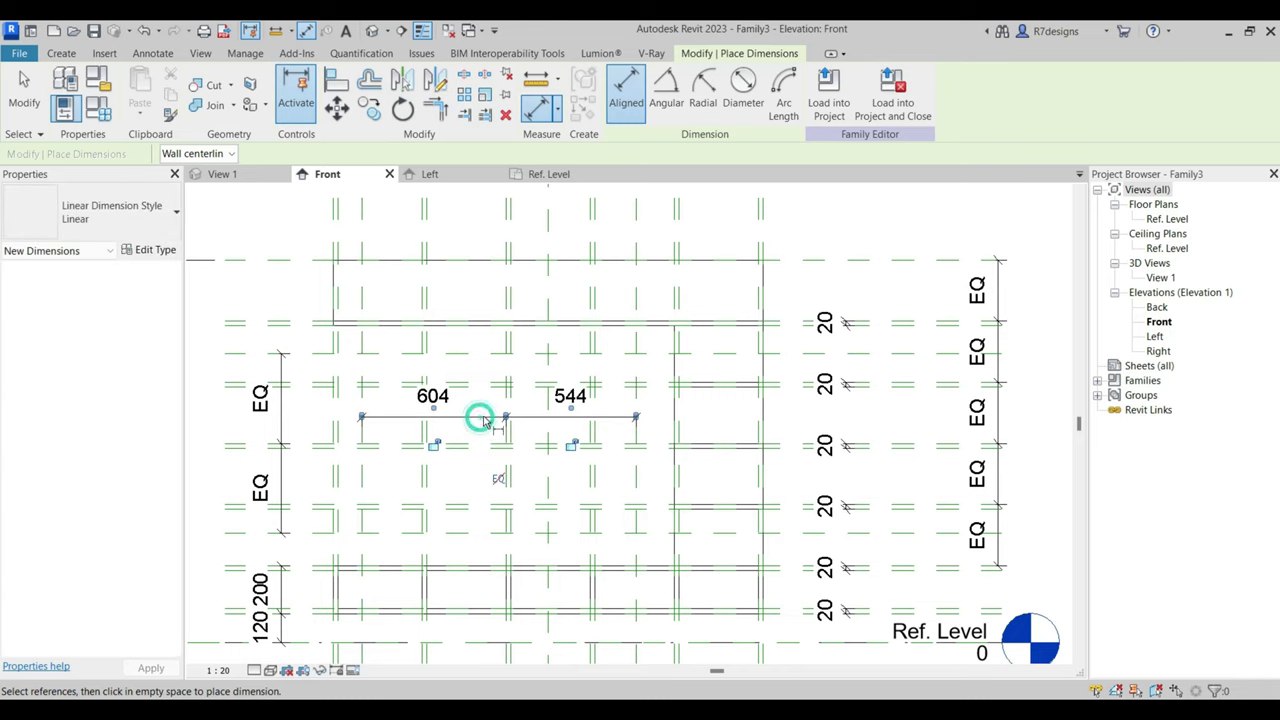
left_click(497, 482)
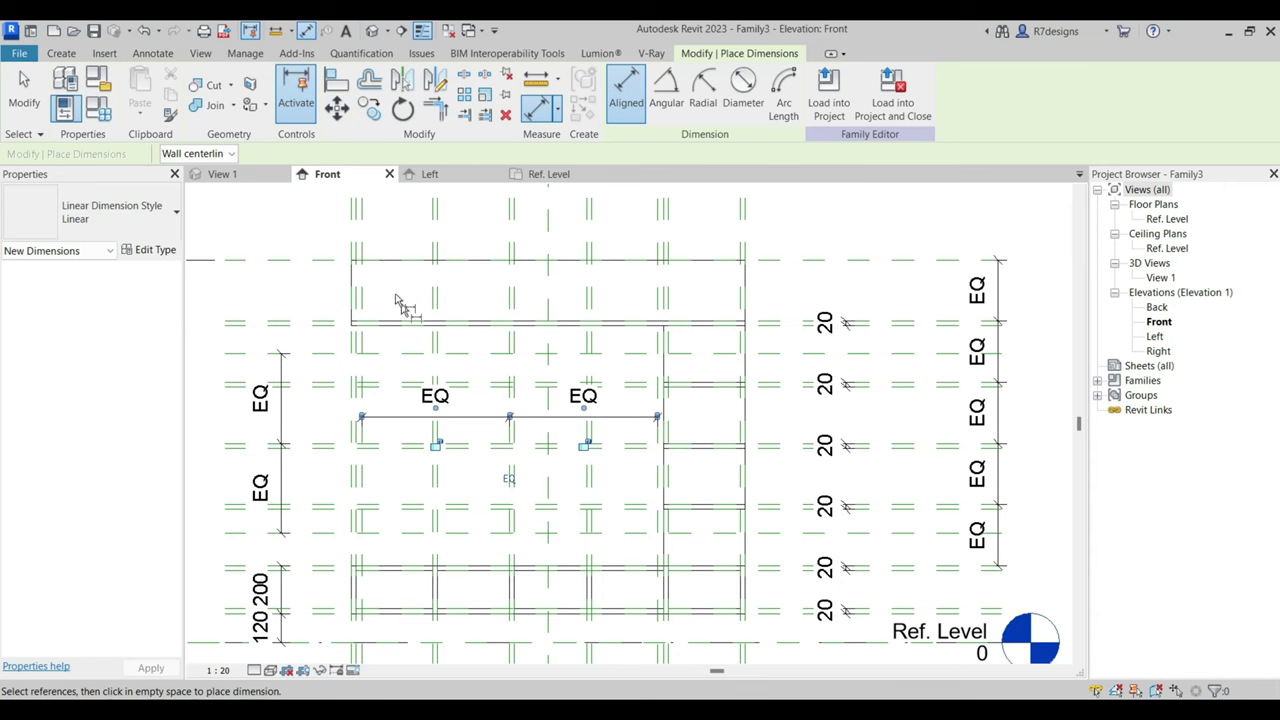
left_click(143, 30)
left_click(24, 90)
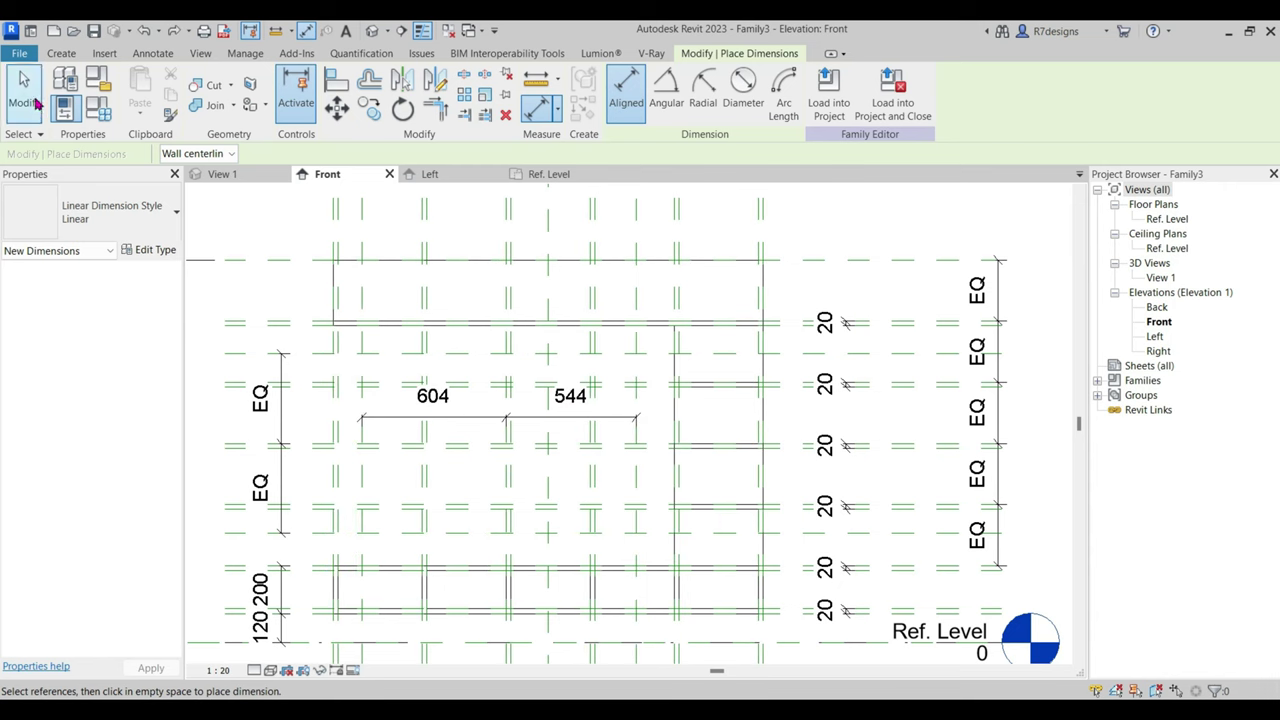
left_click(470, 422)
Delete the 604/544 dimension string.
left_click(391, 286)
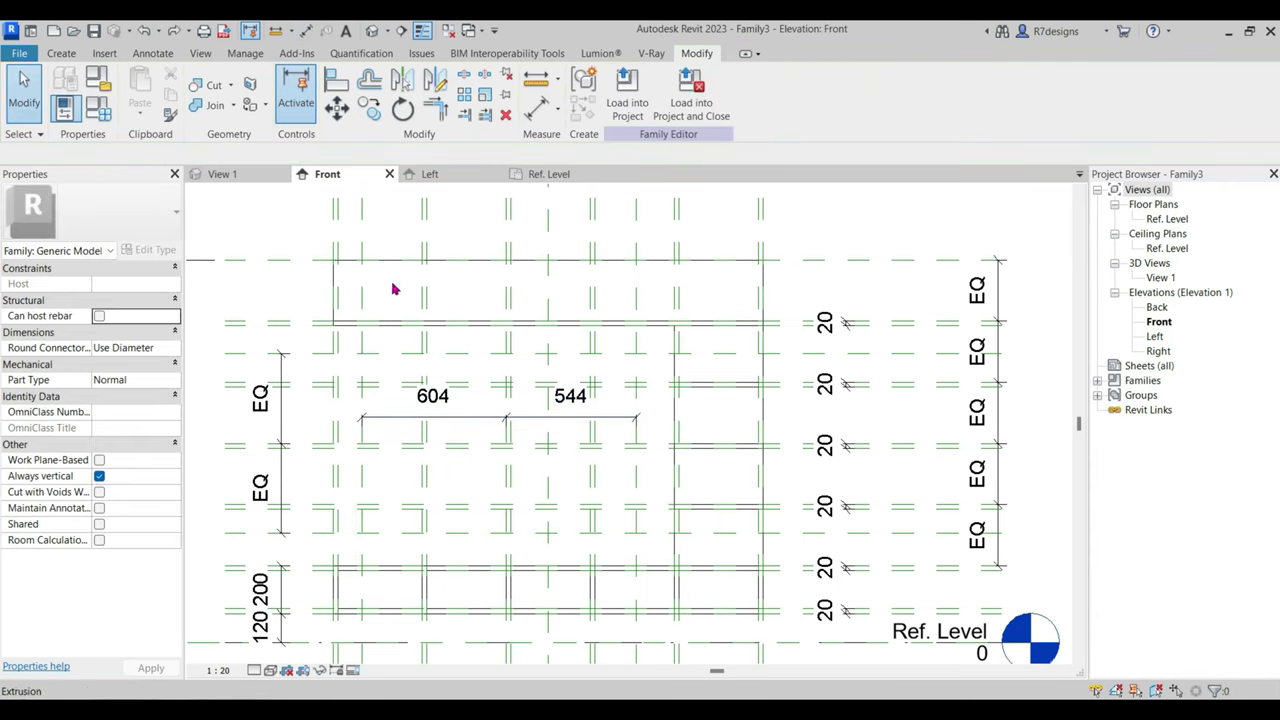
left_click(450, 420)
left_click(506, 115)
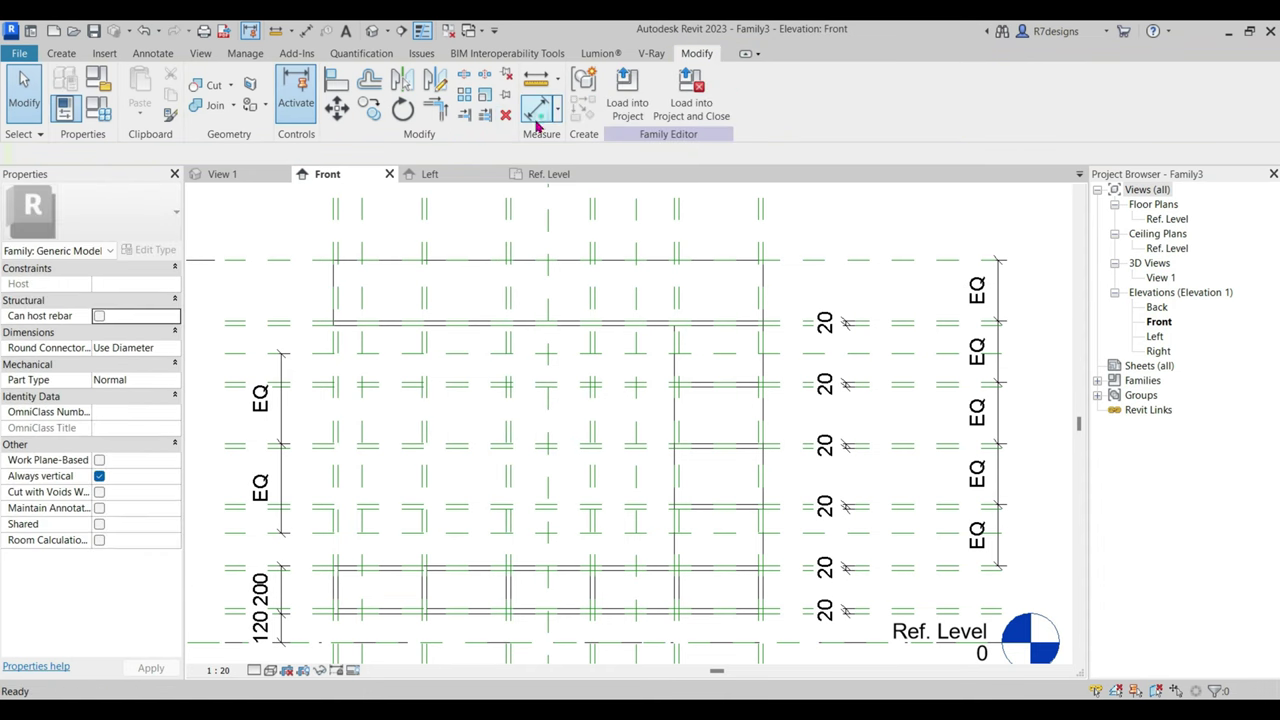
Dimension the top-left vertical planes (100/252) above the shelving and make it EQ.
left_click(538, 108)
left_click(337, 250)
left_click(361, 250)
left_click(421, 247)
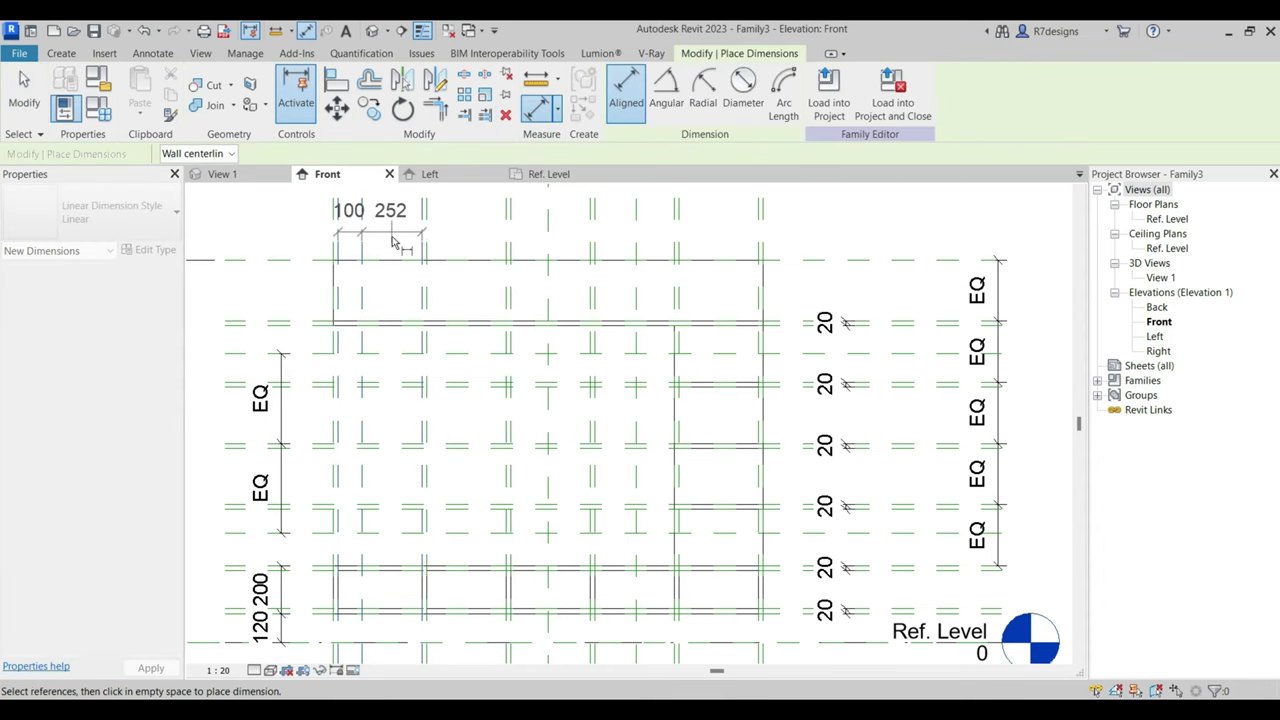
scroll(400, 240, "down", 3)
left_click(390, 237)
left_click(381, 281)
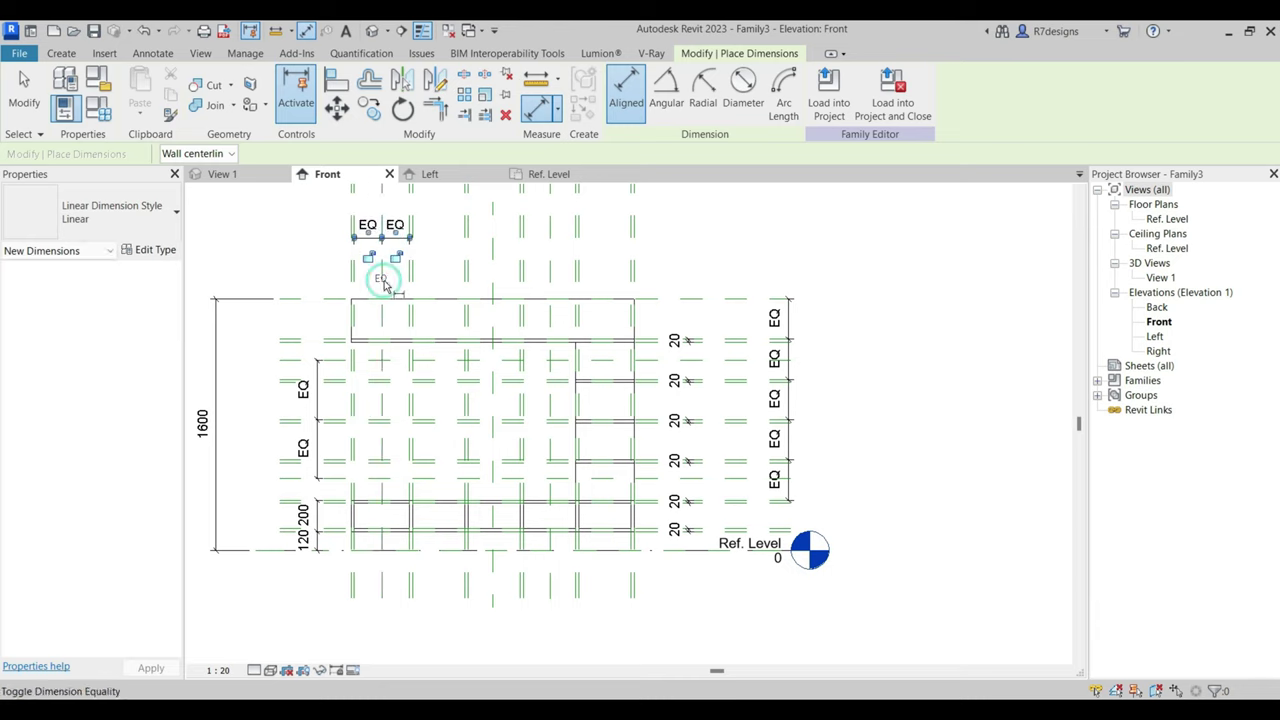
Dimension the right vertical planes (172/160) above the shelving and make it EQ.
left_click(548, 250)
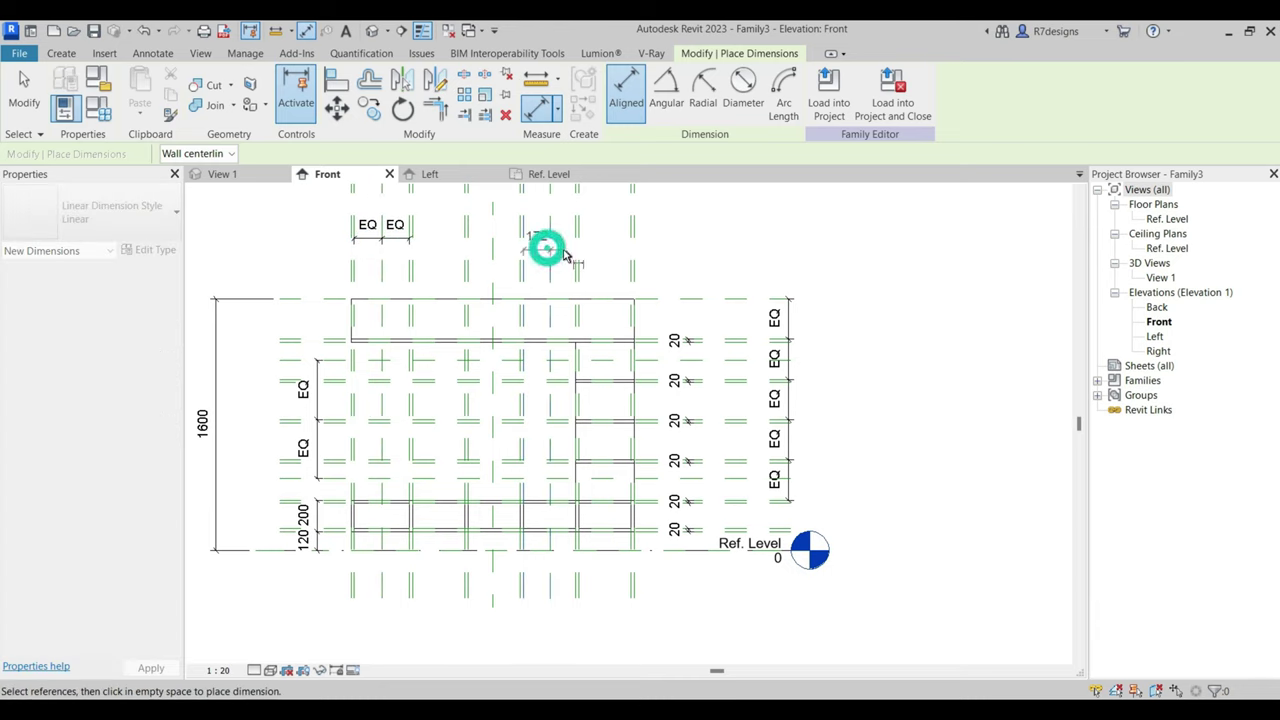
left_click(577, 255)
left_click(566, 242)
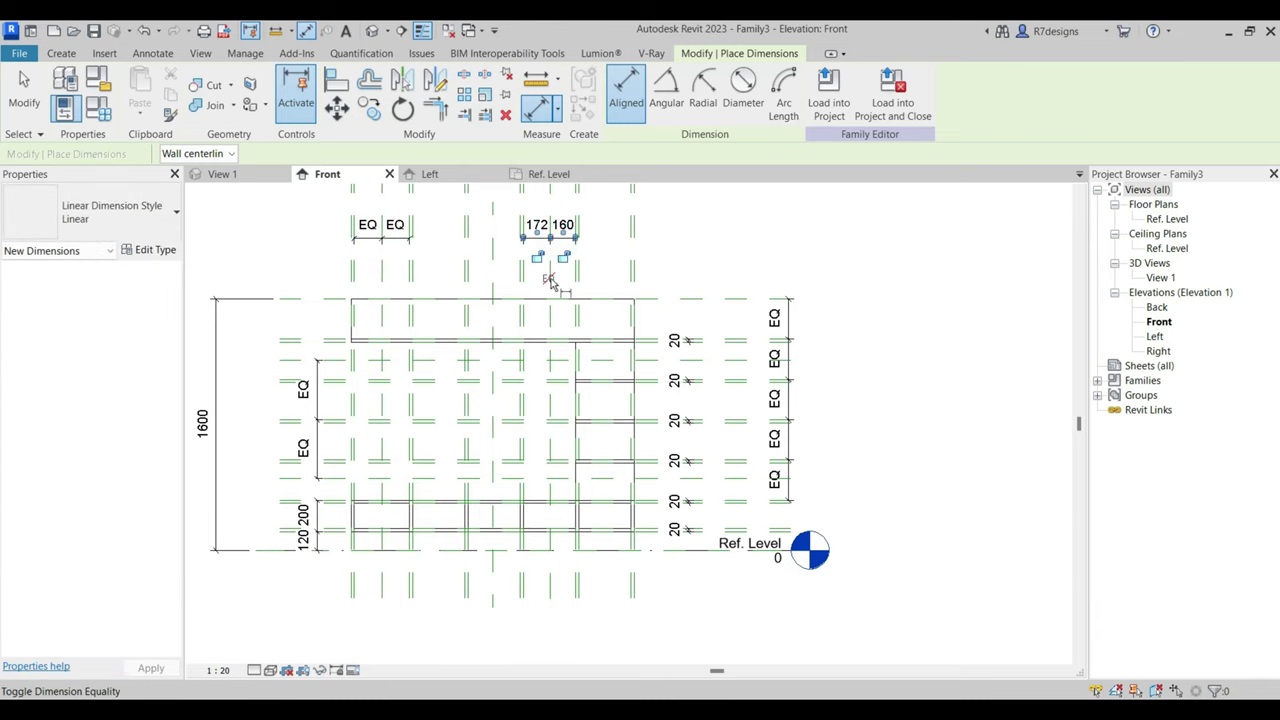
left_click(548, 278)
left_click(30, 107)
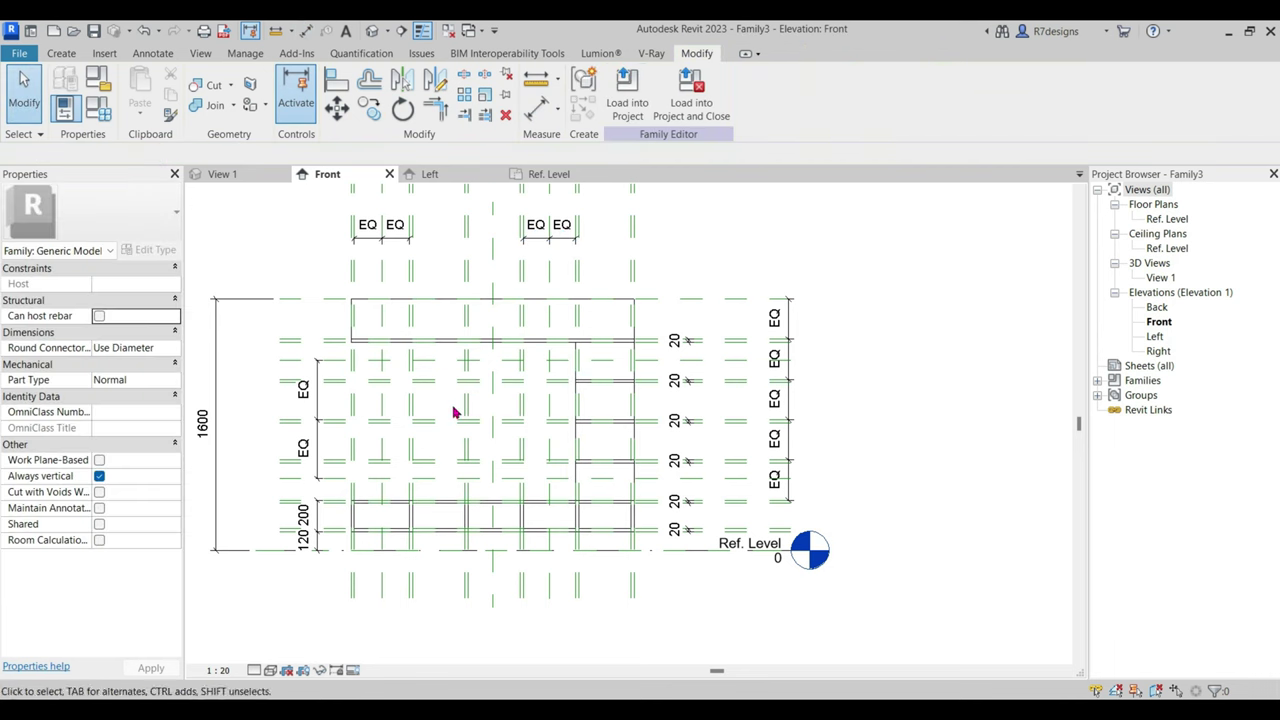
scroll(432, 368, "up", 1)
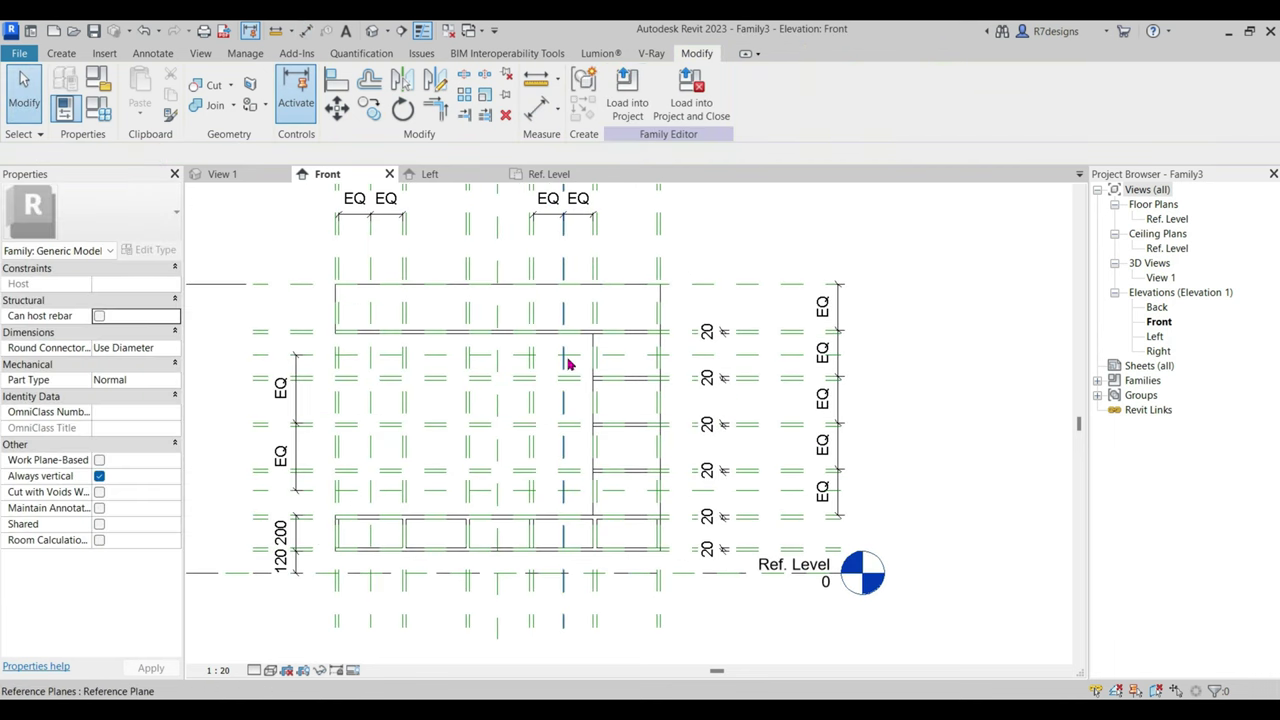
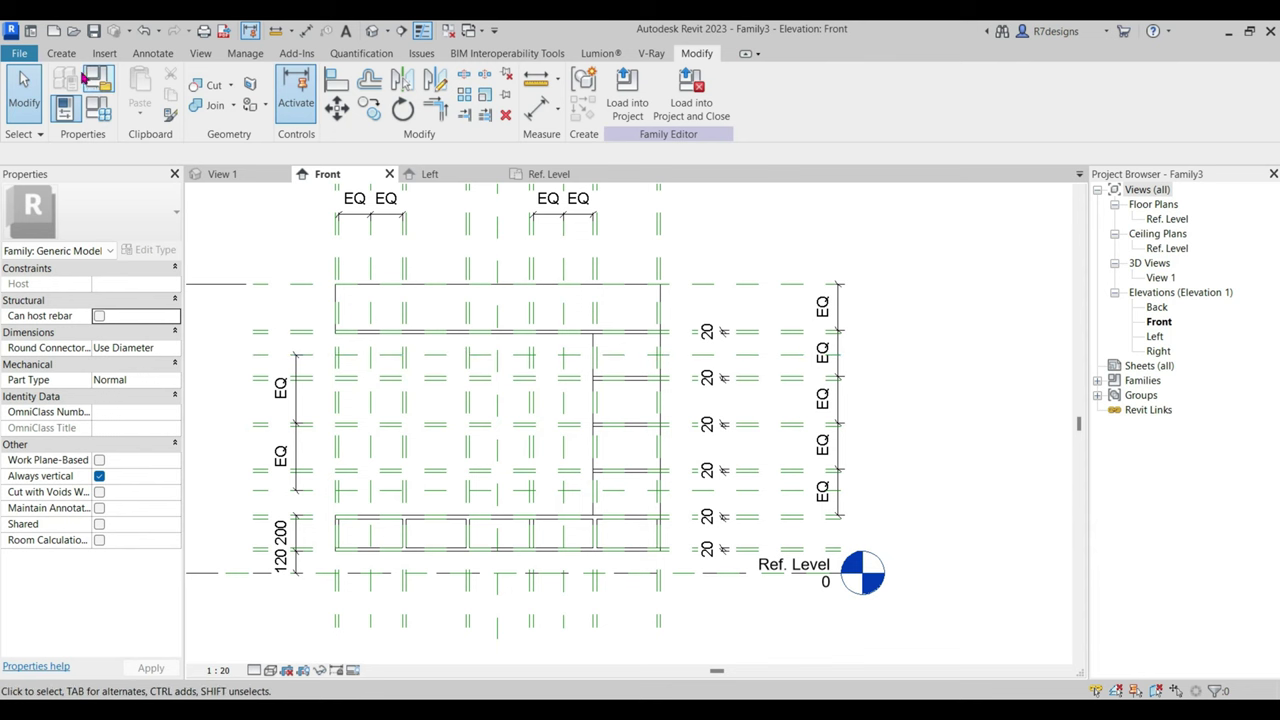
Sketch a rectangular solid extrusion for the TV panel between the reference planes.
left_click(62, 53)
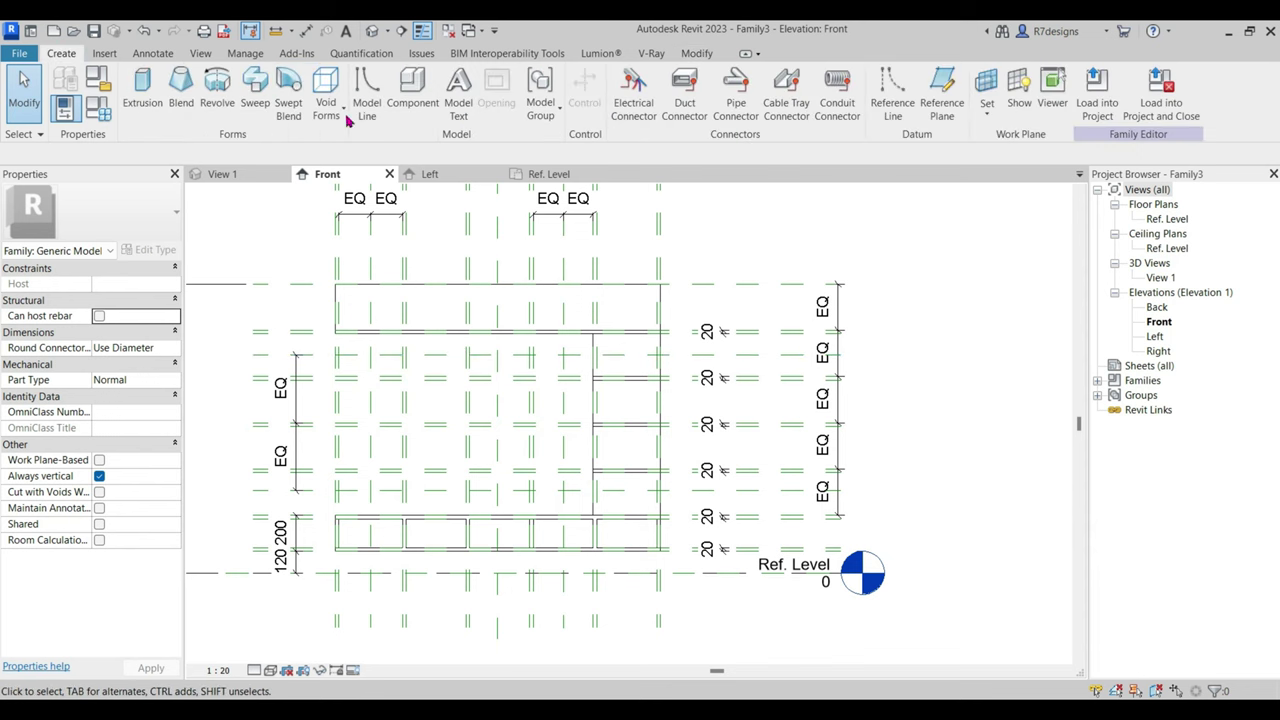
left_click(142, 88)
left_click(672, 78)
left_click(369, 354)
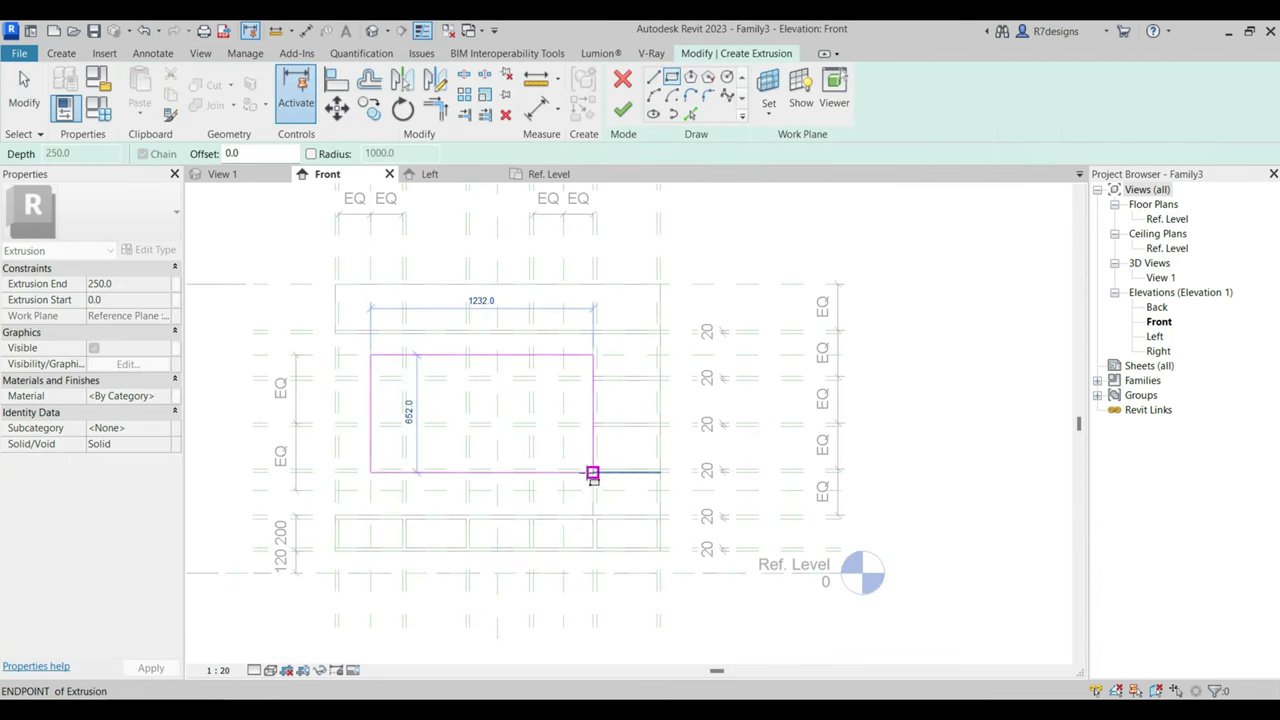
scroll(566, 443, "up", 2)
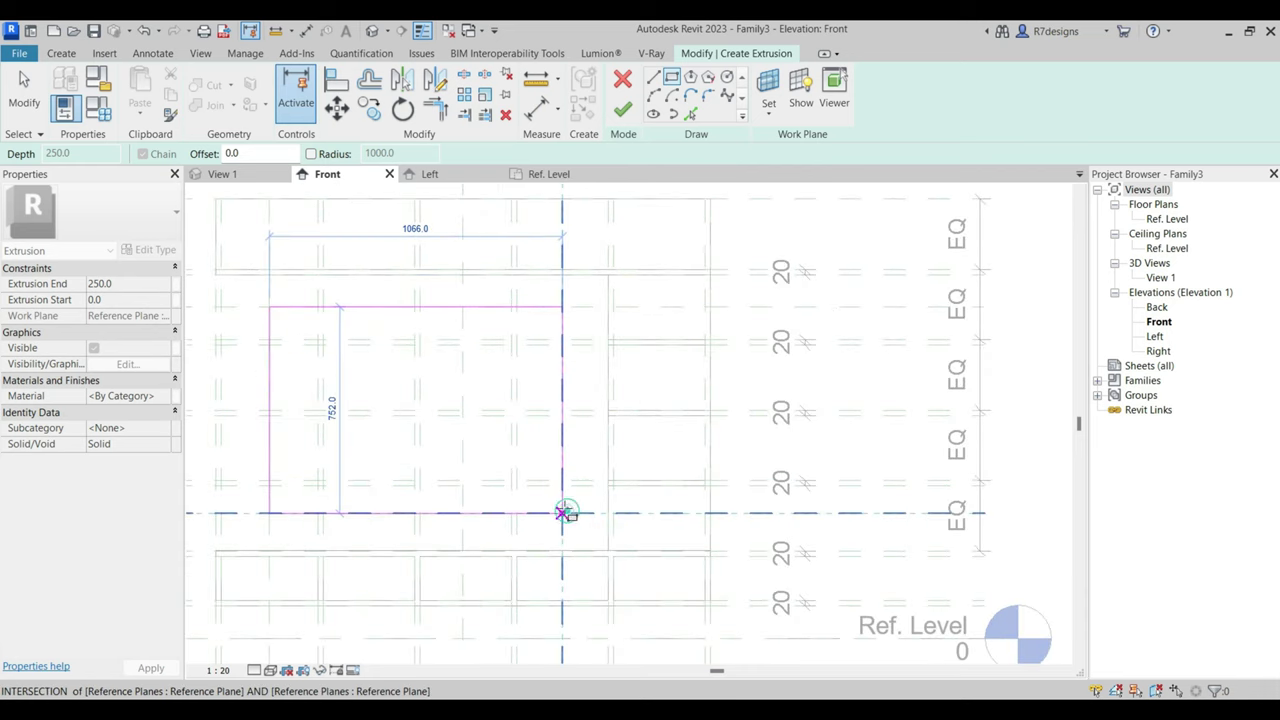
left_click(565, 513)
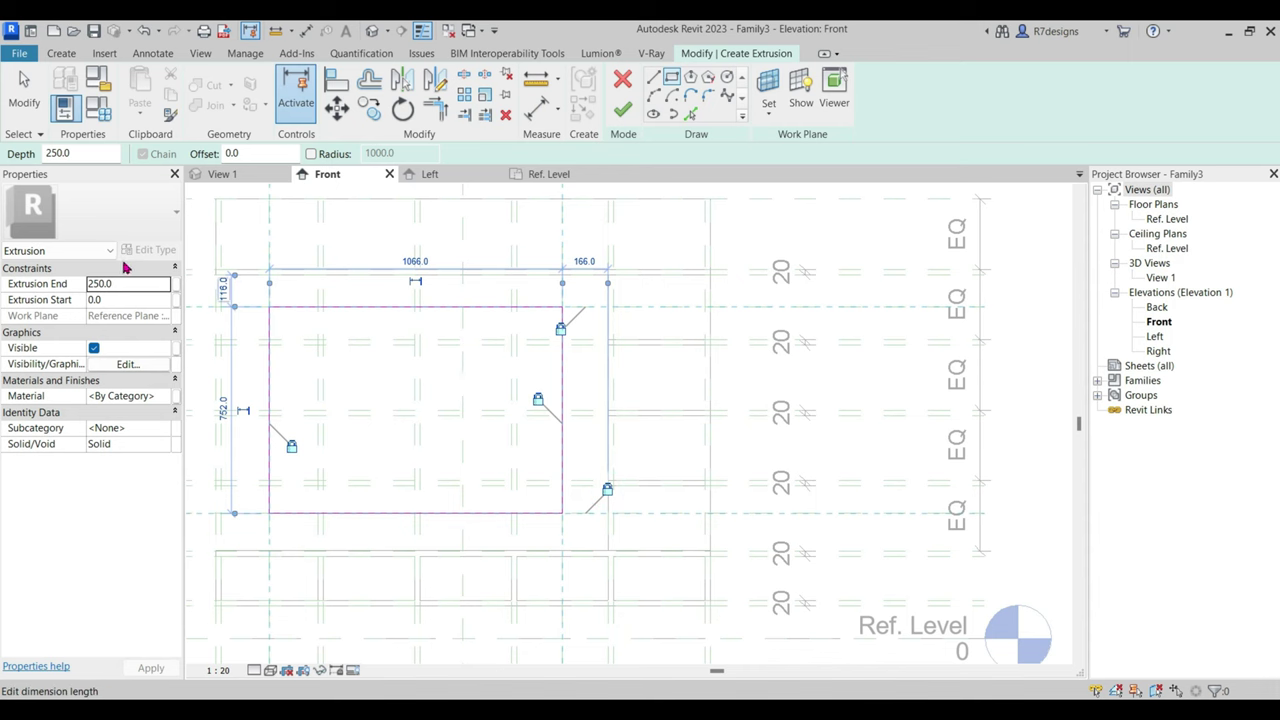
left_click(29, 112)
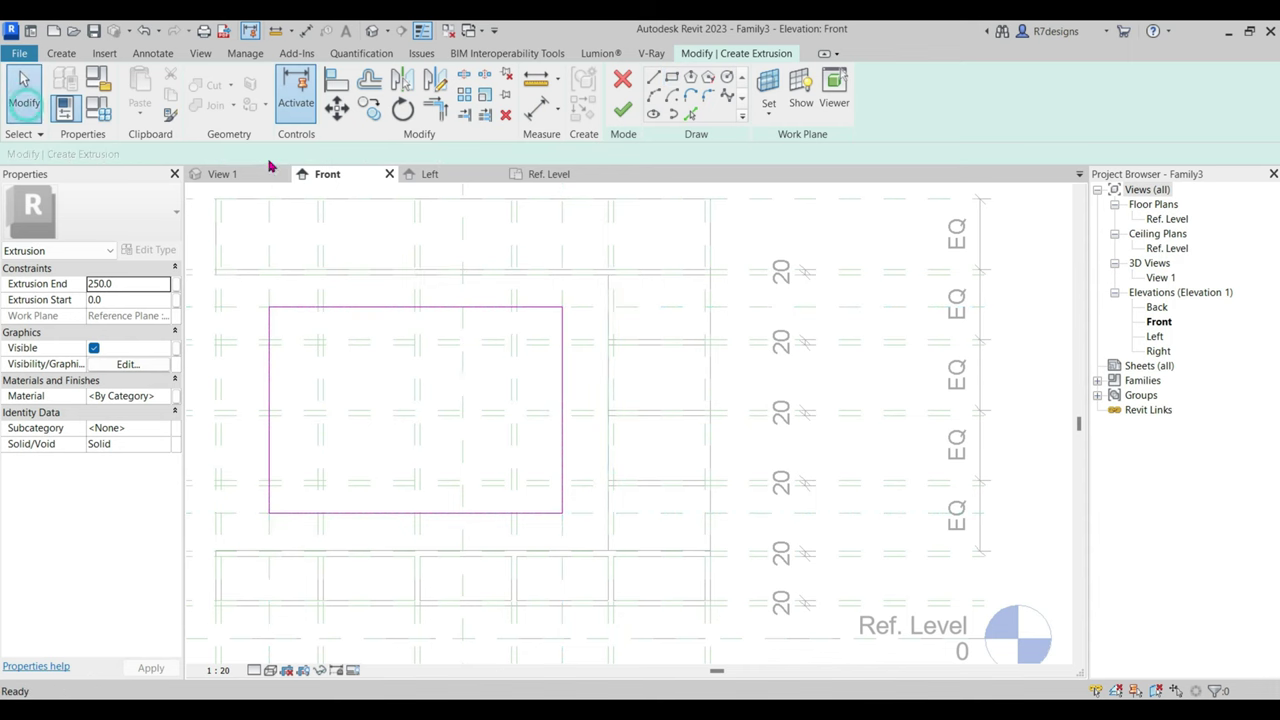
left_click(622, 110)
In the Ref. Level plan, align the TV panel face so it starts 20 back from the front.
left_click(549, 174)
scroll(655, 366, "up", 3)
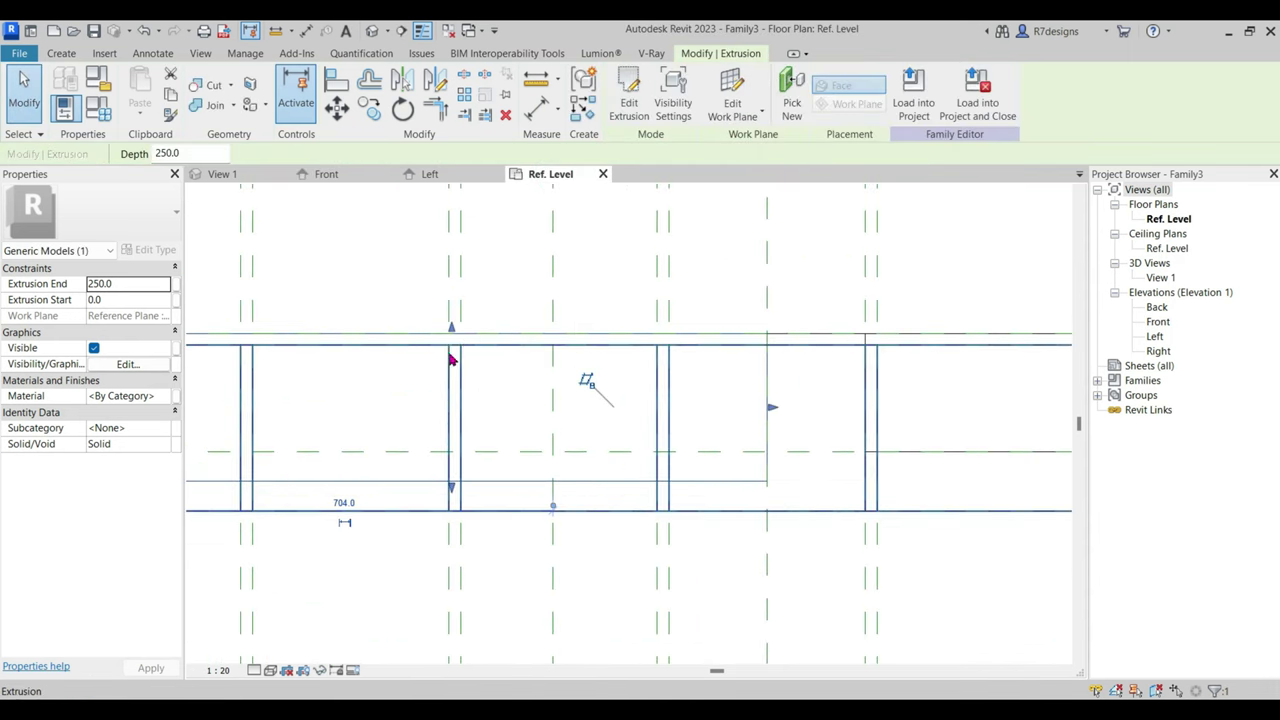
key("a")
key("l")
key("Escape")
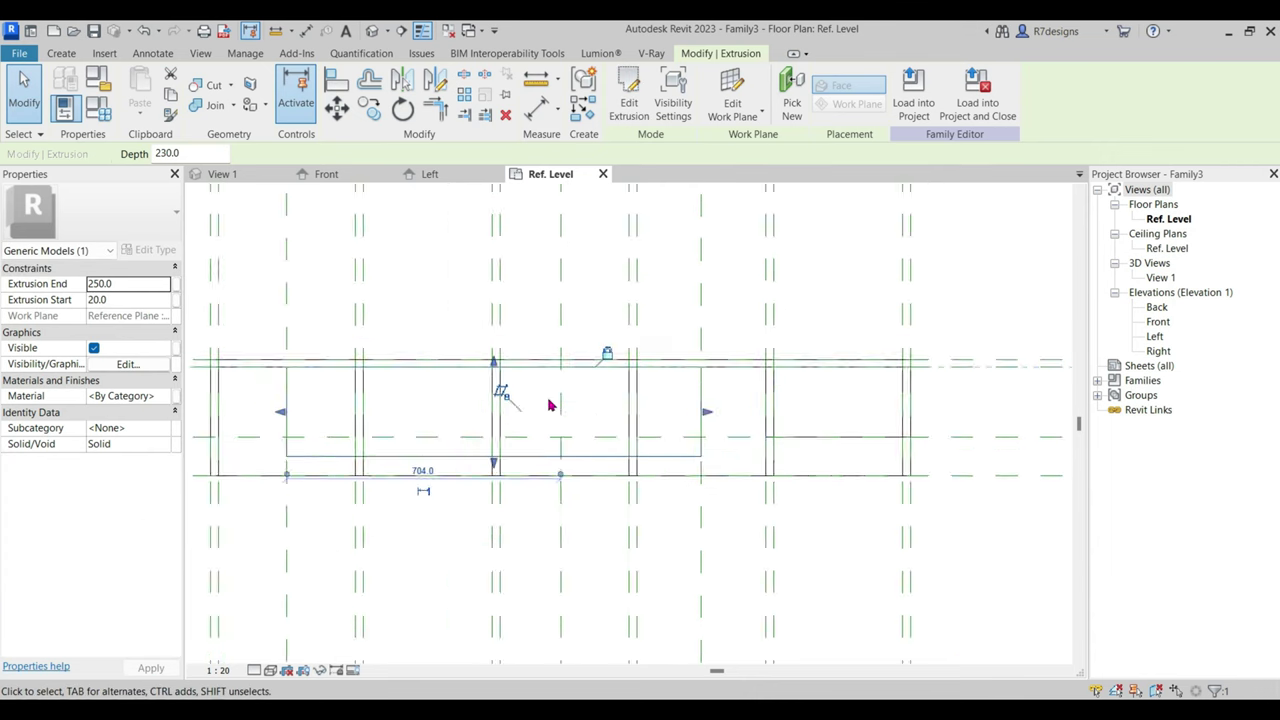
scroll(571, 374, "down", 3)
key("Escape")
Select a reference plane and try copying and dimensioning it, then cancel both.
left_click(697, 393)
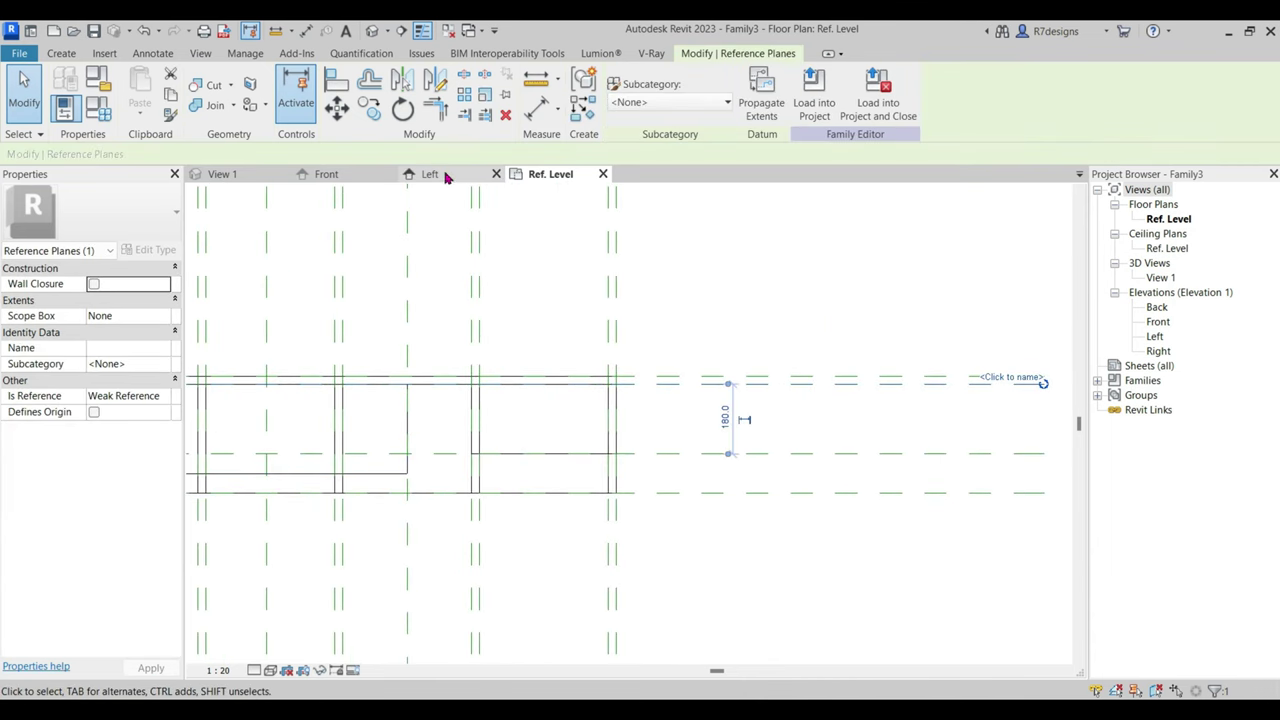
left_click(369, 108)
scroll(614, 417, "up", 2)
left_click(654, 430)
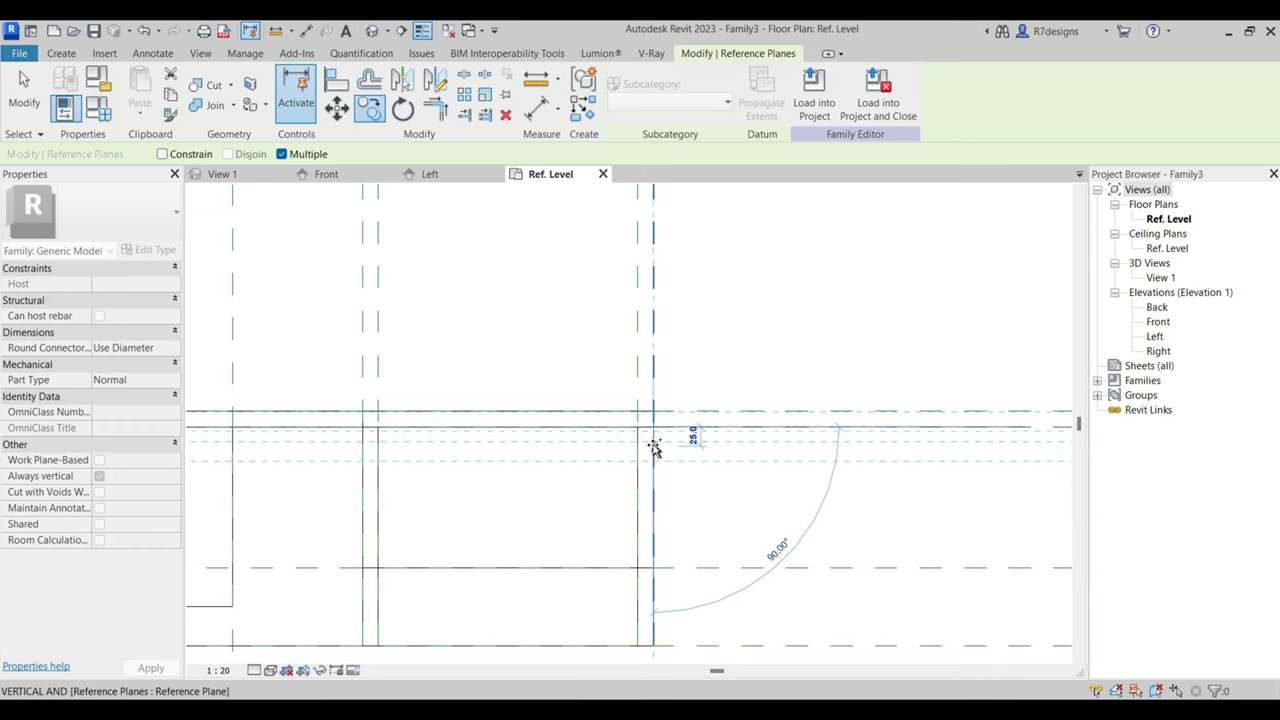
left_click(540, 110)
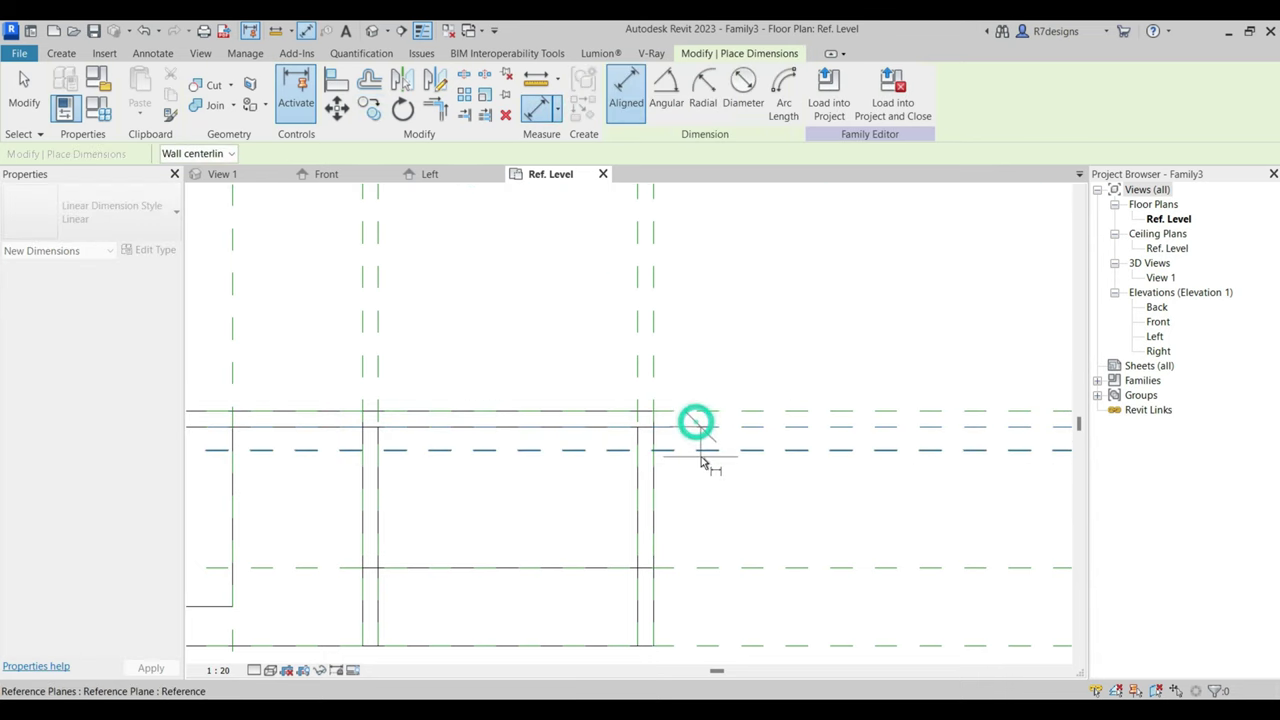
scroll(703, 462, "down", 3)
scroll(386, 494, "down", 2)
scroll(337, 509, "down", 2)
scroll(297, 503, "down", 3)
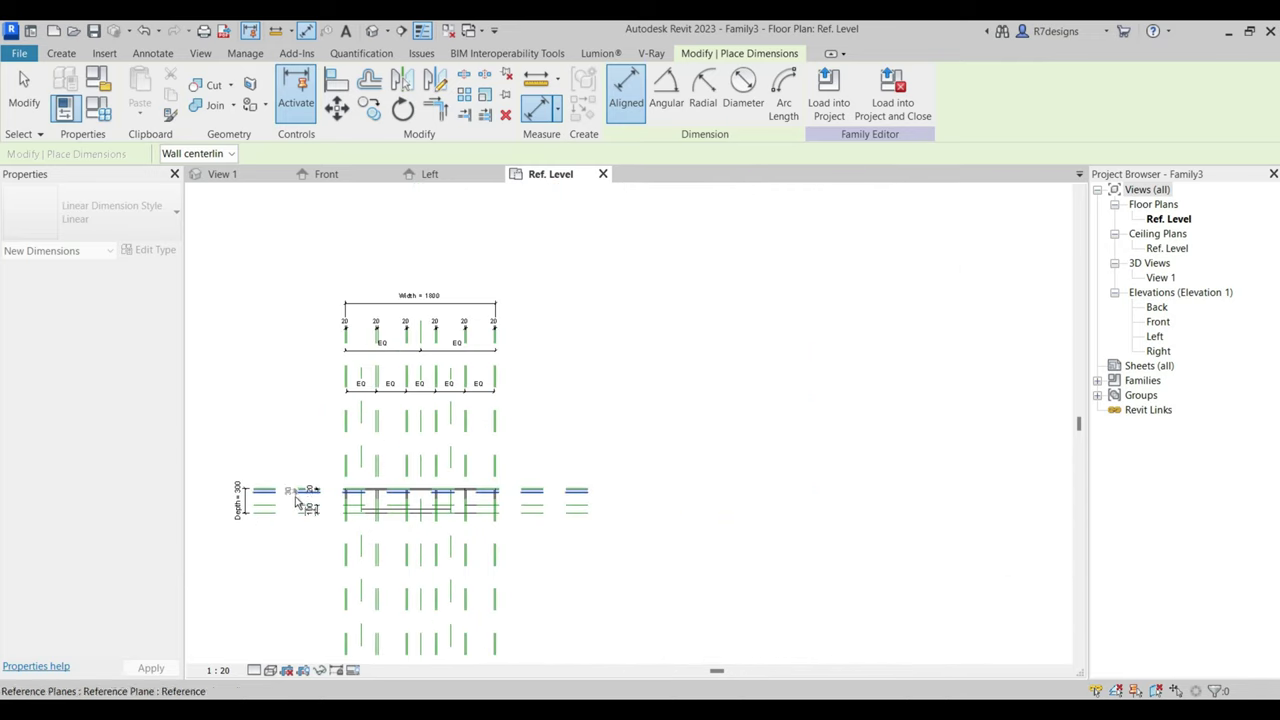
scroll(297, 503, "up", 4)
key("Escape")
key("Escape")
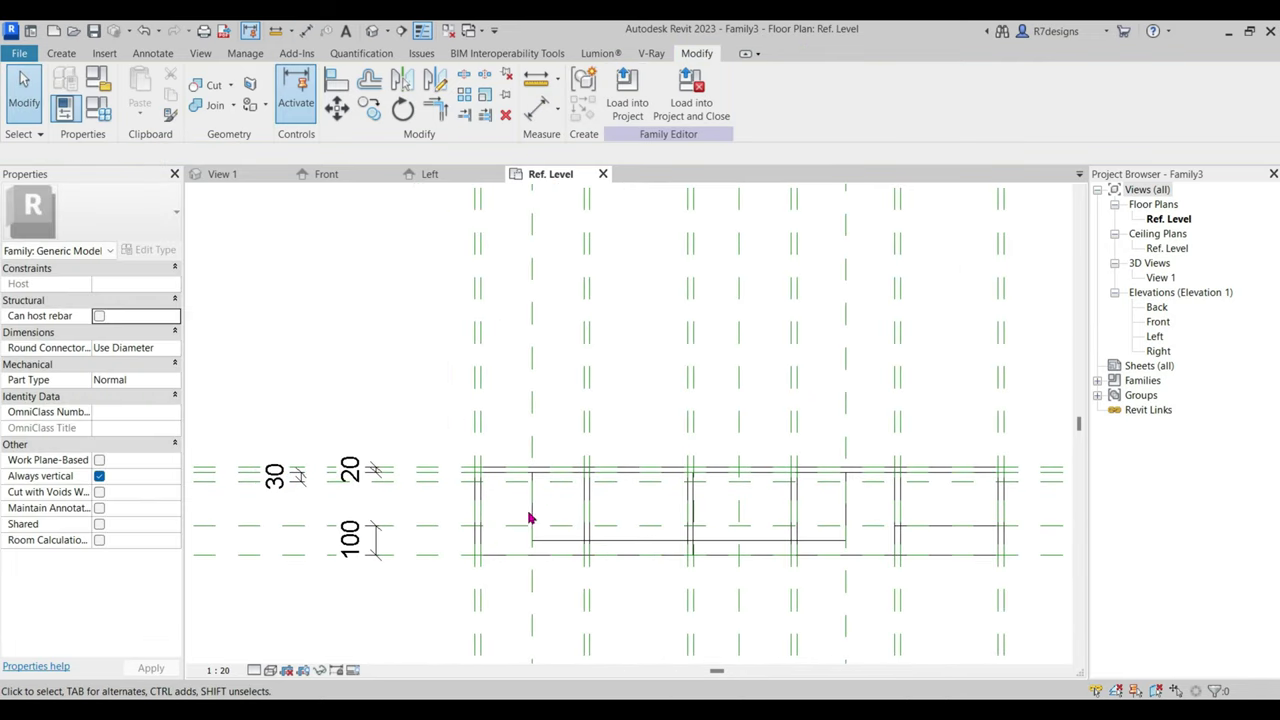
scroll(530, 518, "up", 3)
Check the TV panel extrusion in plan and switch to the 3D view.
left_click(737, 556)
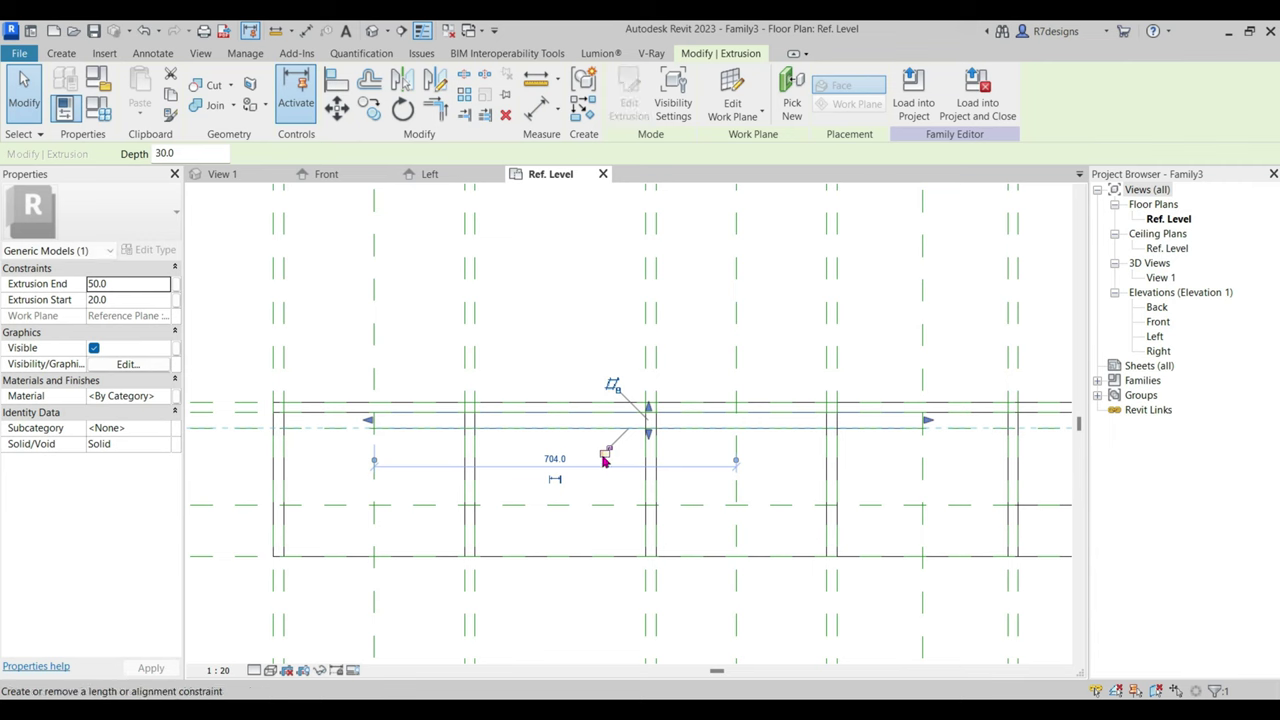
key("Escape")
left_click(245, 174)
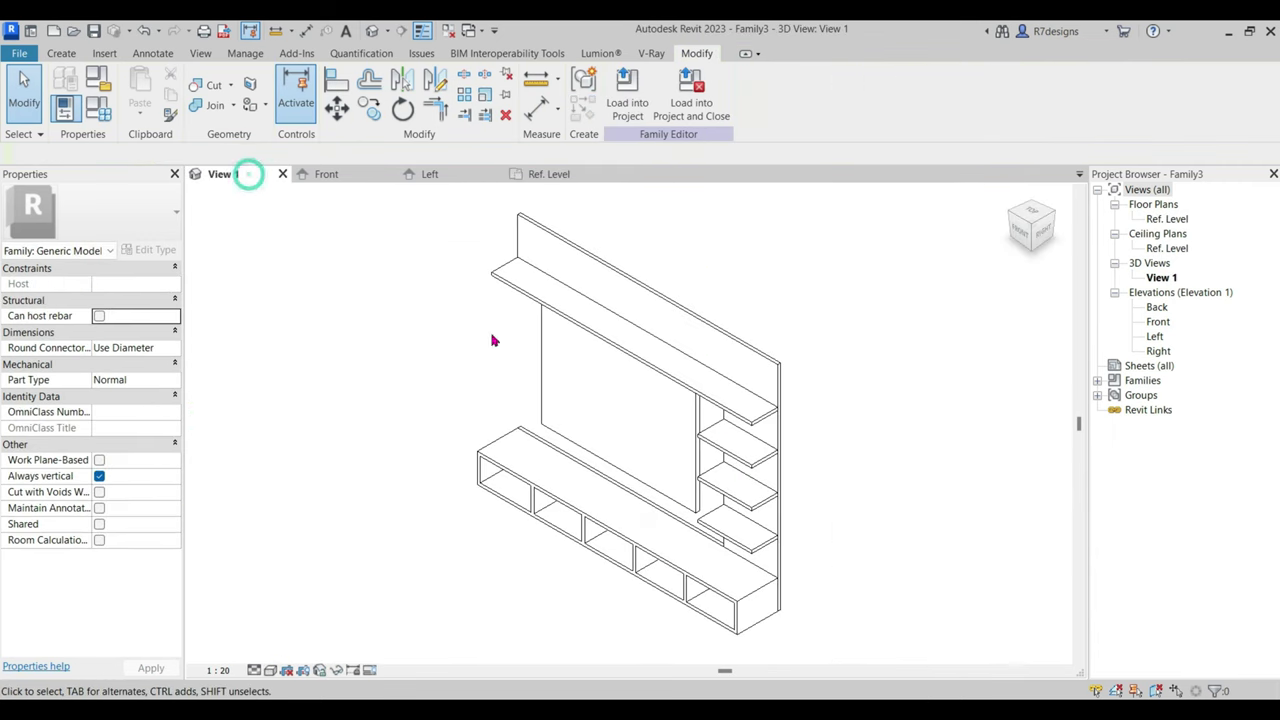
Inspect the unit from front and left angles, then go to the Ref. Level plan.
left_click(1025, 229)
left_click(1003, 226)
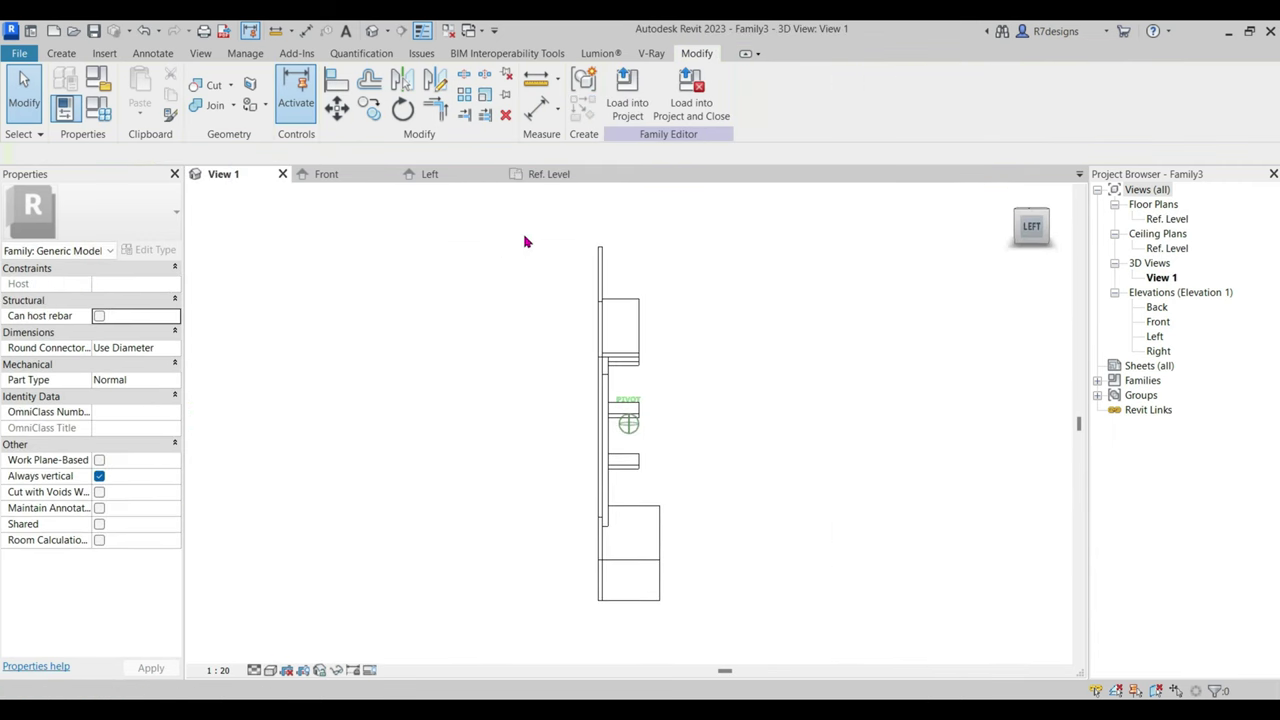
mouse_move(782, 295)
middle_mouse_down("shift")
mouse_move(695, 244)
mouse_move(760, 237)
middle_mouse_up("shift")
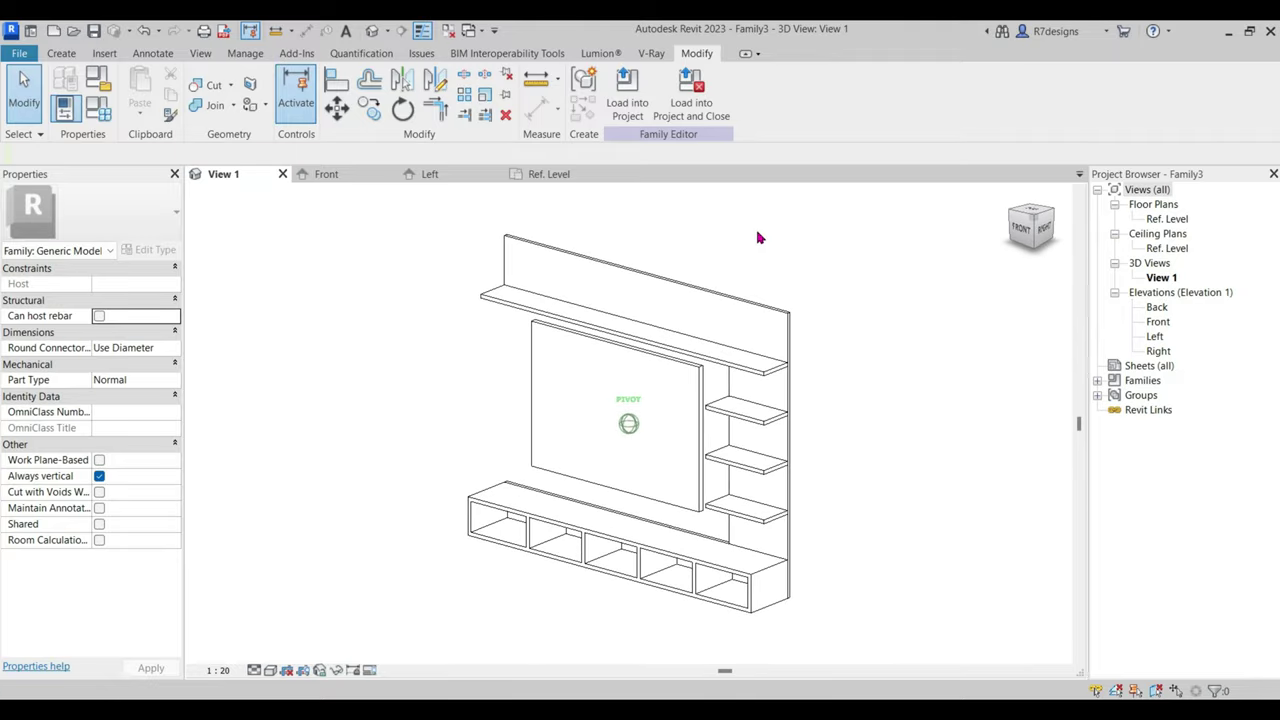
left_click(326, 174)
left_click(549, 174)
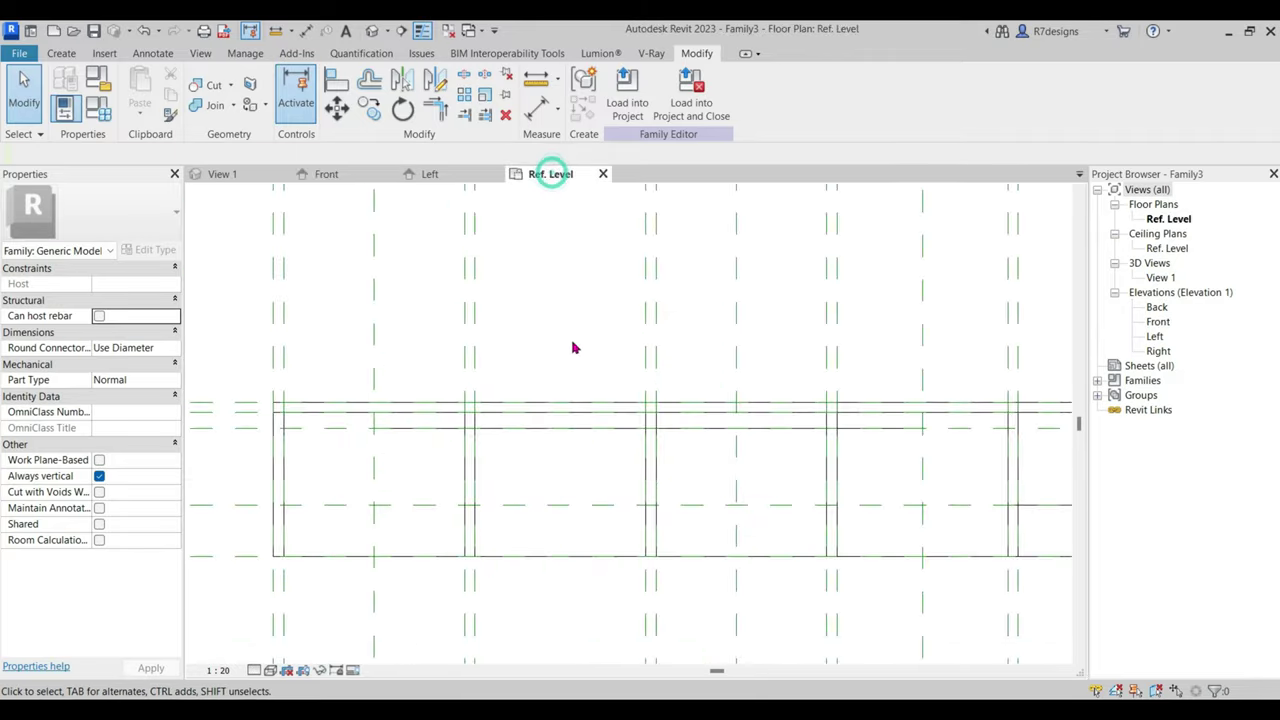
scroll(520, 405, "up", 3)
scroll(497, 483, "down", 2)
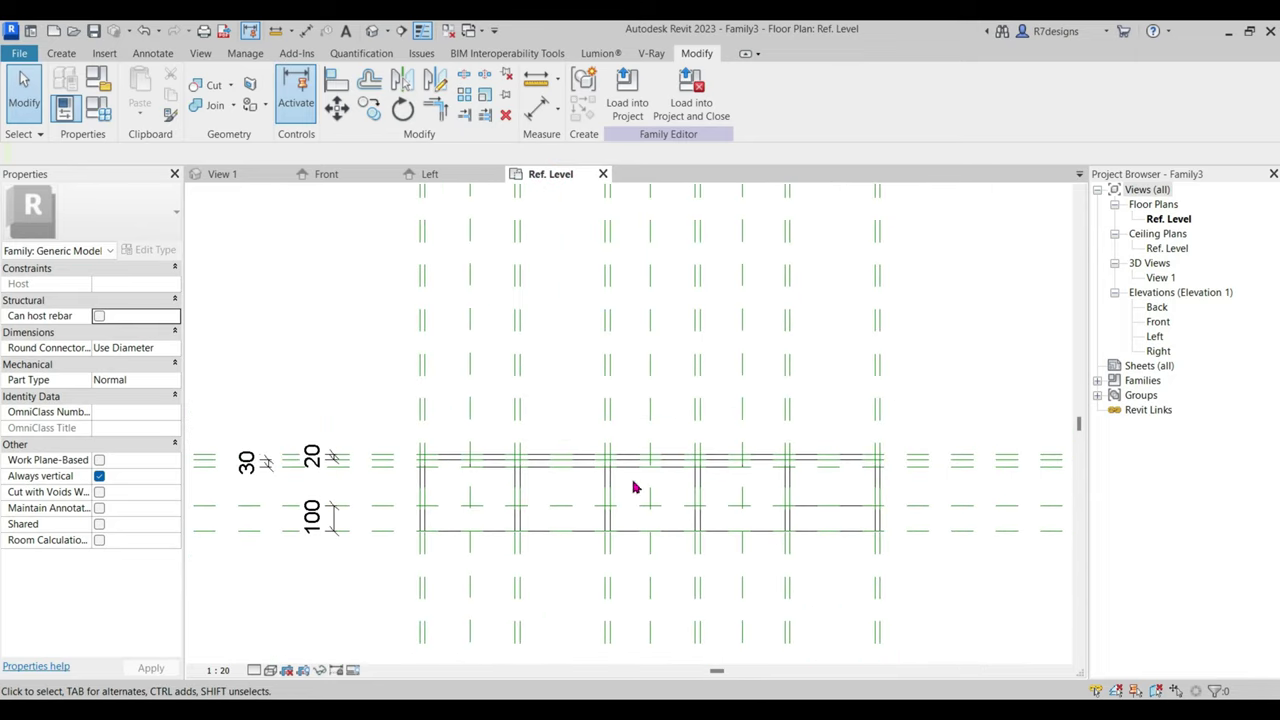
scroll(660, 463, "up", 1)
scroll(660, 463, "up", 1)
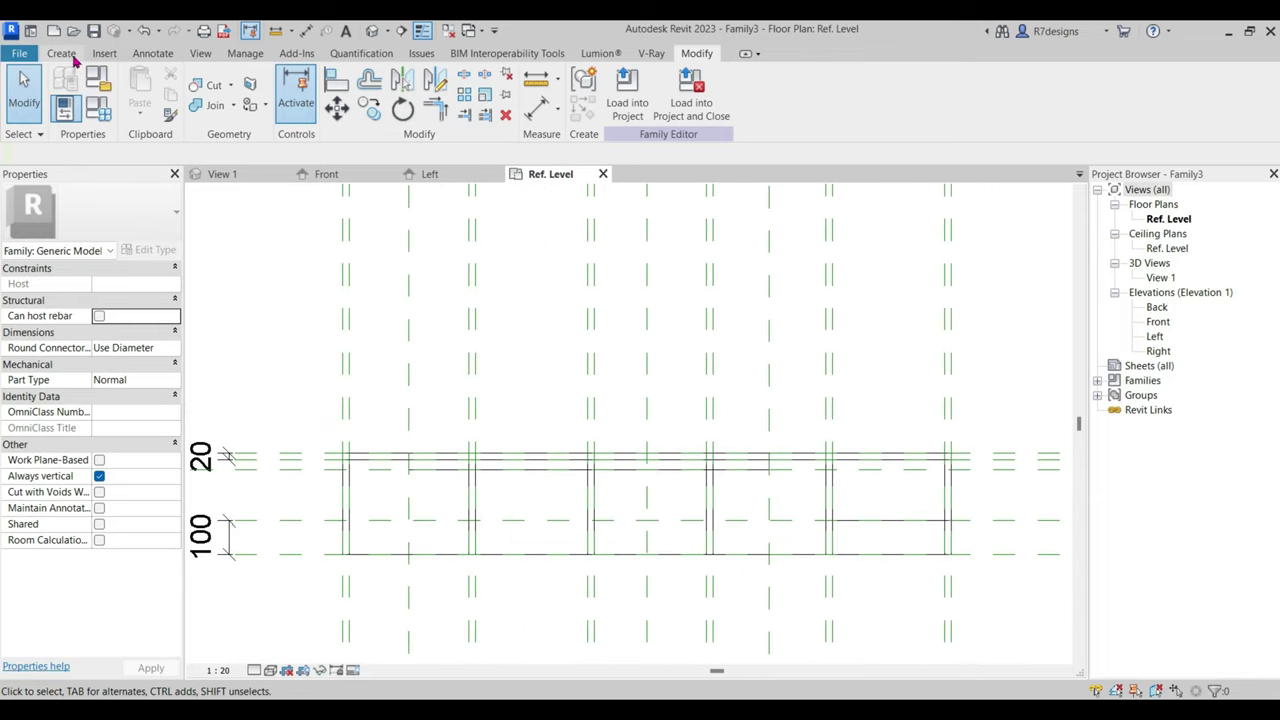
Sketch a new rectangular solid extrusion for the TV panel in the Ref. Level plan.
left_click(66, 55)
left_click(139, 88)
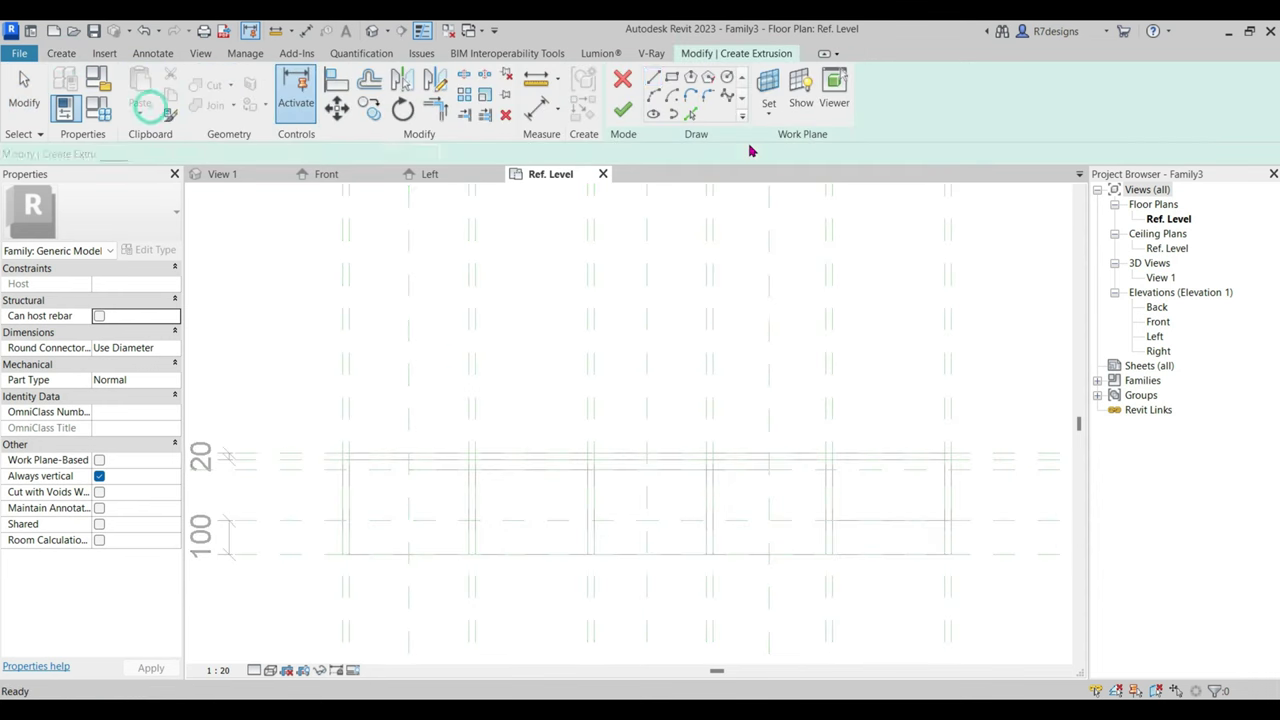
left_click(668, 84)
scroll(466, 457, "up", 1)
scroll(449, 477, "up", 1)
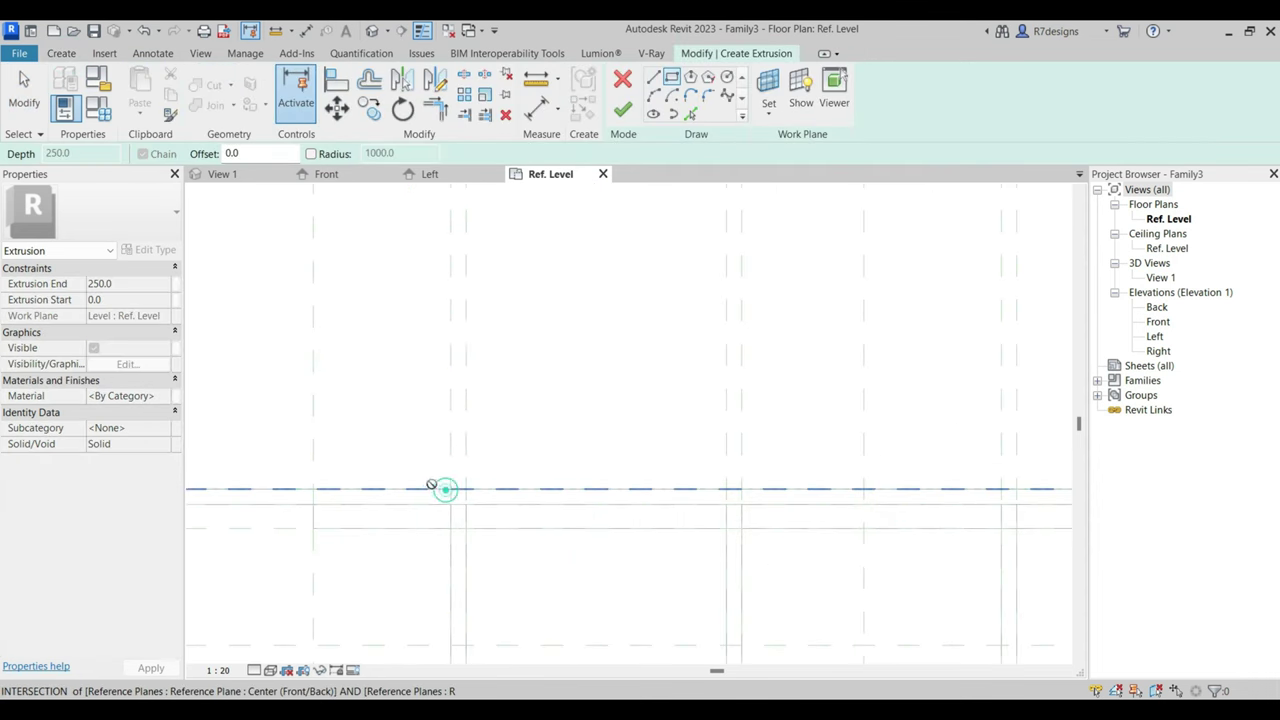
left_click(418, 381)
scroll(711, 474, "up", 1)
scroll(686, 509, "up", 3)
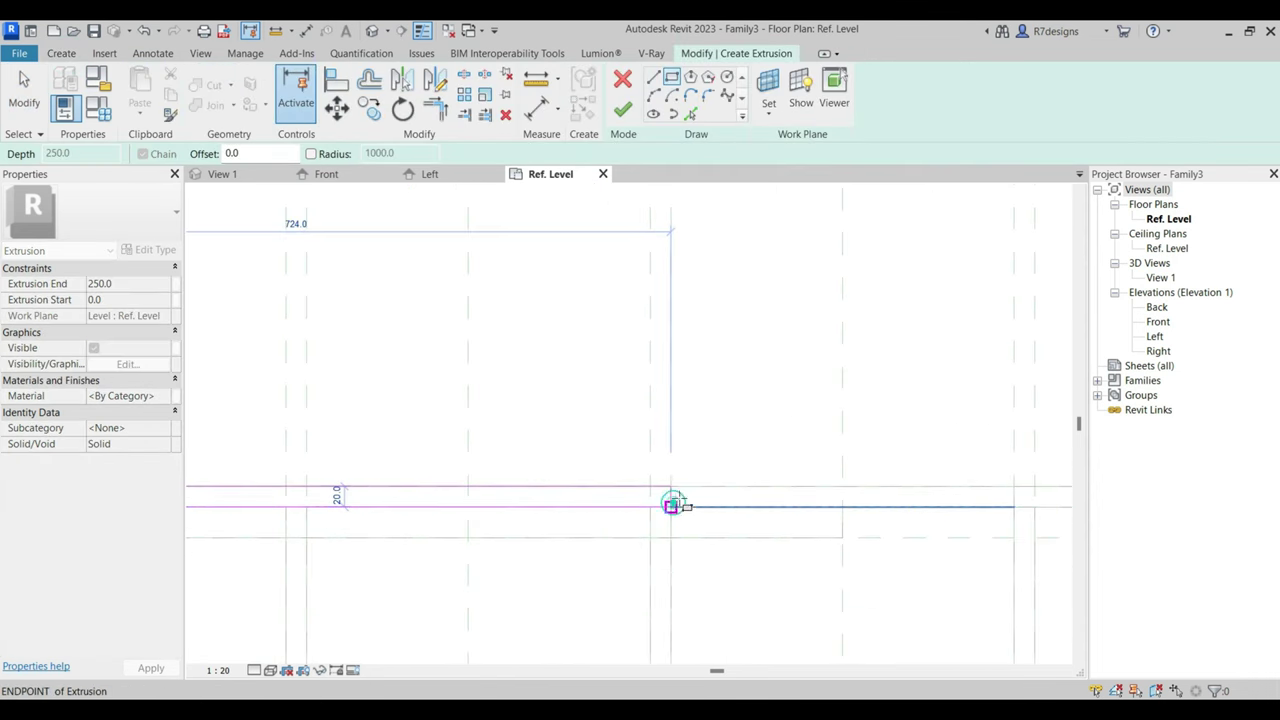
left_click(670, 507)
middle_click_drag(648, 555, 413, 517)
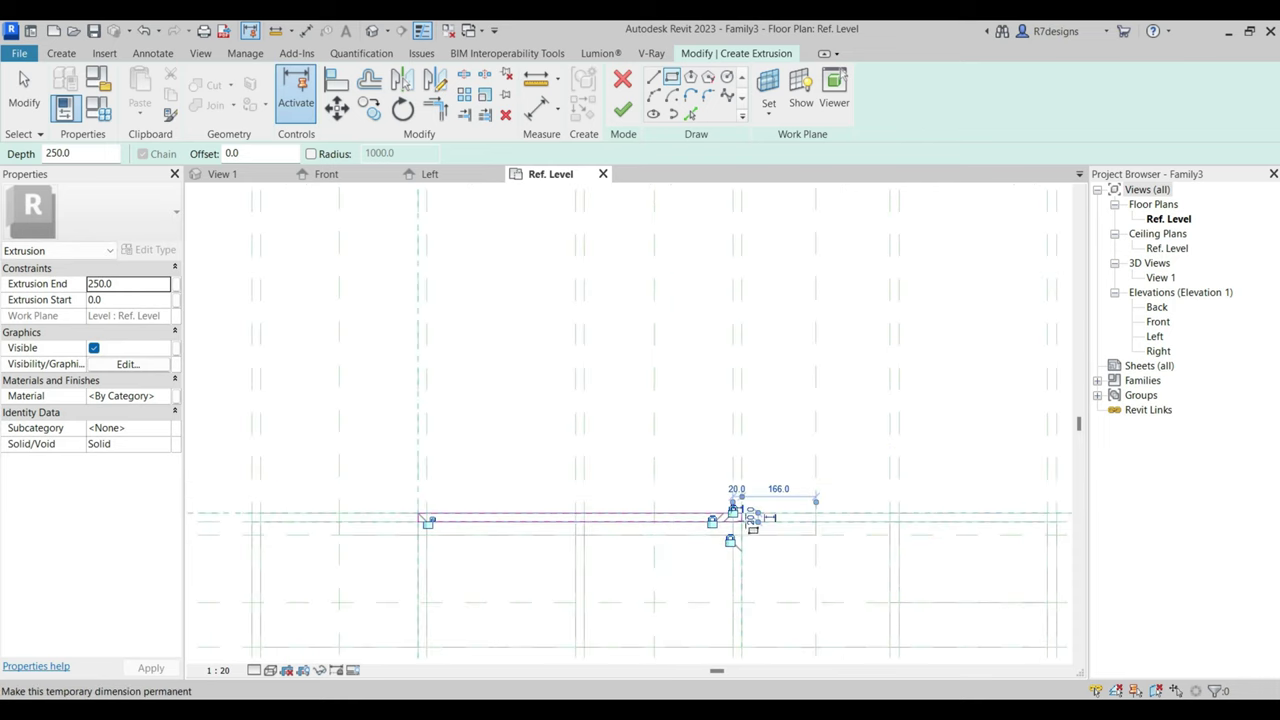
left_click(624, 112)
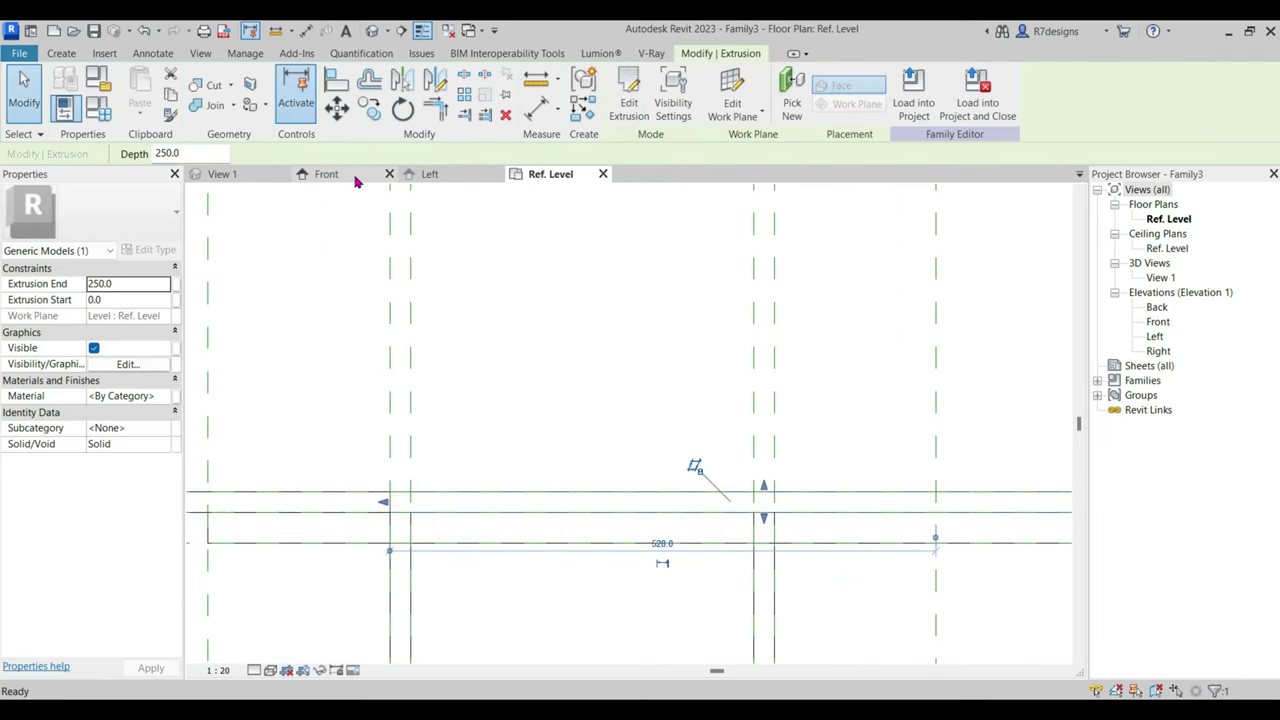
In the Front elevation, stretch the new extrusion to span heights 556 to 1088.
left_click(357, 177)
scroll(489, 509, "up", 2)
scroll(514, 500, "up", 2)
left_click_drag(504, 542, 506, 323)
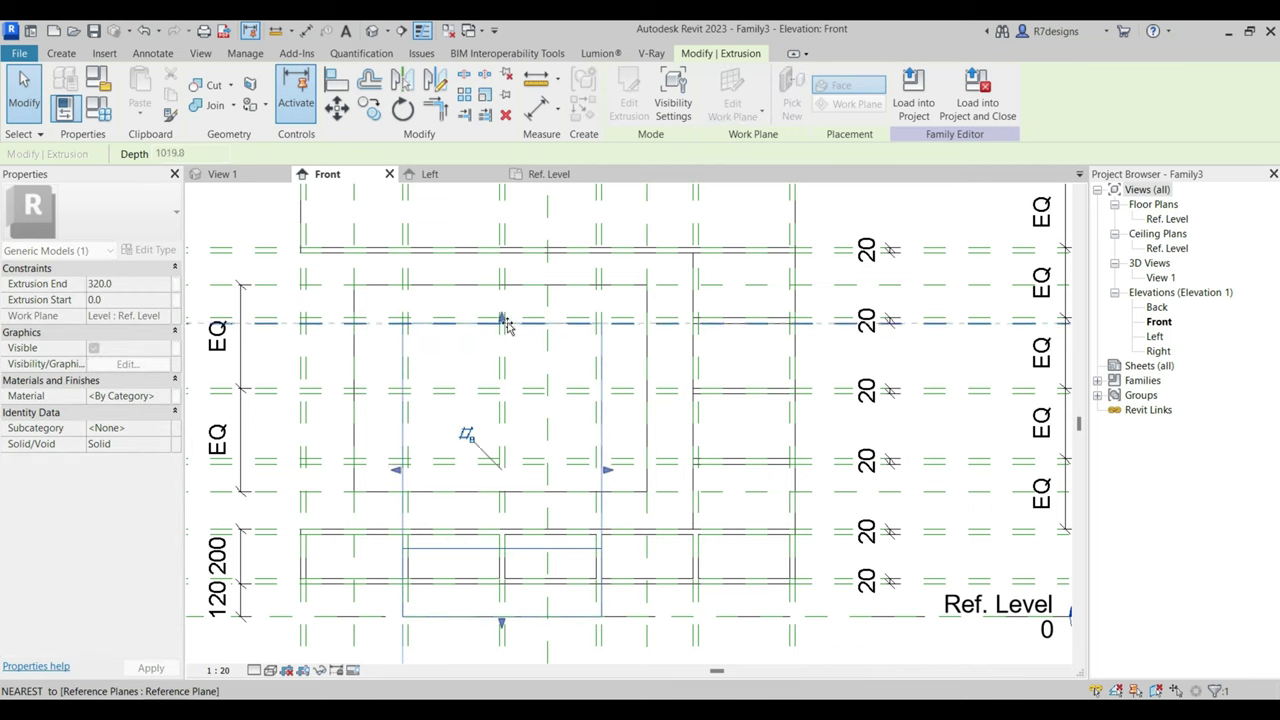
scroll(488, 508, "down", 2)
scroll(495, 540, "up", 2)
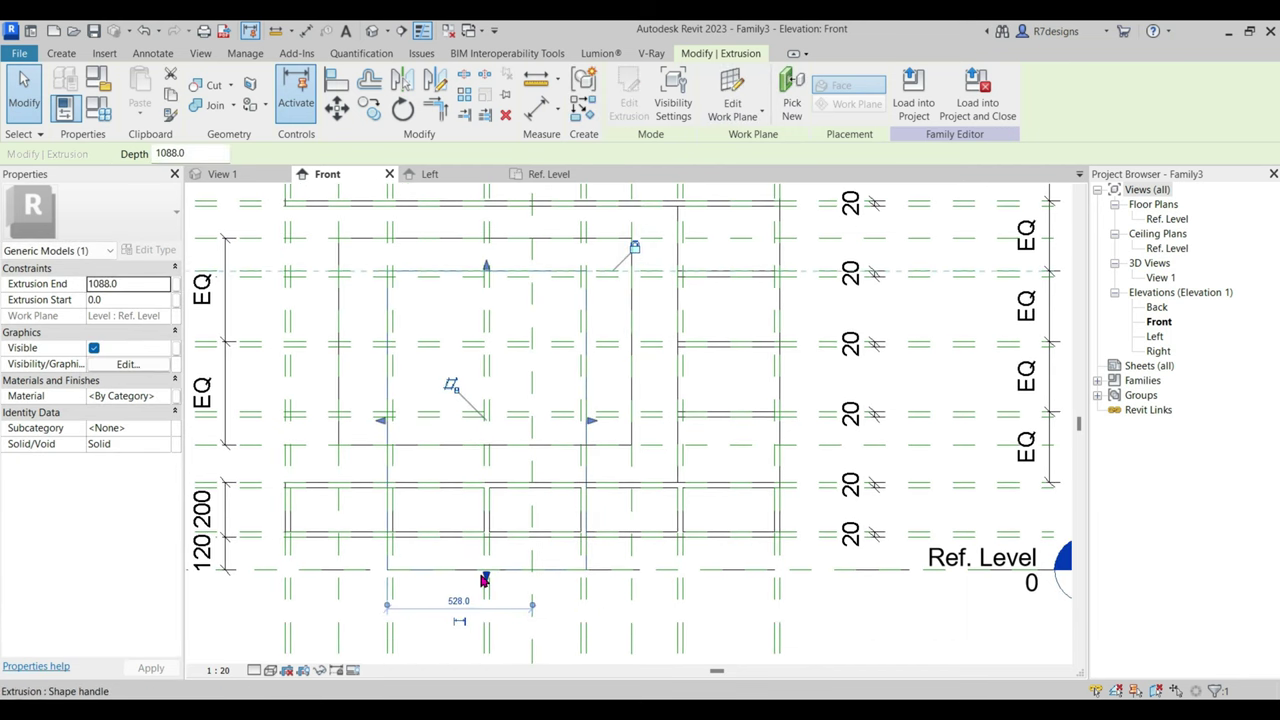
left_click_drag(486, 578, 502, 438)
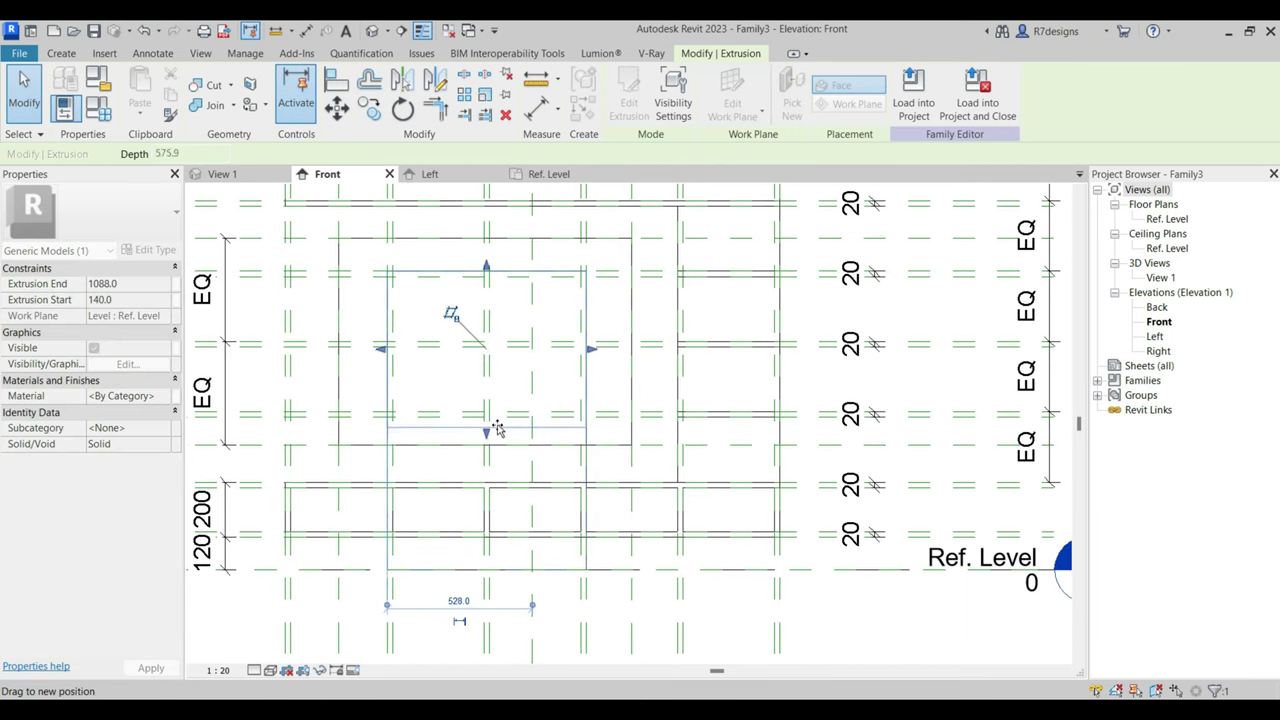
left_click(655, 396)
left_click(450, 177)
scroll(555, 400, "up", 2)
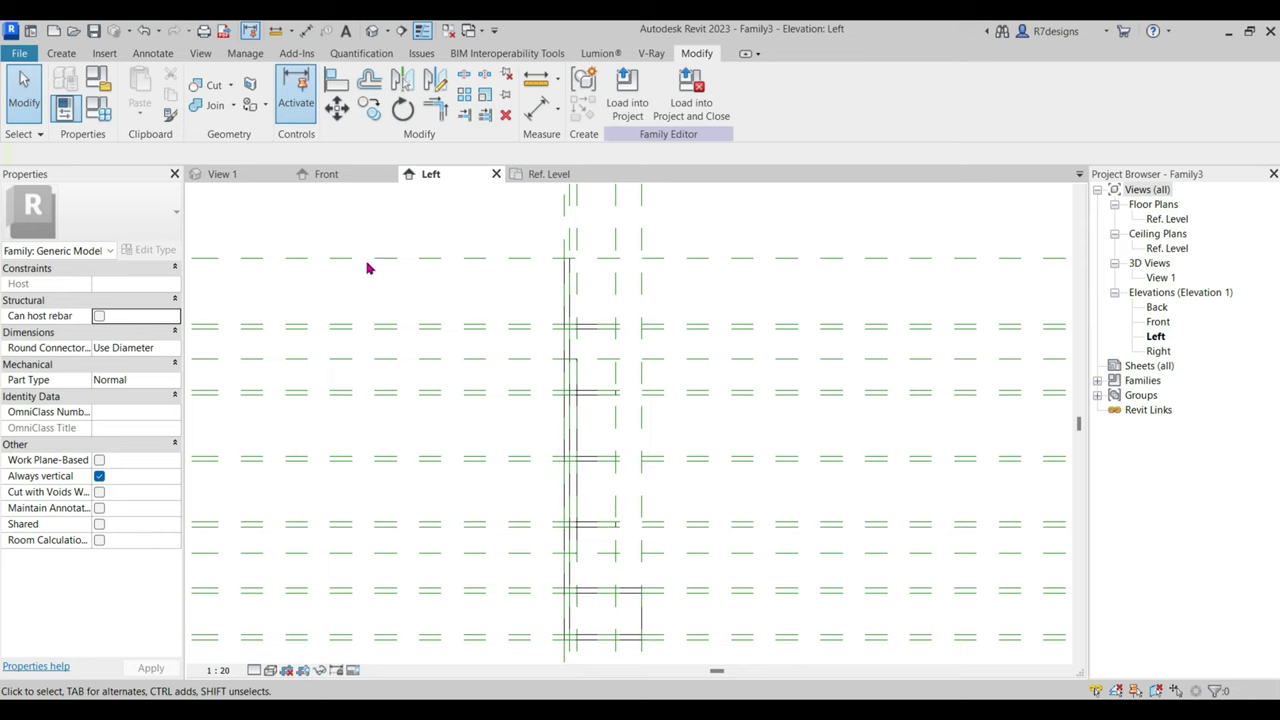
left_click(324, 174)
Link the TV panel's material to a new 'TV Holder' family parameter.
left_click(220, 174)
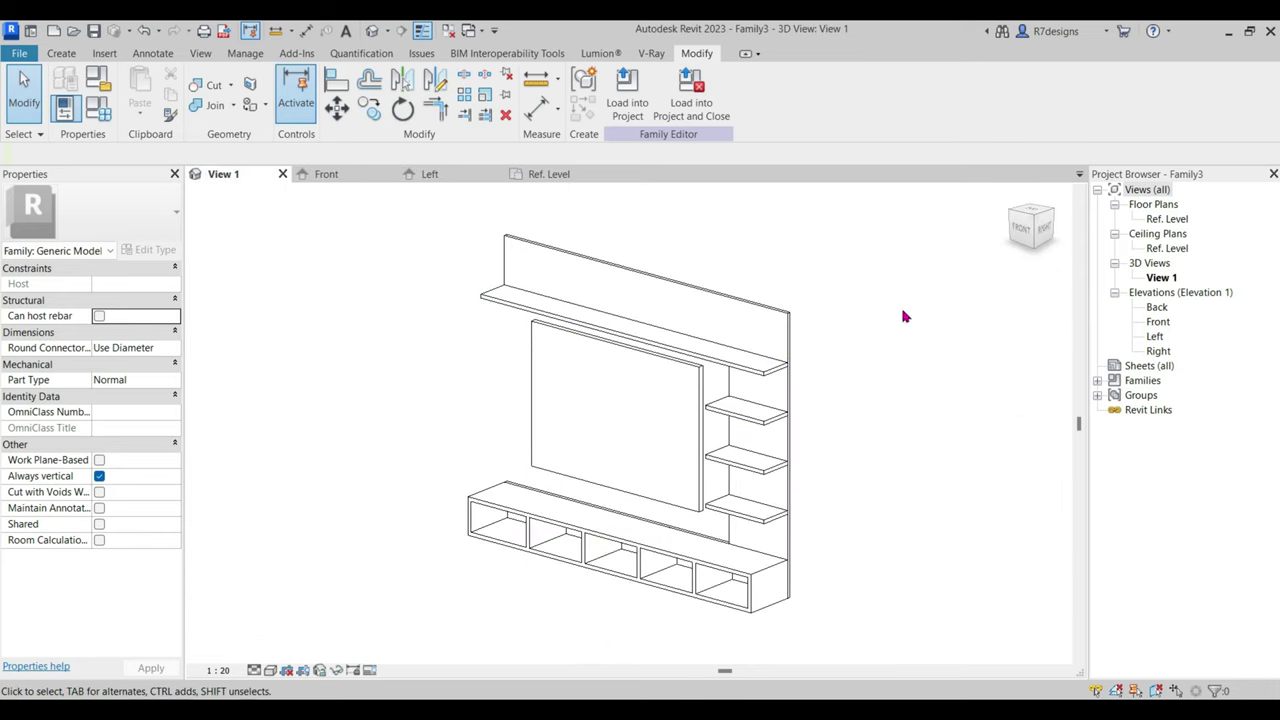
left_click(1022, 230)
mouse_move(271, 229)
middle_mouse_down("shift")
mouse_move(555, 276)
mouse_move(526, 289)
mouse_move(289, 274)
middle_mouse_up("shift")
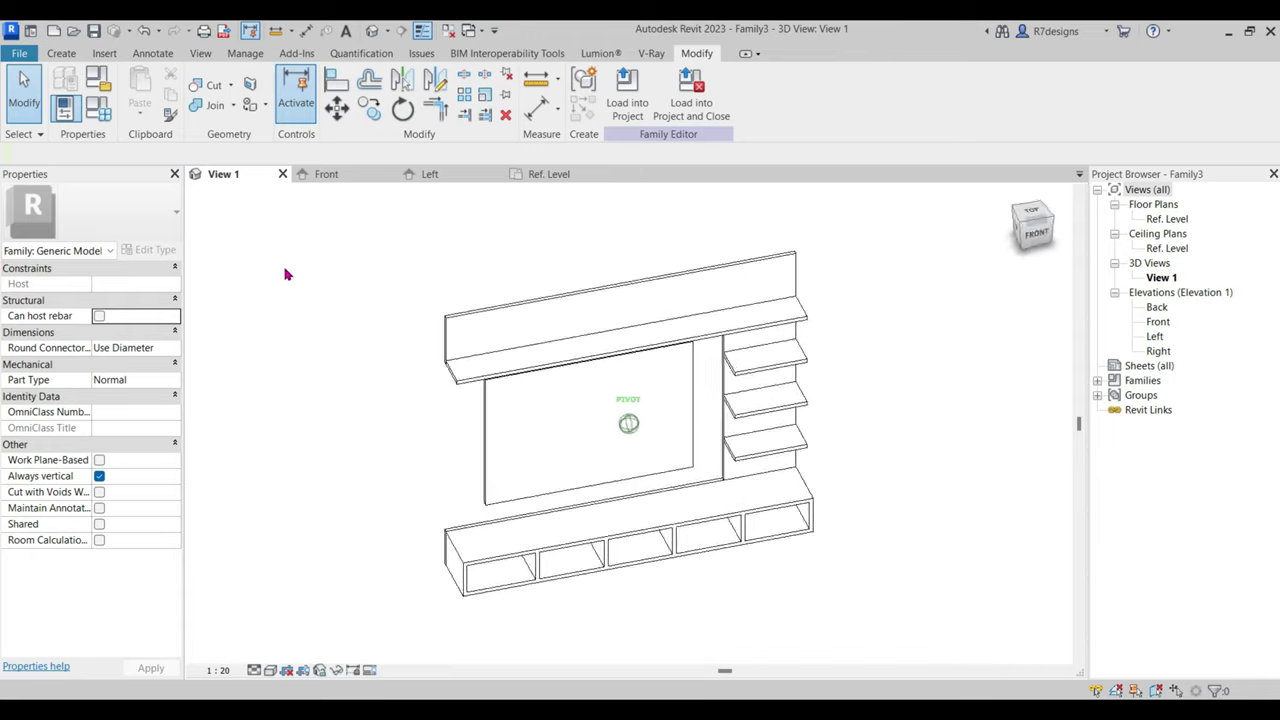
middle_click_drag(1044, 259, 1020, 226, "shift")
left_click(1040, 218)
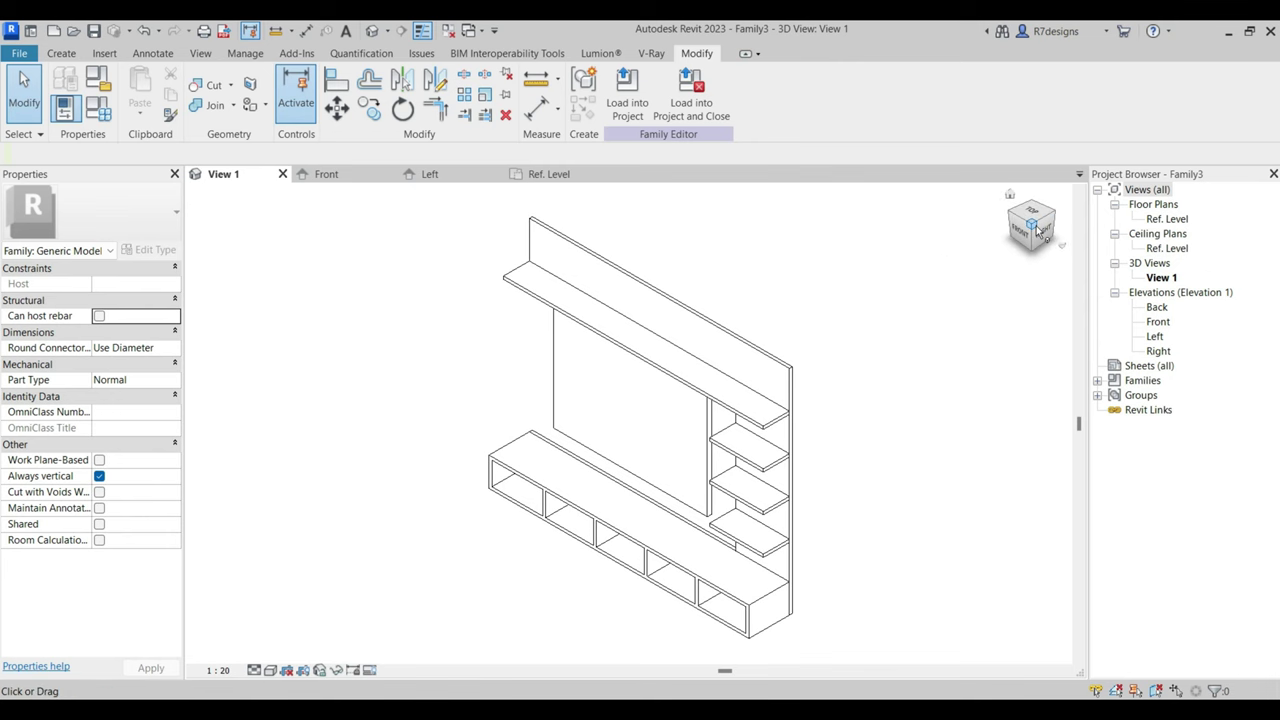
middle_click_drag(938, 260, 700, 370, "shift")
left_click(700, 370)
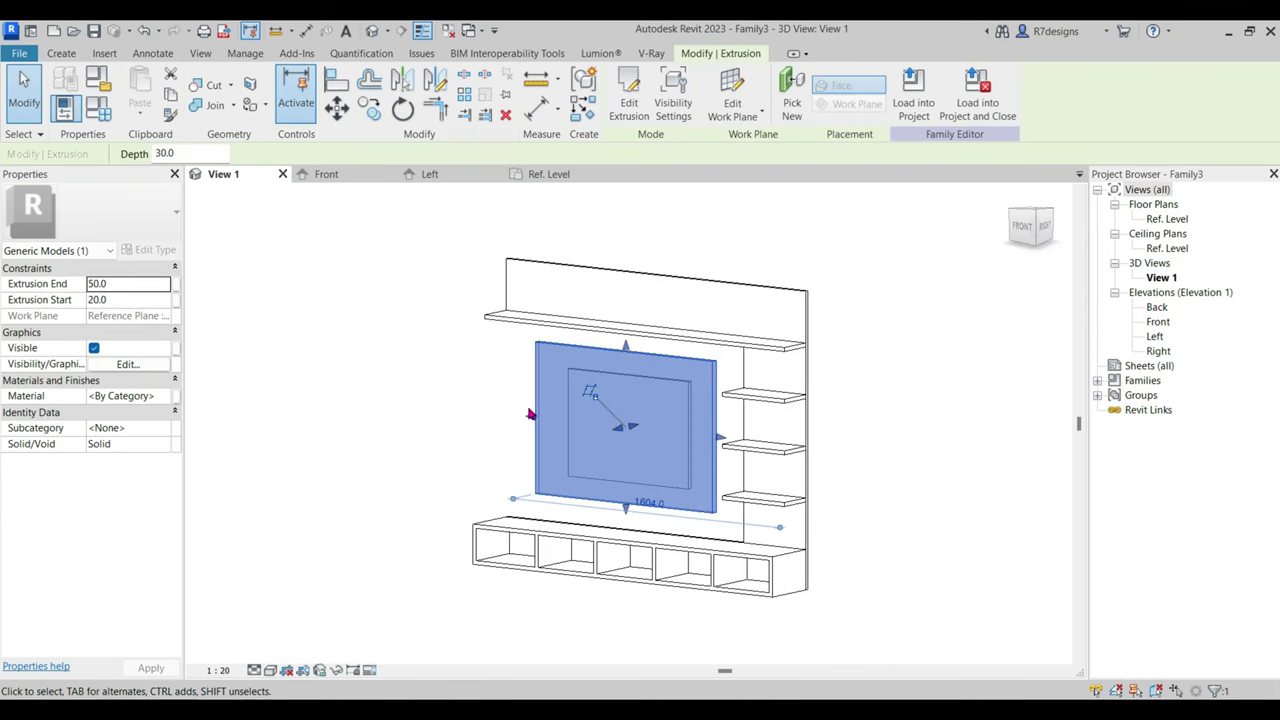
left_click(178, 397)
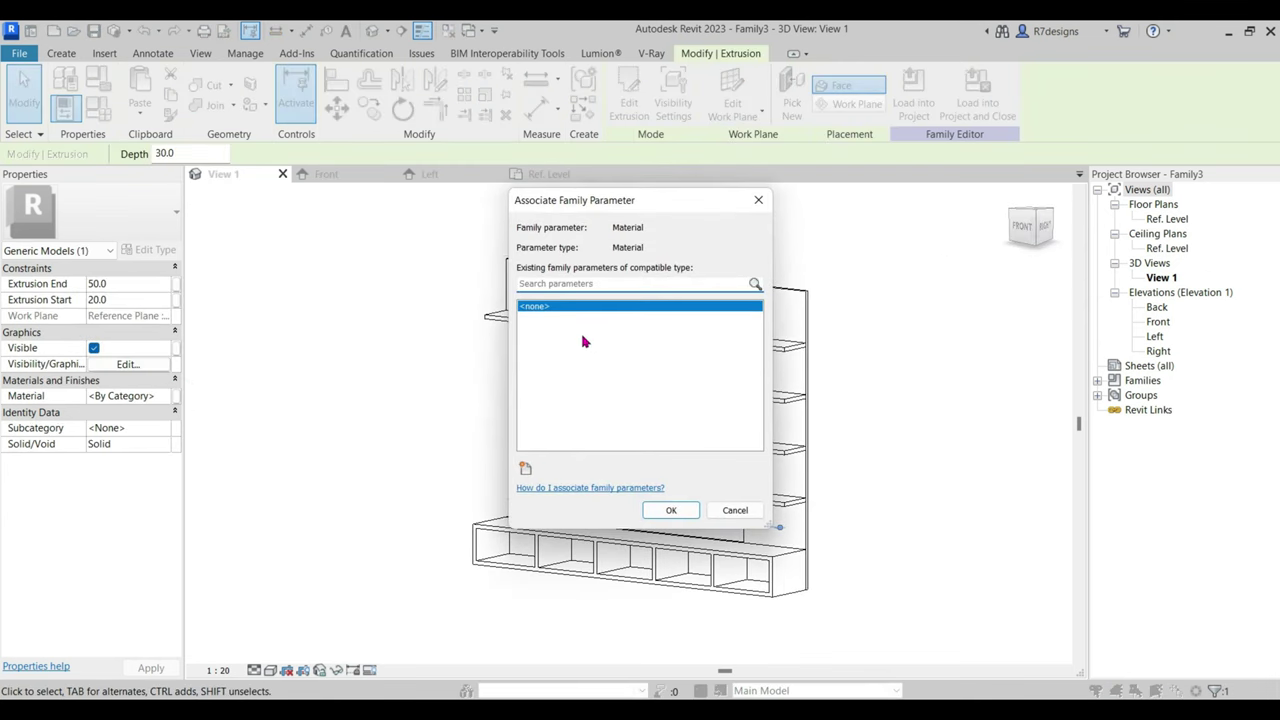
left_click(525, 467)
type("TV H")
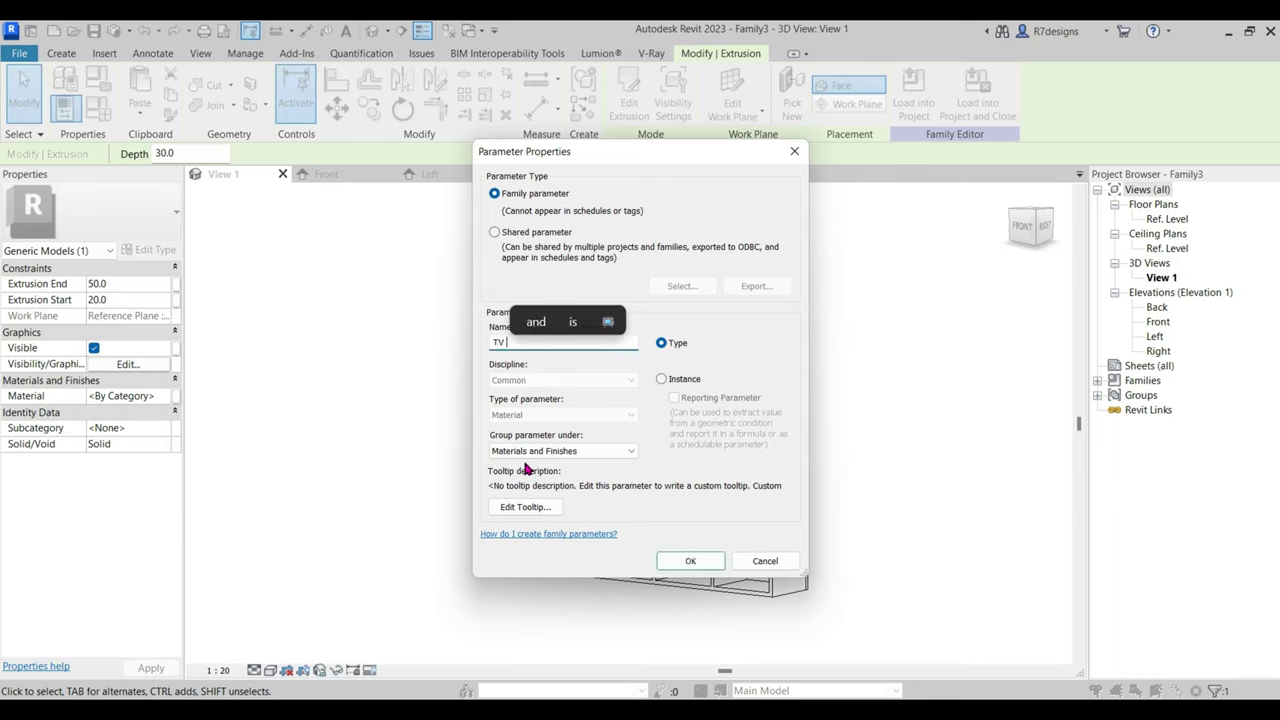
type("older")
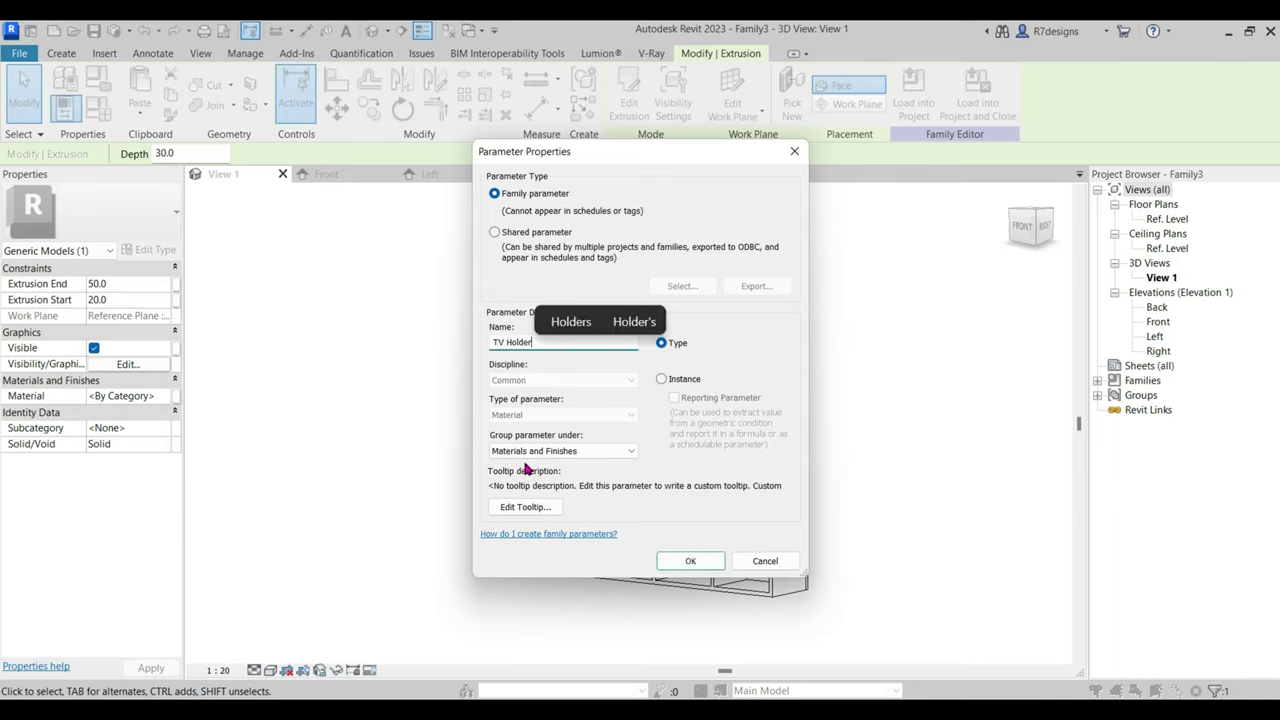
key("Return")
key("Return")
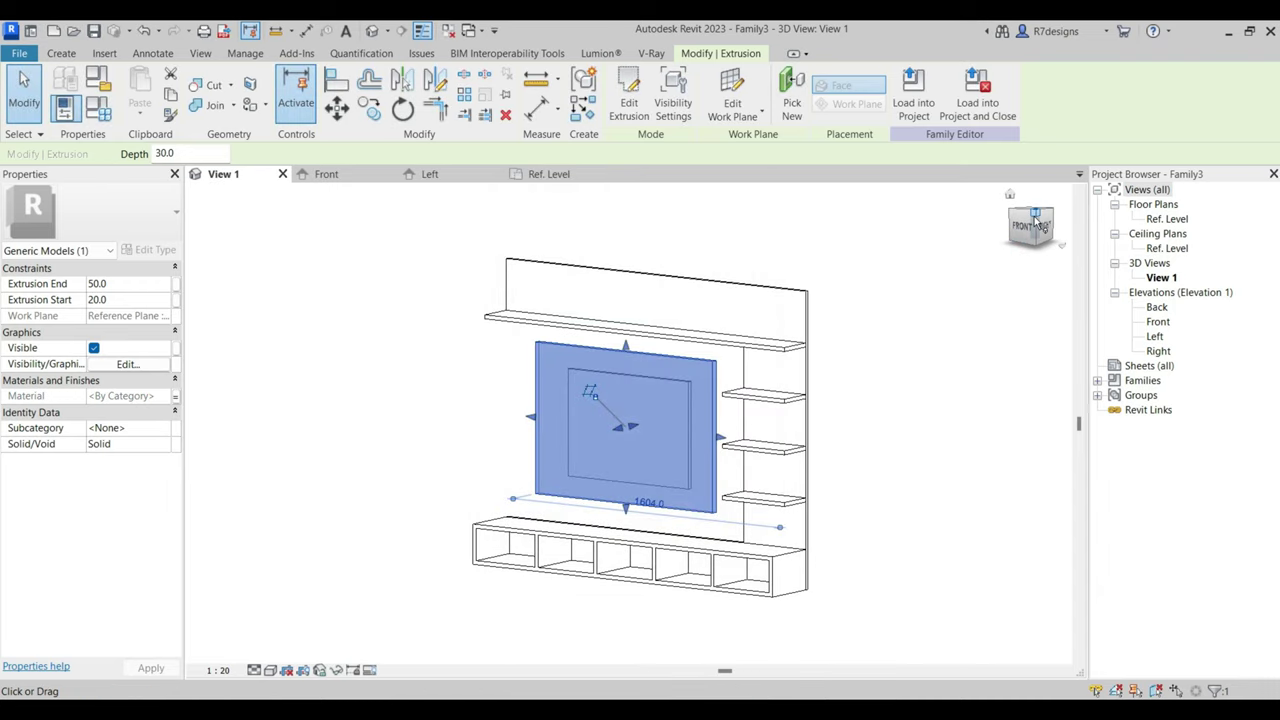
Link the shelves' material to a new 'Shelfs' family parameter.
left_click_drag(1036, 220, 960, 468)
left_click(960, 462)
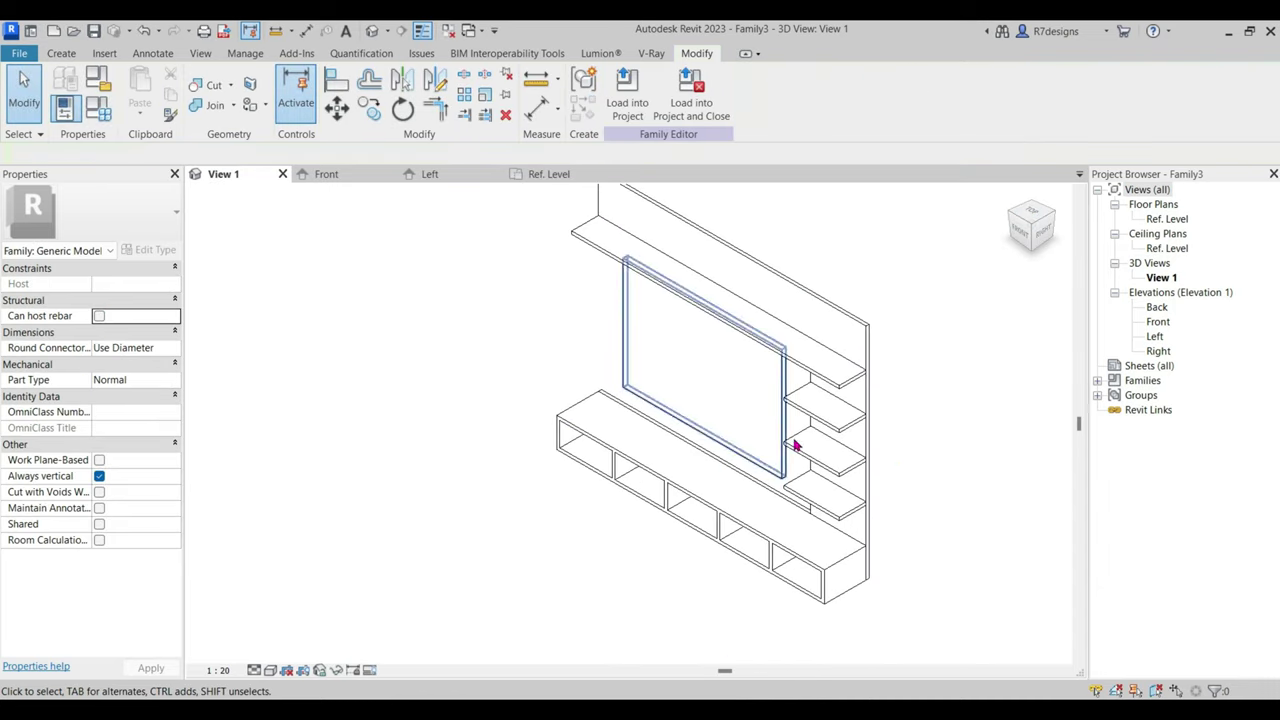
left_click(827, 419)
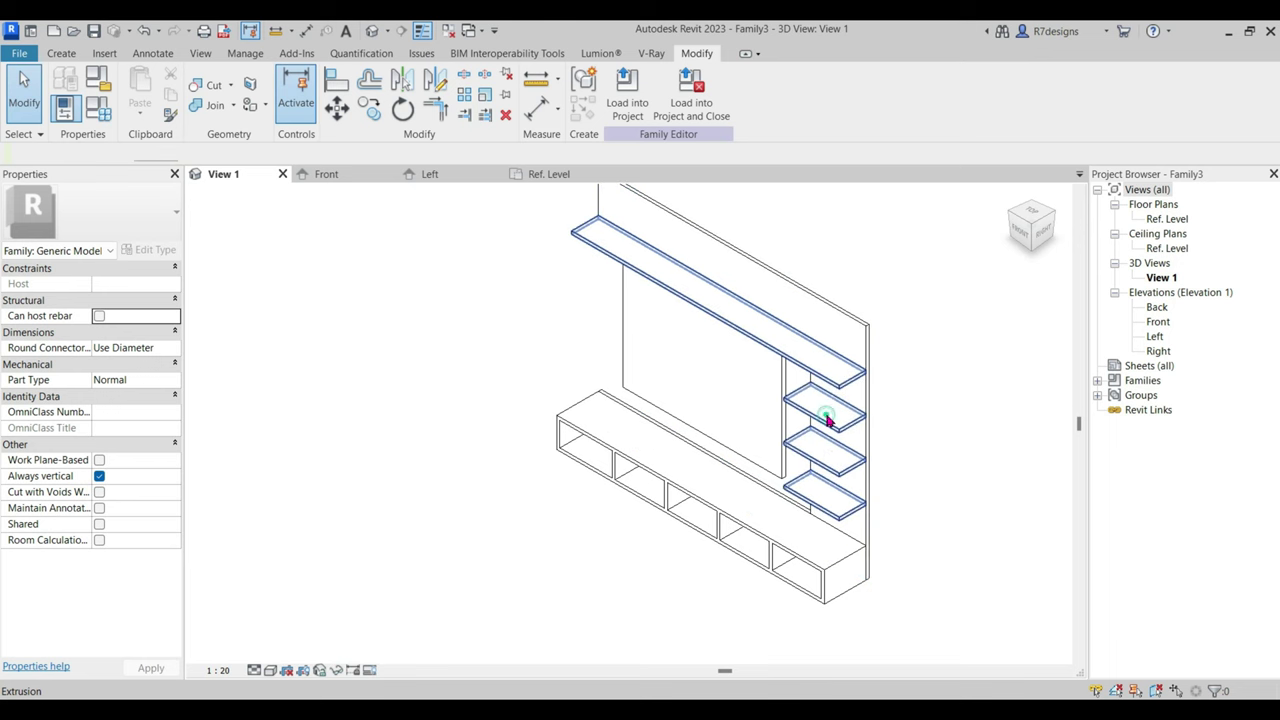
left_click(179, 397)
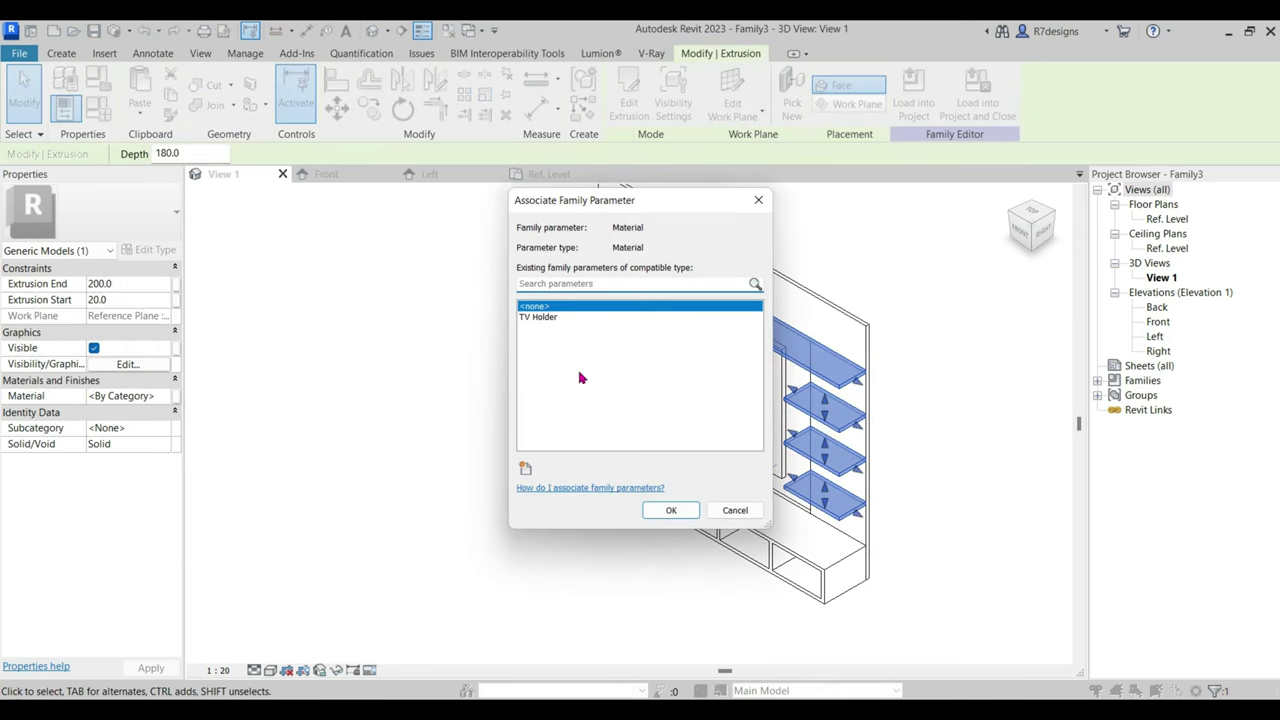
left_click(524, 467)
type("Shelfs")
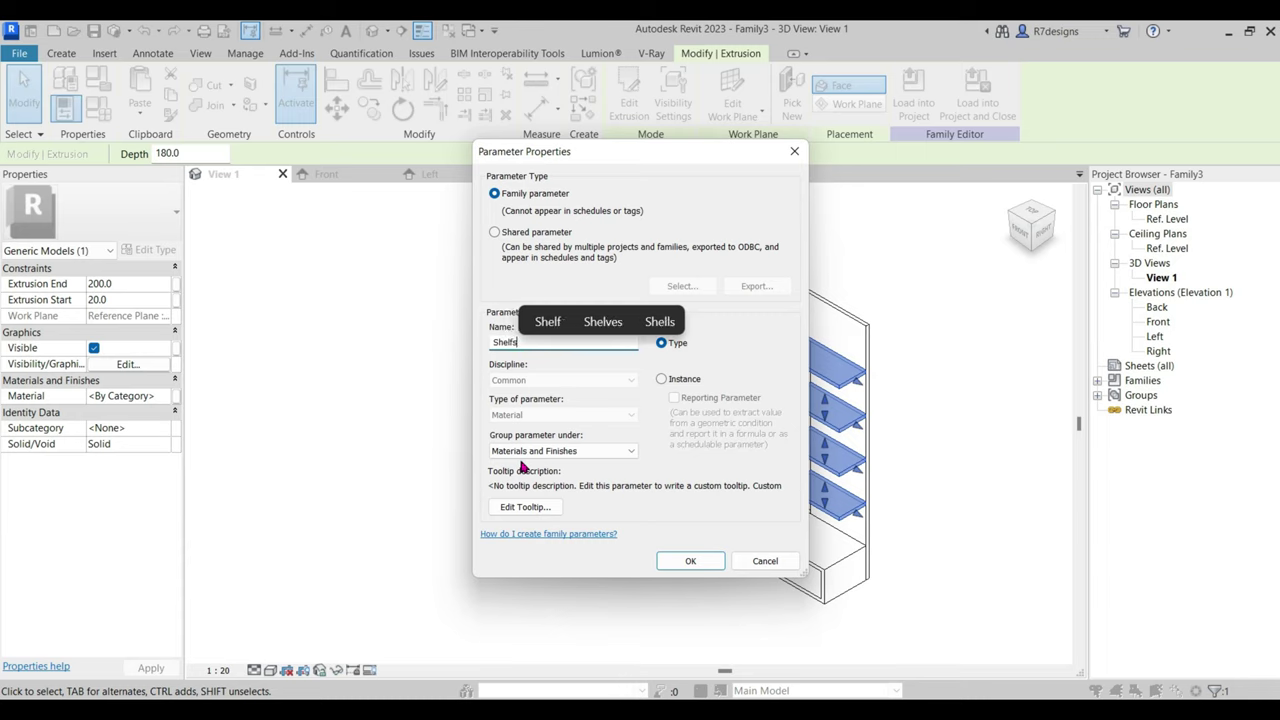
left_click(690, 562)
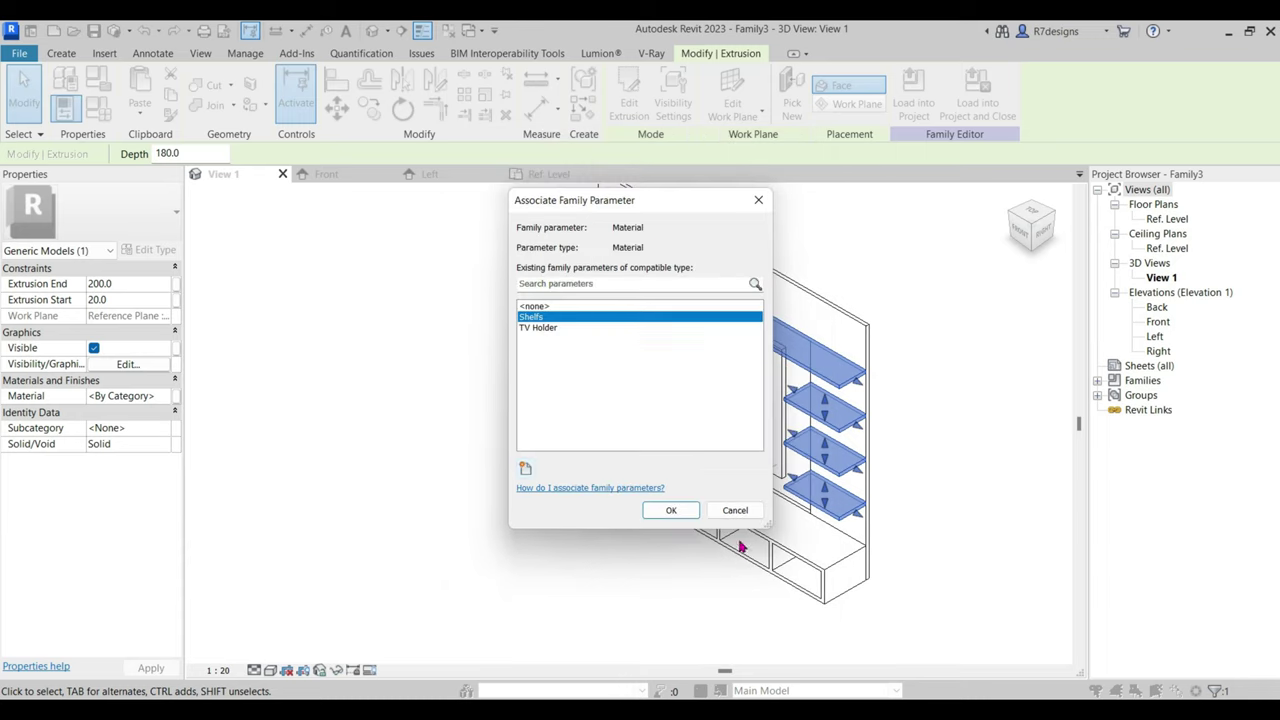
left_click(686, 511)
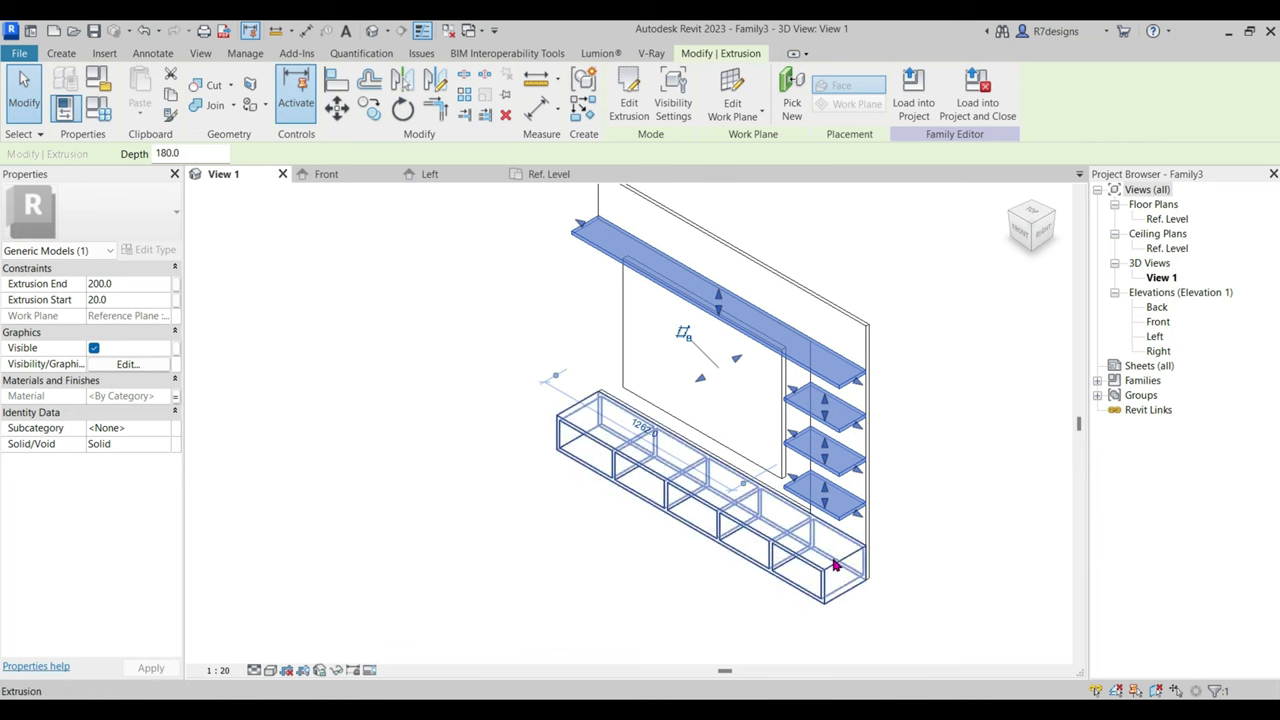
Link the bottom box's material to a new 'Body' family parameter.
left_click(177, 397)
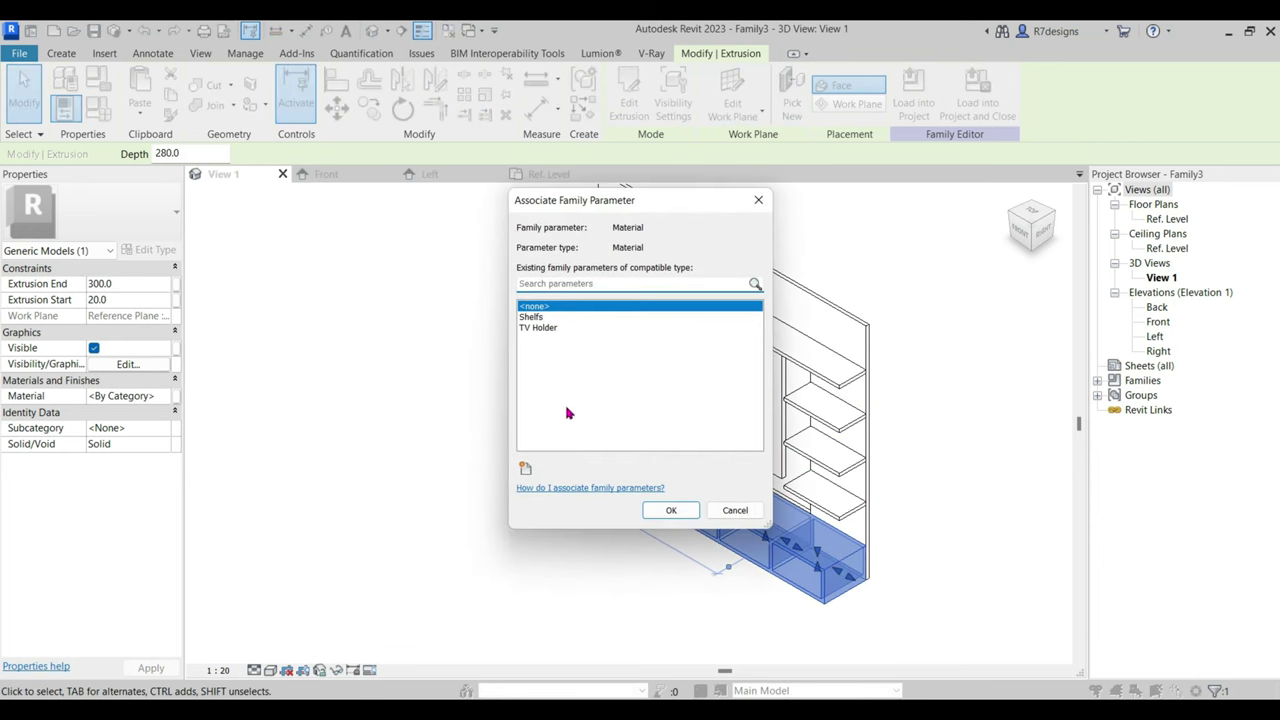
left_click(525, 469)
type("Body")
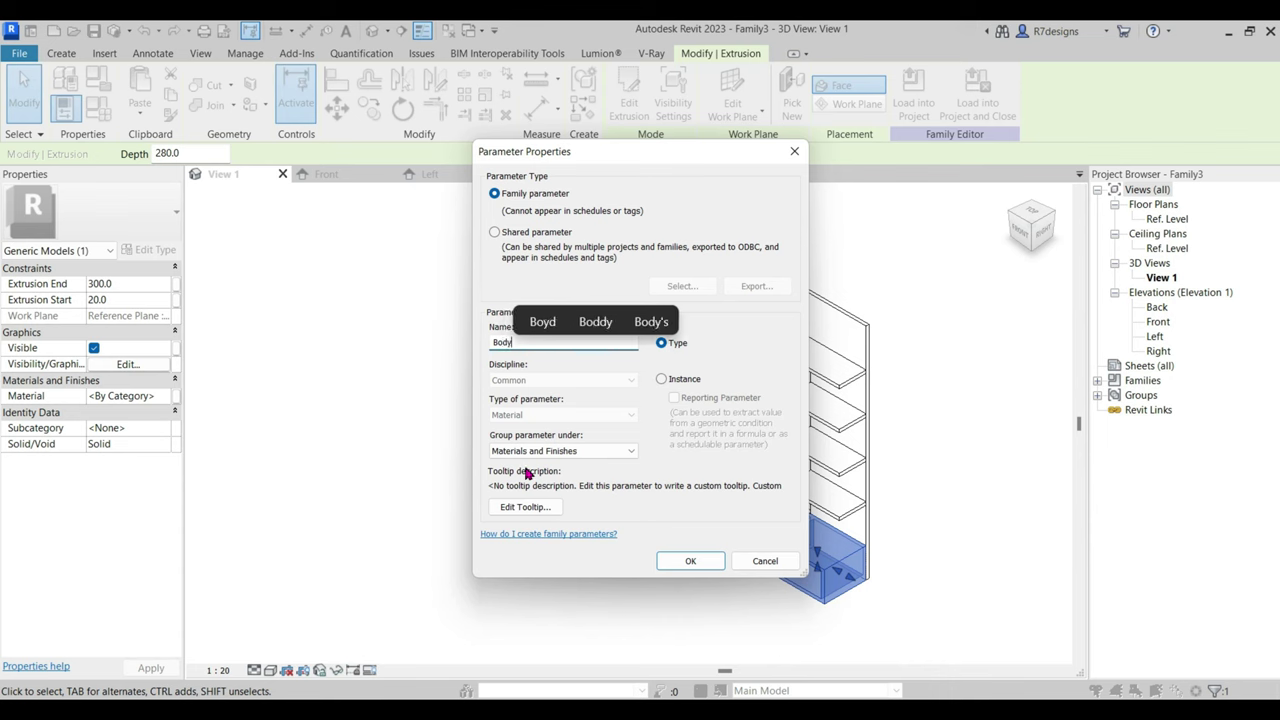
key("Return")
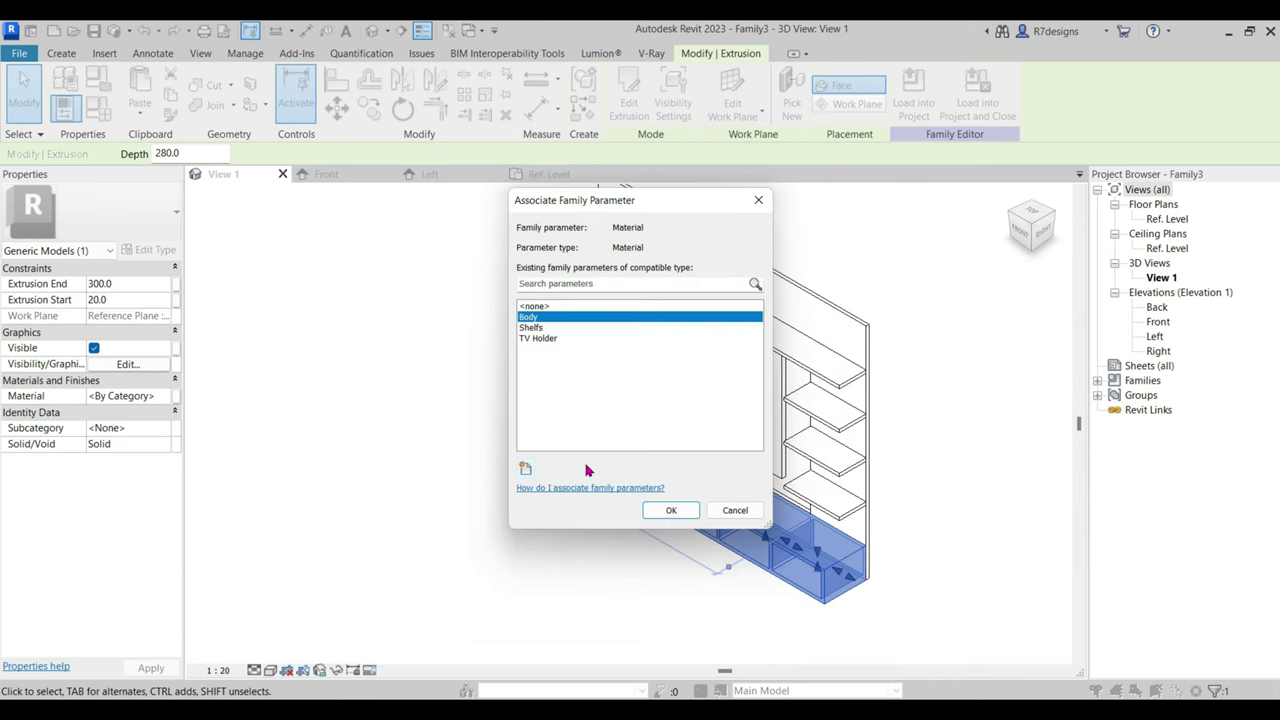
left_click(671, 509)
left_click(943, 471)
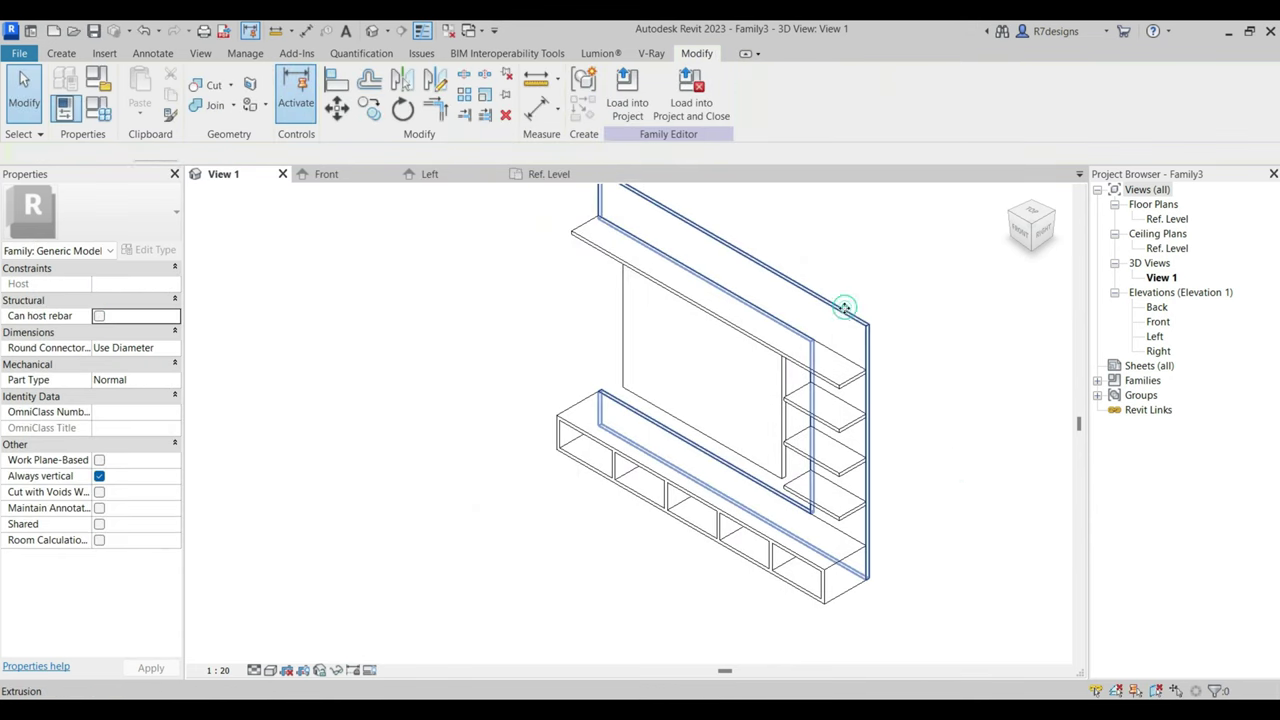
Associate the back panel's material with the Shelfs parameter.
left_click(845, 307)
left_click(176, 400)
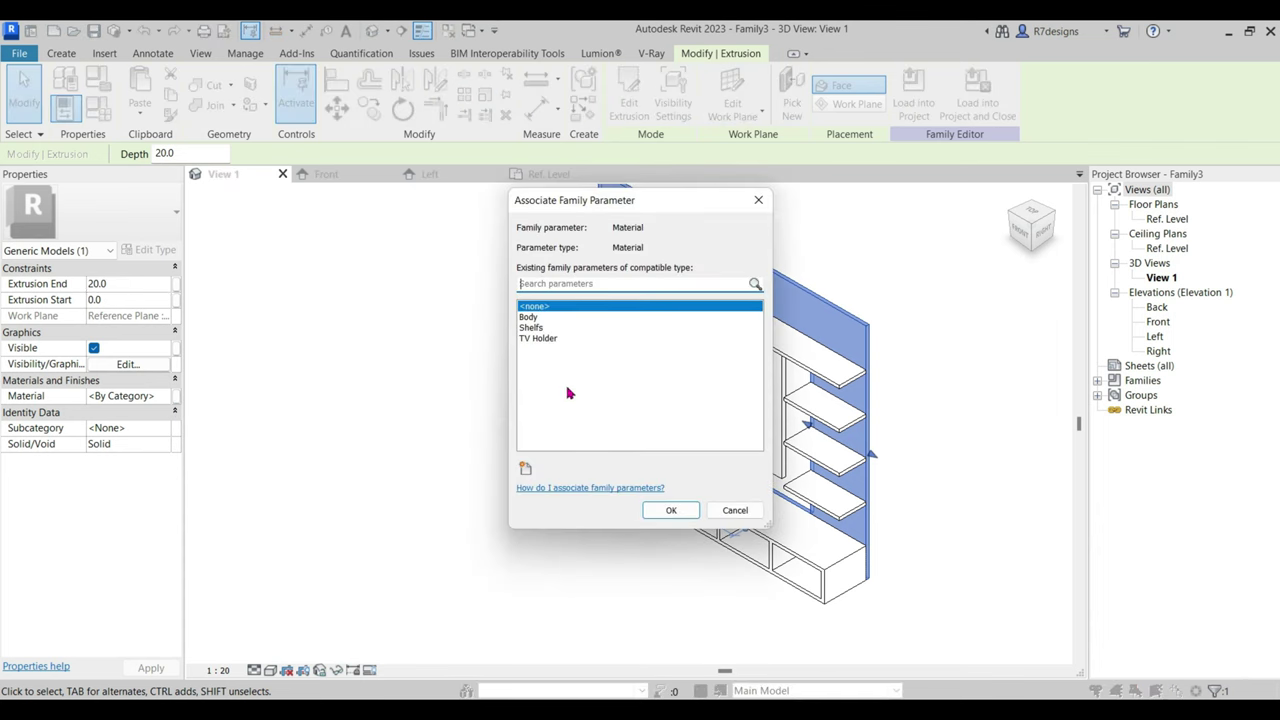
left_click(535, 333)
left_click(671, 510)
left_click(940, 482)
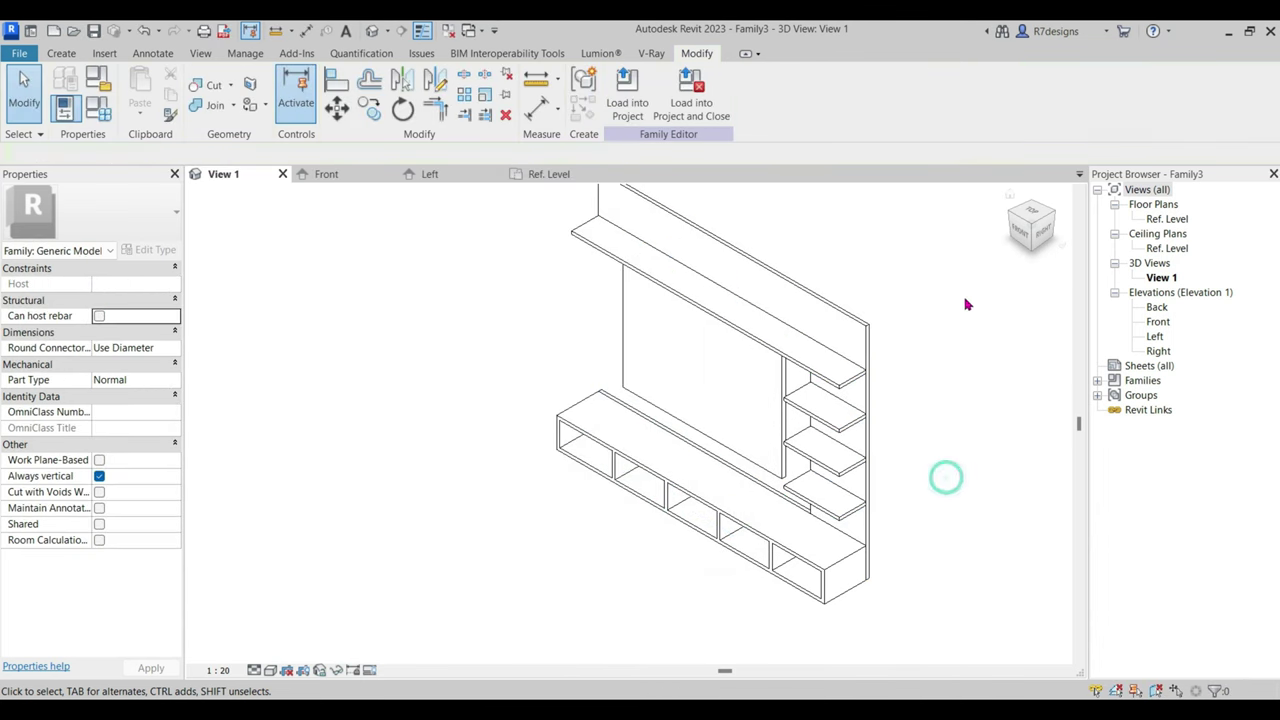
Associate the inner panel's material with the Body parameter.
left_click(1040, 227)
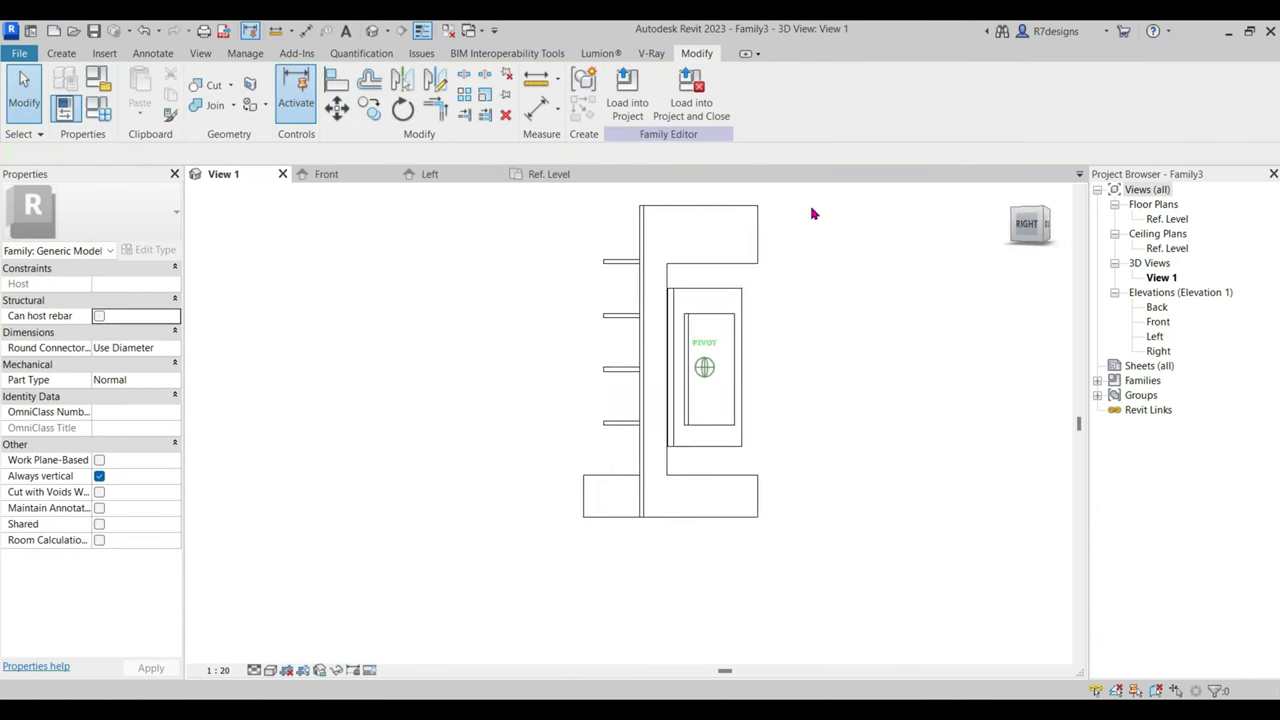
left_click(1012, 210)
left_click(714, 330)
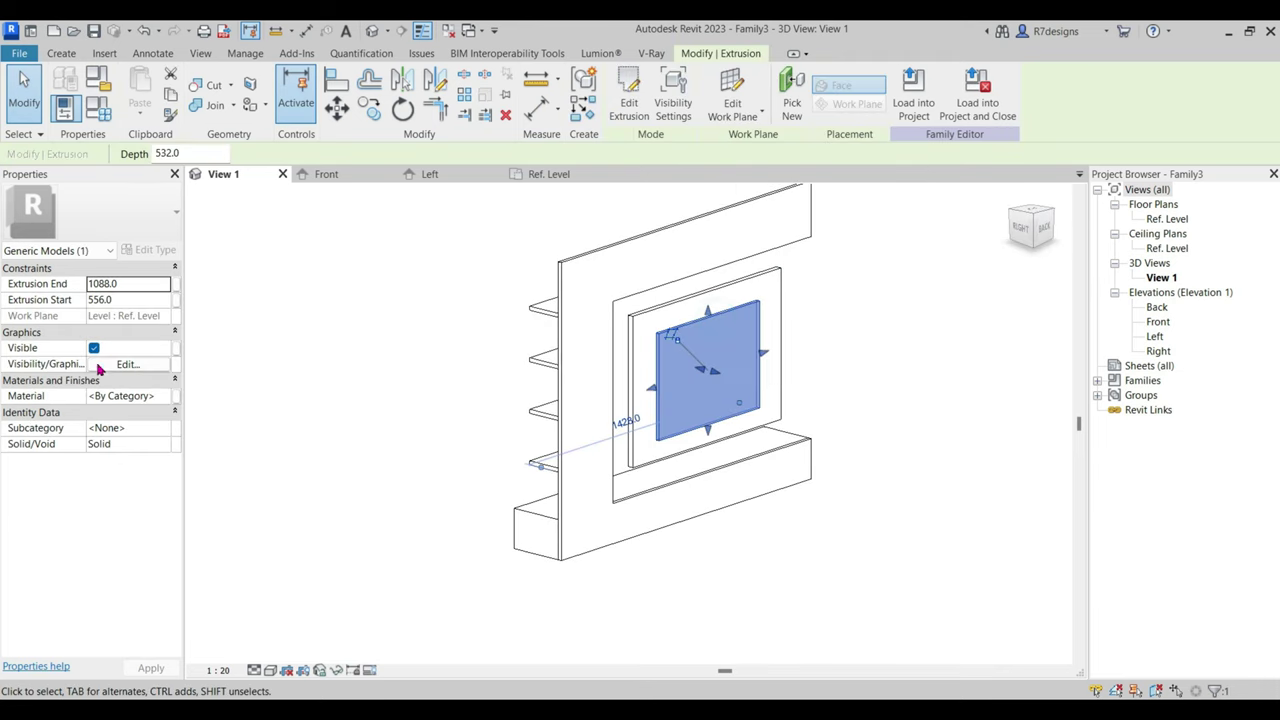
left_click(172, 397)
left_click(529, 318)
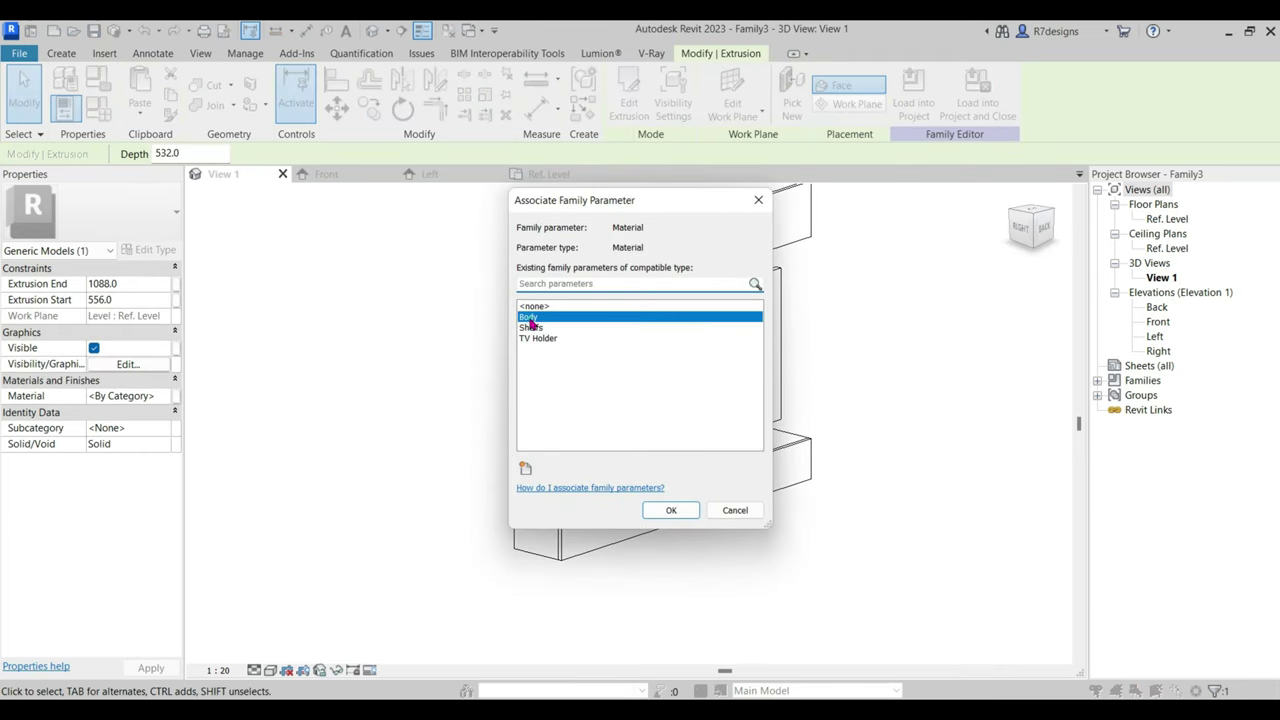
left_click(668, 511)
left_click(1008, 226)
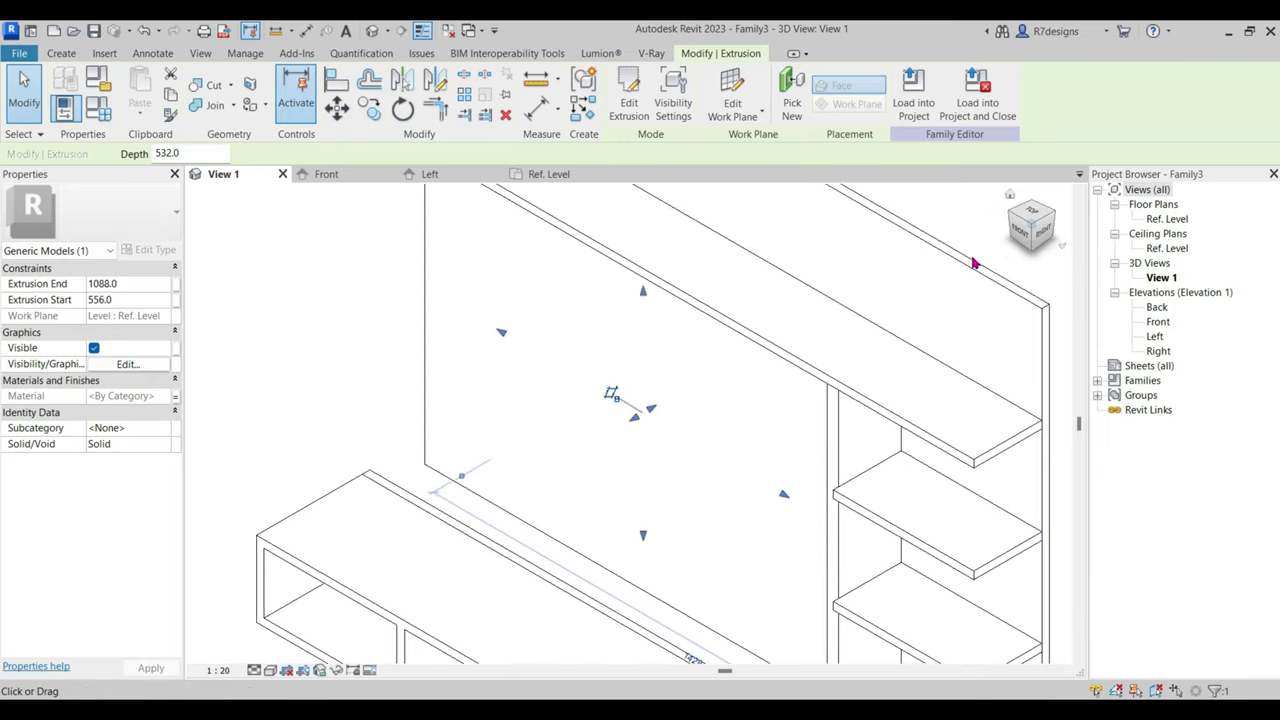
left_click(98, 106)
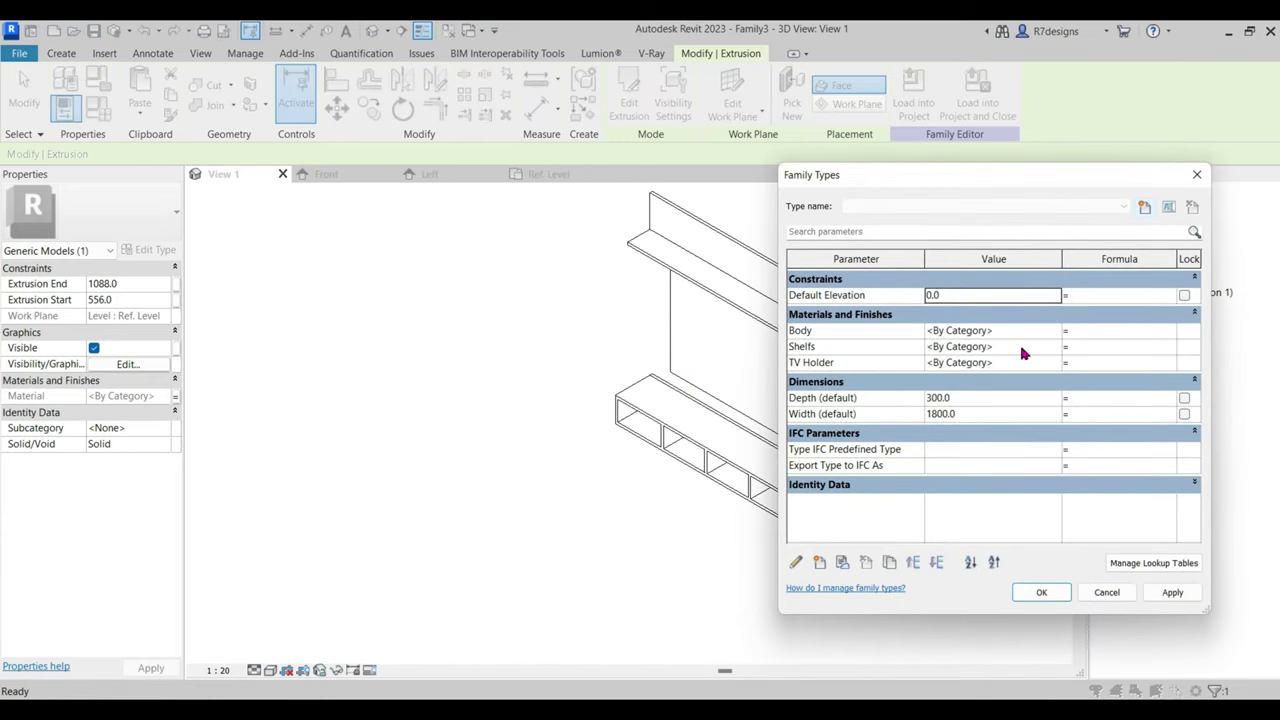
Add A-R7_Wood Furniture 1, 2 and 4 from the R7_Material Library to the project.
left_click(1053, 346)
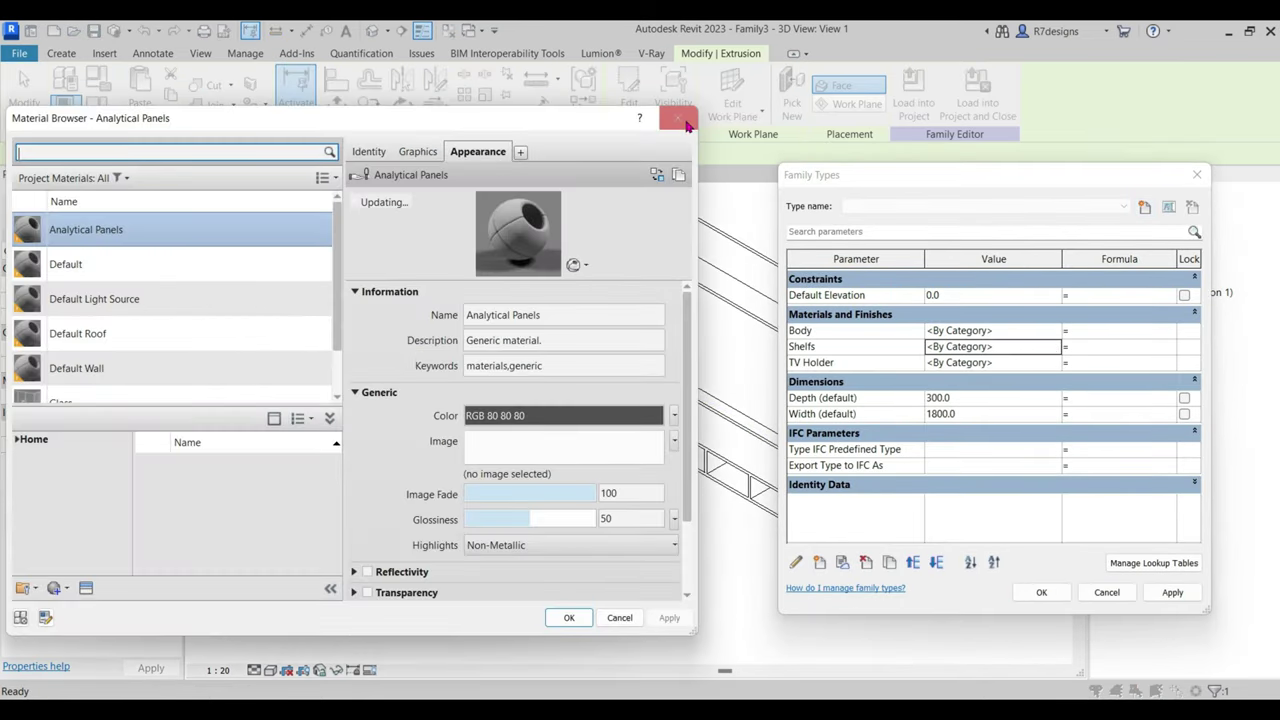
key("Escape")
left_click(1056, 364)
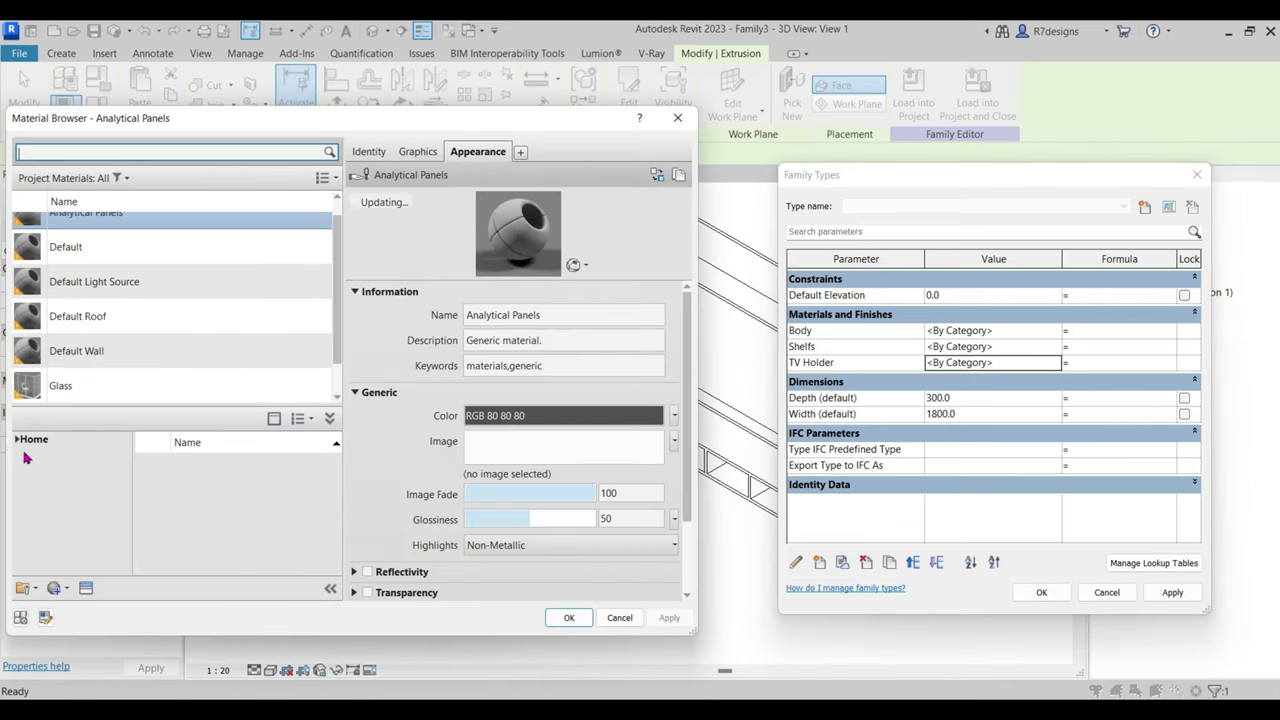
left_click(86, 483)
scroll(320, 490, "down", 3)
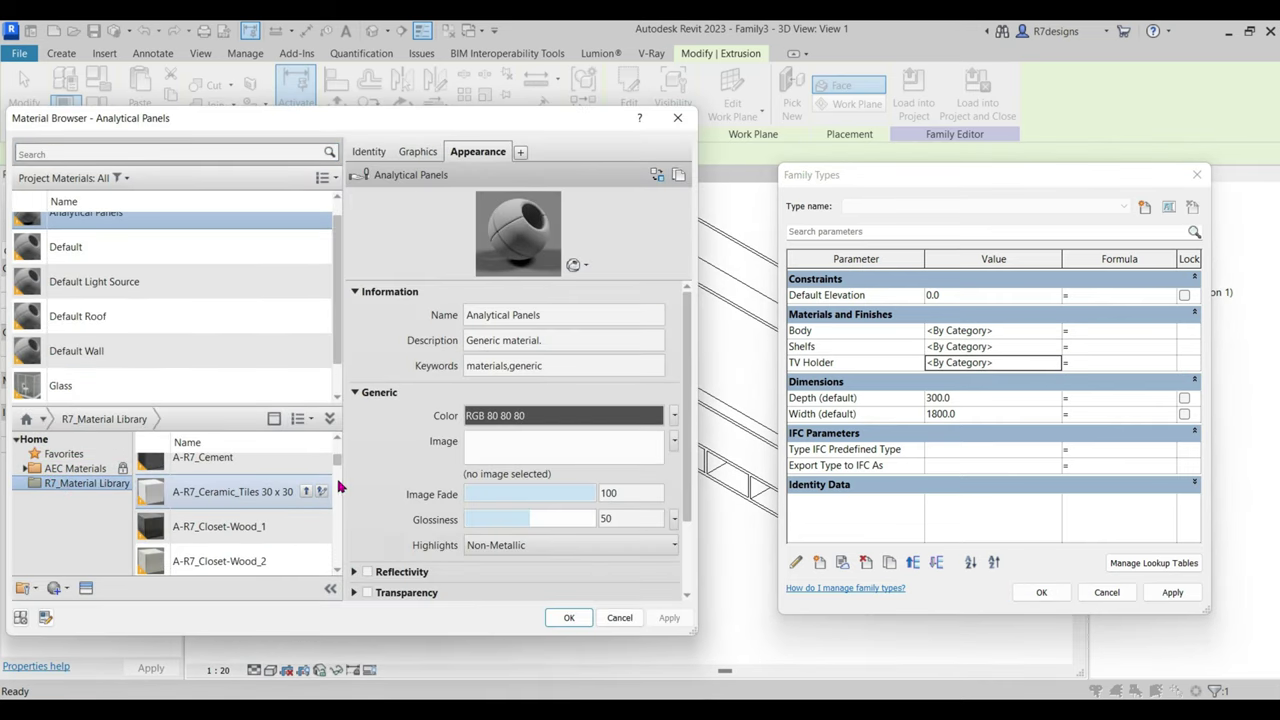
scroll(338, 492, "down", 1)
scroll(338, 492, "down", 5)
scroll(338, 492, "down", 5)
scroll(338, 492, "down", 5)
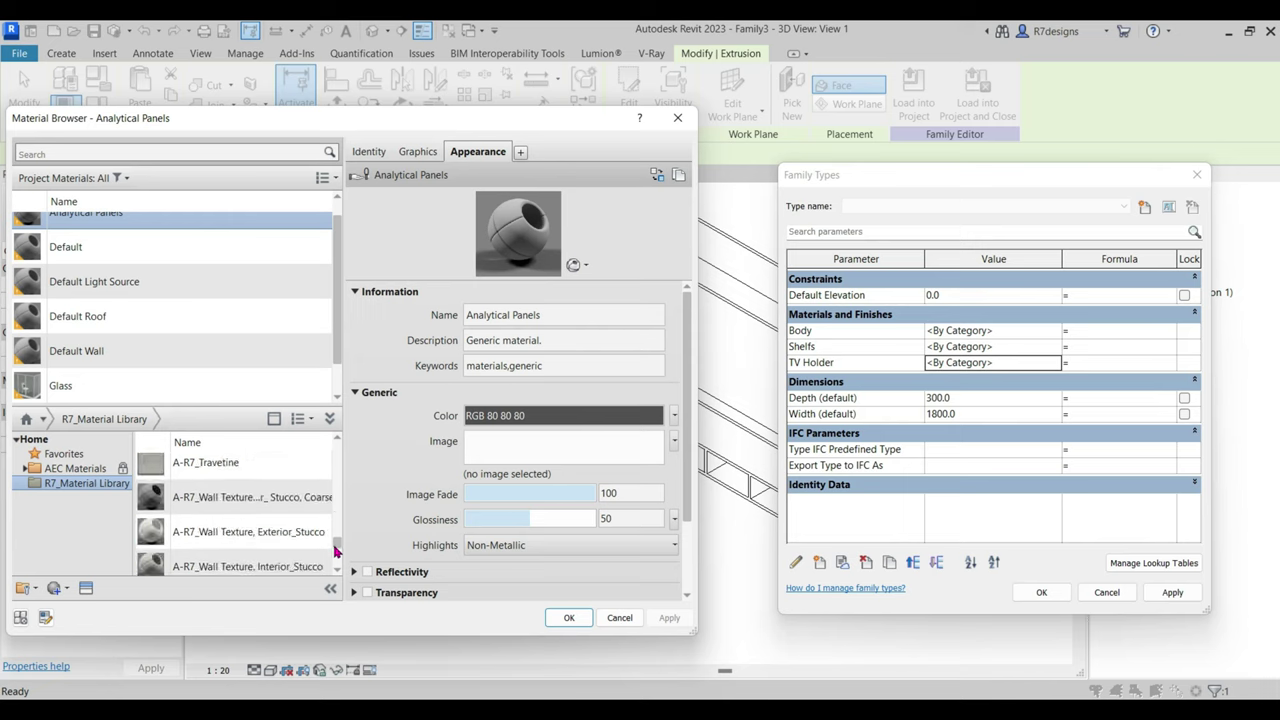
scroll(300, 510, "down", 3)
scroll(258, 528, "down", 3)
mouse_move(240, 486)
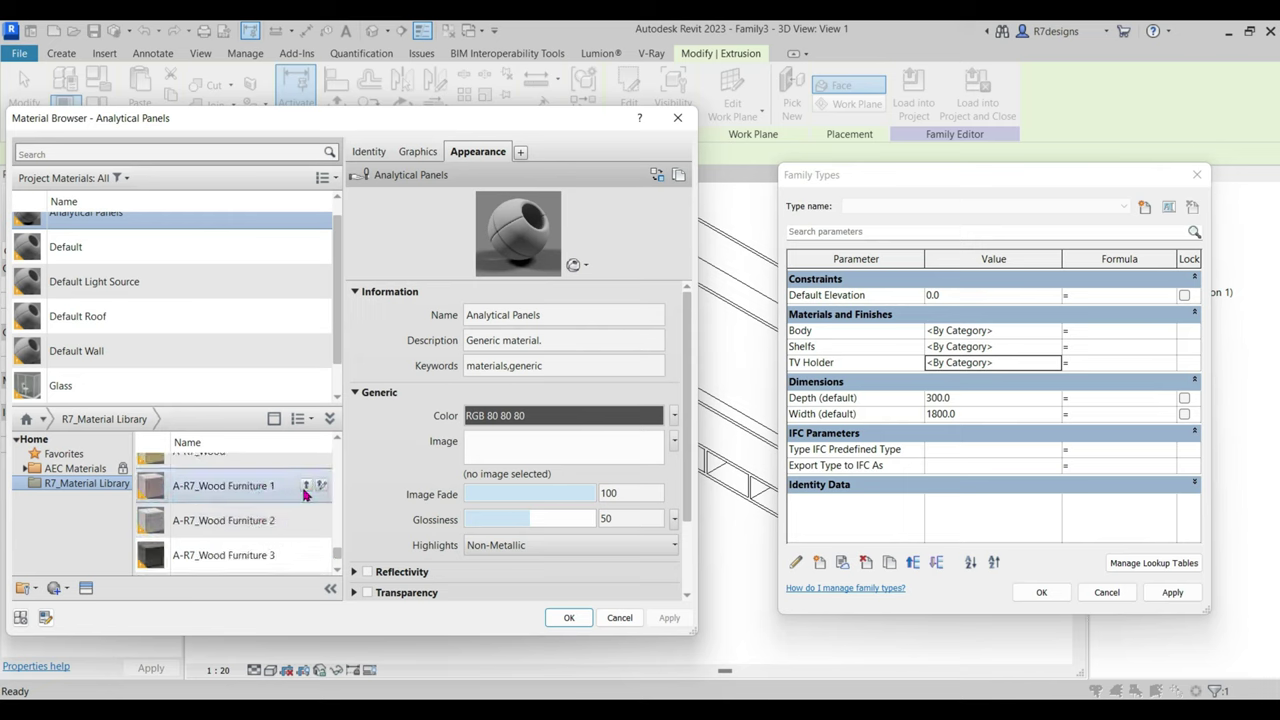
left_click(305, 520)
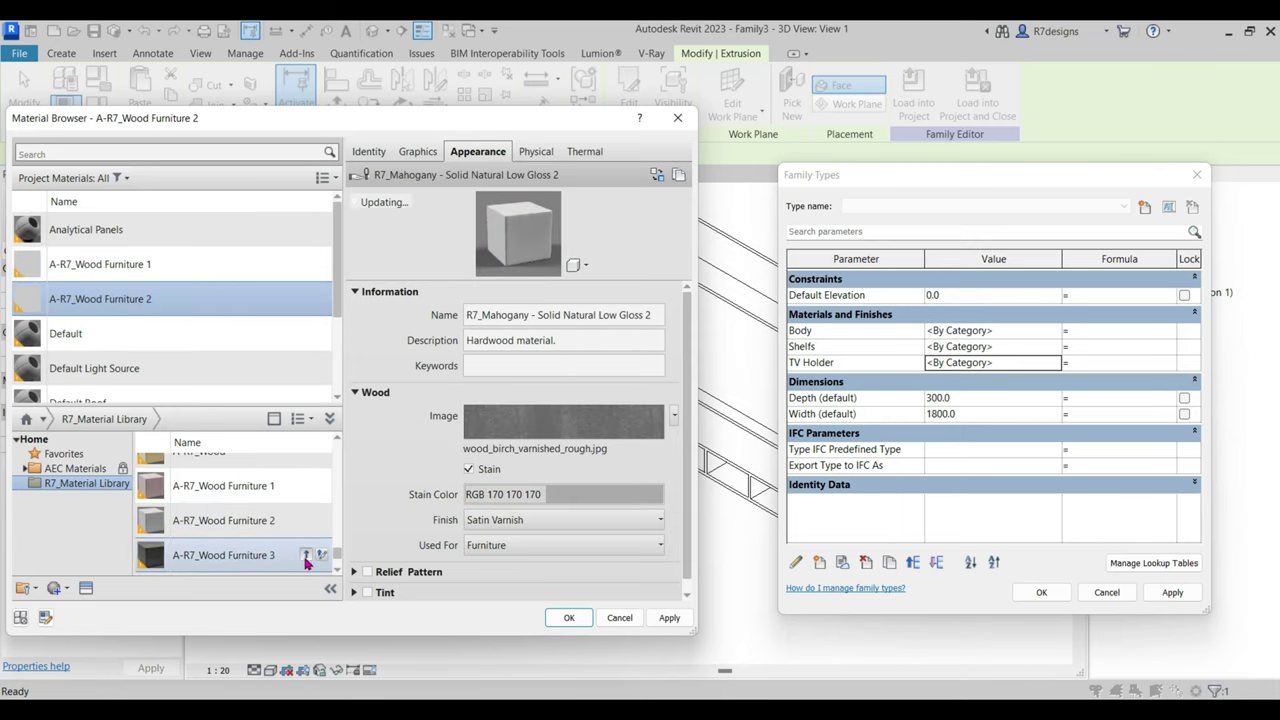
scroll(305, 540, "down", 2)
left_click(305, 489)
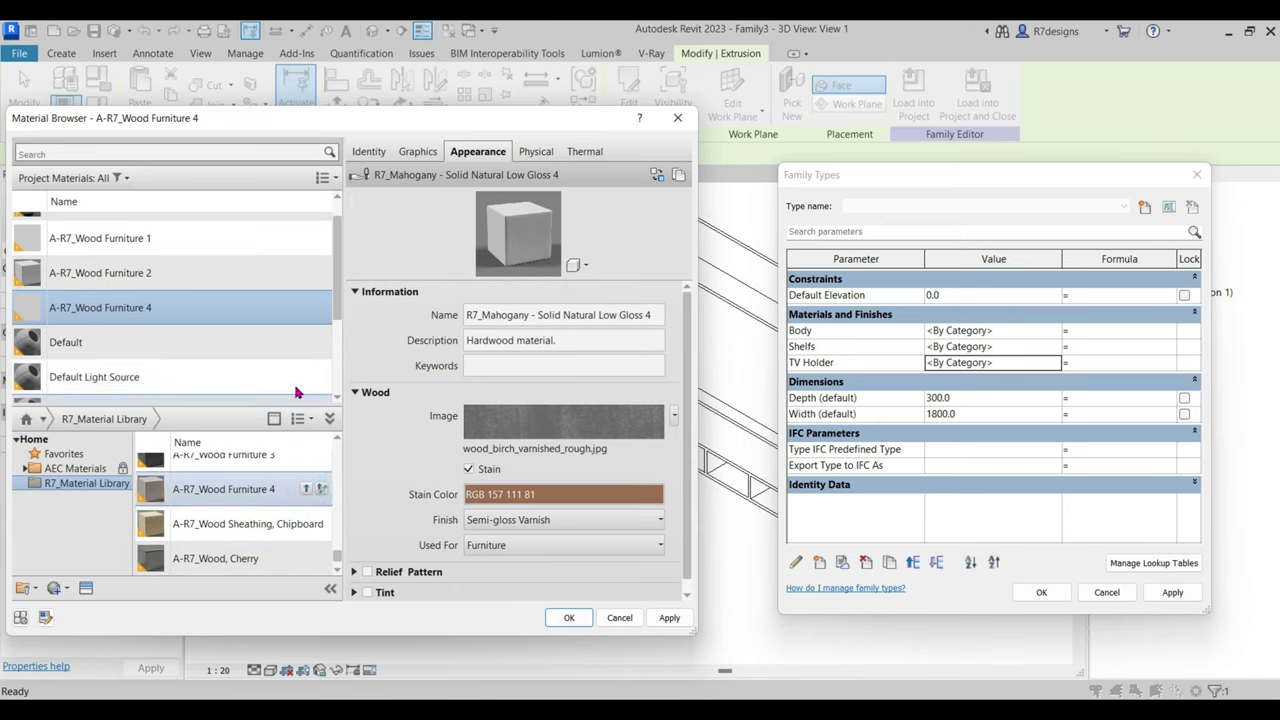
Inspect Wood Furniture 2 and 4, previewing stain colours but leaving them unchanged.
left_click(148, 276)
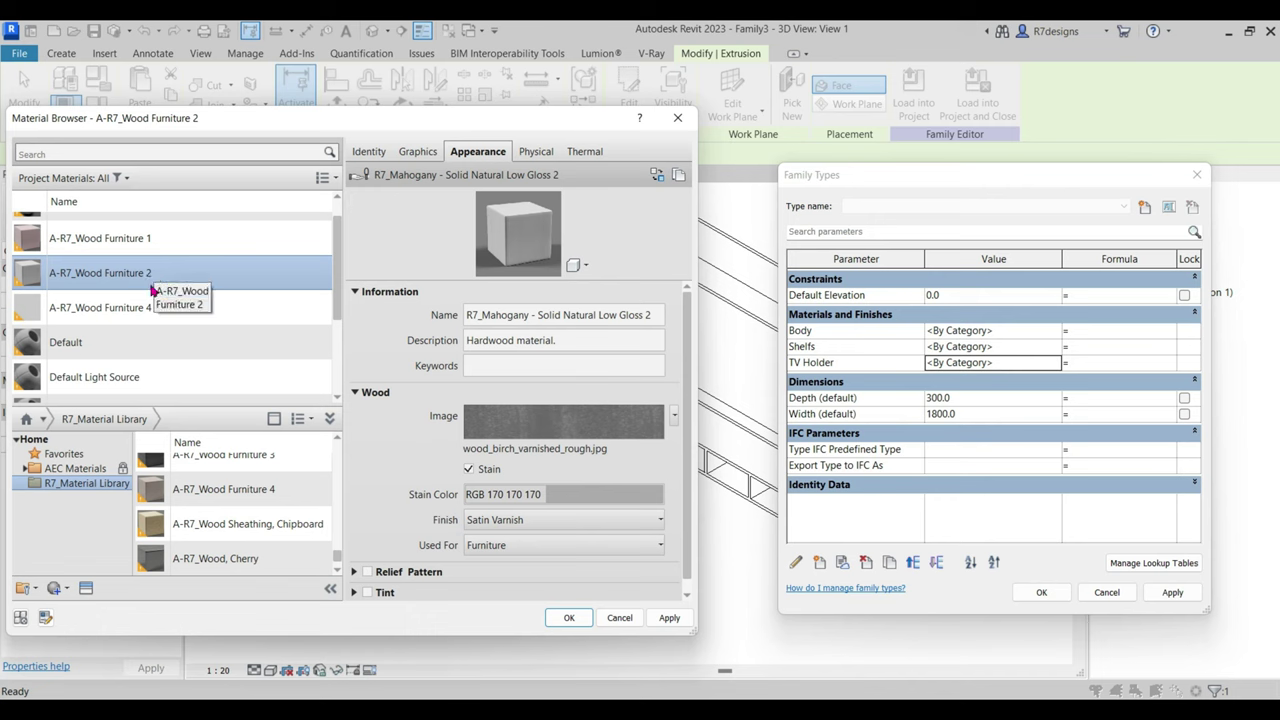
left_click(152, 310)
left_click(531, 495)
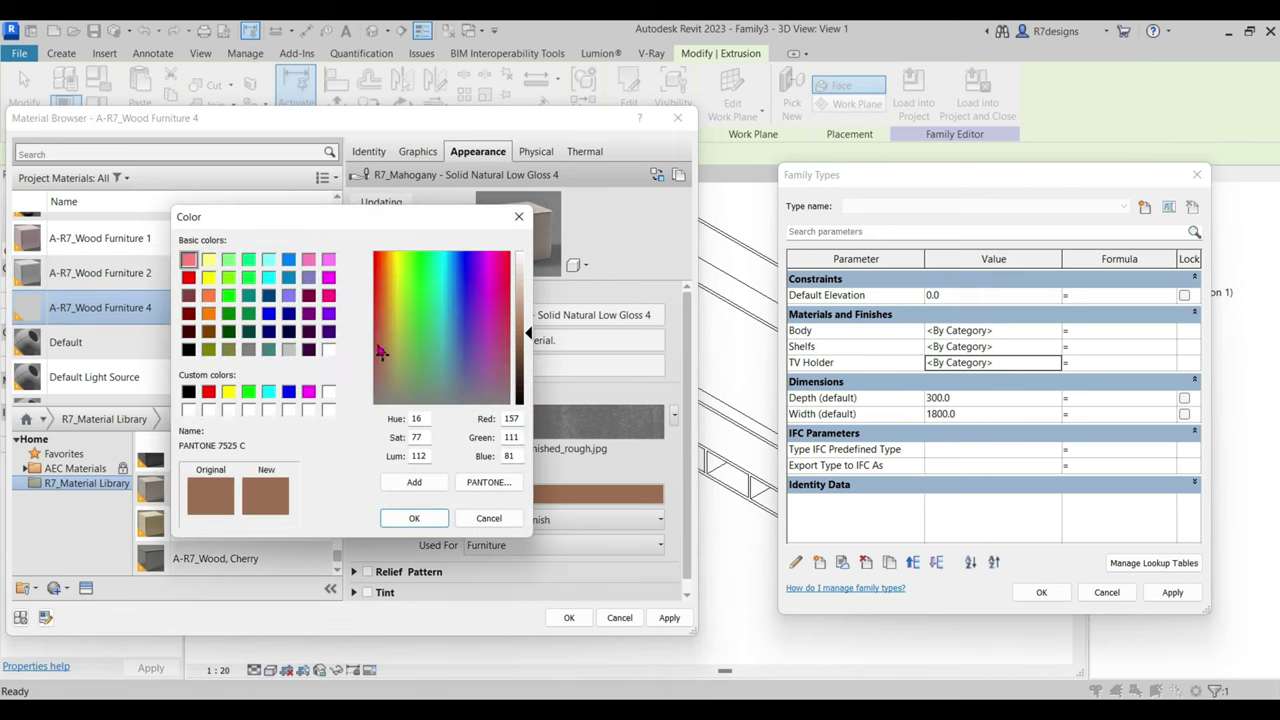
left_click(328, 349)
left_click(522, 270)
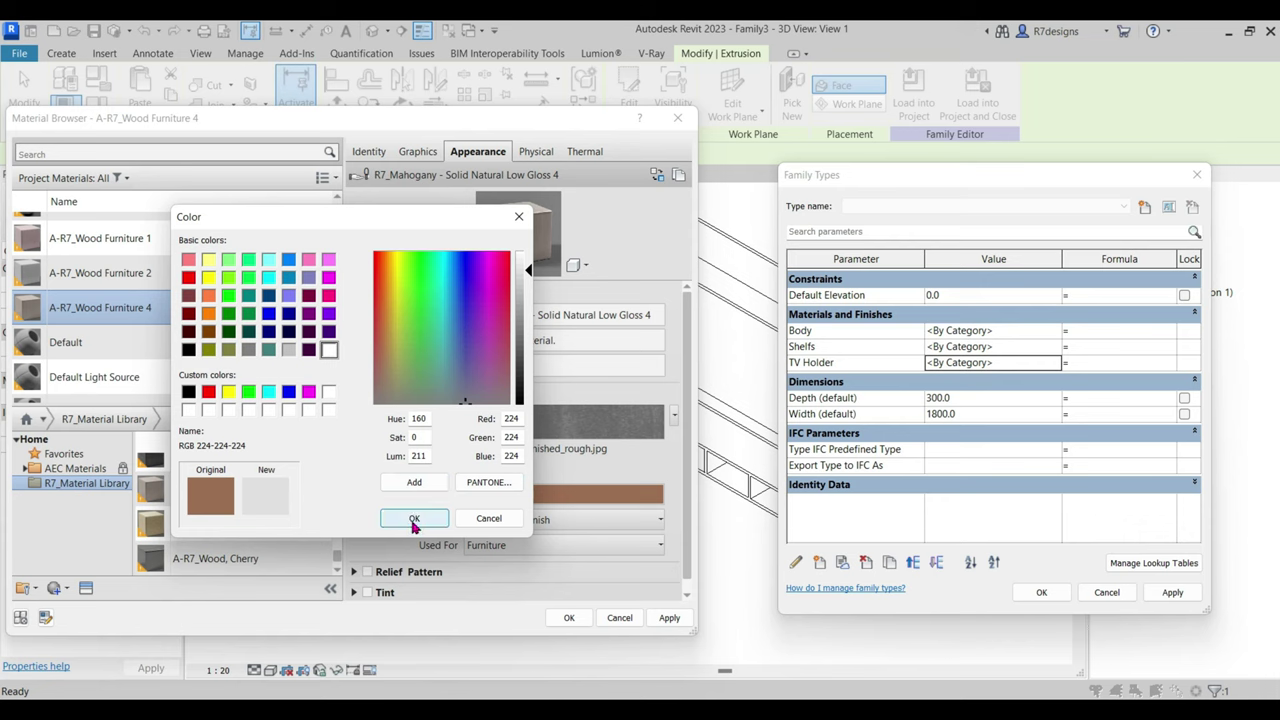
left_click(477, 520)
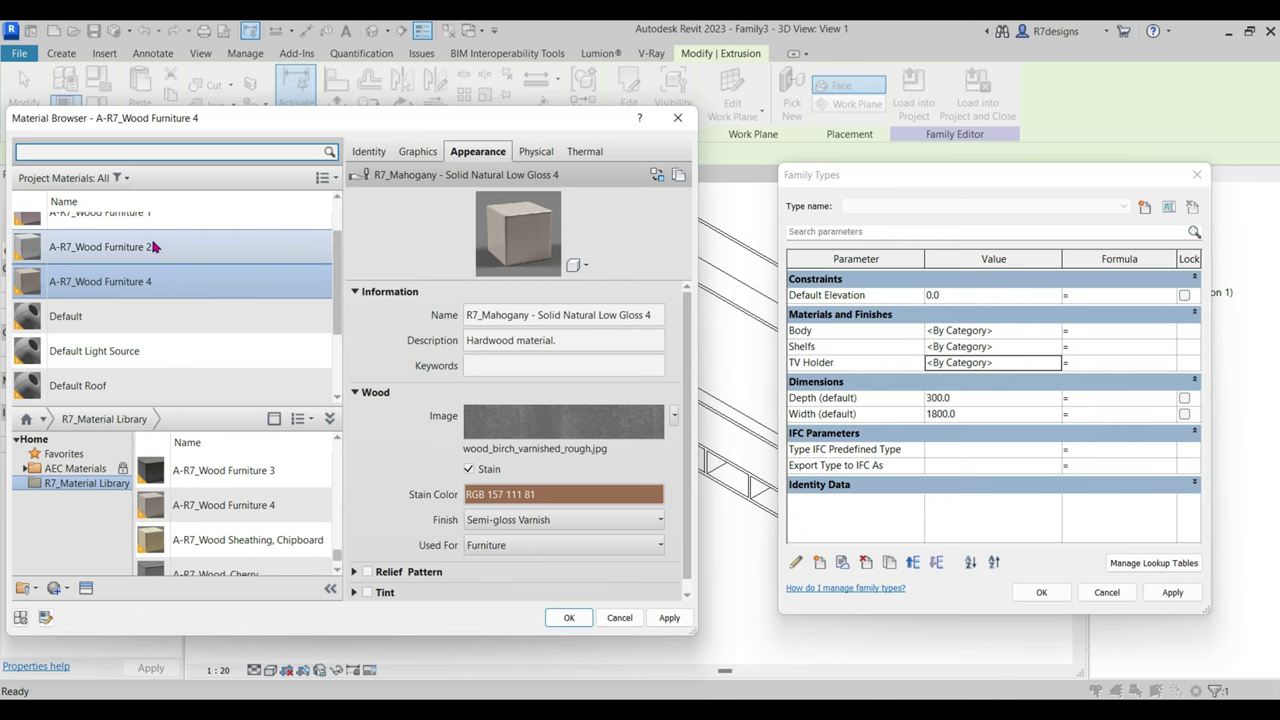
Assign A-R7_Wood Furniture 2 to TV Holder, 1 to Shelfs and 4 to Body.
double_click(163, 247)
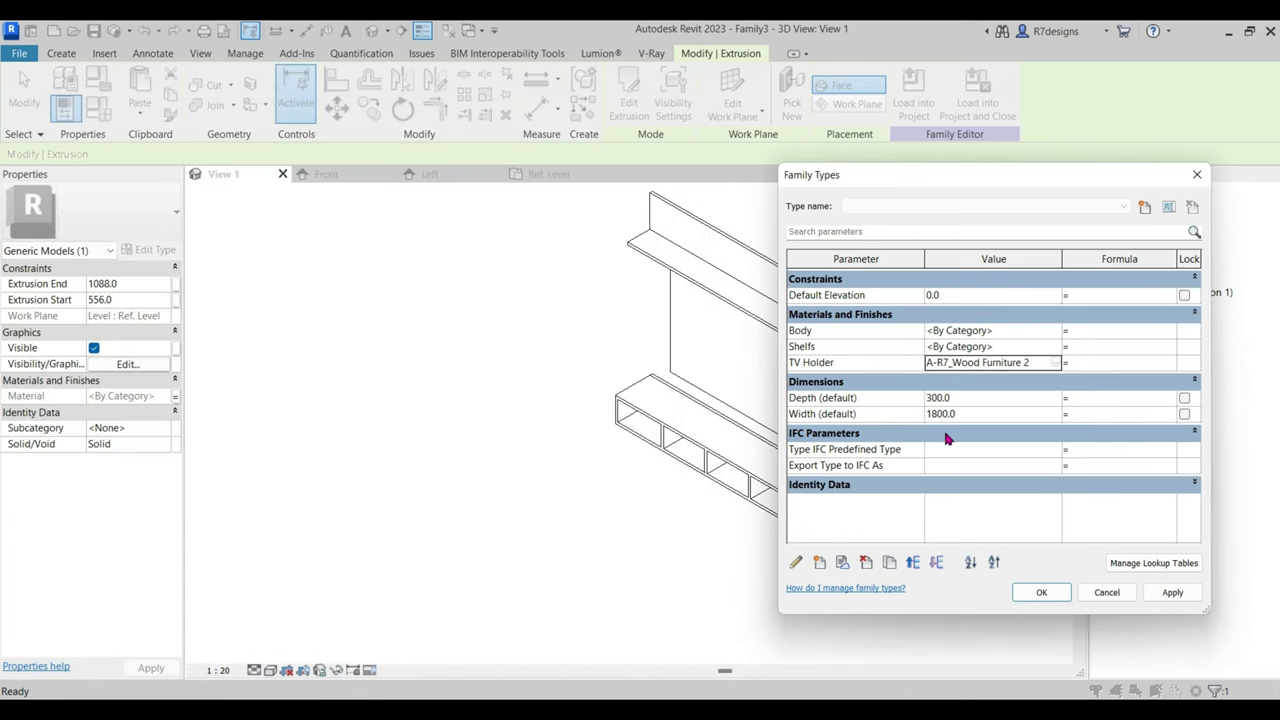
left_click(1057, 347)
left_click(173, 336)
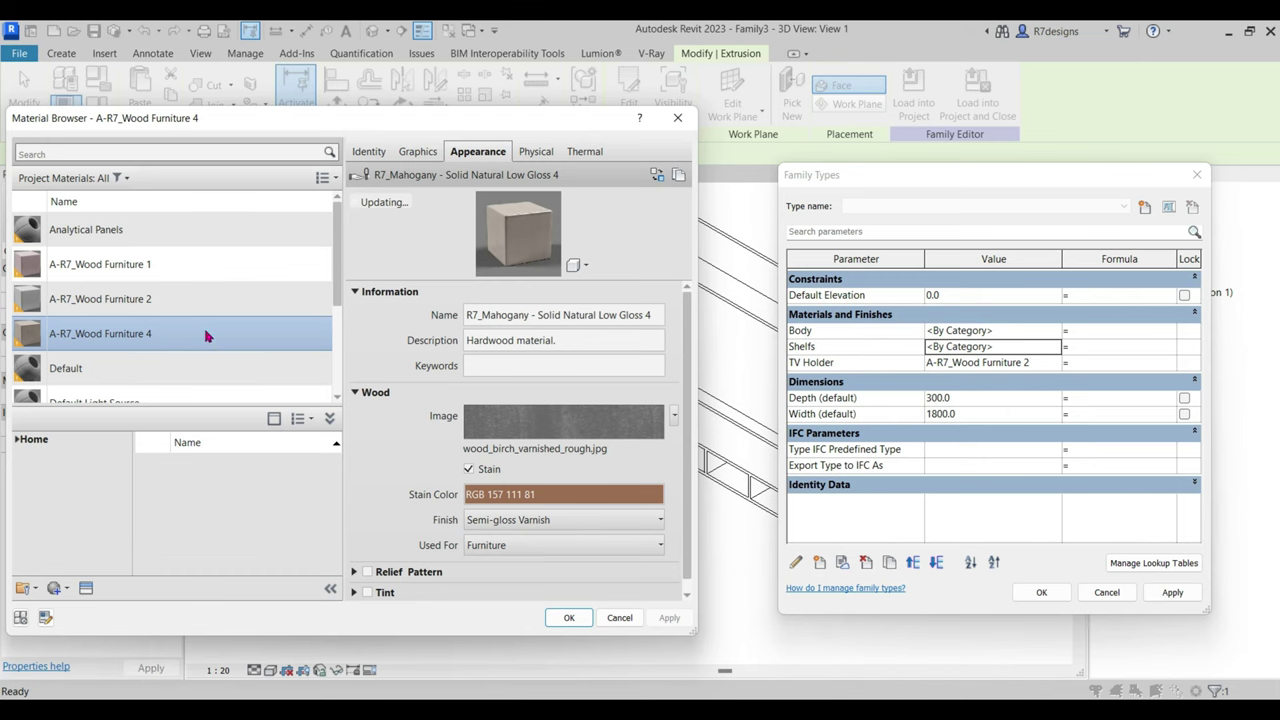
double_click(209, 264)
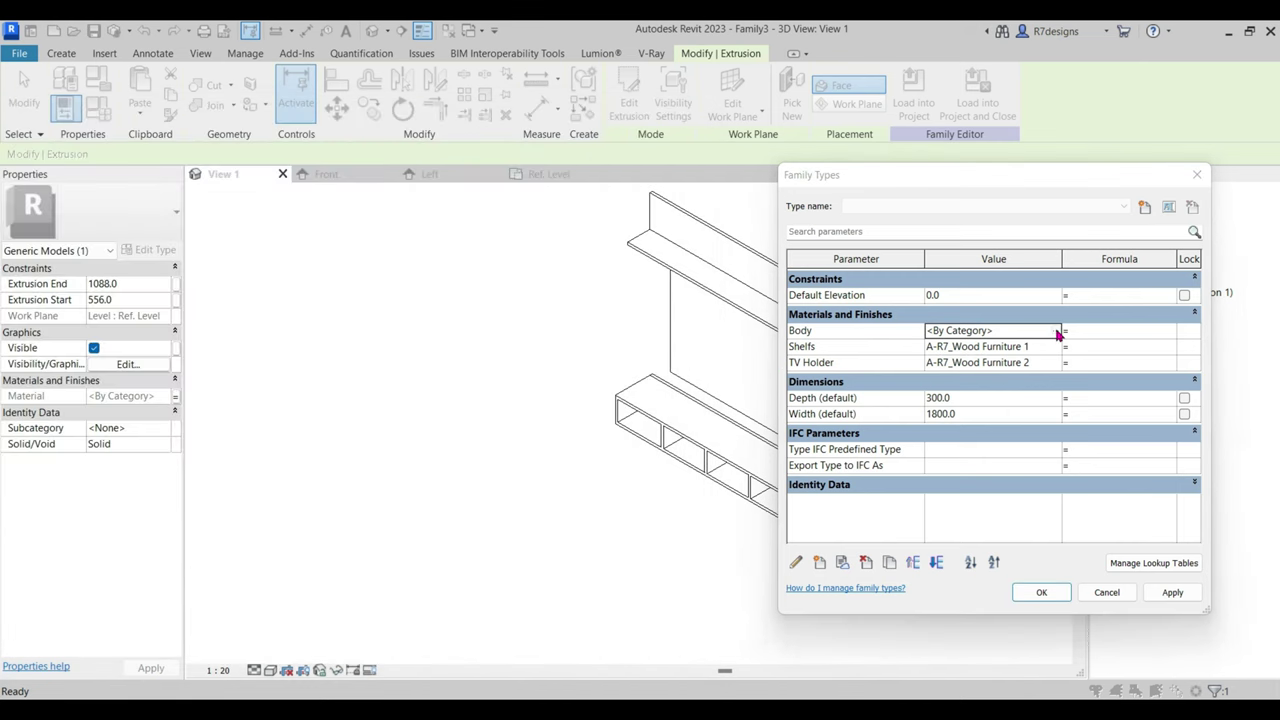
left_click(1057, 331)
double_click(203, 334)
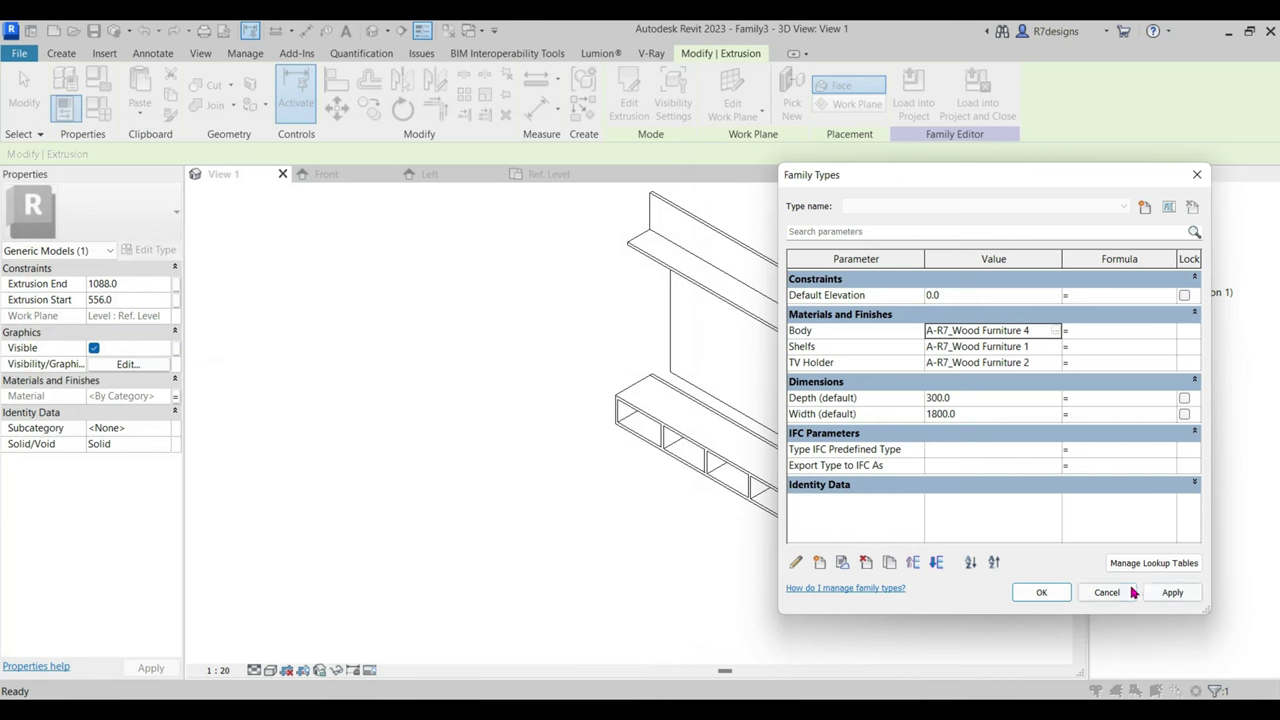
left_click(1040, 593)
Switch the 3D view's visual style to Realistic and turn the view slightly.
left_click(269, 671)
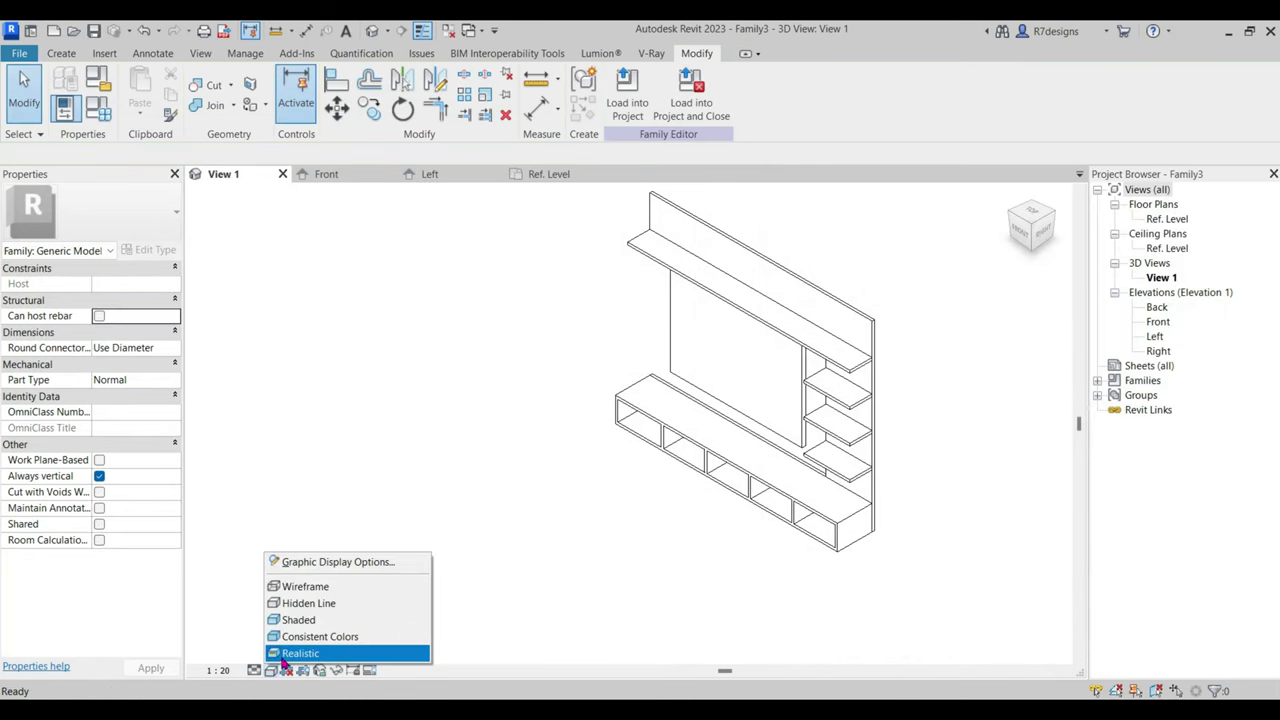
left_click(290, 655)
left_click(1033, 229)
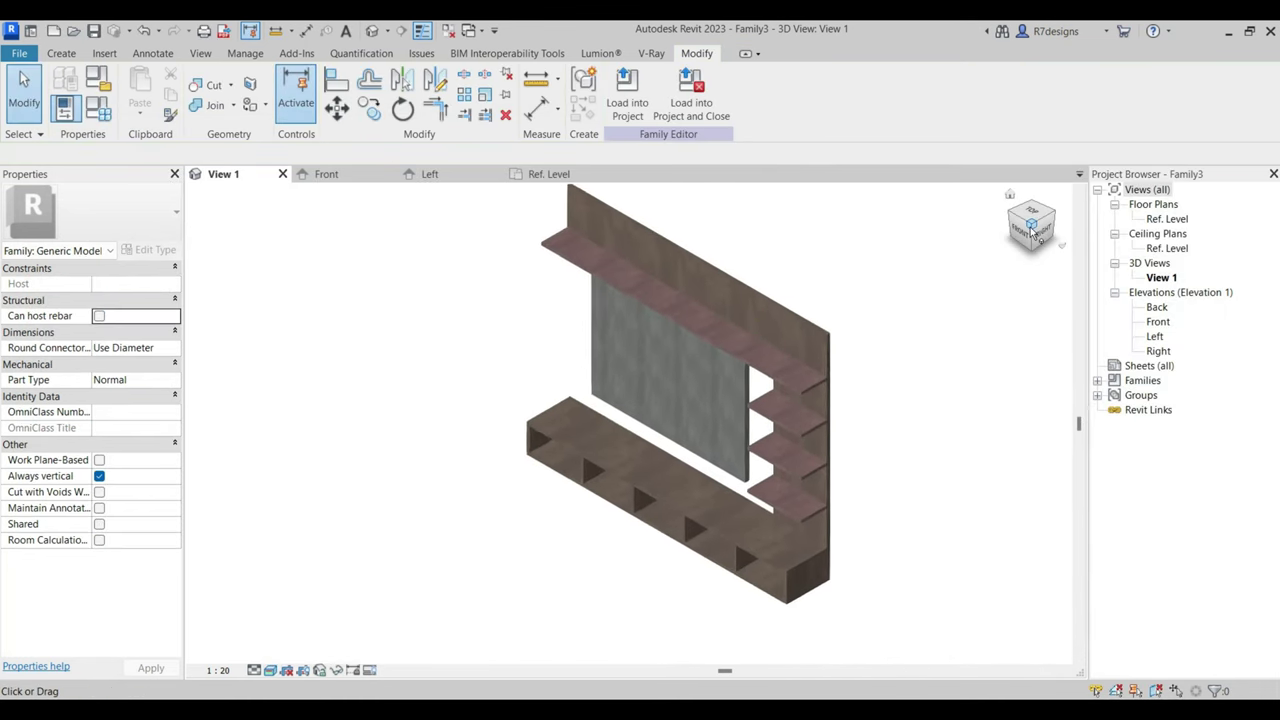
Lighten the TV Holder material's stain colour and set its finish to Semi-gloss Varnish.
left_click(98, 118)
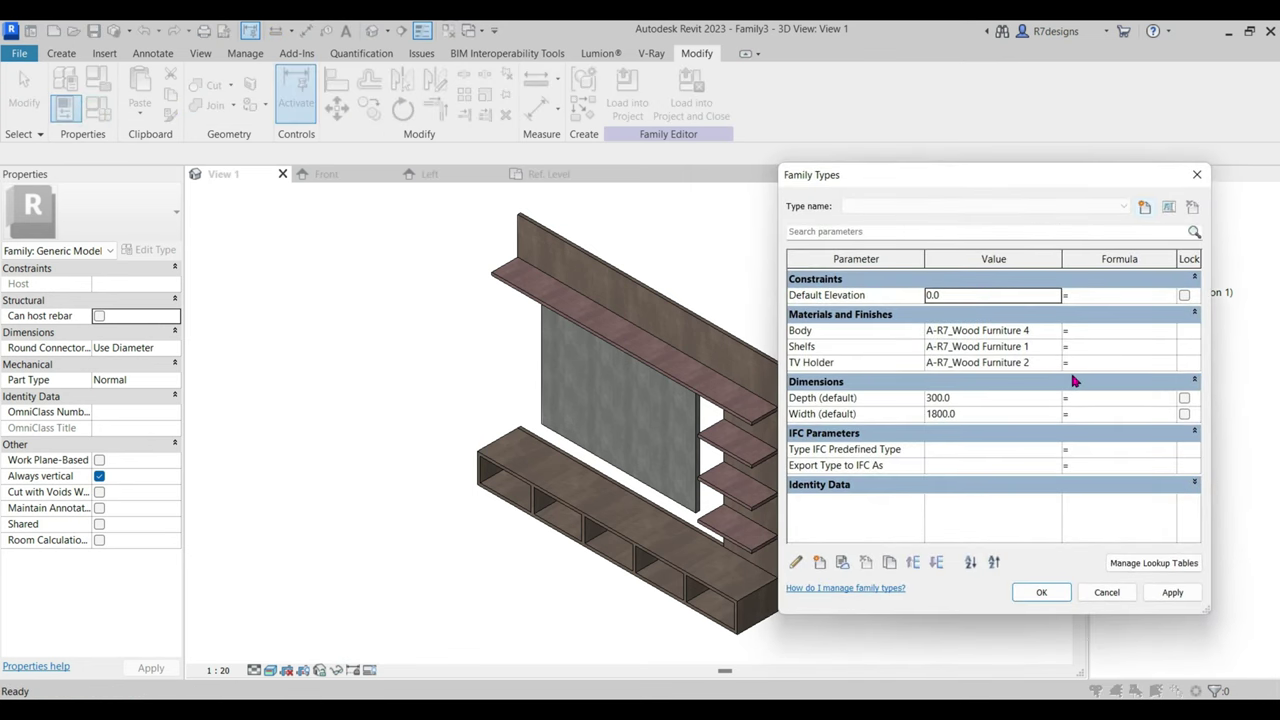
left_click(1059, 364)
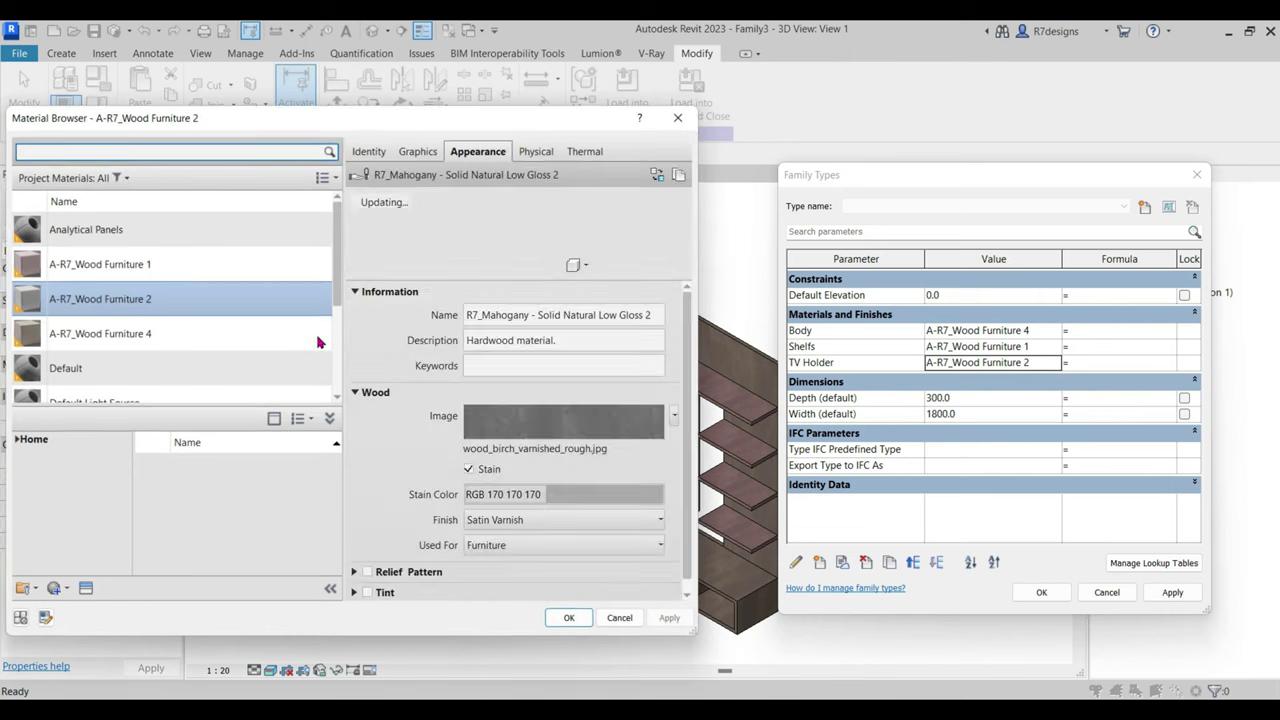
left_click(500, 497)
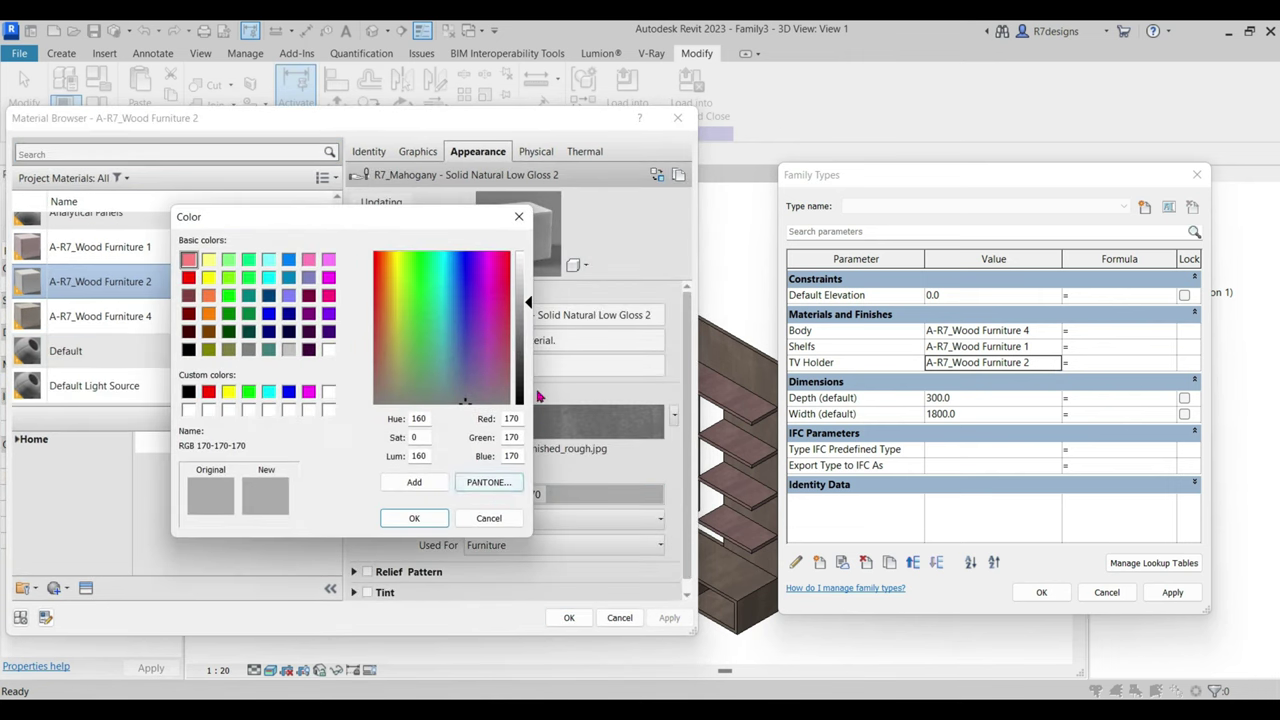
left_click(527, 278)
left_click(433, 519)
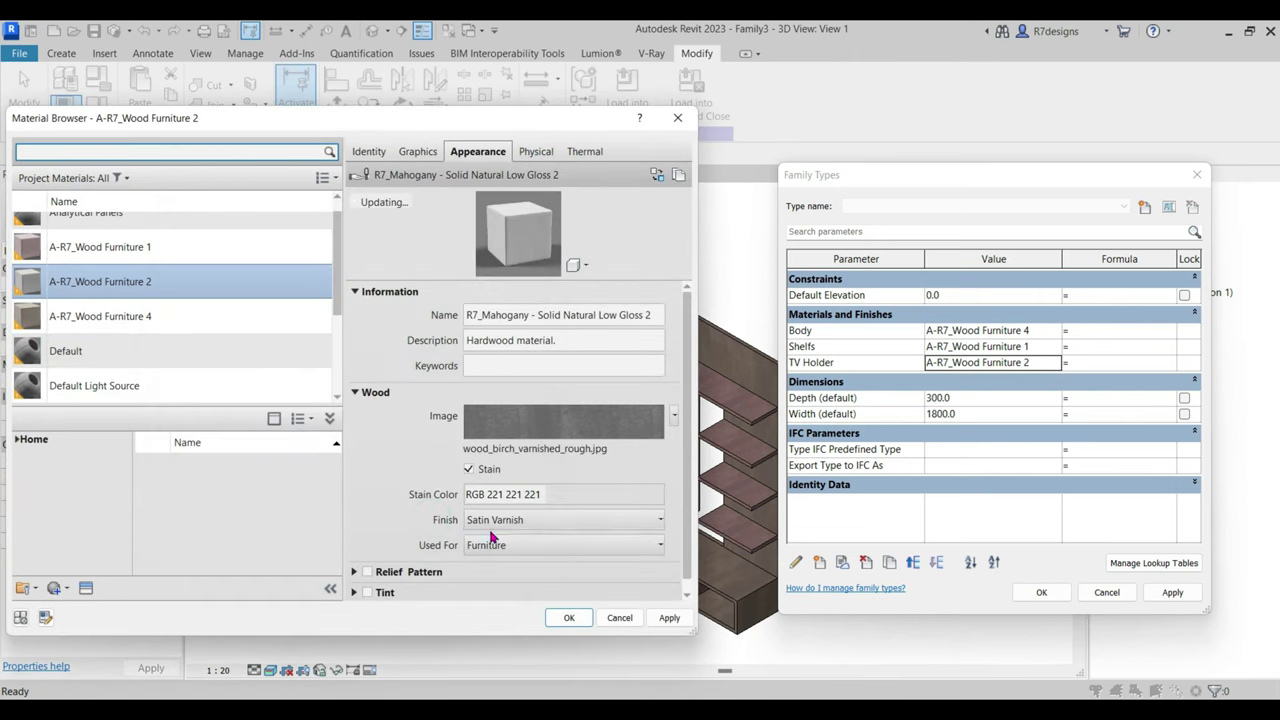
left_click(560, 520)
left_click(567, 553)
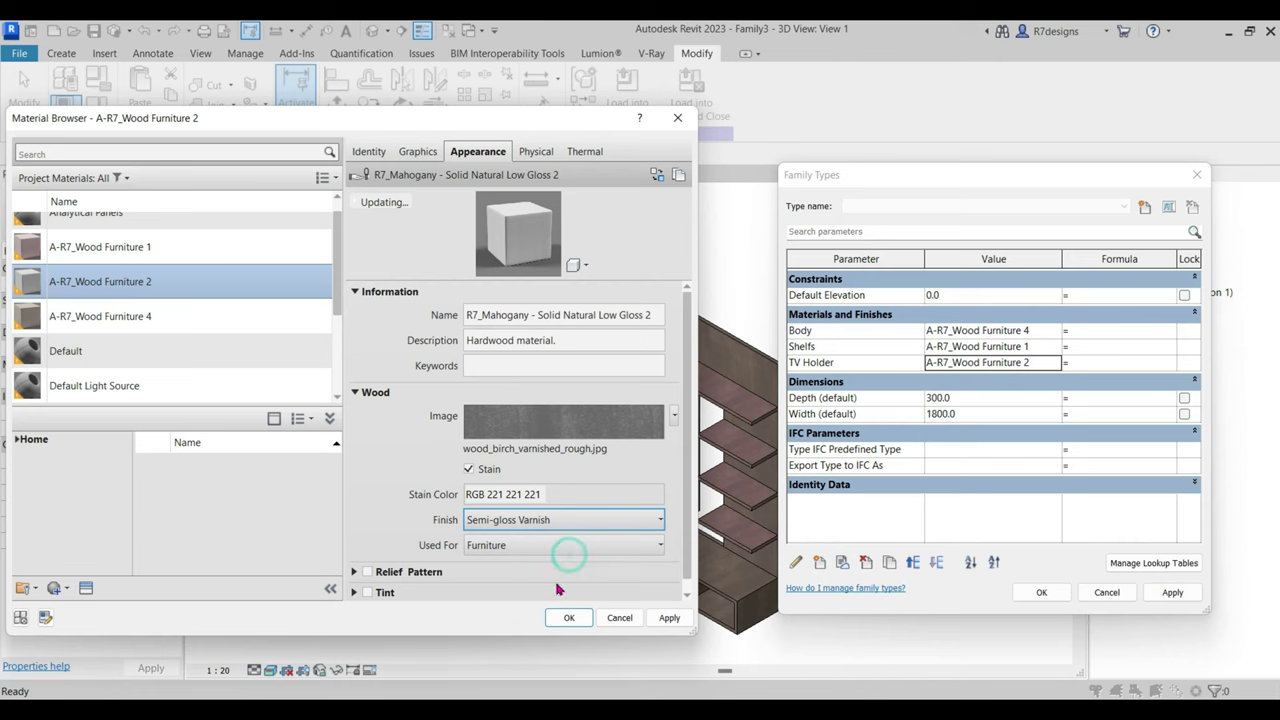
Refine the TV Holder stain to RGB 238 238 238 and apply the material changes.
left_click(490, 494)
left_click(527, 262)
left_click(414, 518)
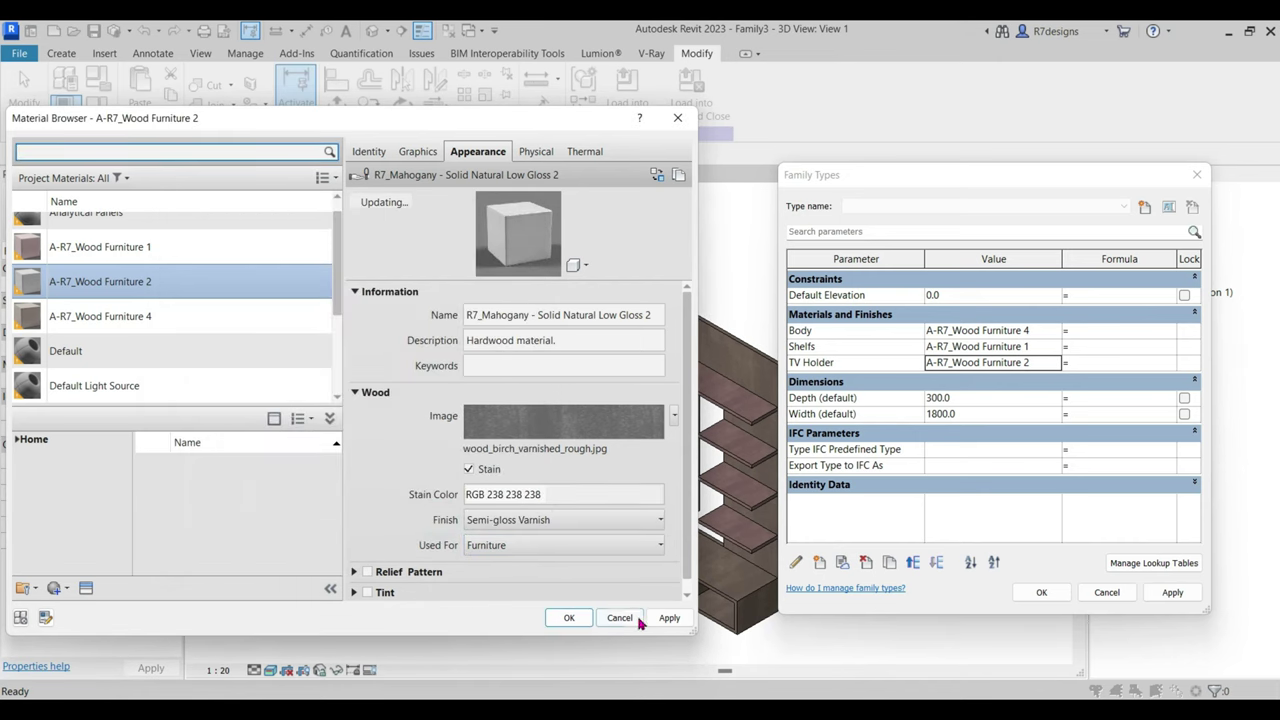
left_click(668, 617)
left_click(569, 617)
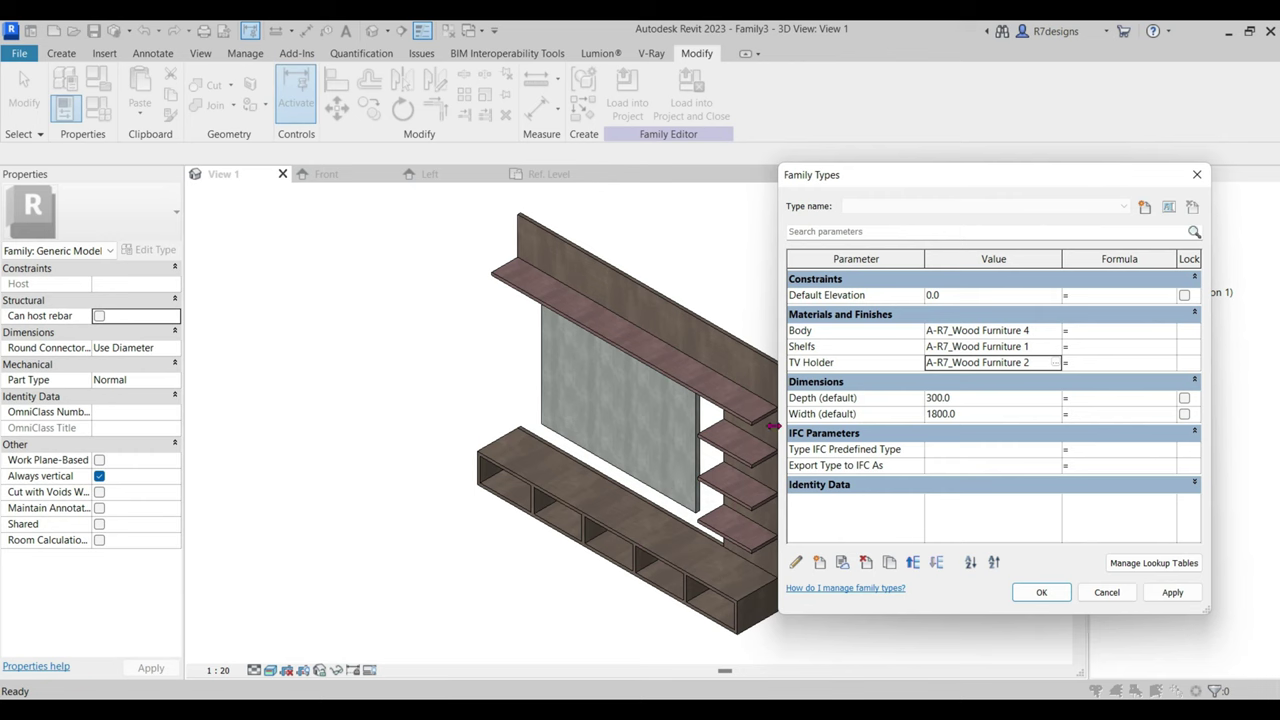
left_click(1040, 593)
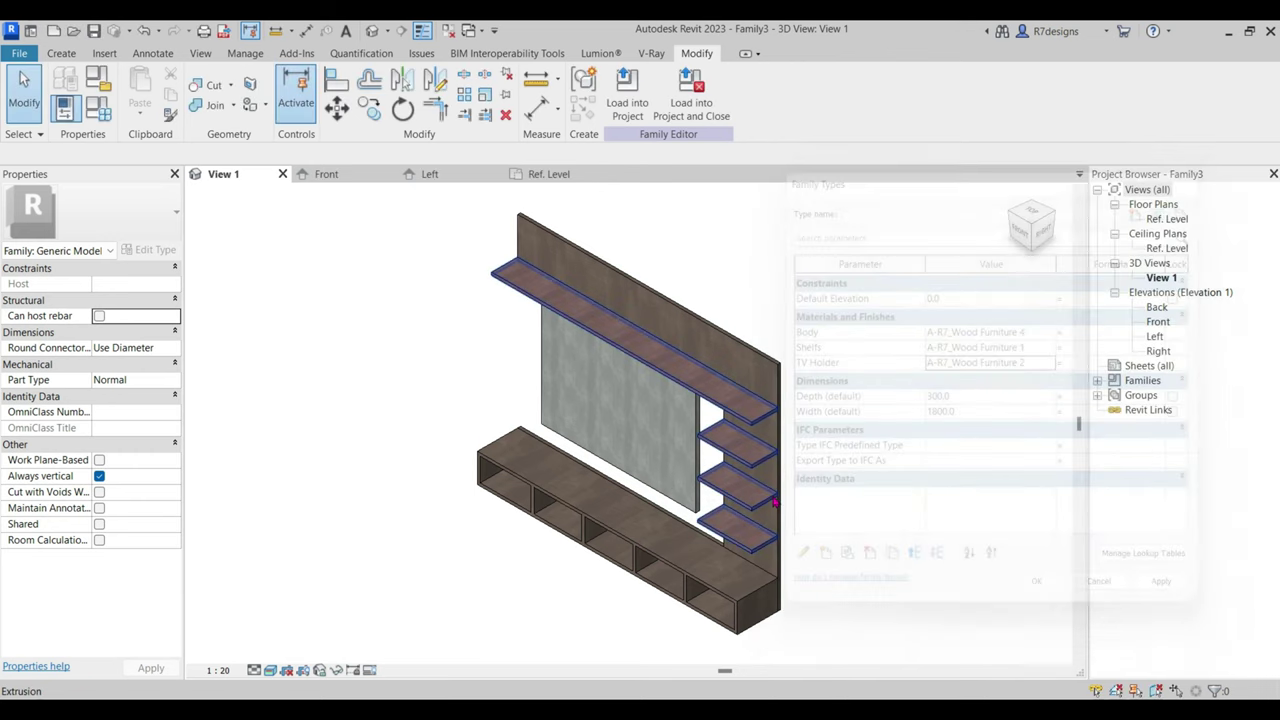
Orbit and zoom to a frontal view of the textured unit, then bring up the file menu.
left_click_drag(1032, 230, 814, 380)
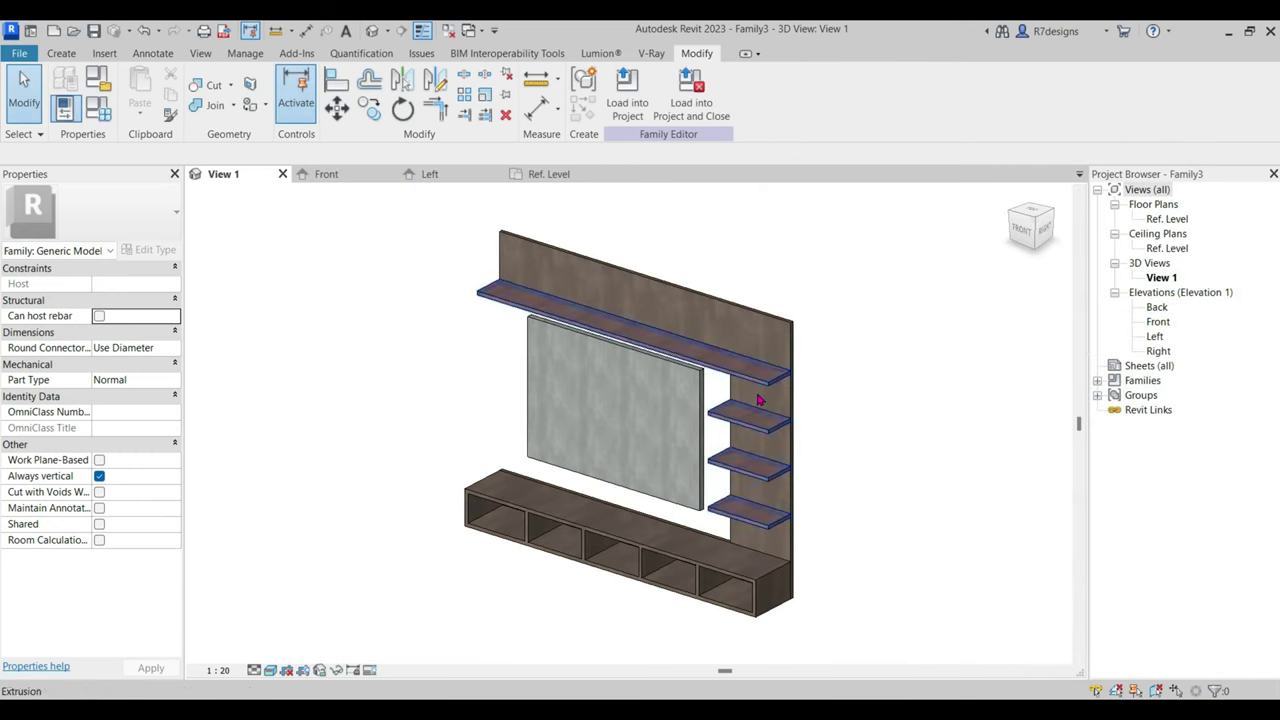
scroll(846, 396, "up", 3)
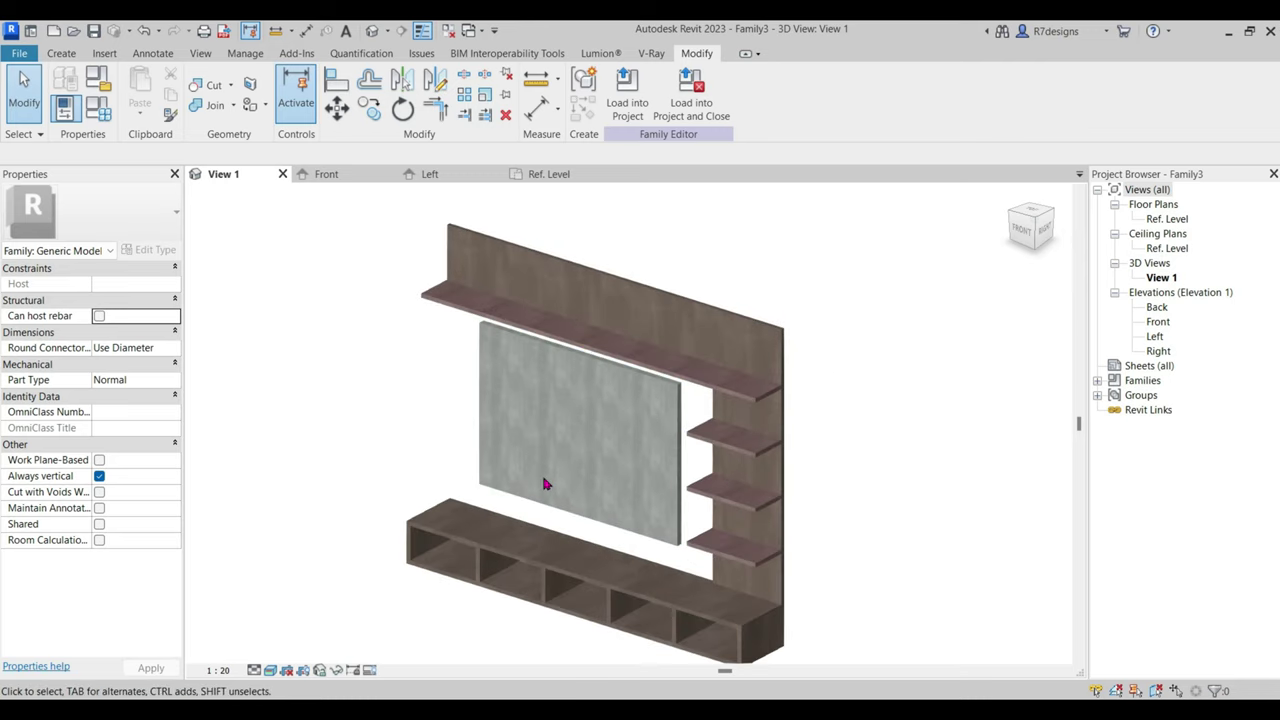
left_click(22, 55)
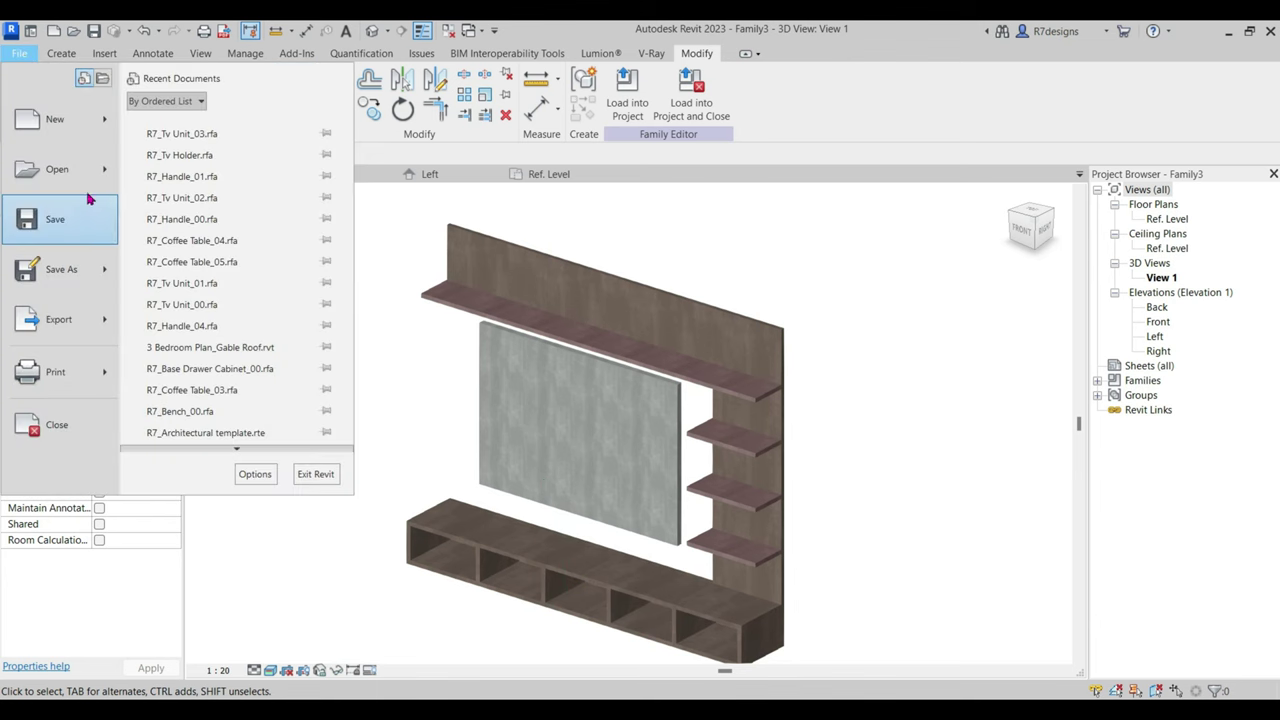
Create a new project from the Architectural Template and draw one short wall.
mouse_move(55, 119)
left_click(198, 135)
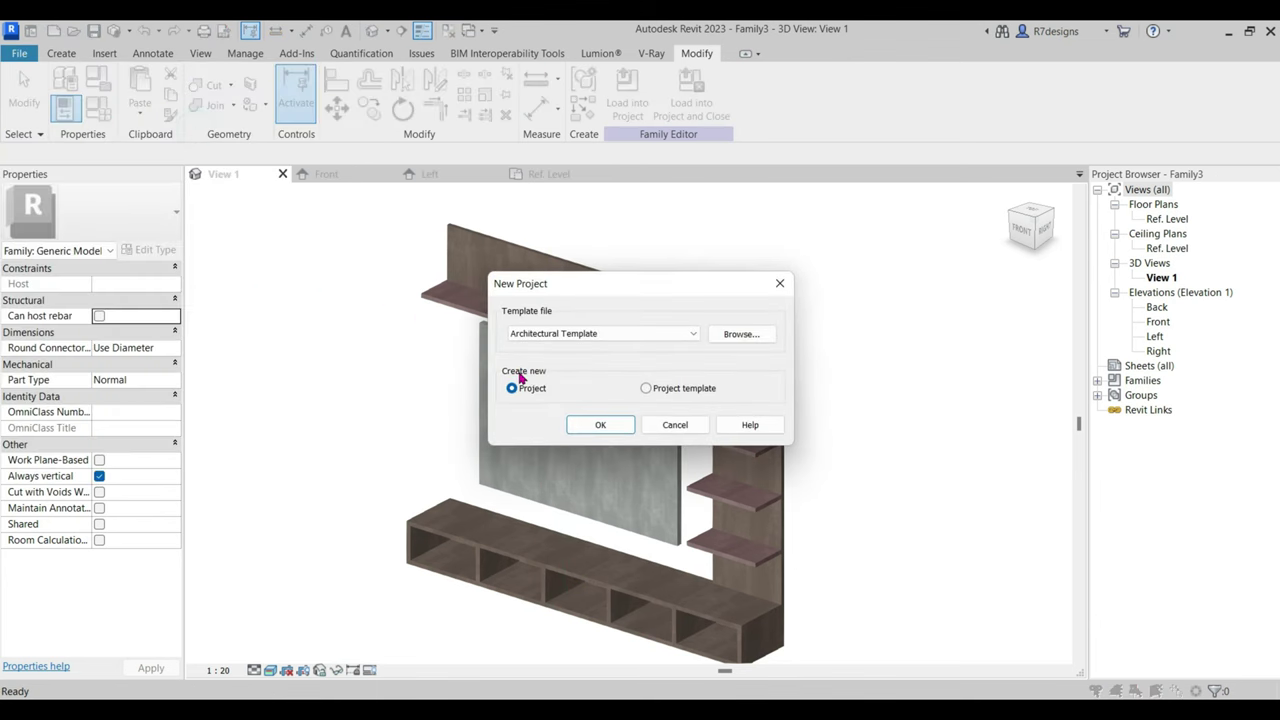
left_click(597, 428)
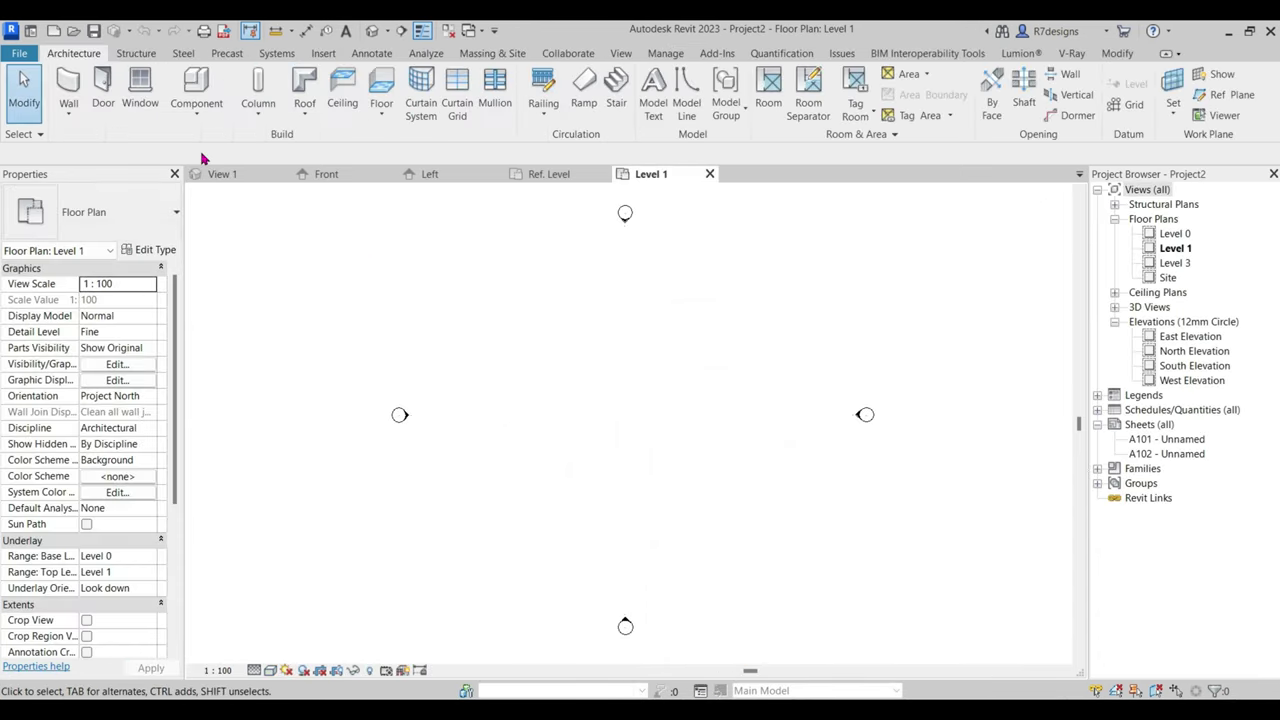
left_click(538, 436)
left_click(621, 436)
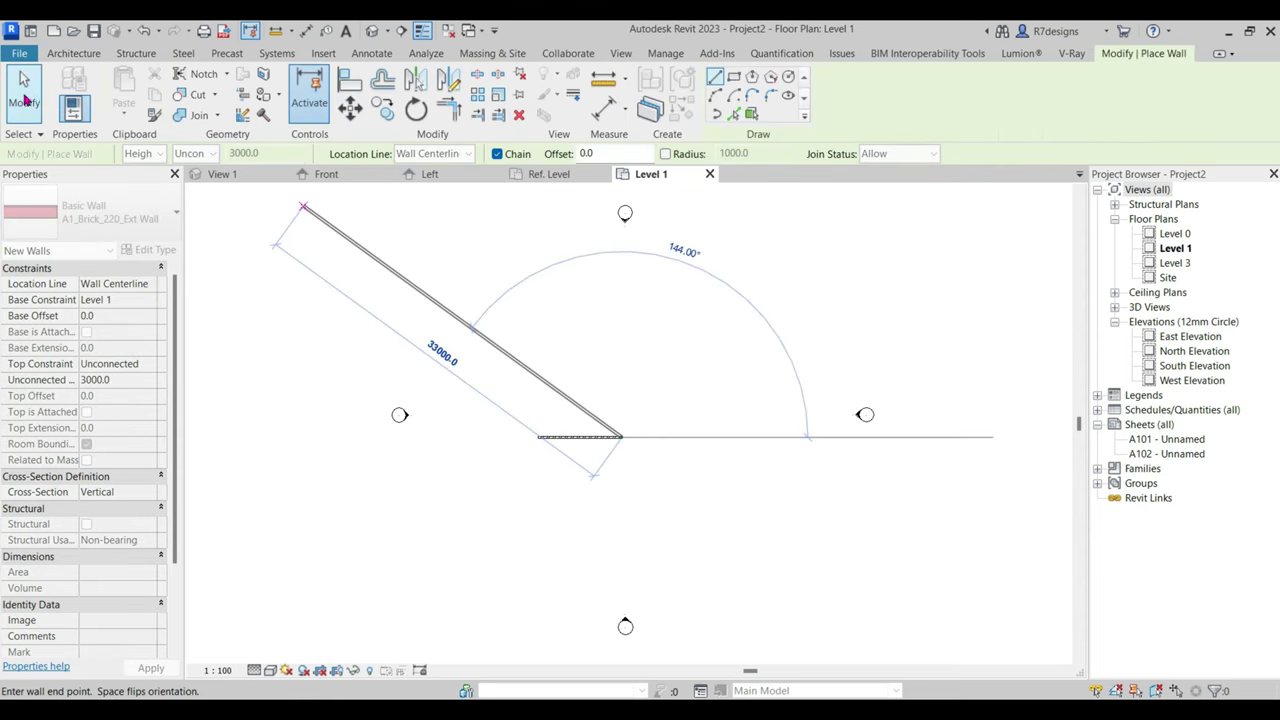
key("Escape")
key("Escape")
Load the TV unit family into the project and place it against the wall.
left_click(330, 174)
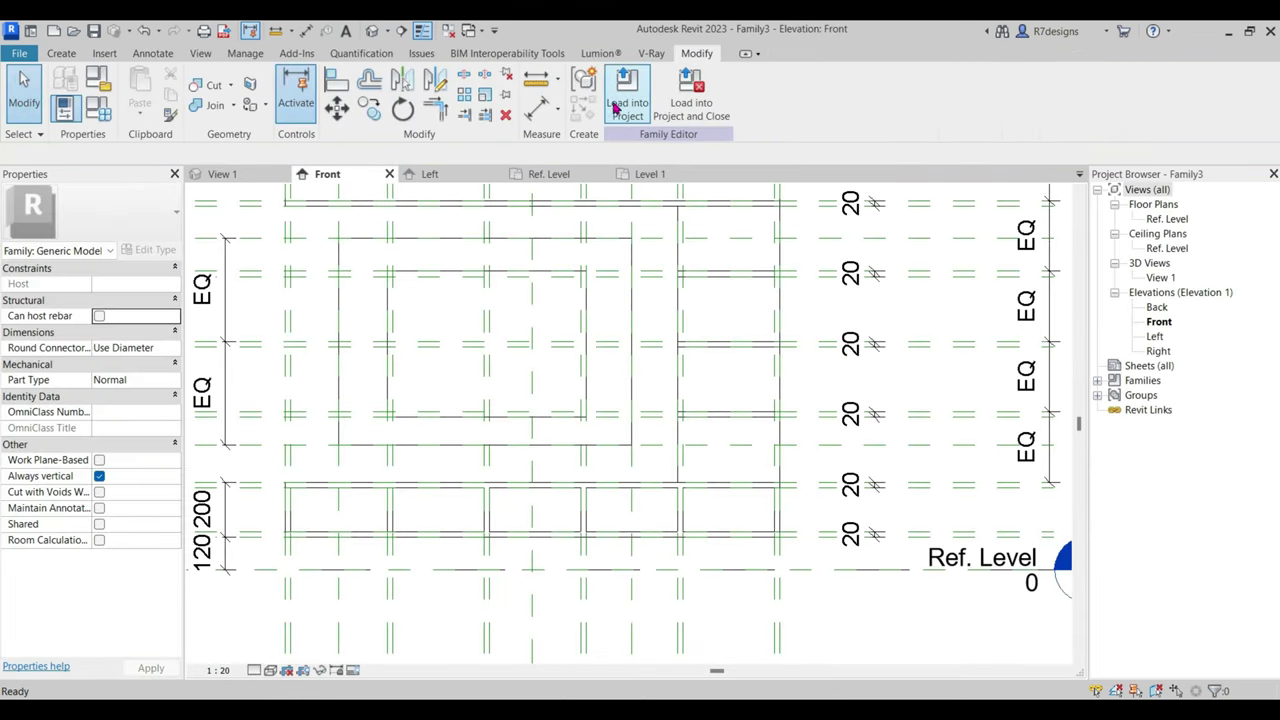
left_click(613, 105)
scroll(580, 434, "up", 7)
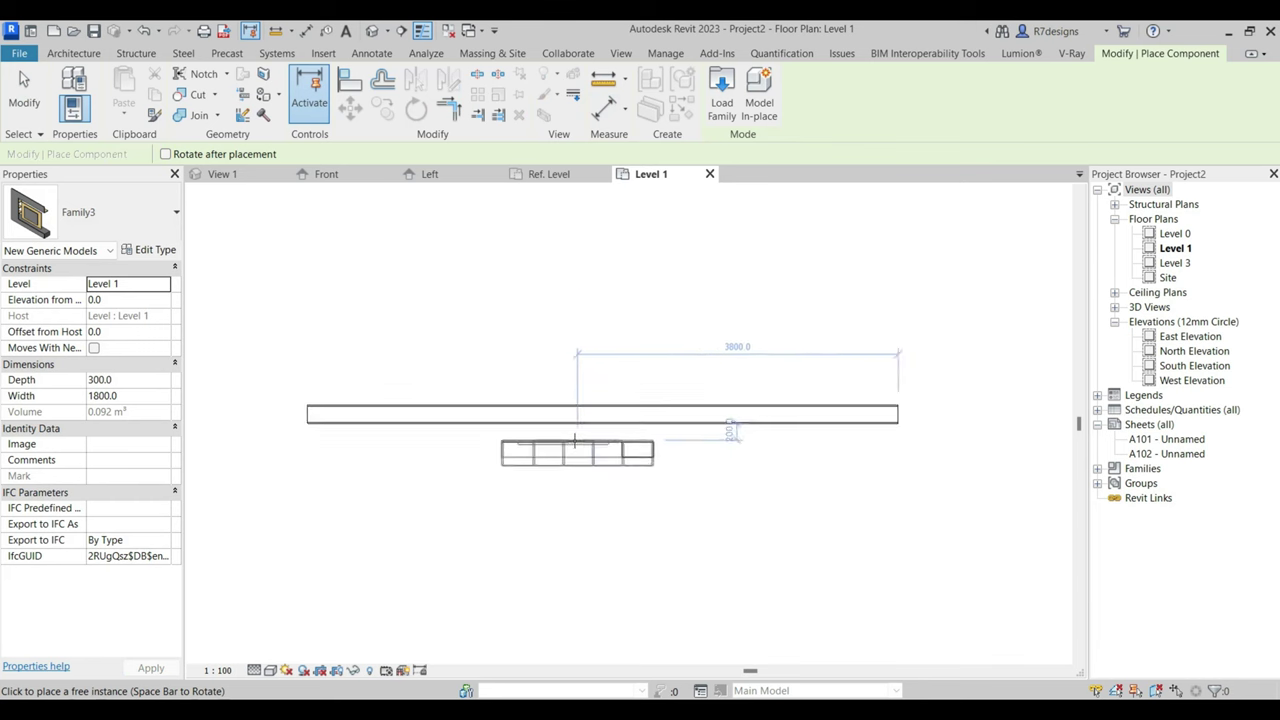
scroll(580, 434, "up", 3)
key("Escape")
key("Escape")
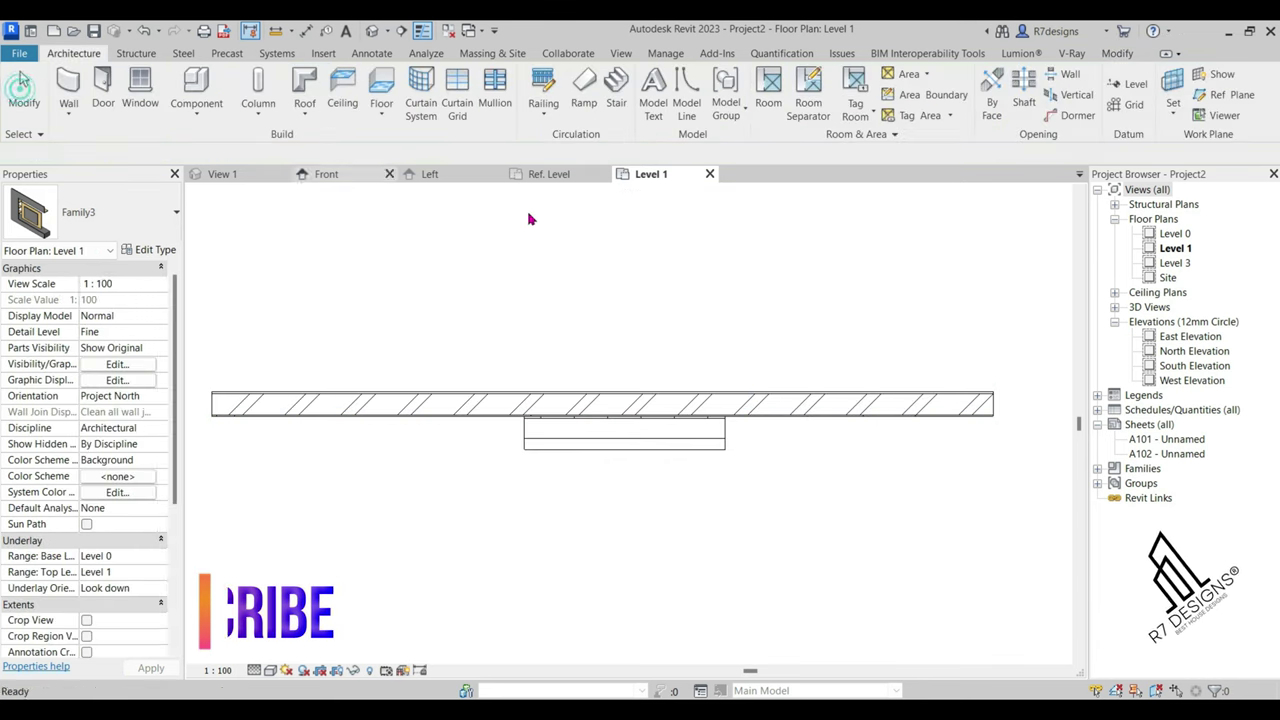
Open the Default 3D View and orbit to a front corner angle.
left_click(371, 30)
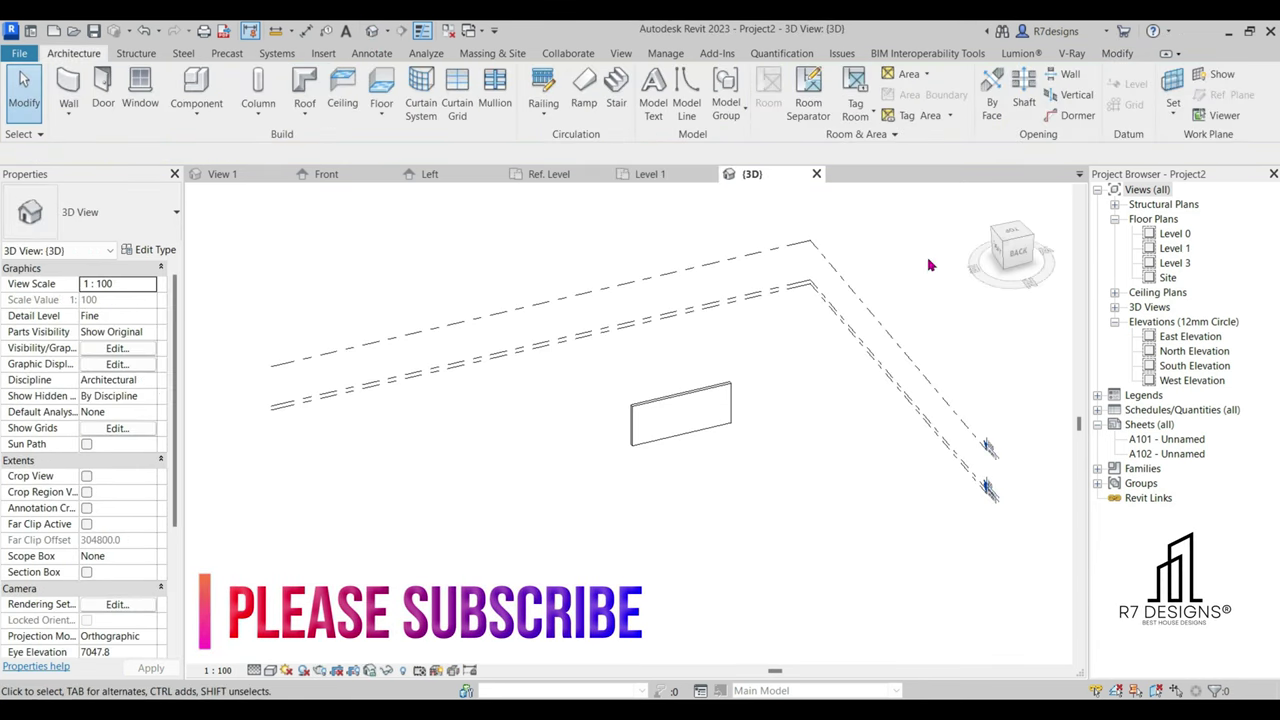
left_click(990, 232)
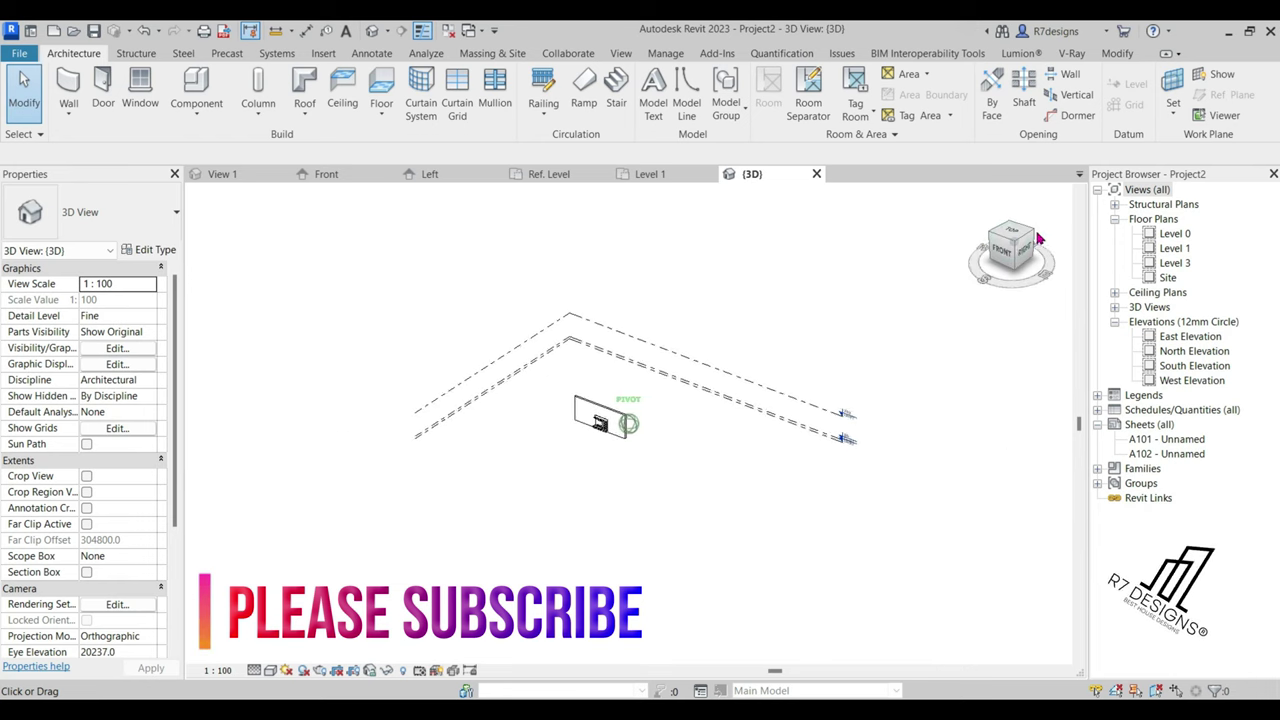
scroll(600, 430, "up", 3)
scroll(797, 509, "up", 2)
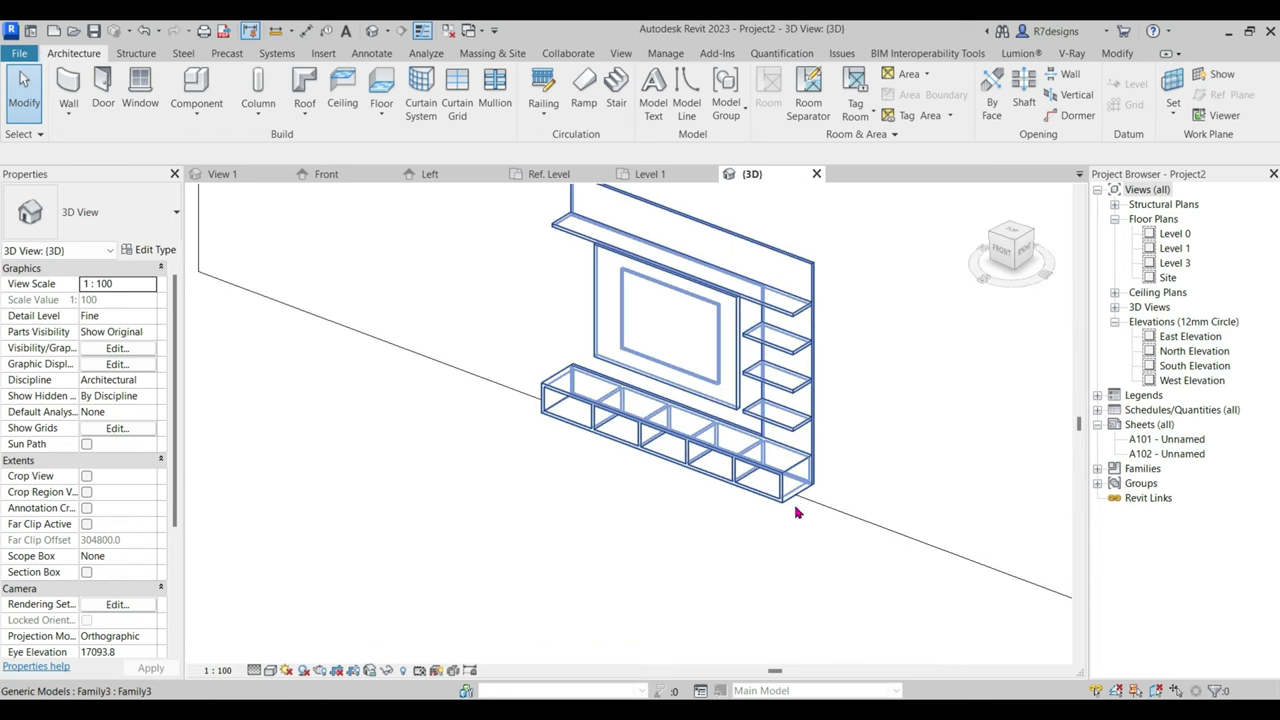
scroll(797, 520, "down", 1)
scroll(866, 312, "up", 2)
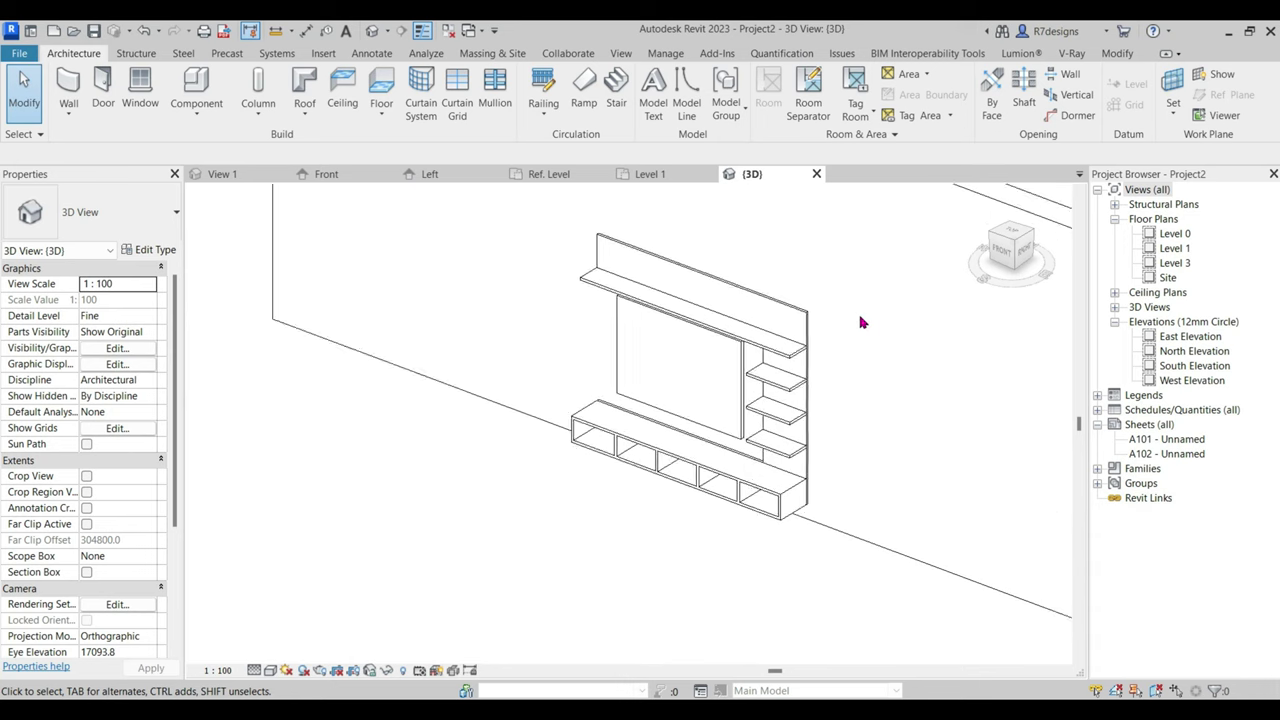
Select the placed TV unit and reopen it with Edit Family.
left_click(600, 466)
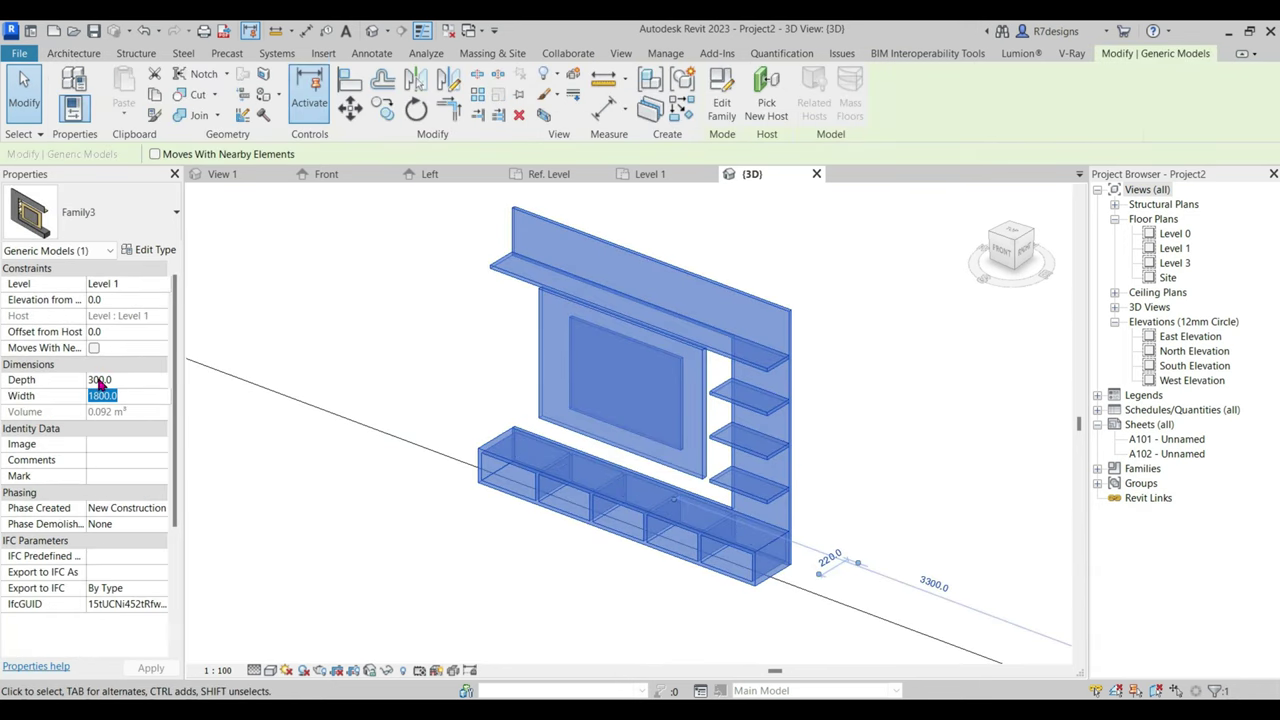
double_click(335, 481)
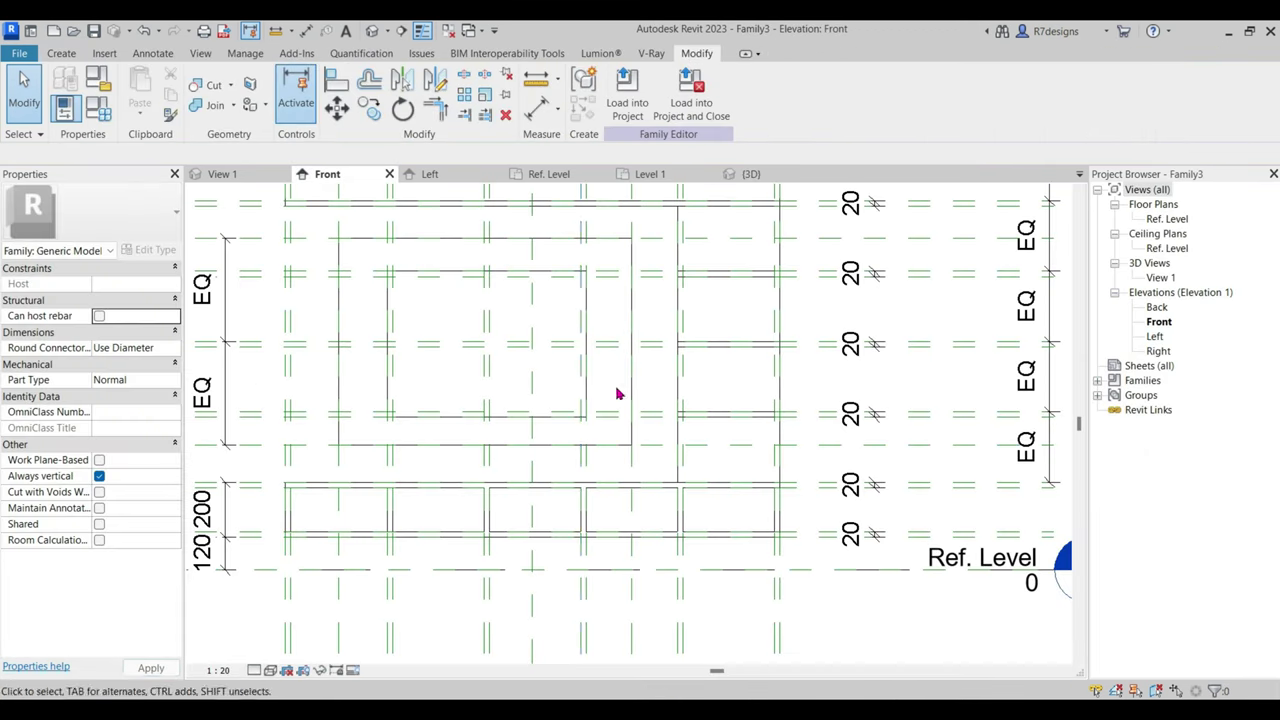
scroll(600, 400, "down", 5)
Label the overall 1600 height dimension with a new instance parameter named Height.
scroll(435, 425, "up", 2)
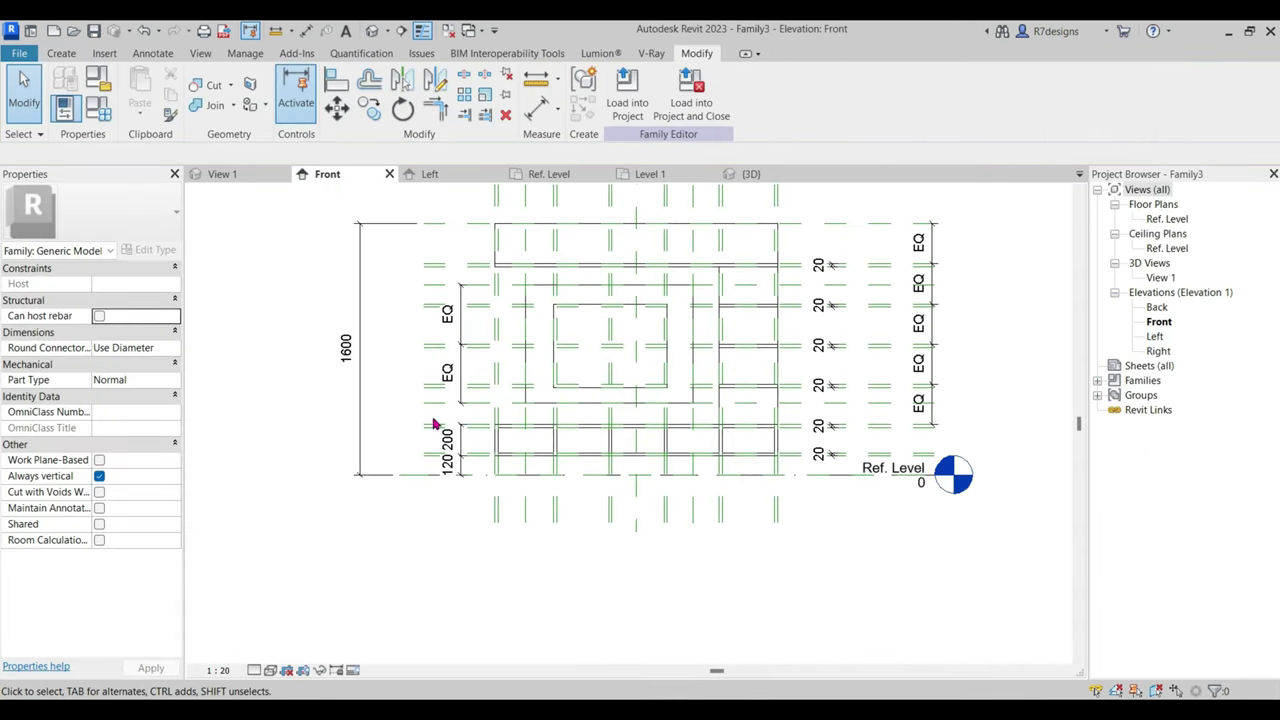
left_click(360, 377)
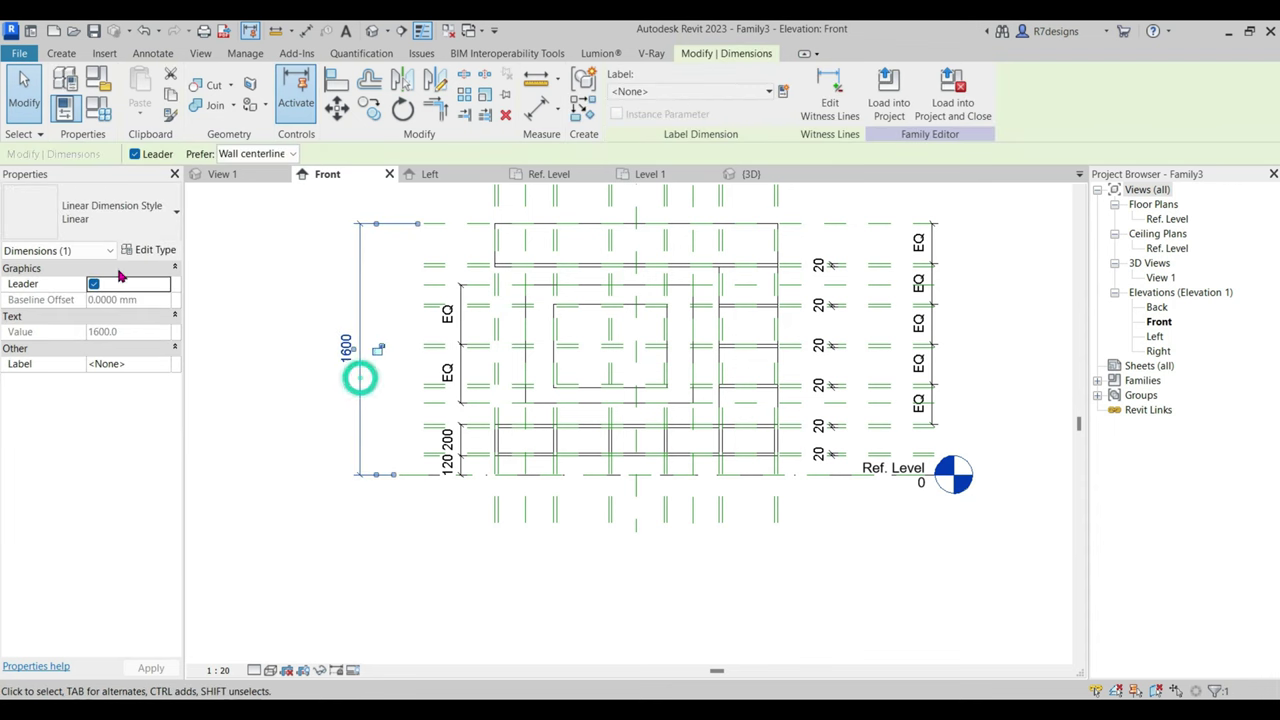
left_click(784, 92)
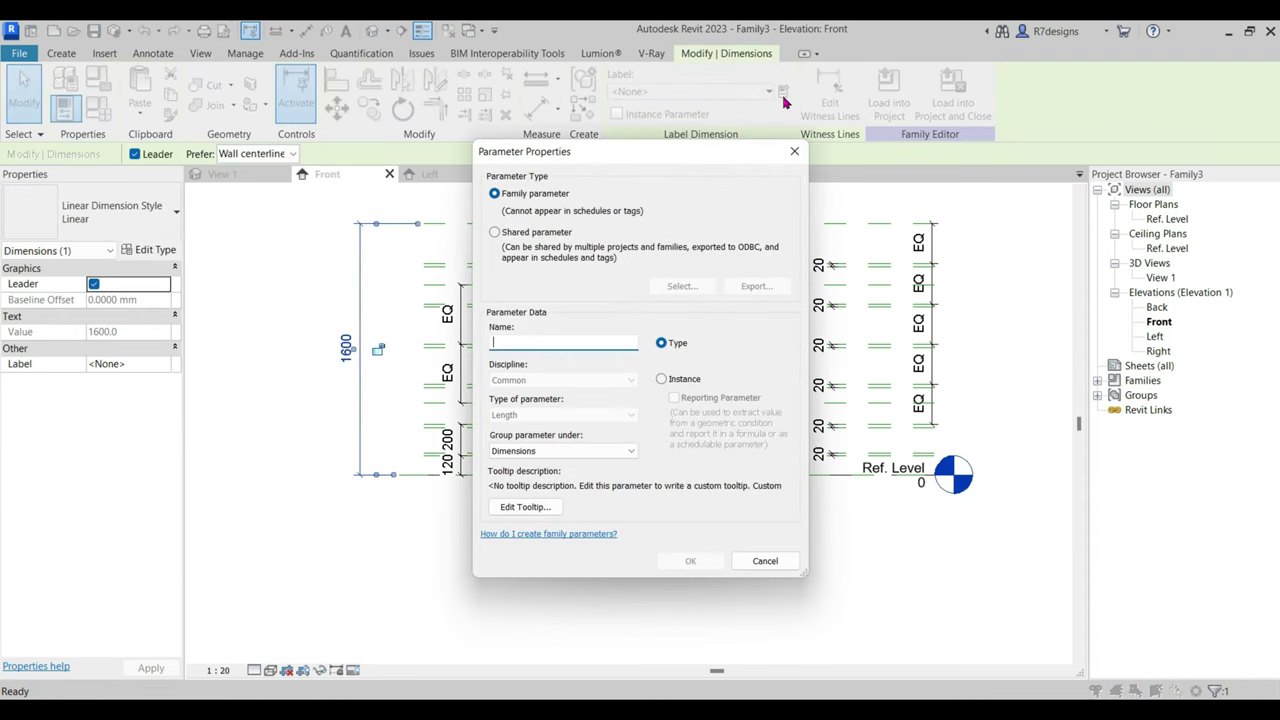
type("Height")
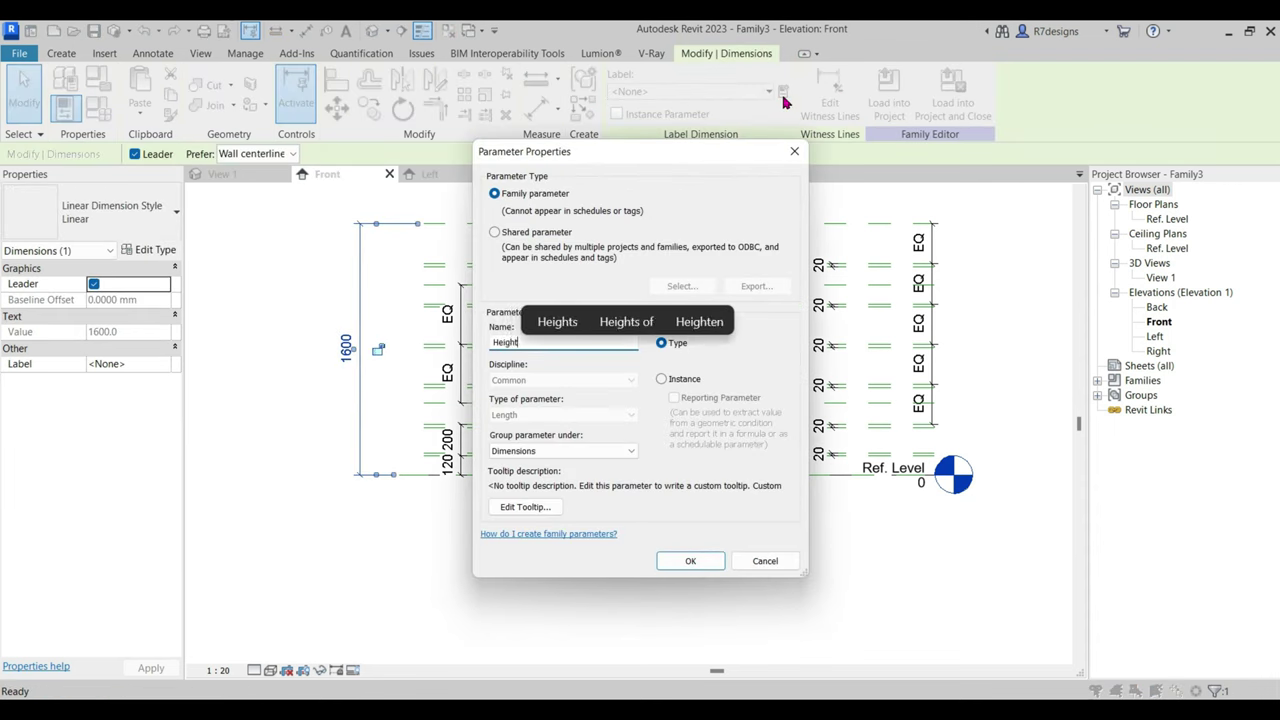
left_click(662, 379)
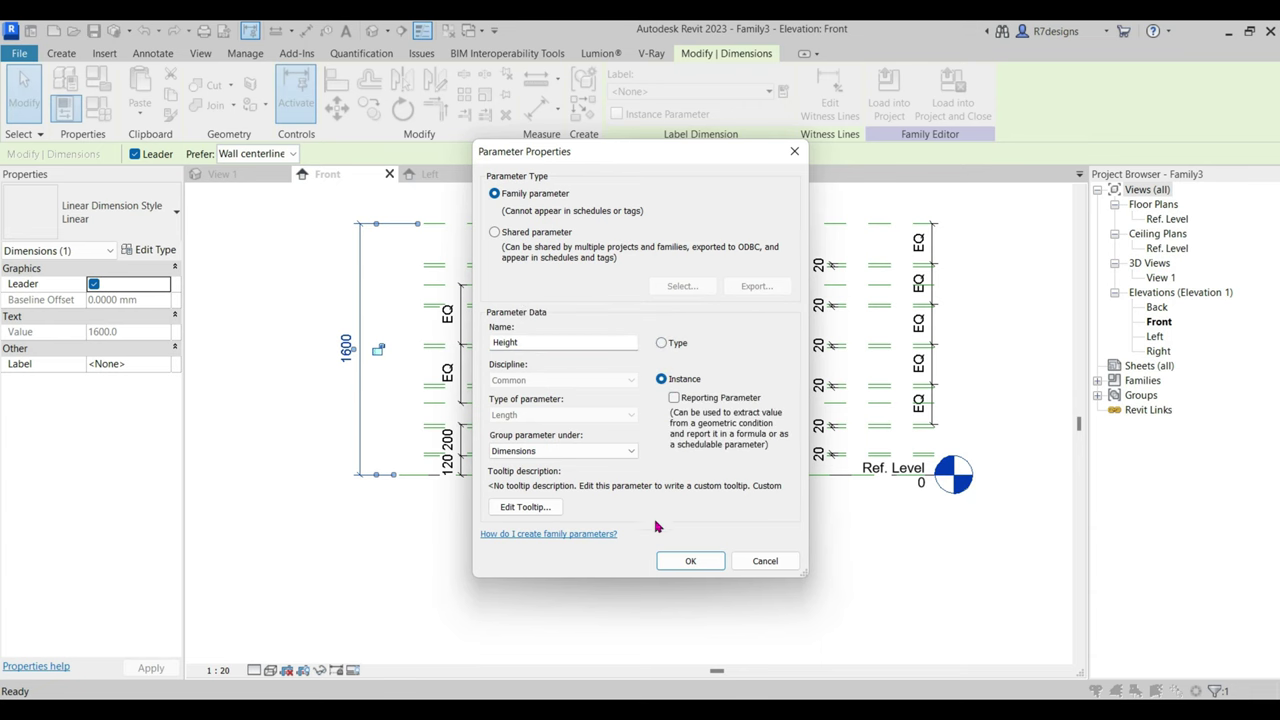
left_click(690, 561)
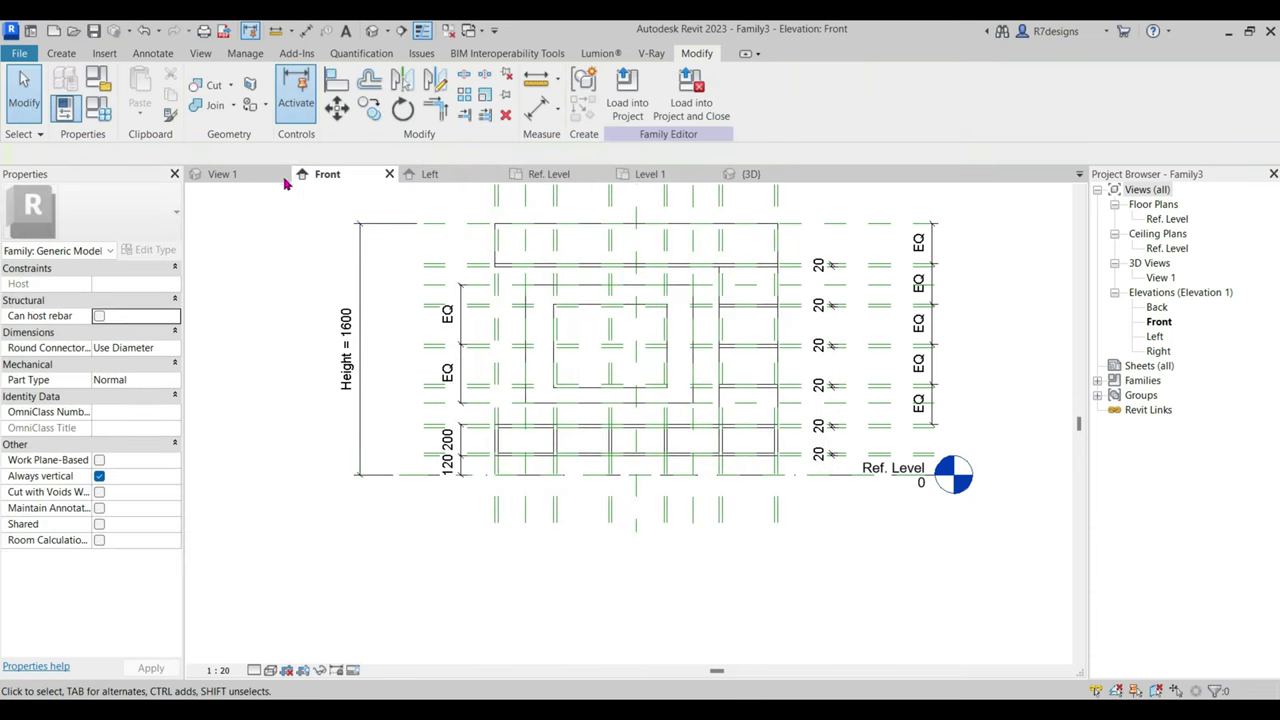
Reload the family into the project, overwriting the existing version, and return to 3D.
left_click(627, 92)
left_click(574, 318)
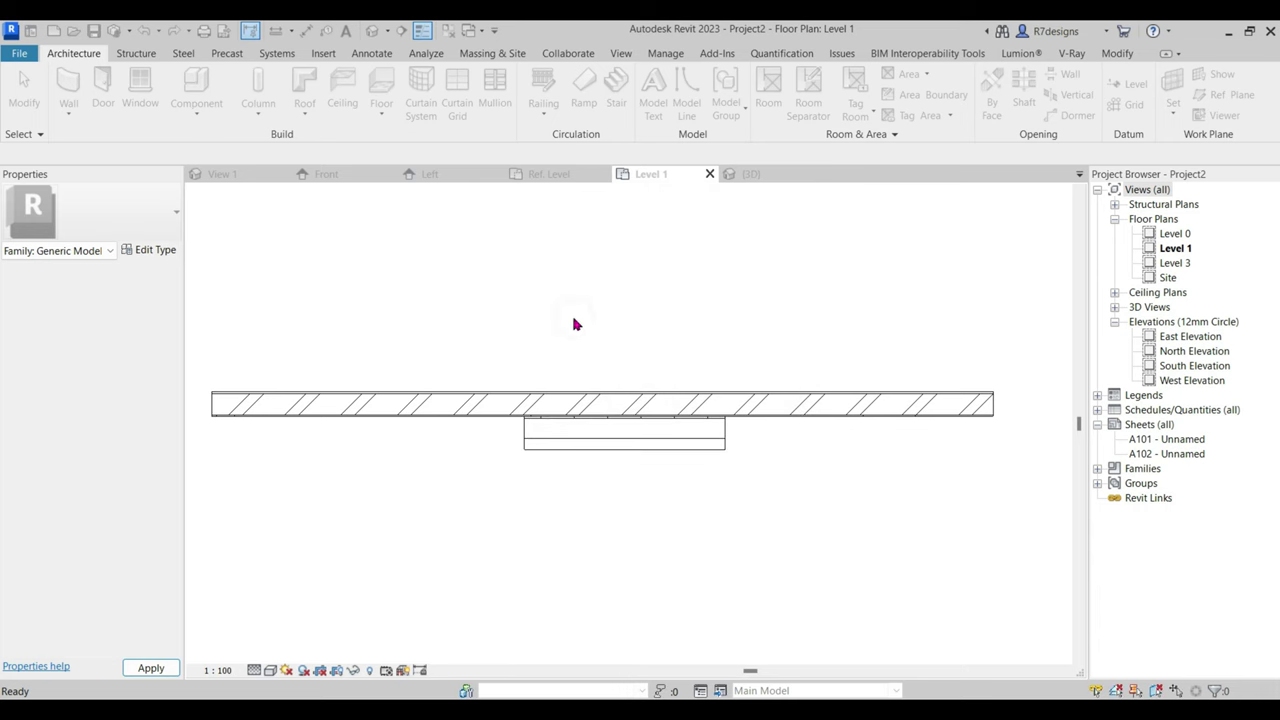
left_click(750, 174)
Set the placed unit's Depth to 400, then reduce it to 250.
left_click(685, 319)
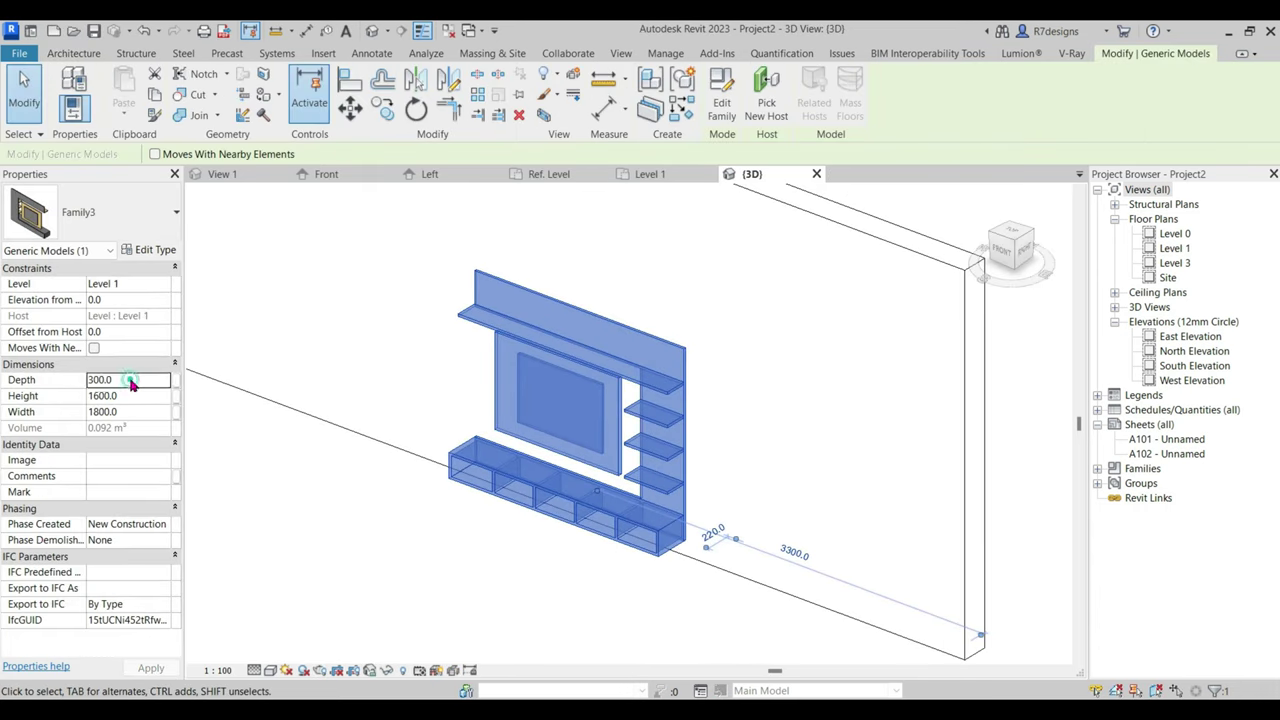
type("400")
key("Return")
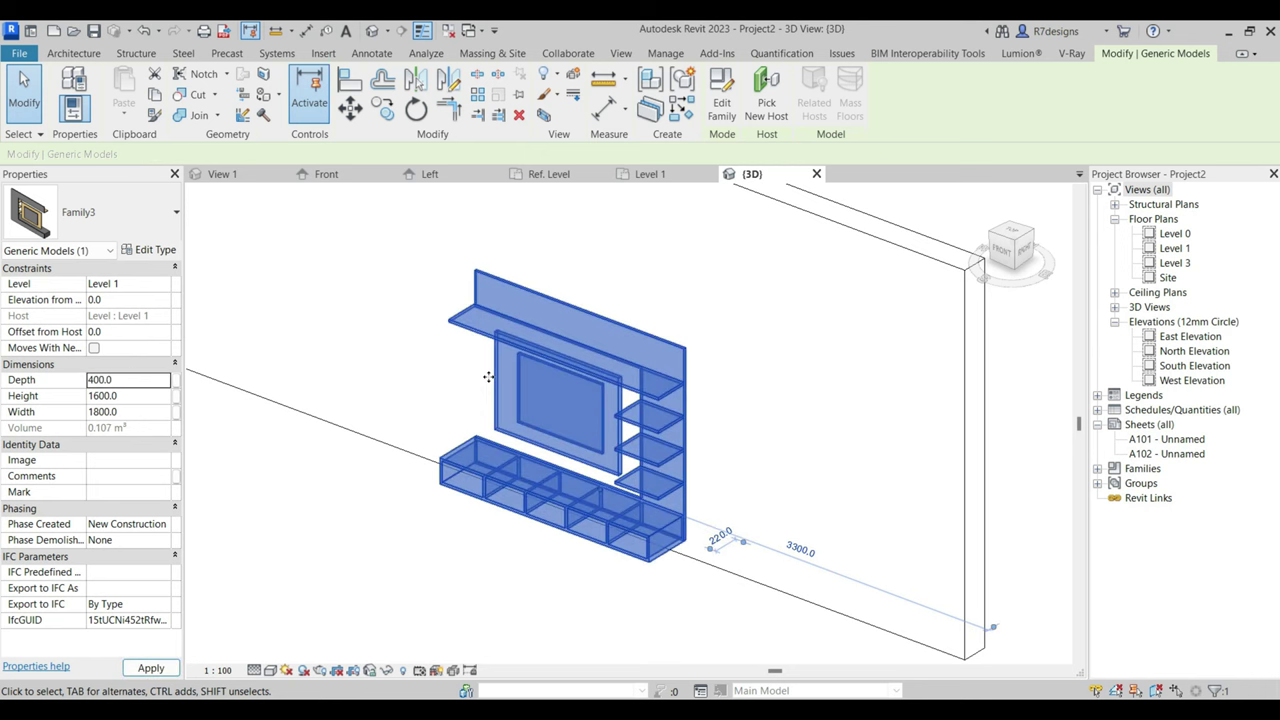
left_click(366, 457)
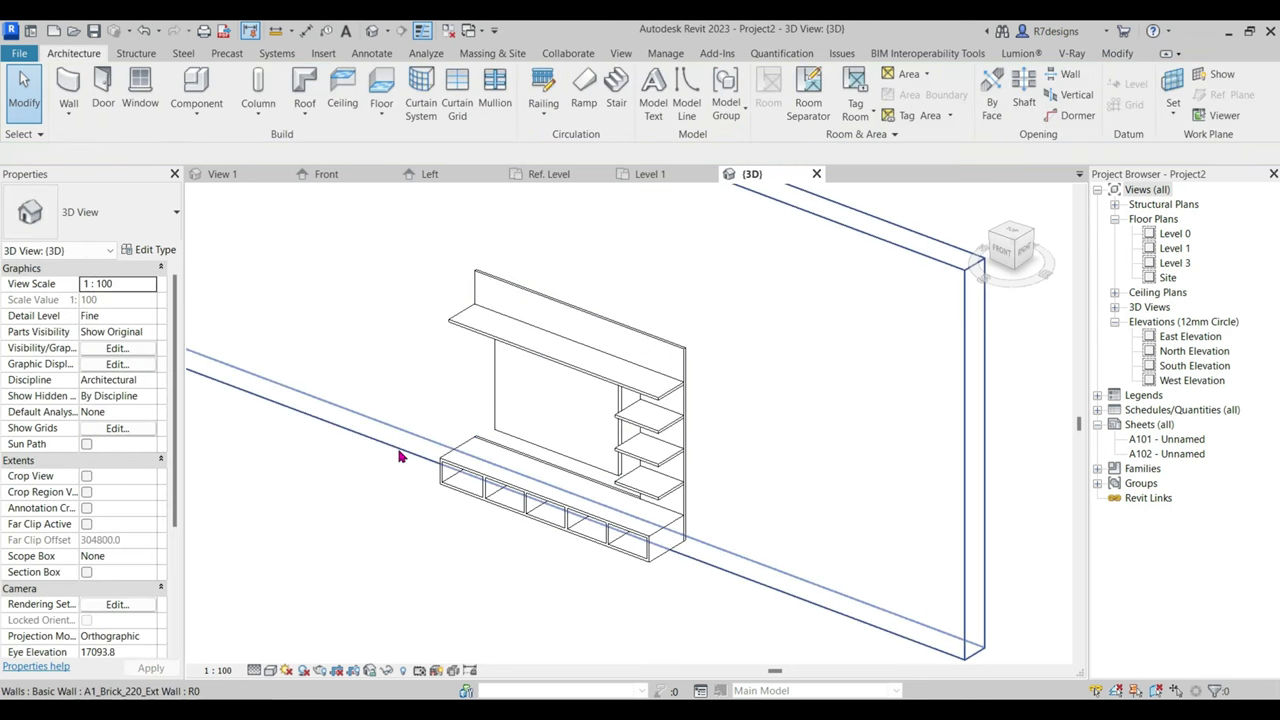
left_click(506, 487)
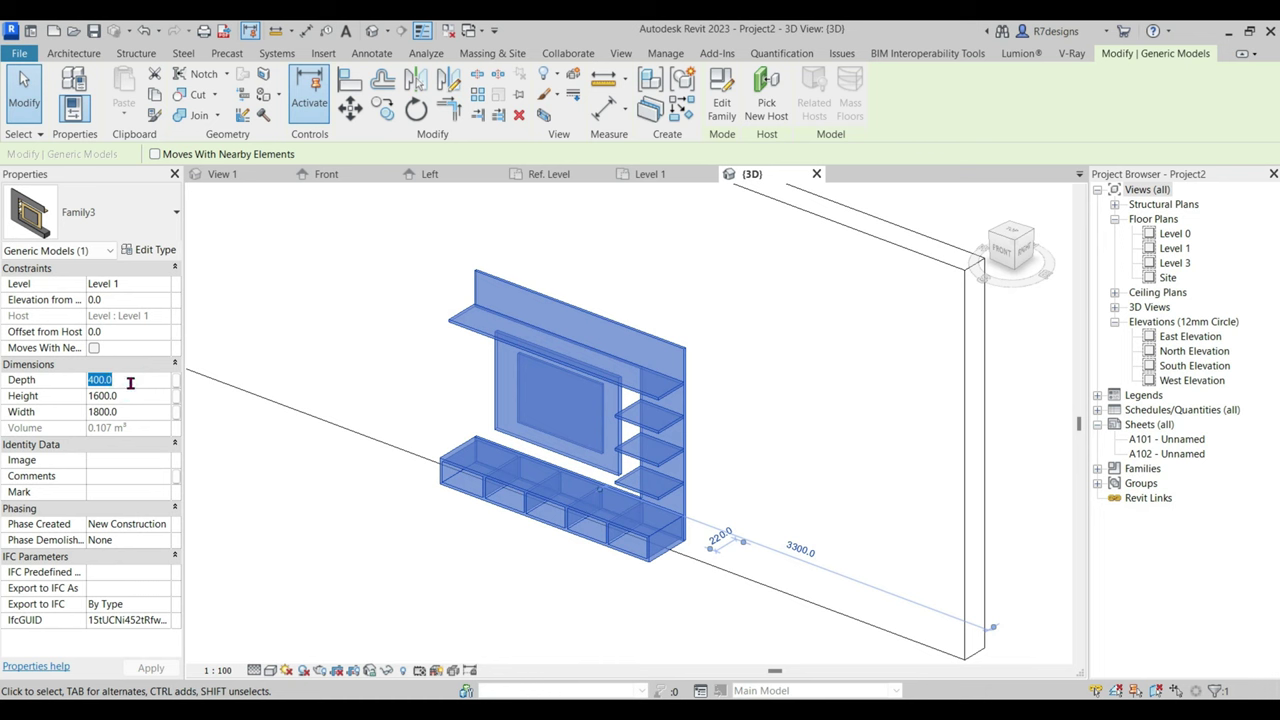
key("Return")
left_click(514, 609)
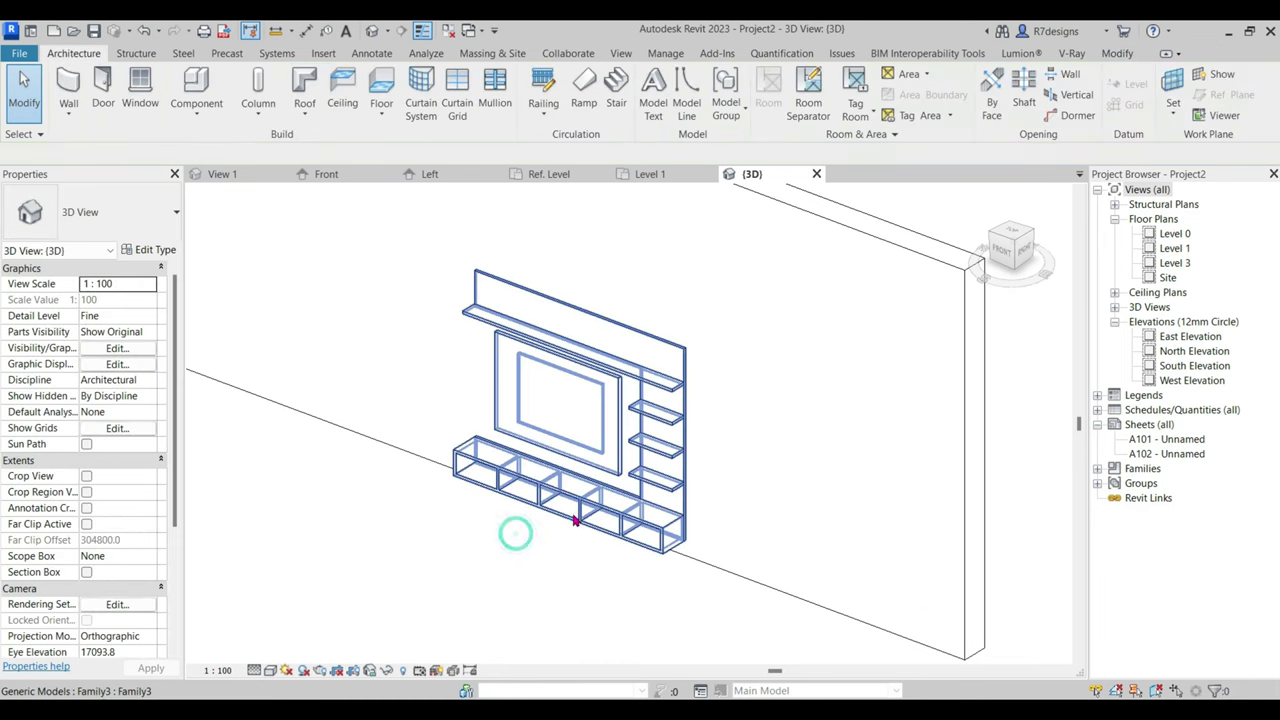
Change the unit's Height to 2000, widen its Width, and reopen the family.
left_click(514, 525)
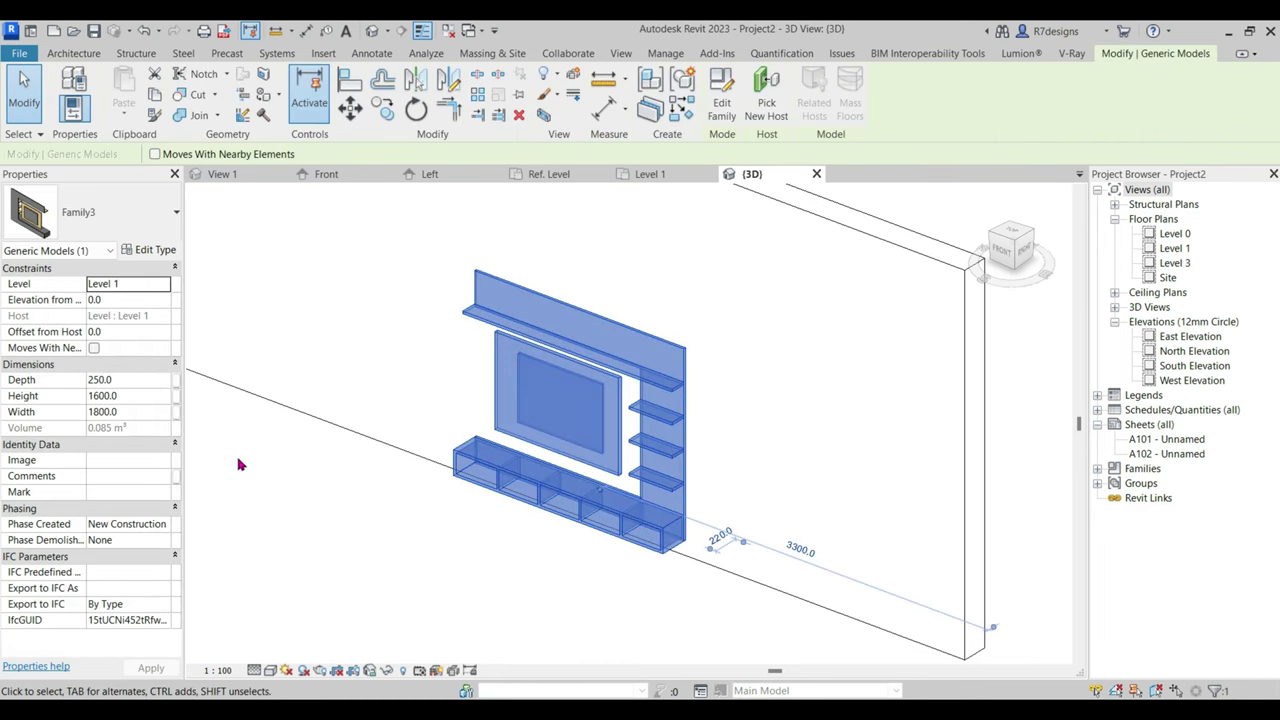
left_click(133, 398)
type("2000")
key("Return")
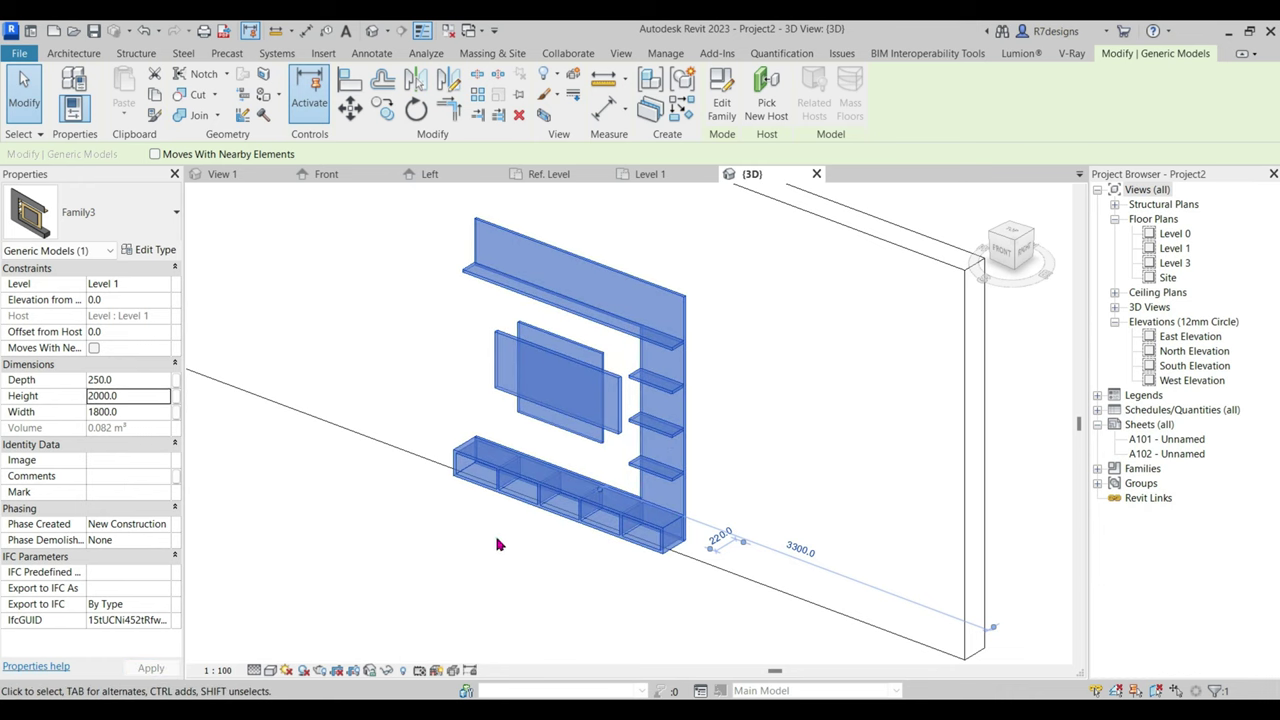
key("Escape")
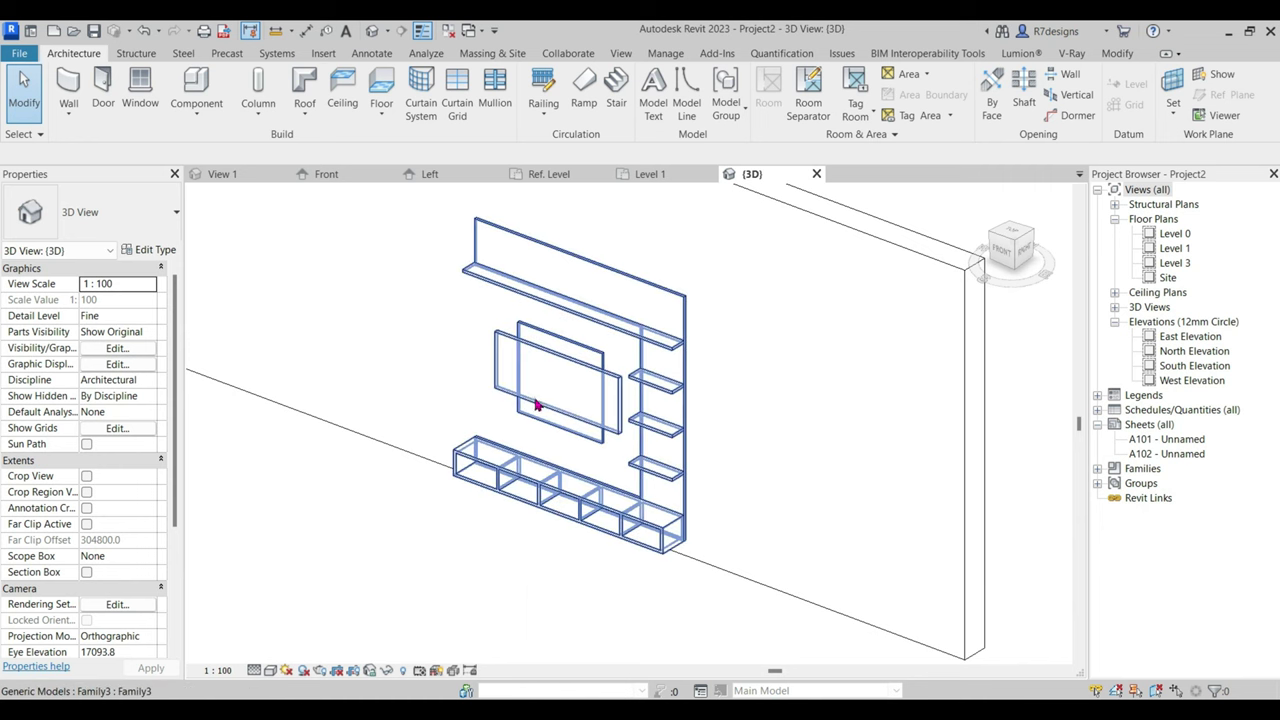
left_click(528, 403)
type("2000")
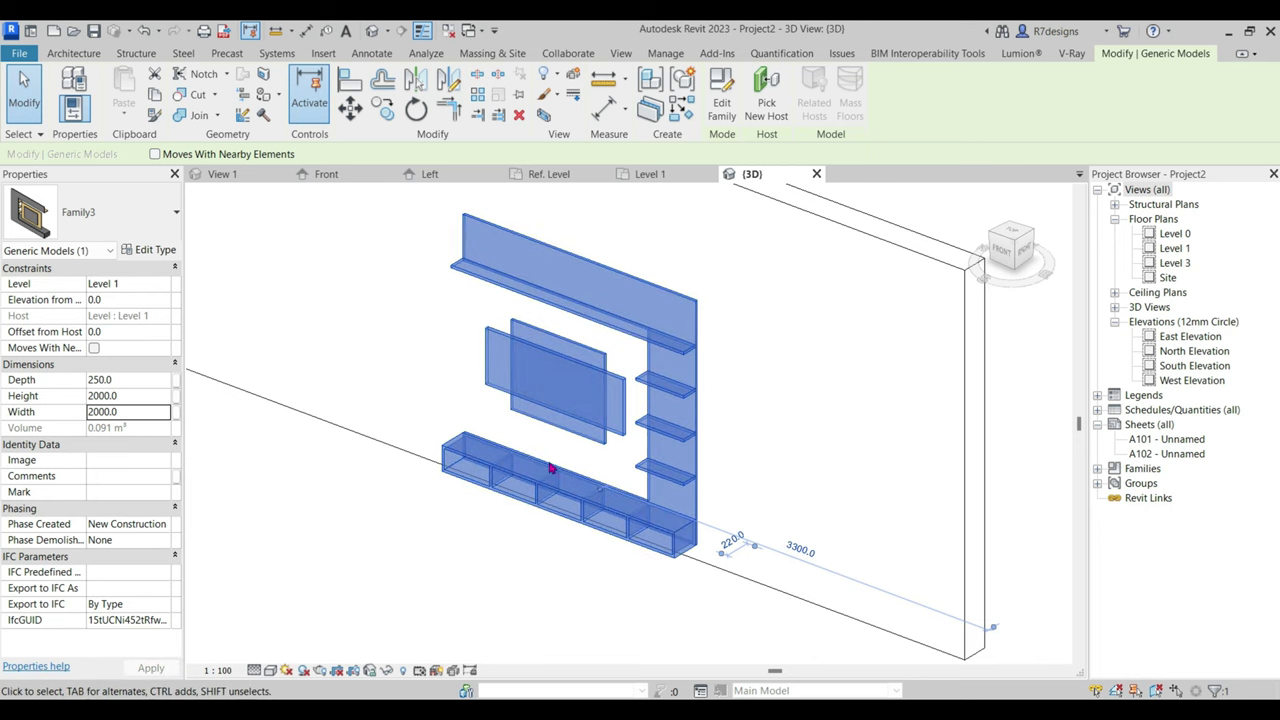
left_click(537, 623)
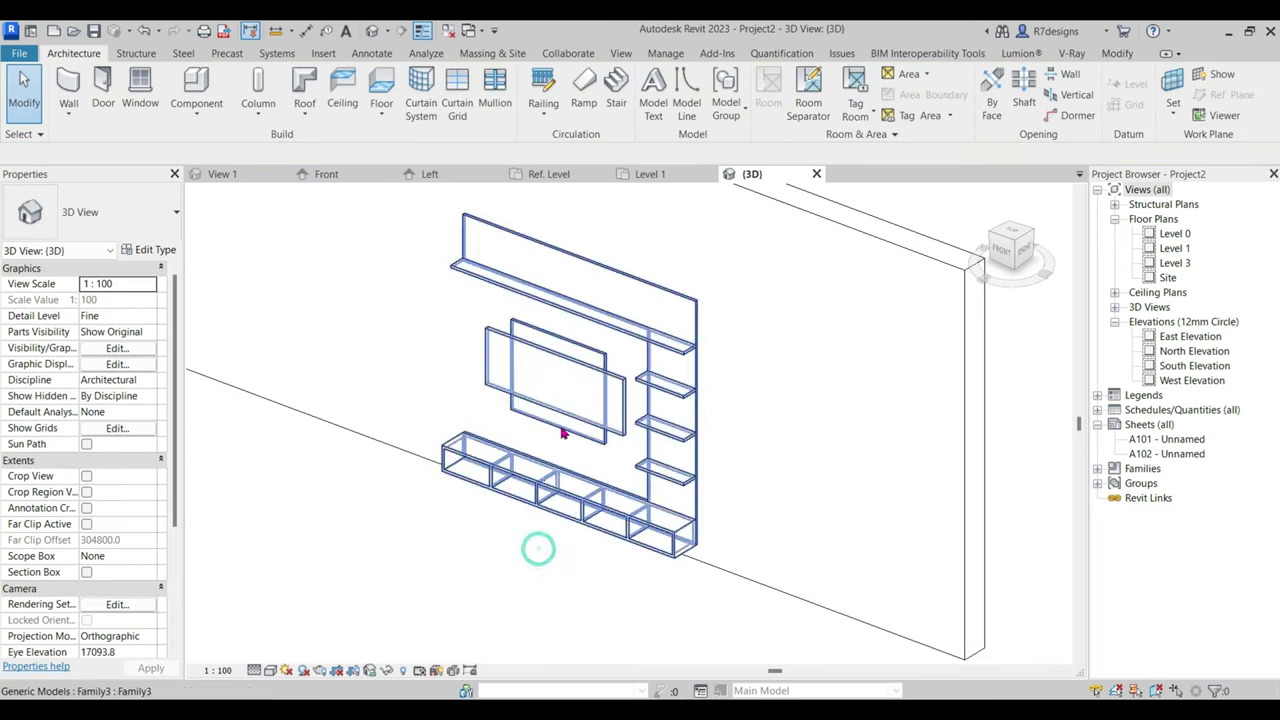
left_click(601, 380)
left_click(722, 100)
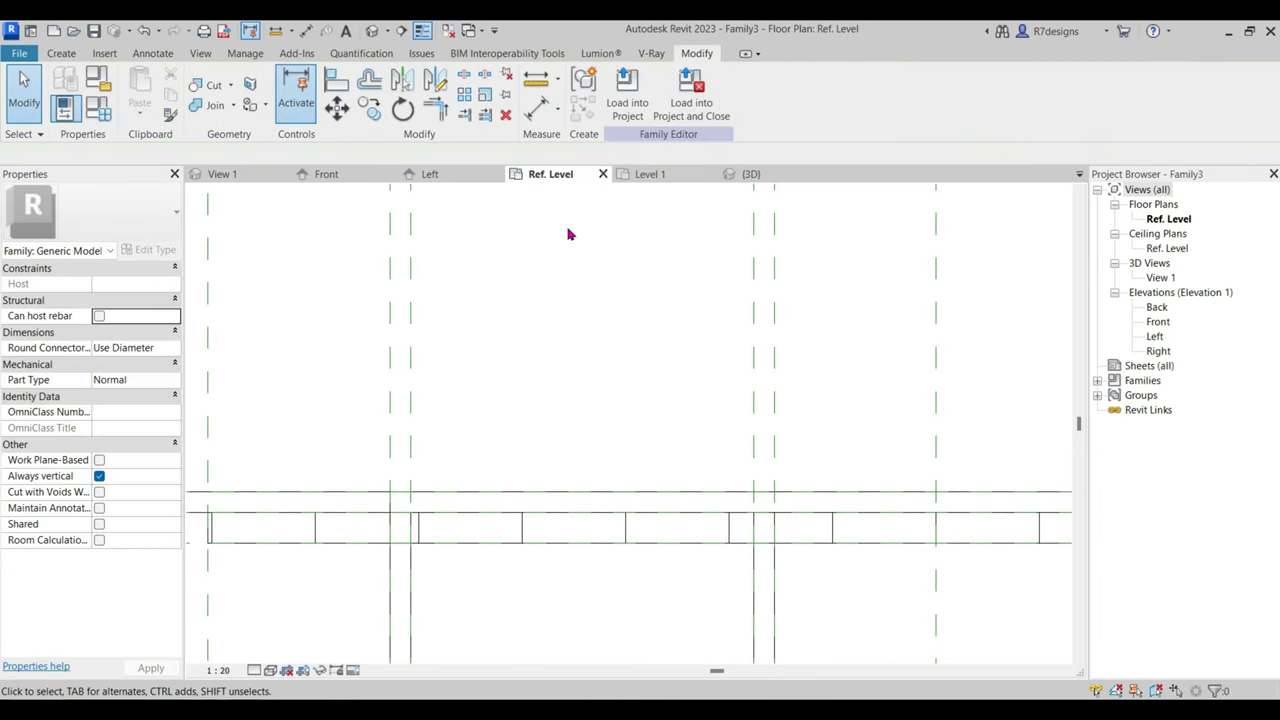
In the Front elevation, apply a default Height of 2000 in Family Types.
left_click(354, 181)
scroll(591, 334, "up", 2)
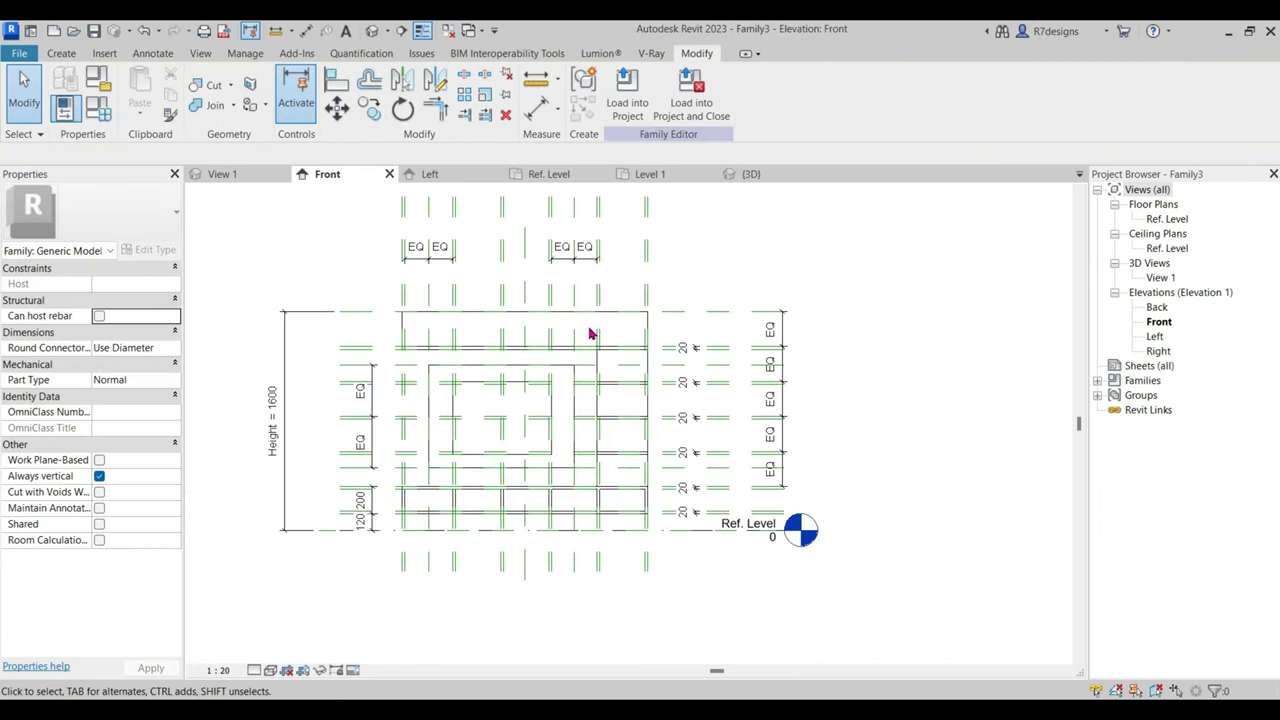
scroll(514, 366, "up", 2)
scroll(437, 262, "up", 1)
left_click(112, 115)
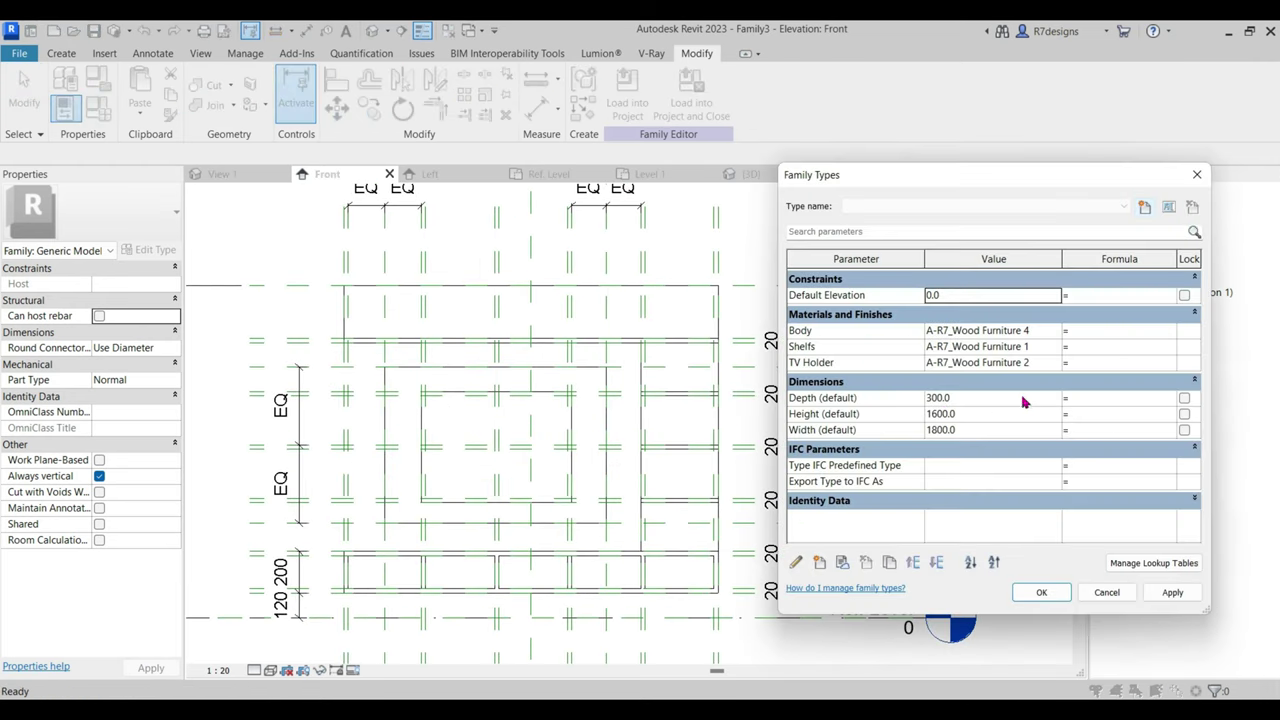
left_click(980, 418)
type("2000")
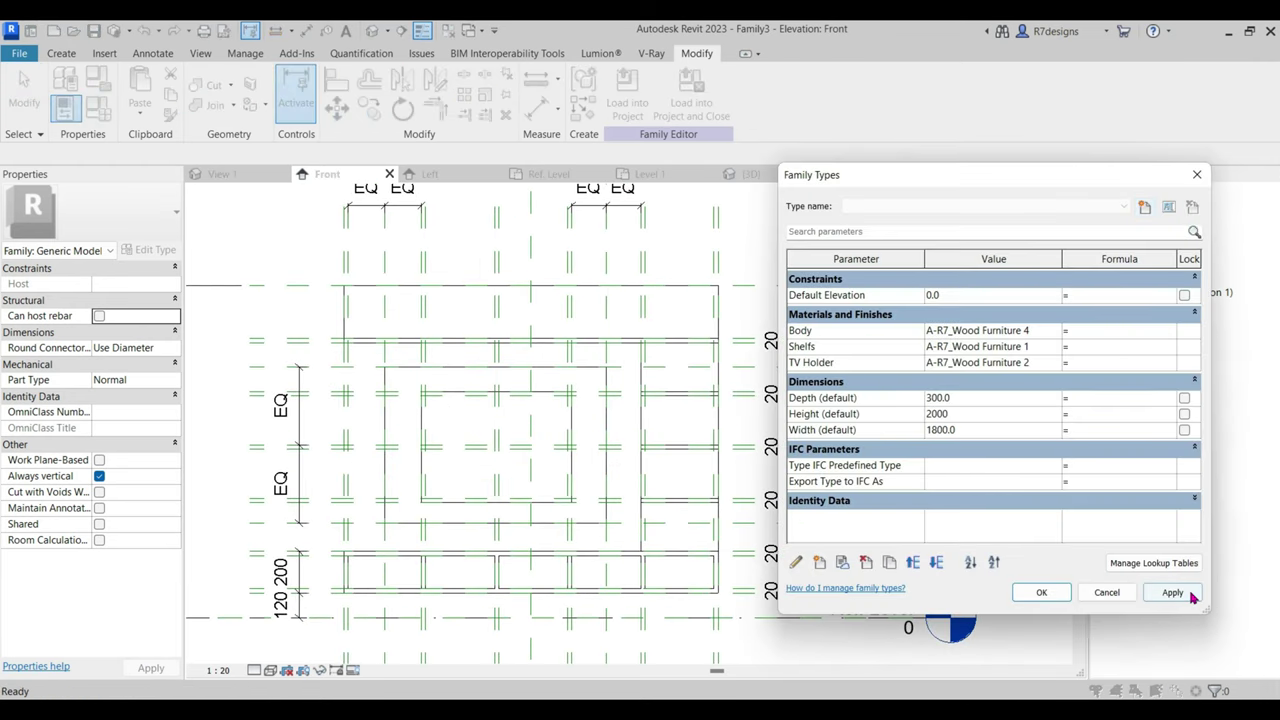
left_click(1180, 595)
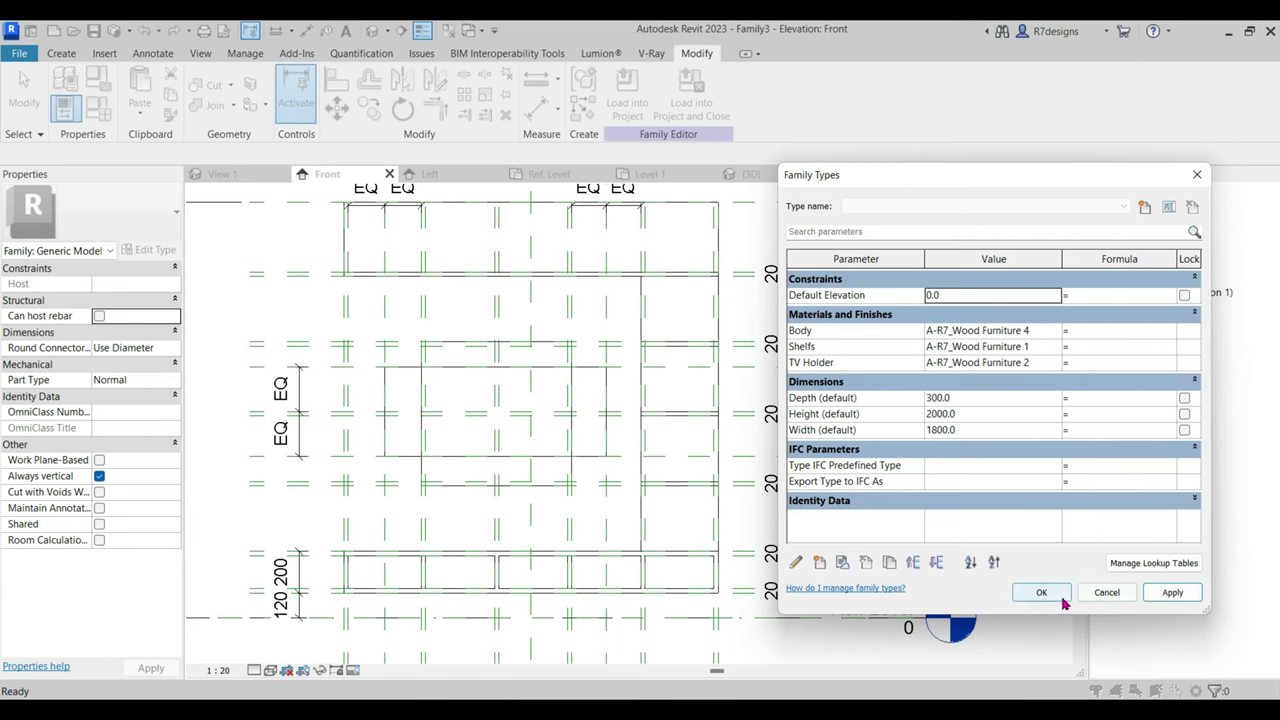
left_click(1043, 594)
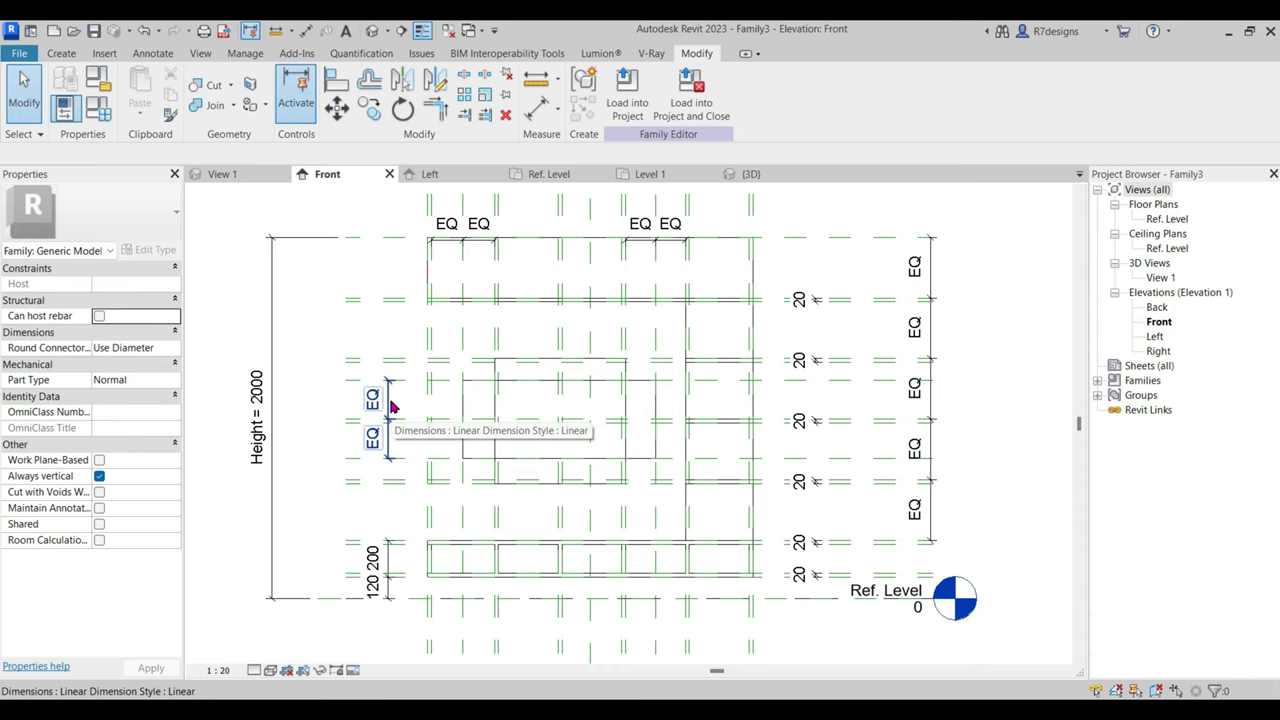
scroll(391, 406, "down", 1)
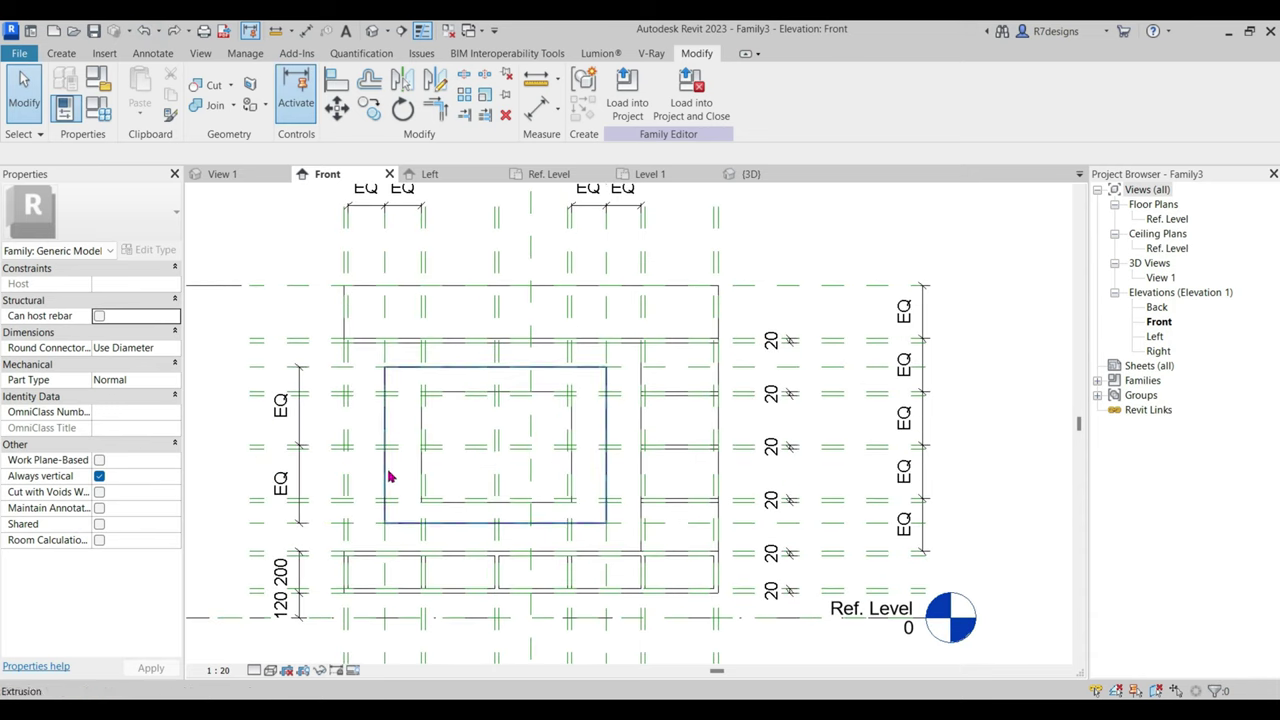
scroll(305, 415, "down", 2)
Delete the left EQ dimension and add an equalized aligned dimension chain across the upper reference planes.
left_click(305, 415)
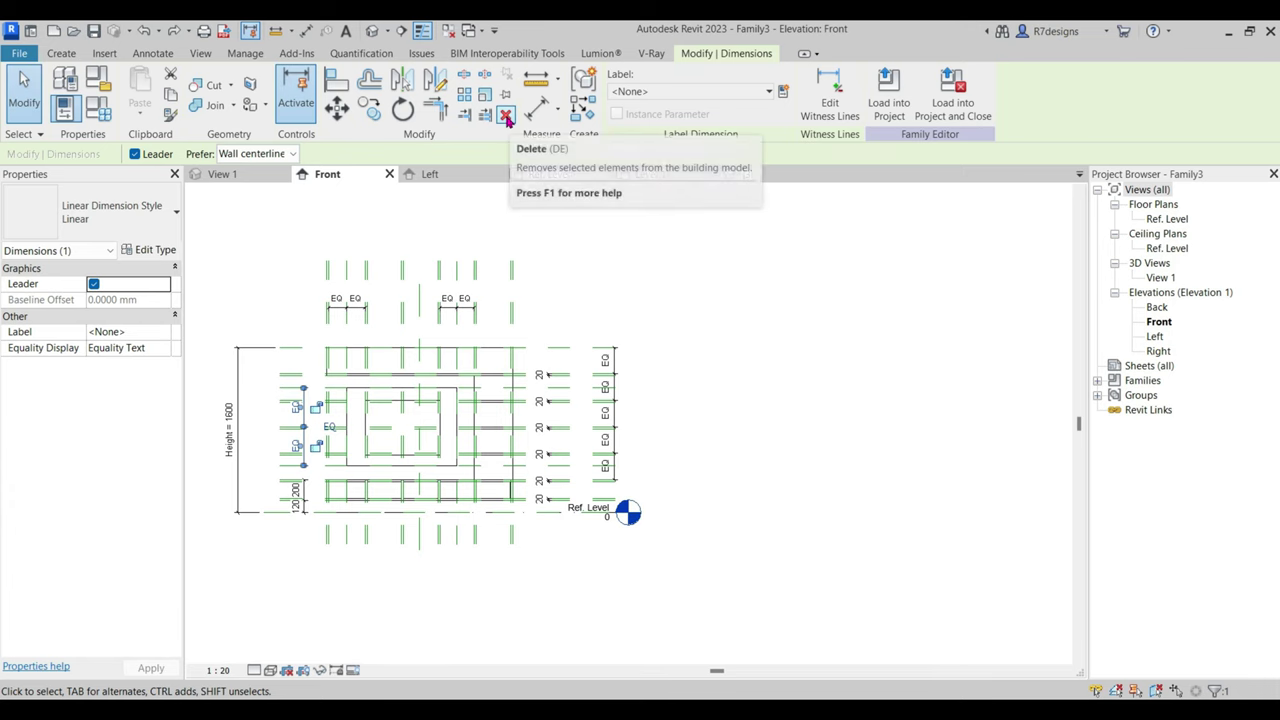
left_click(505, 118)
key("d")
key("i")
scroll(383, 308, "up", 2)
scroll(303, 358, "up", 2)
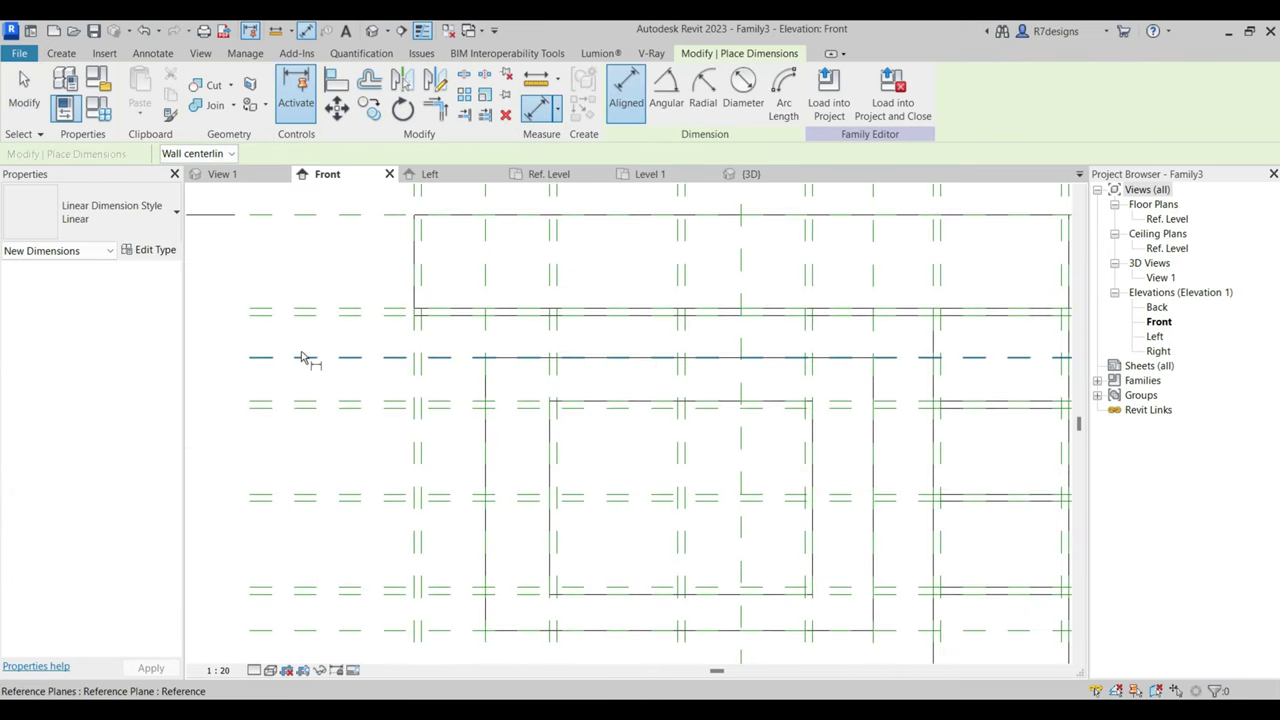
left_click(343, 312)
left_click(337, 357)
scroll(340, 398, "down", 1)
scroll(340, 395, "up", 1)
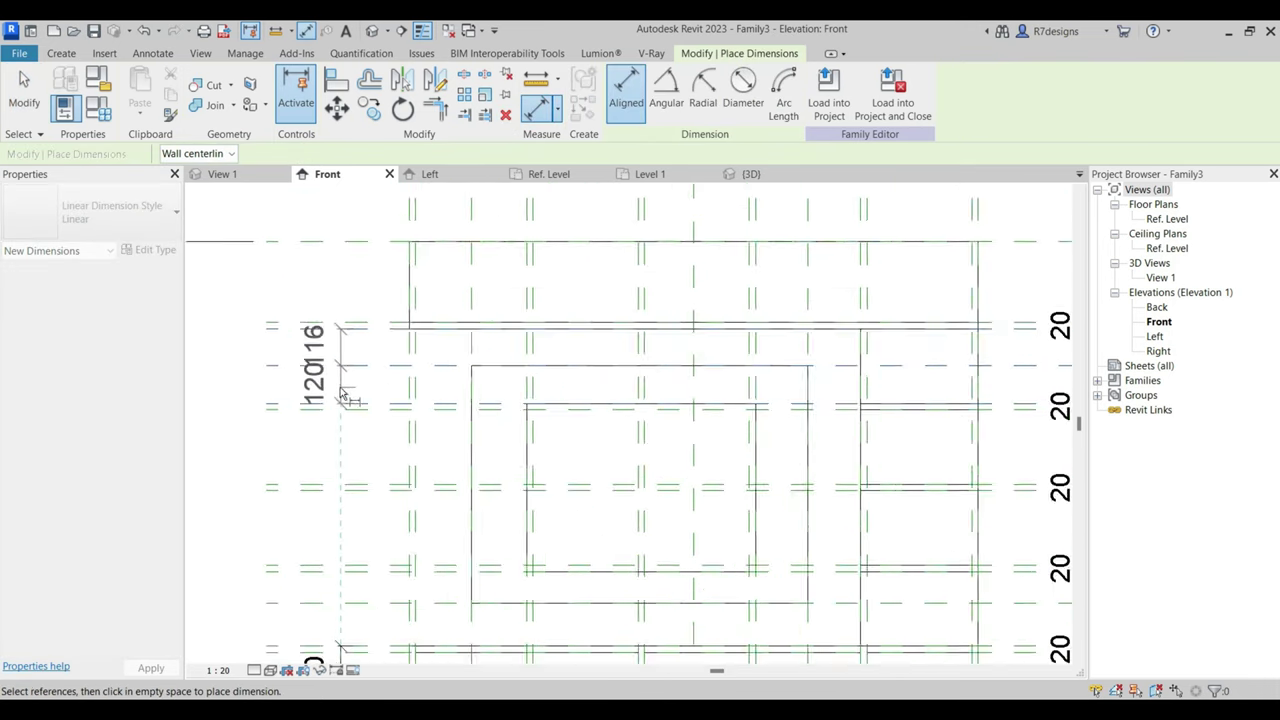
left_click(323, 383)
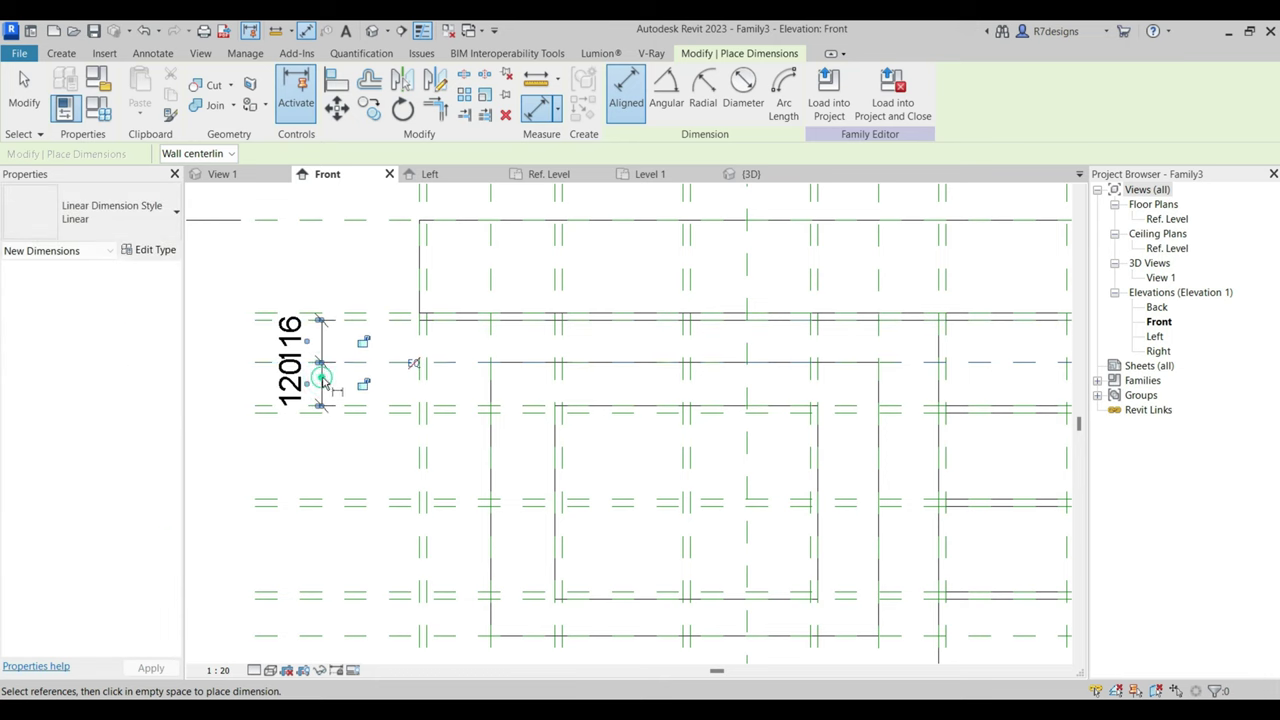
left_click(416, 364)
Add a second equalized dimension chain on the lower left reference planes.
scroll(350, 420, "down", 2)
scroll(338, 428, "up", 1)
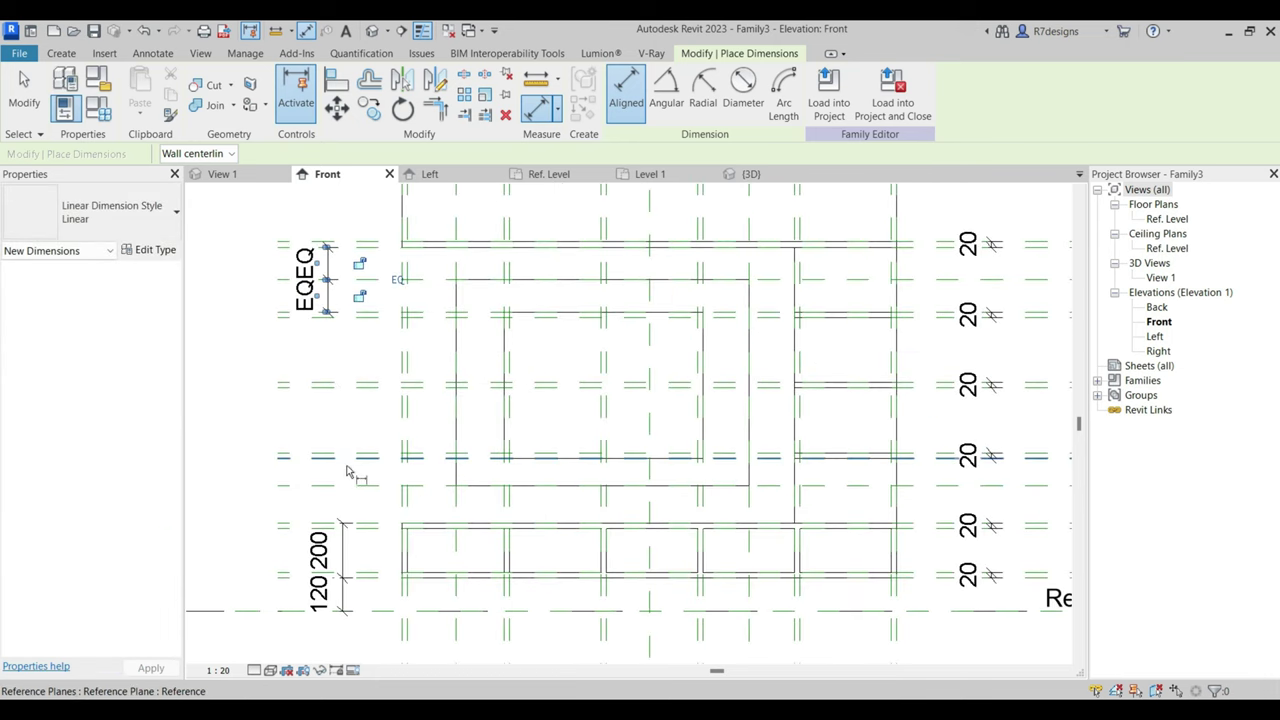
scroll(337, 510, "up", 1)
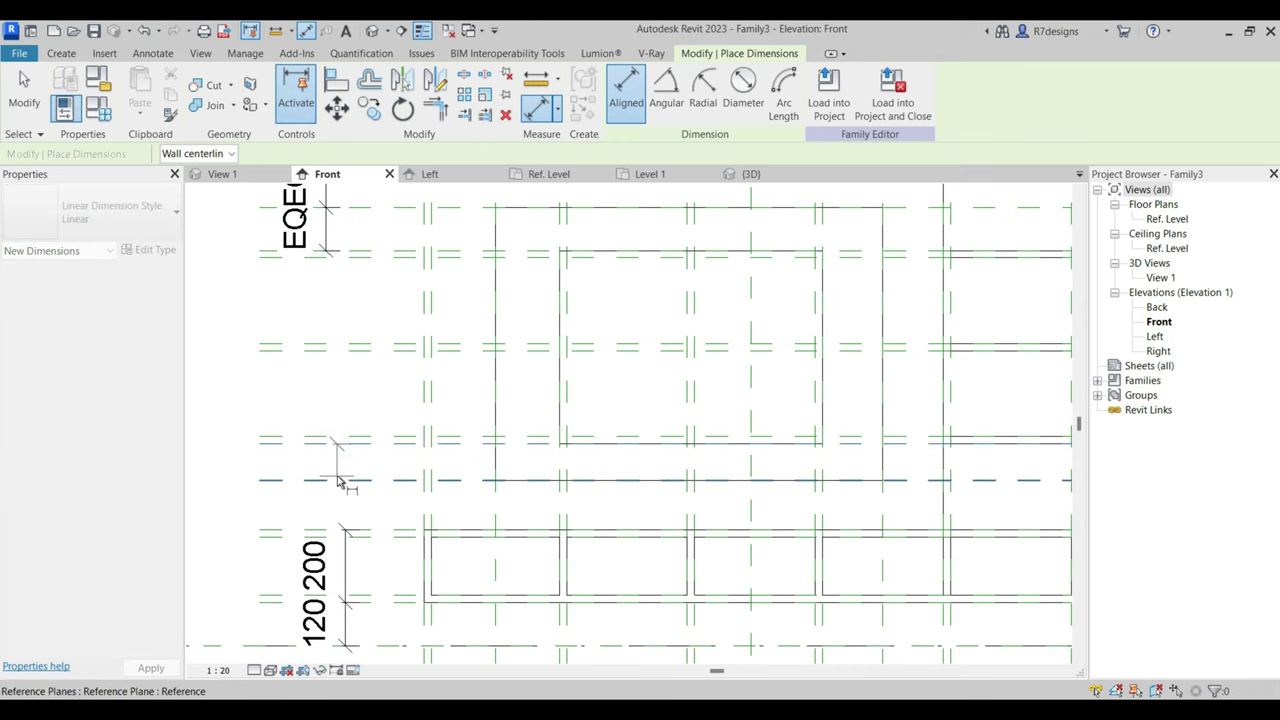
left_click(341, 515)
left_click(340, 513)
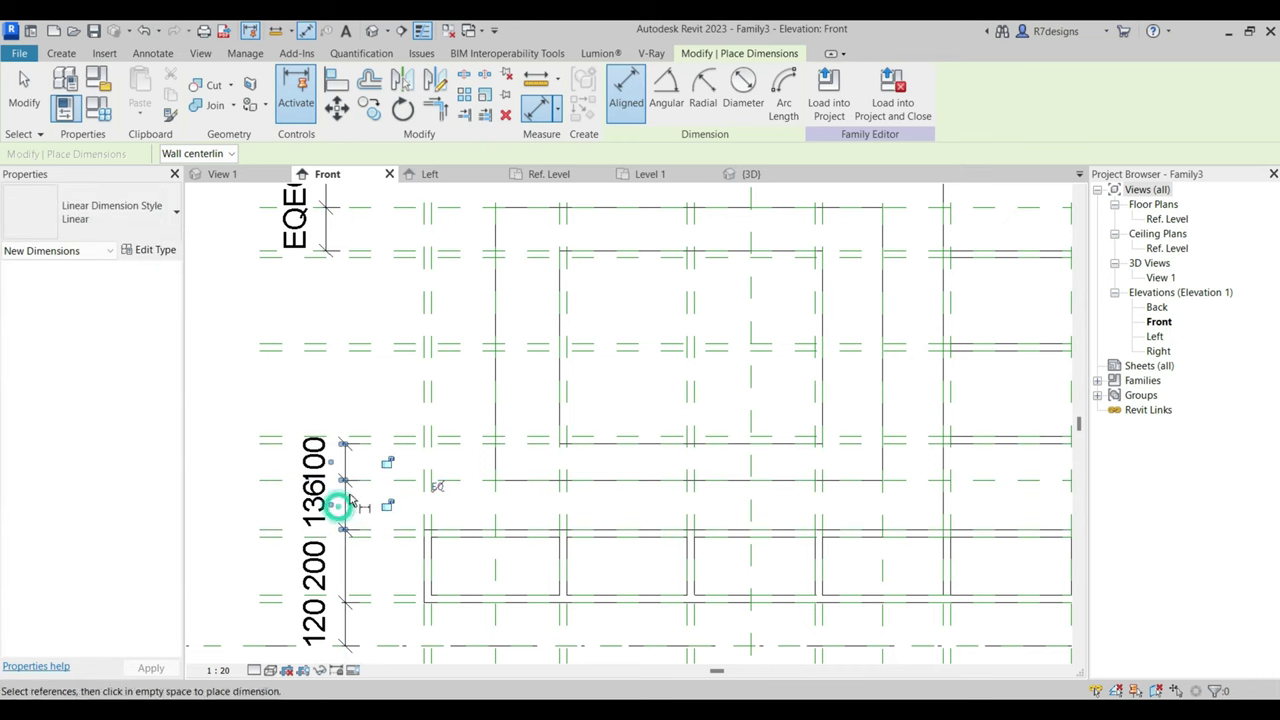
left_click(435, 491)
scroll(422, 487, "down", 2)
left_click(35, 97)
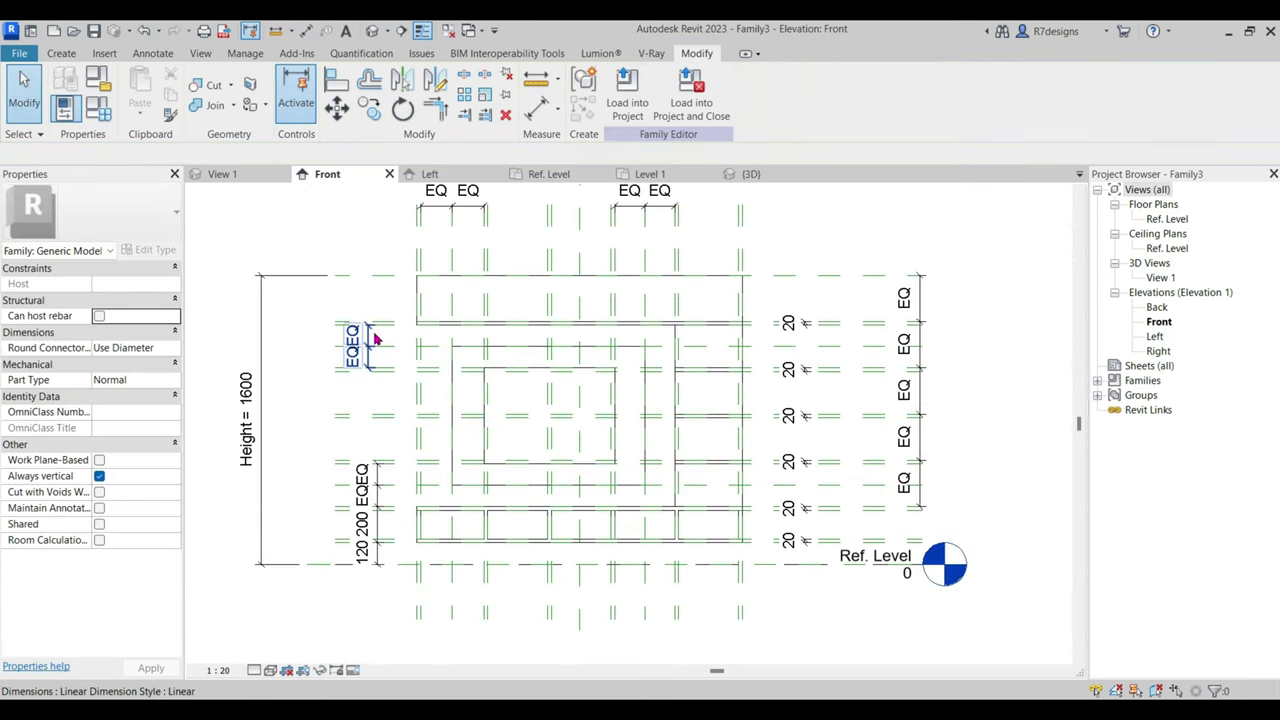
Inspect the upper-left EQ dimension, then deselect it.
scroll(350, 340, "up", 3)
left_click(360, 337)
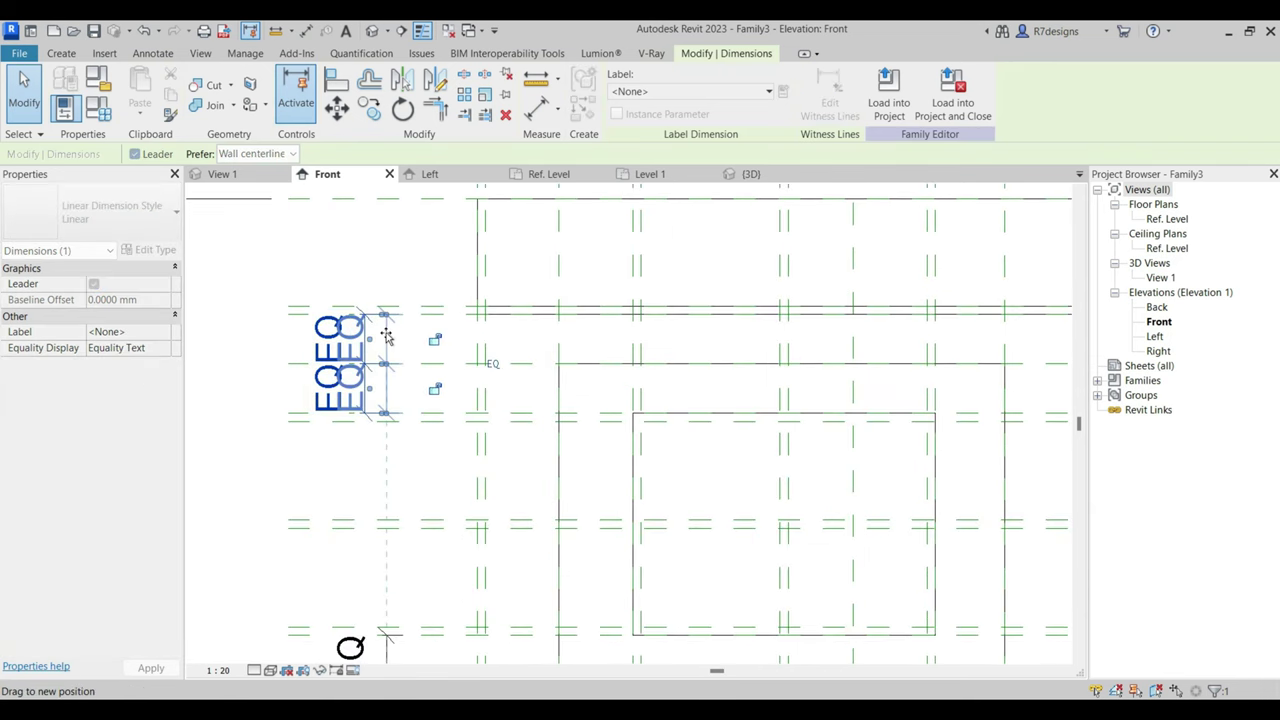
scroll(345, 285, "down", 4)
left_click(690, 320)
scroll(409, 266, "up", 2)
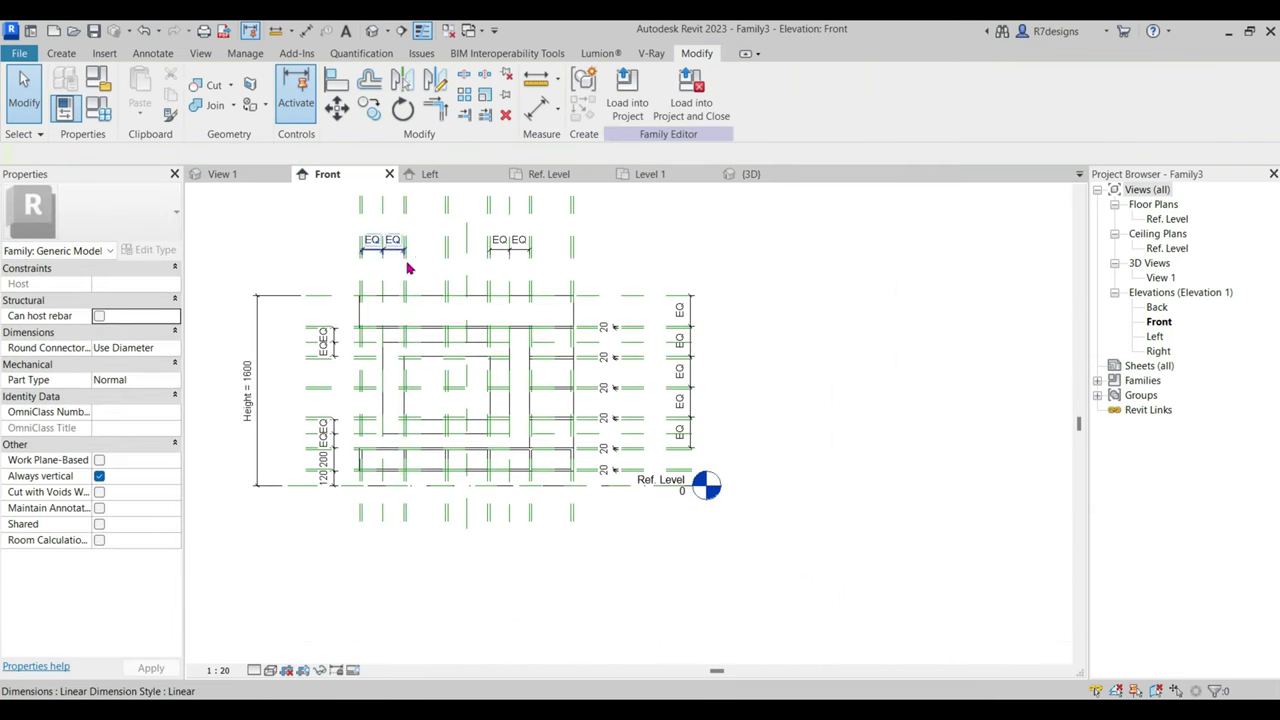
scroll(363, 226, "up", 1)
scroll(430, 210, "up", 2)
Flex the default Height to 2000 in Family Types and load the family into the project.
left_click(104, 114)
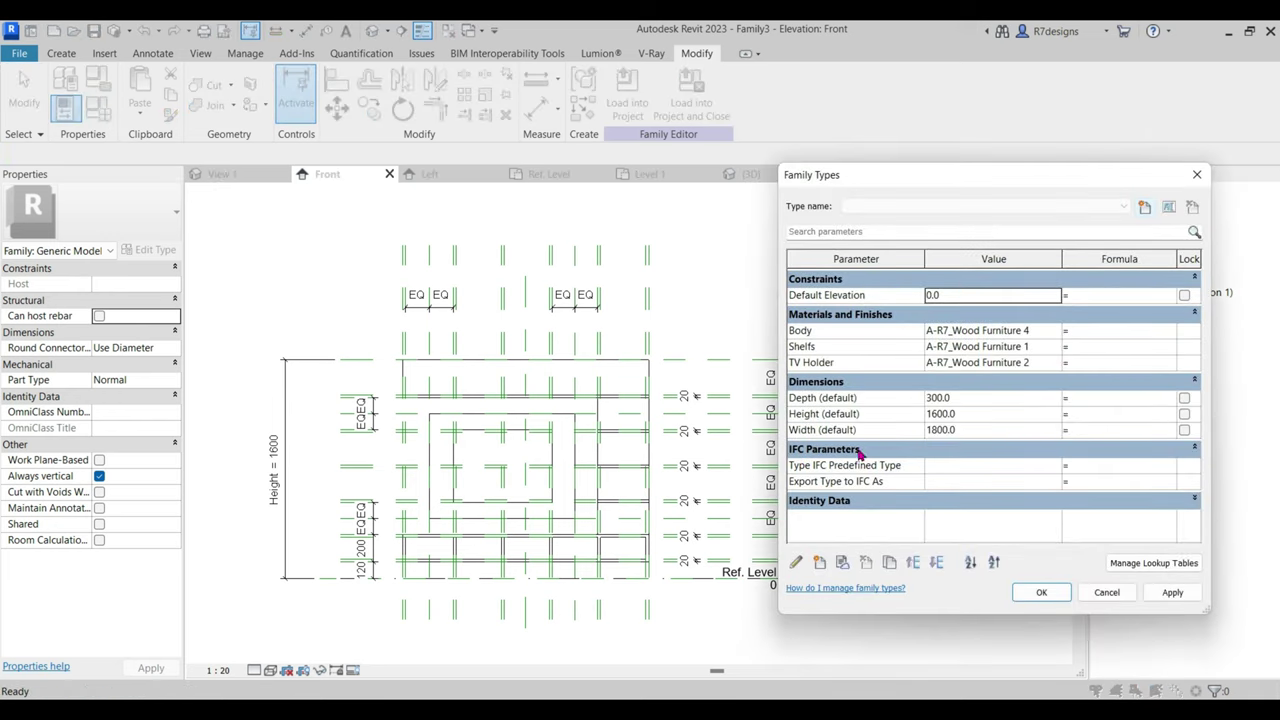
left_click(968, 417)
type("2000")
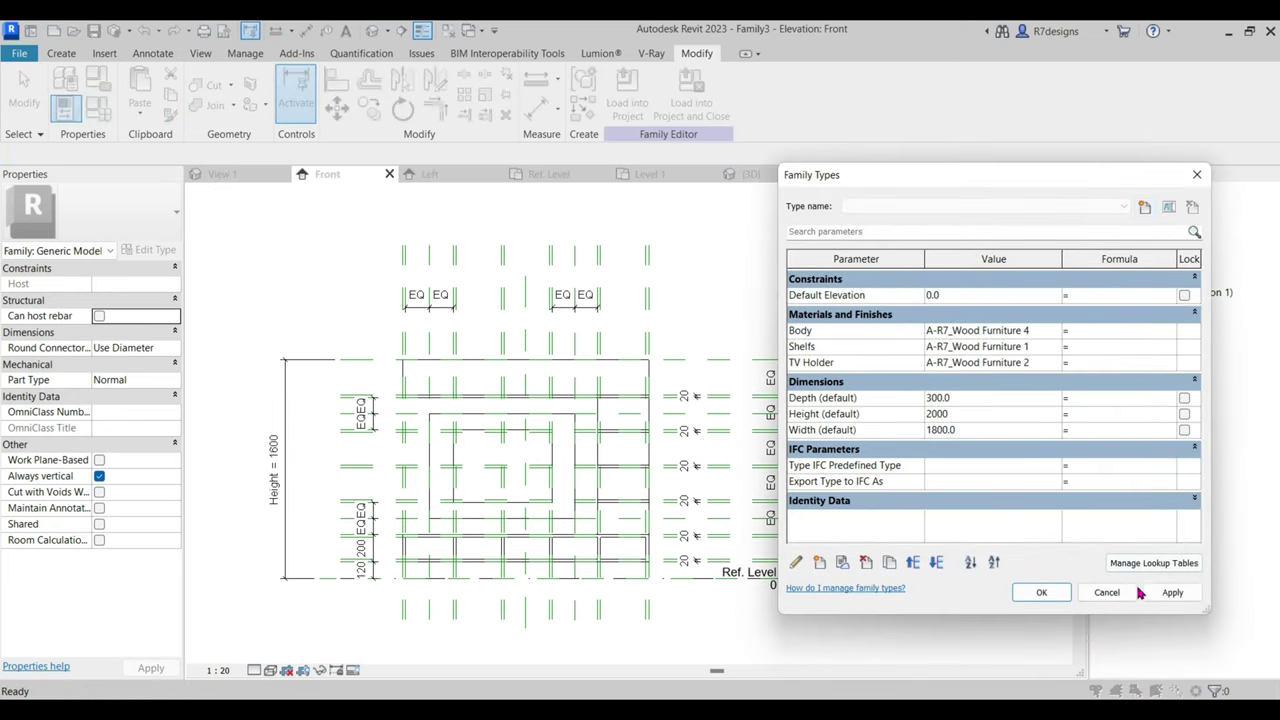
left_click(1151, 594)
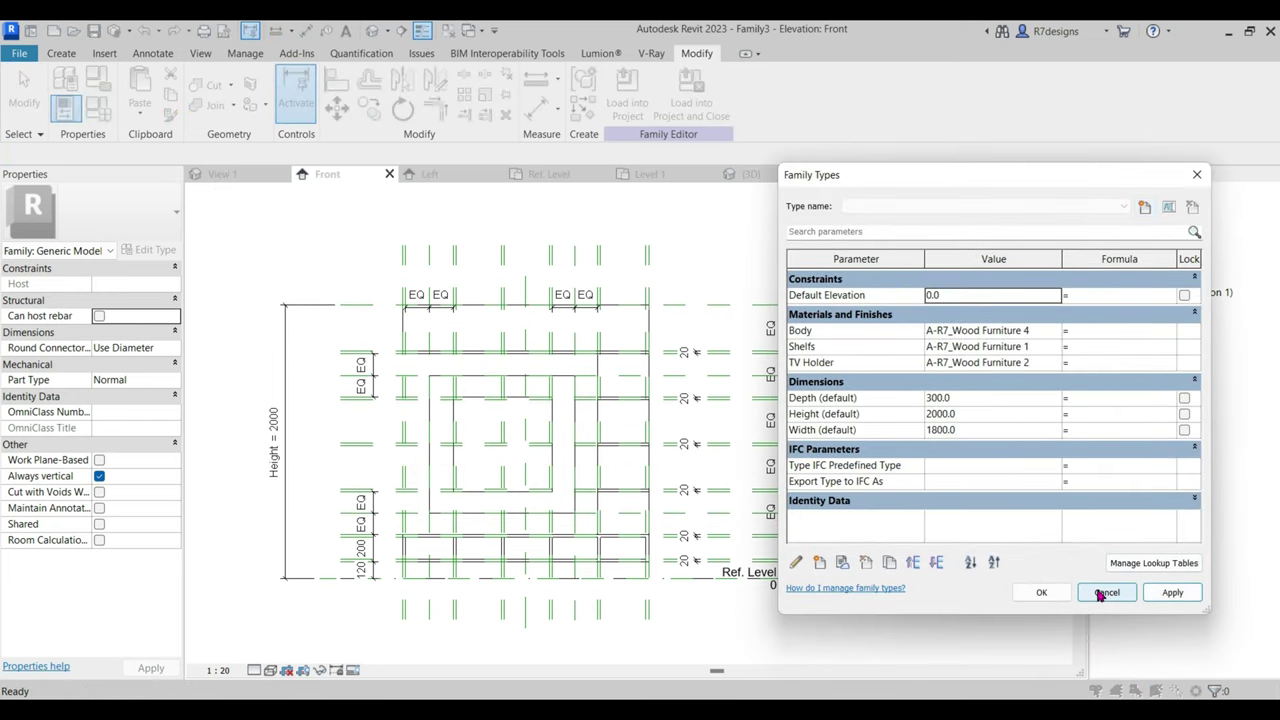
left_click(1050, 593)
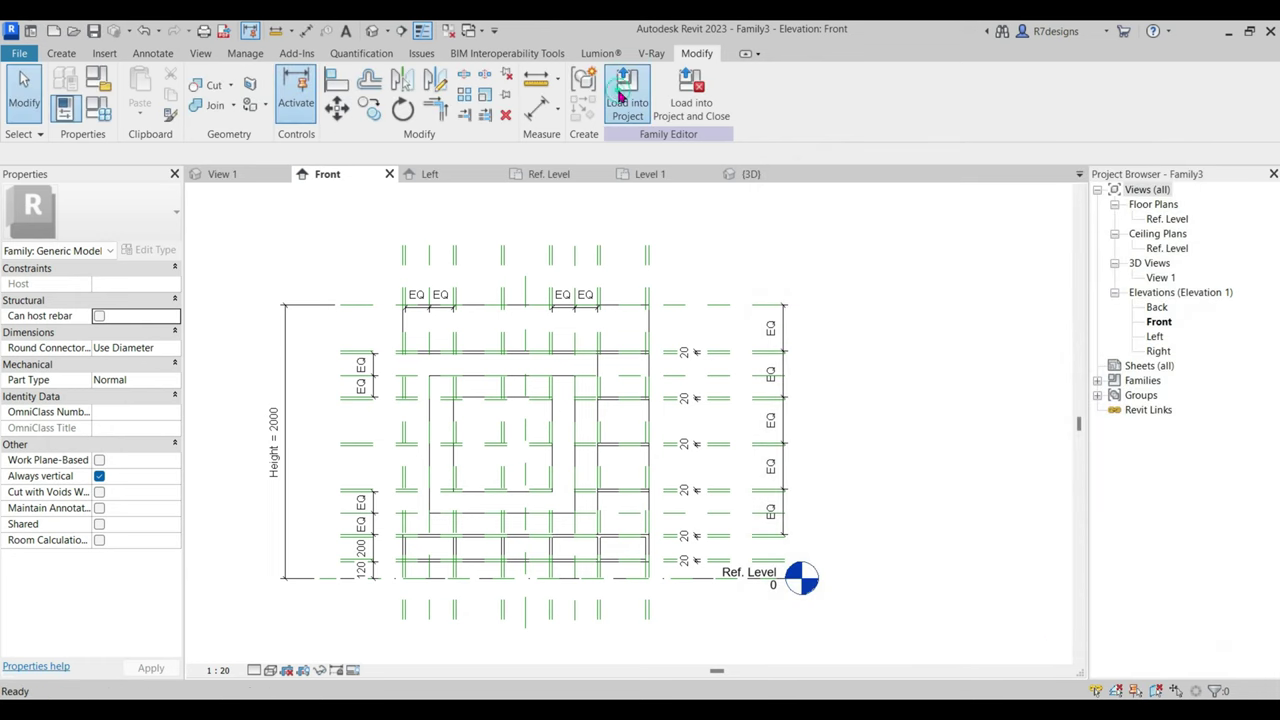
left_click(620, 93)
Overwrite the family in the project and set the unit's Height and Width to 2500.
left_click(622, 326)
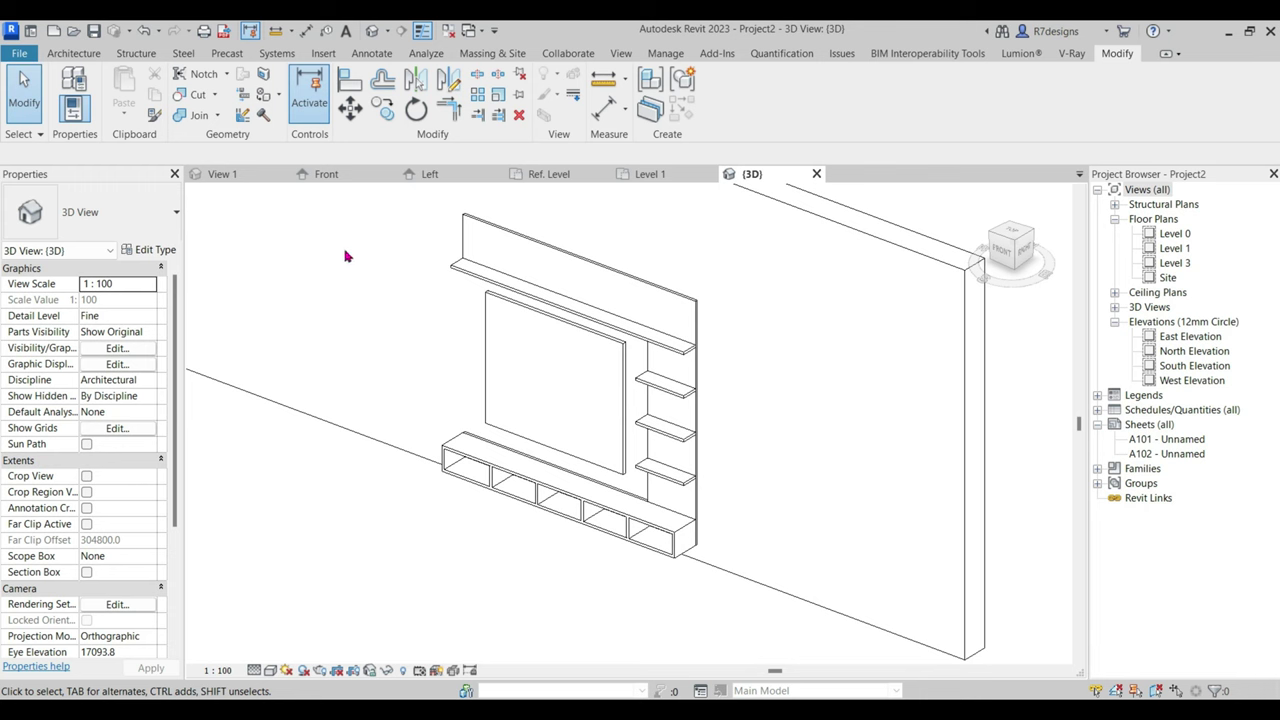
left_click(577, 340)
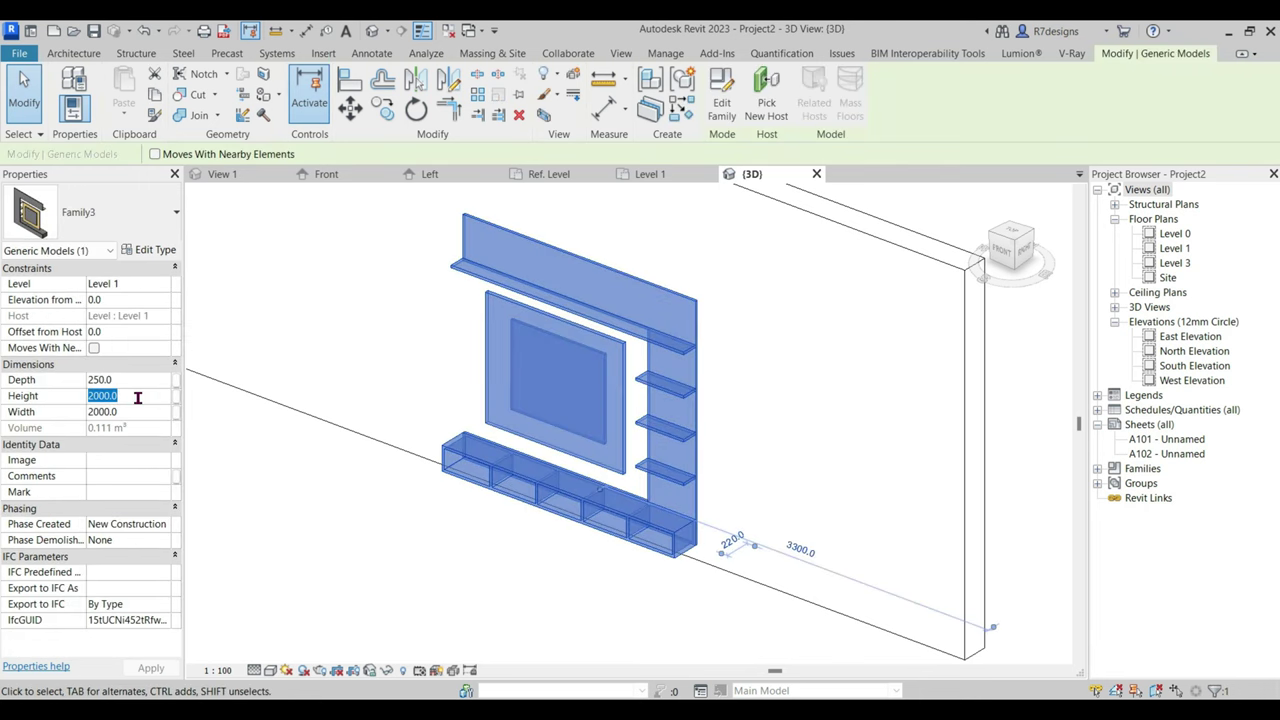
type("2500")
key("Return")
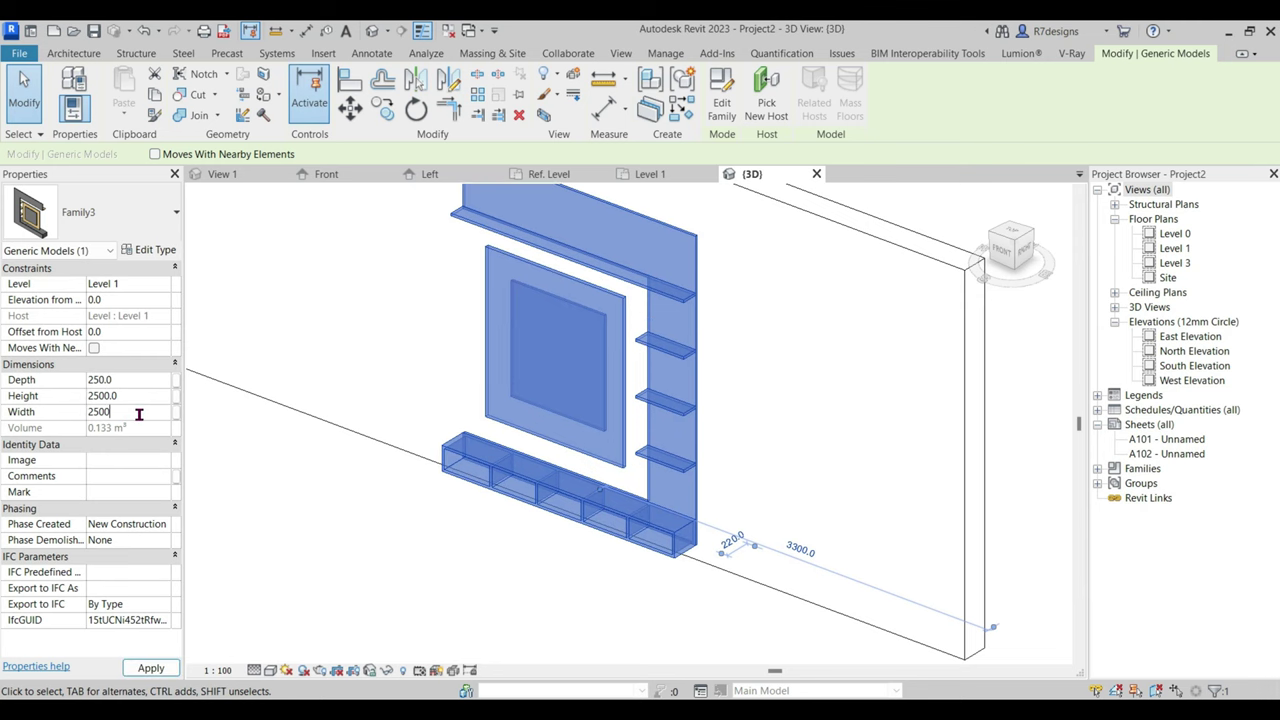
key("Return")
key("Escape")
scroll(614, 523, "down", 2)
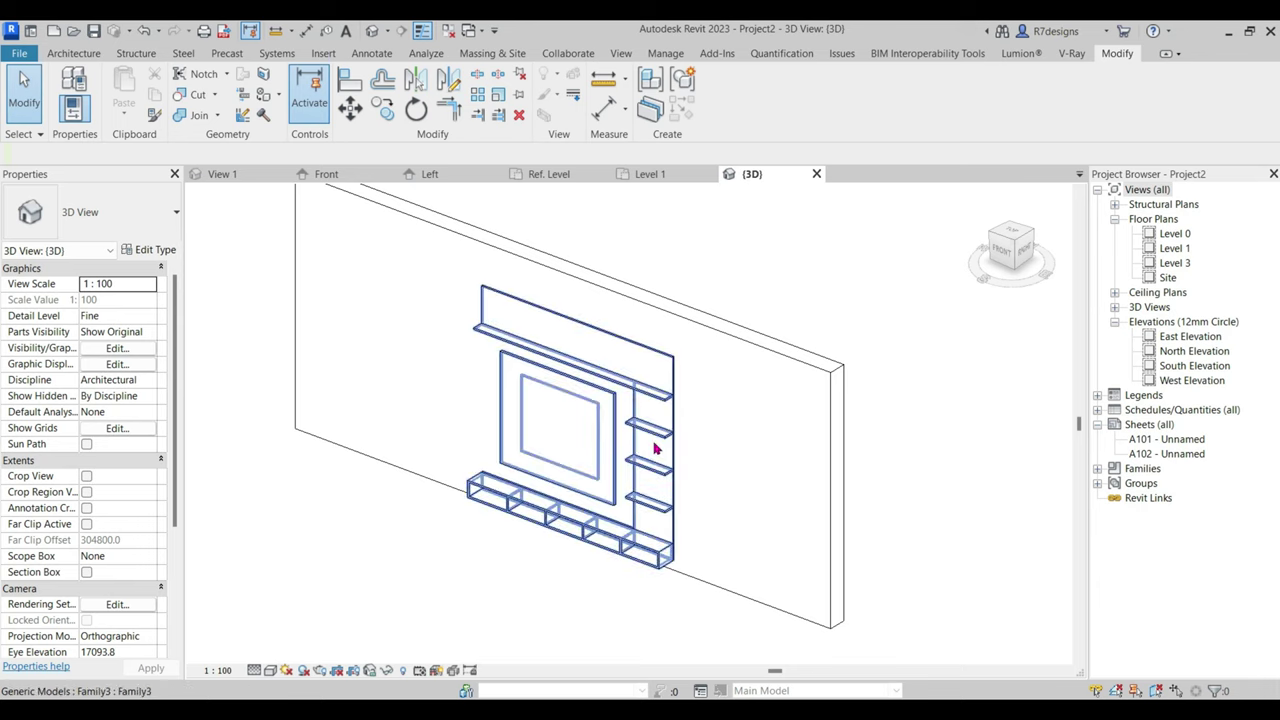
scroll(655, 450, "up", 3)
Resize the placed unit to Height 1500 with a narrower Width.
left_click(457, 314)
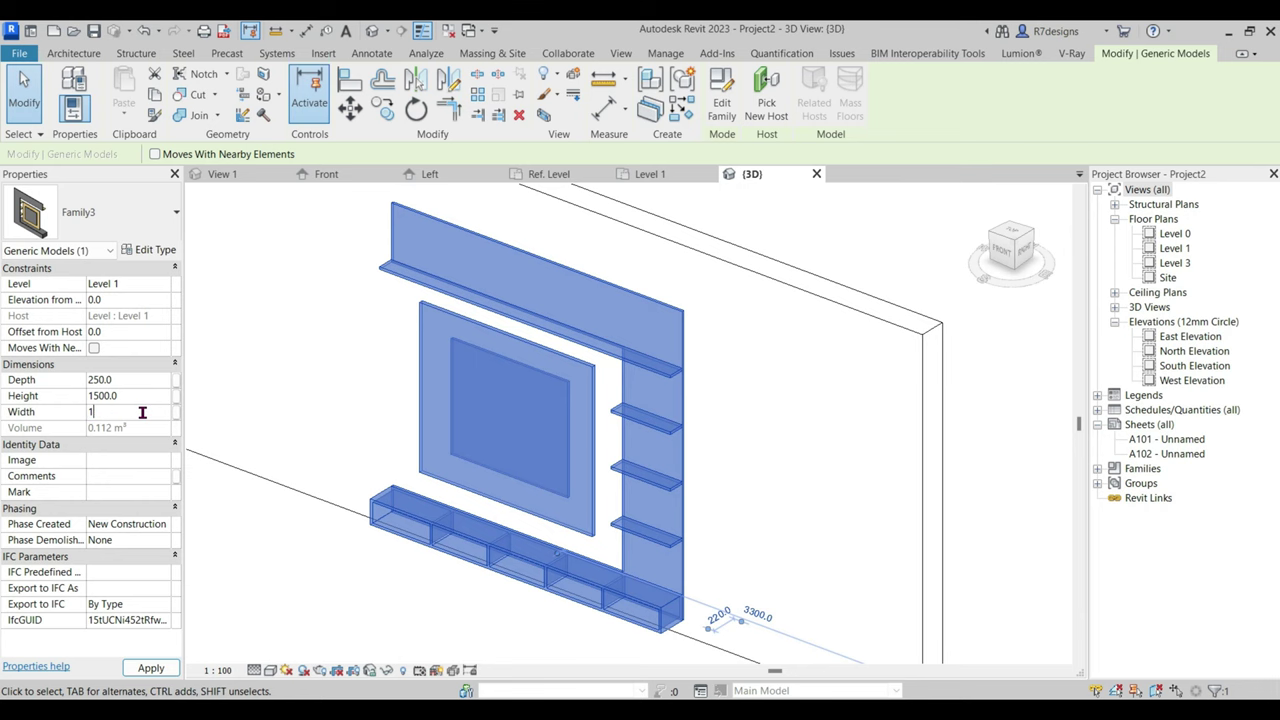
scroll(514, 500, "down", 2)
key("Escape")
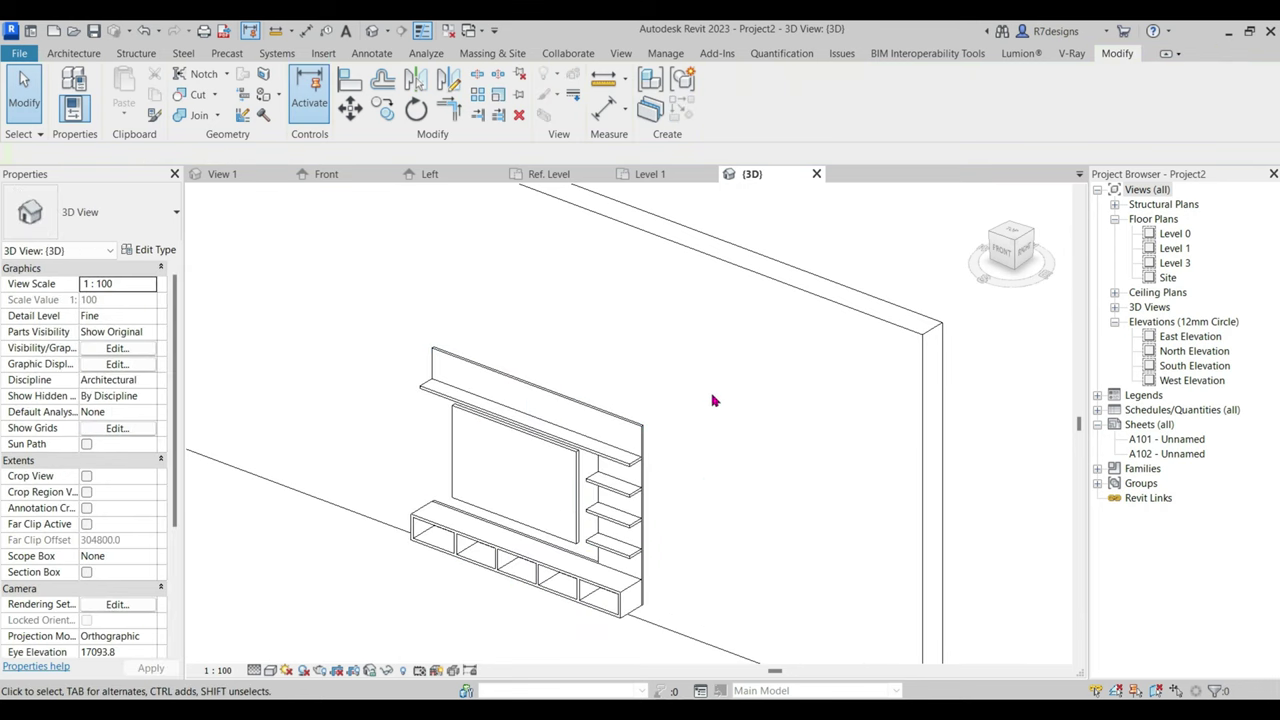
scroll(711, 397, "up", 2)
scroll(775, 465, "down", 1)
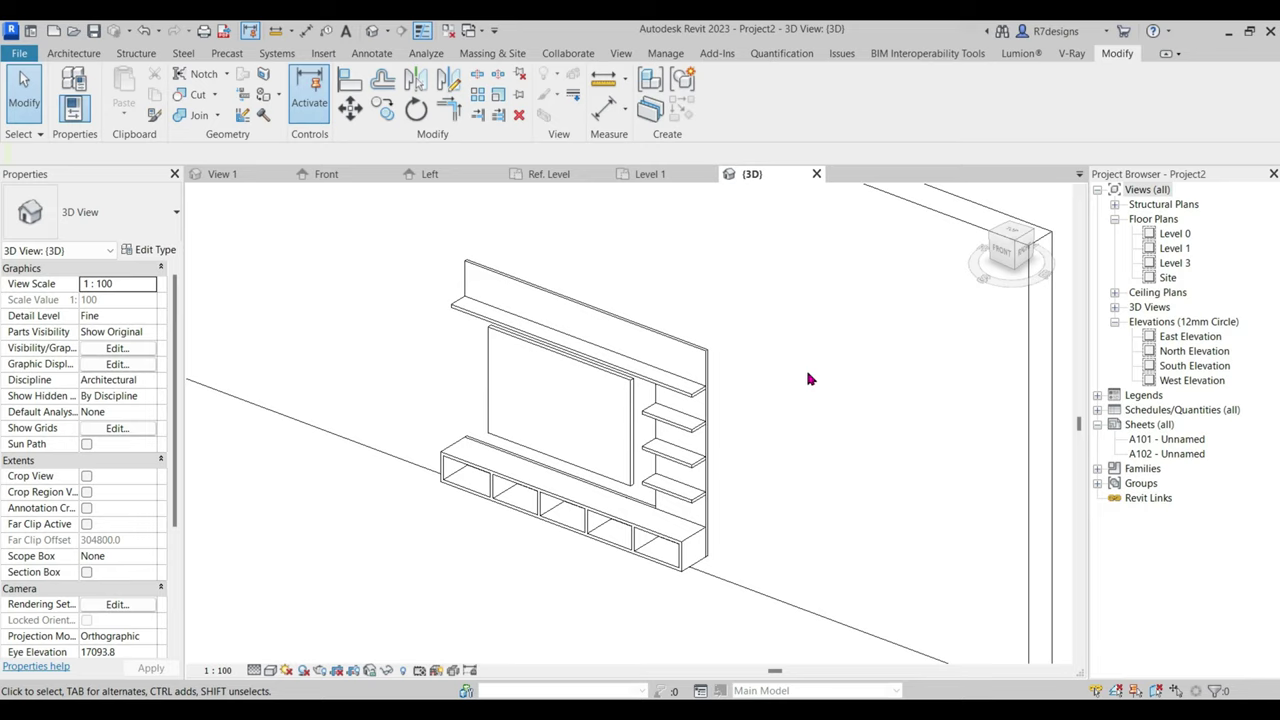